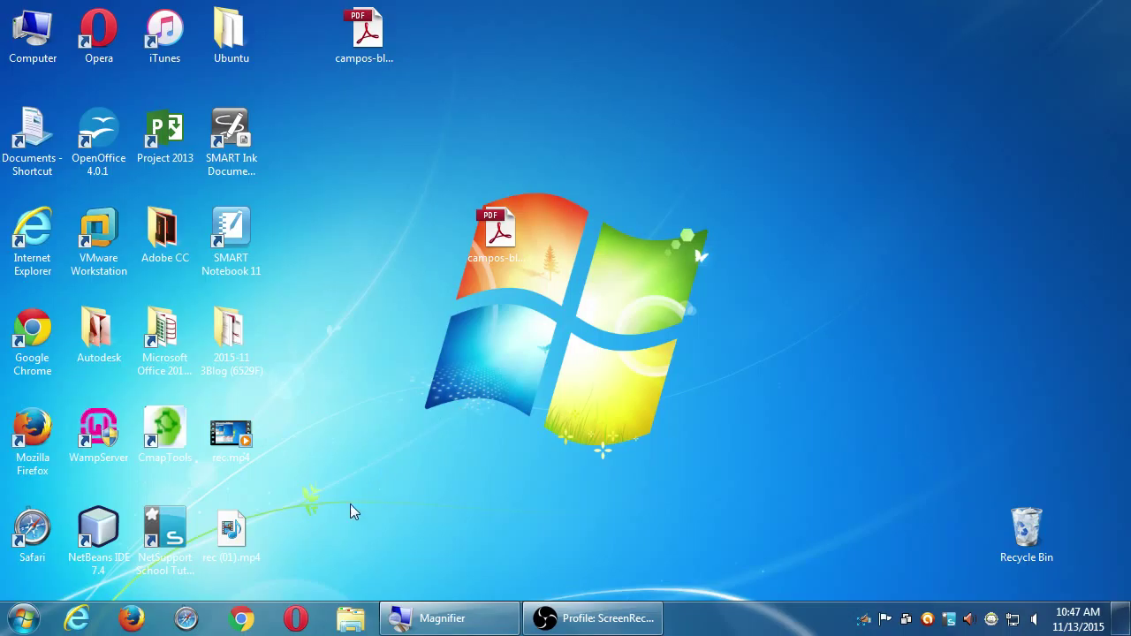
- Launch Google Chrome from the taskbar, opening the SDCE homepage at sdce.edu
{"action": "left_click", "coordinate": [242, 617]}
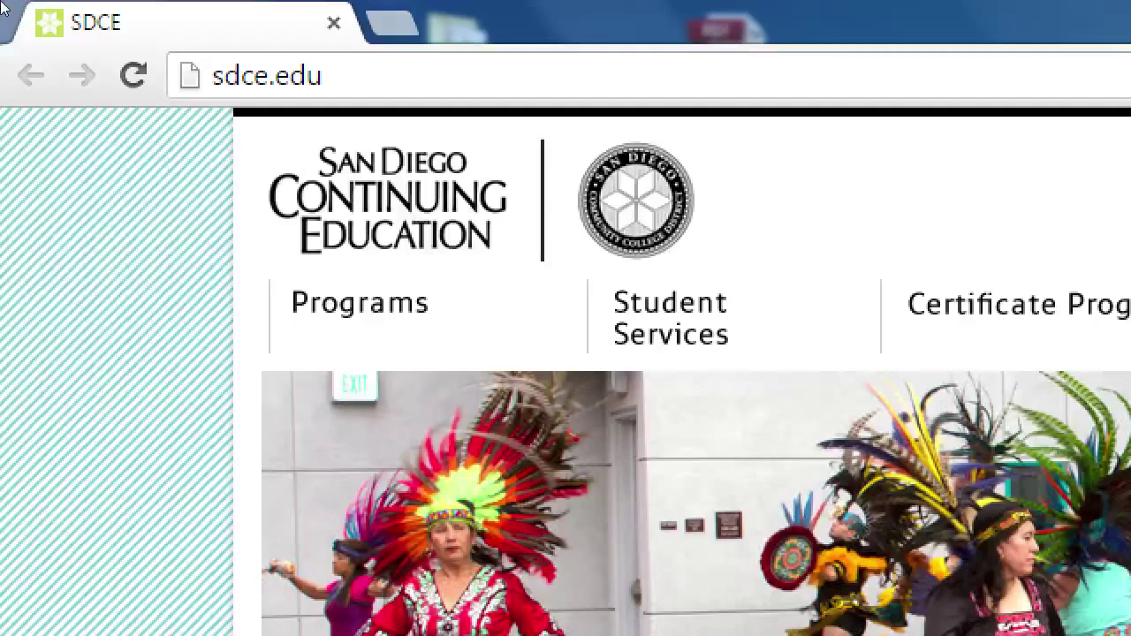
- Replace the SDCE tab with a new tab and load wordpress.org in it
{"action": "left_click", "coordinate": [173, 72]}
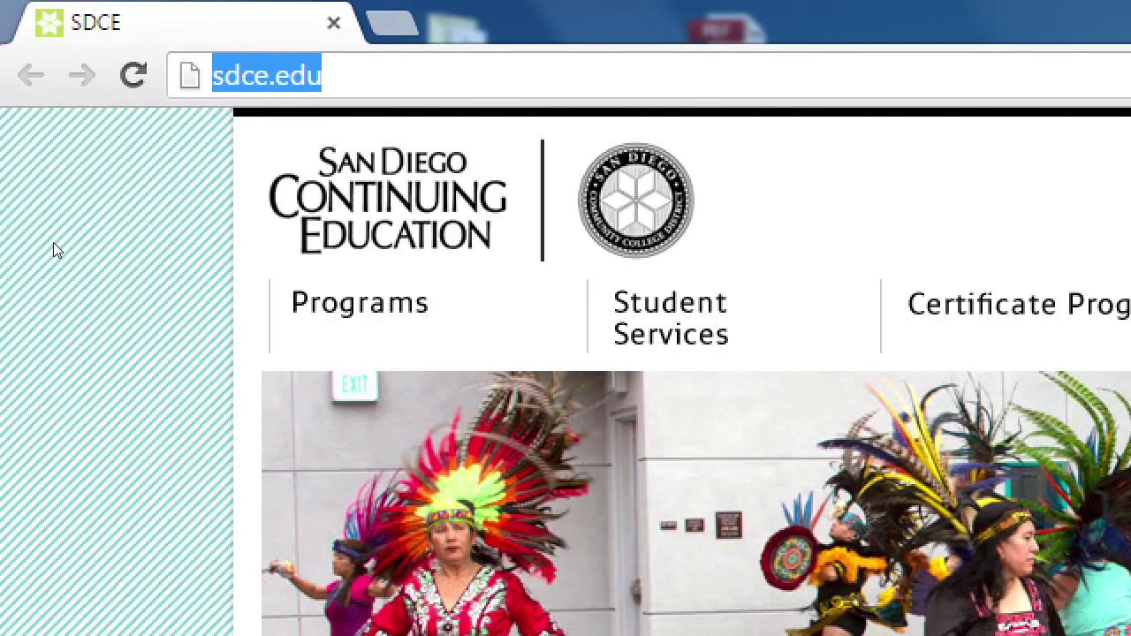
{"action": "key", "text": "ctrl+t"}
{"action": "key", "text": "ctrl+shift+Tab"}
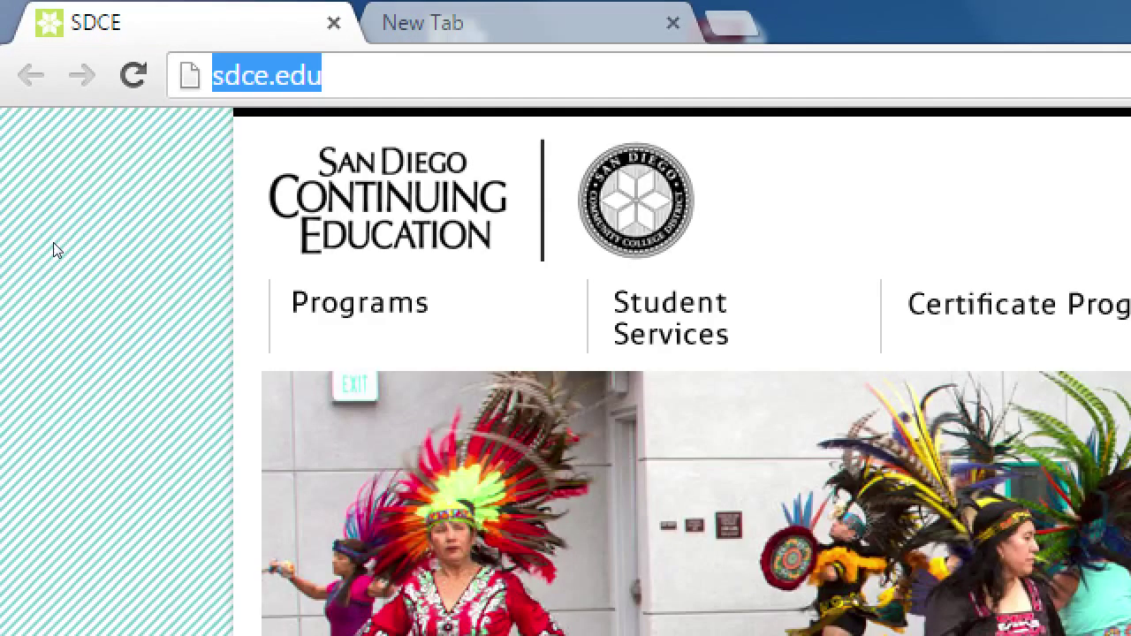
{"action": "key", "text": "ctrl+w"}
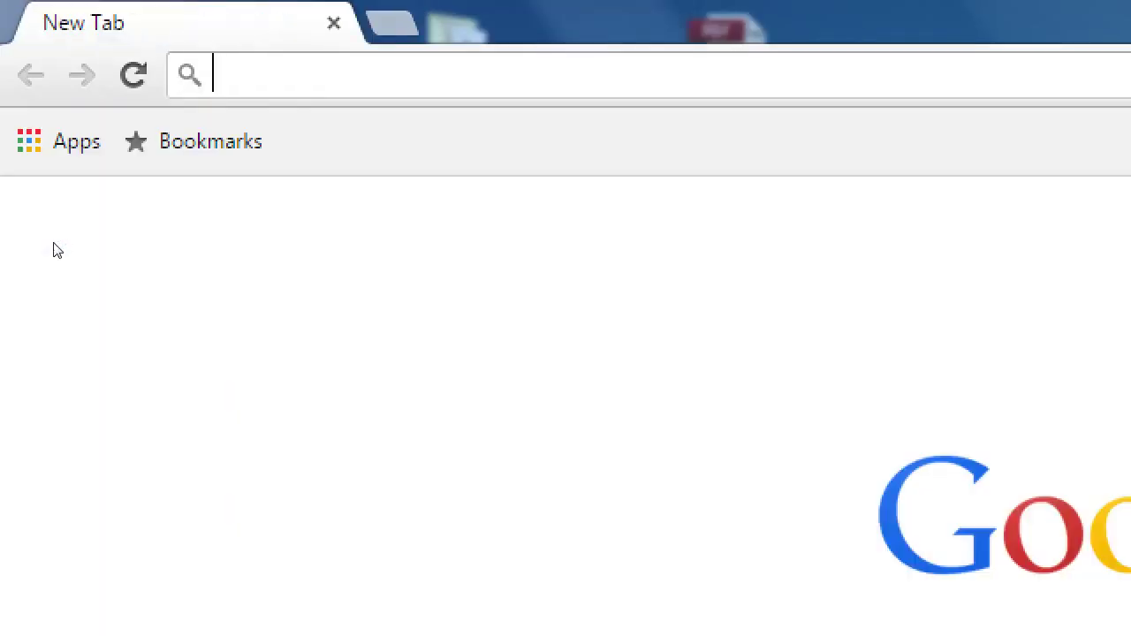
{"action": "type", "text": "w"}
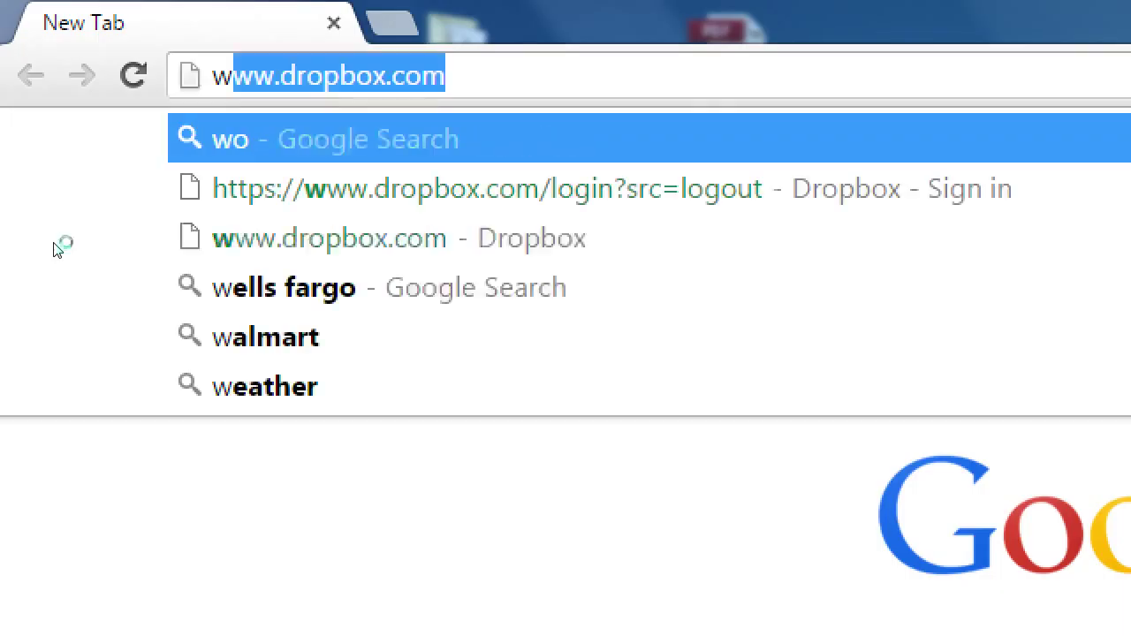
{"action": "type", "text": "ordpress.org"}
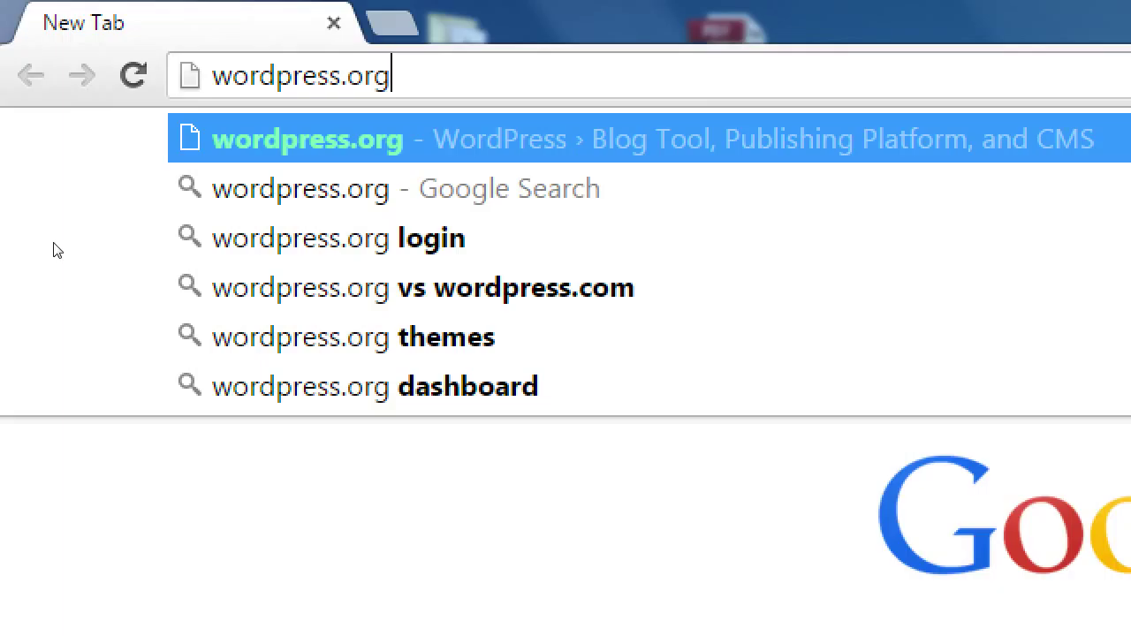
{"action": "key", "text": "Return"}
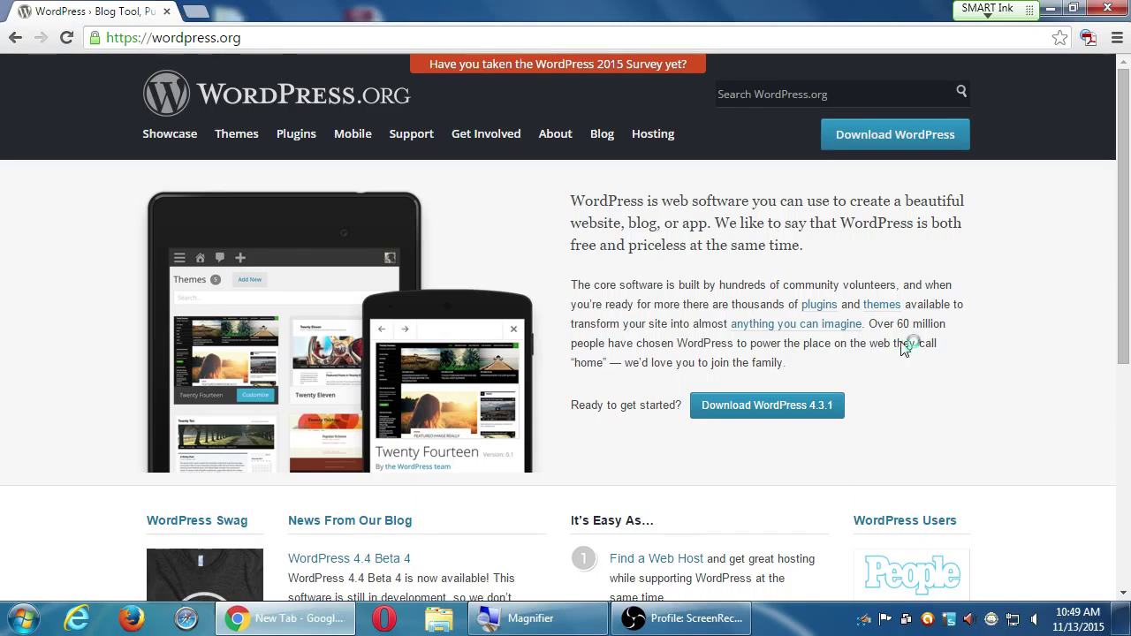
- Open a blank new tab beside the WordPress.org homepage
{"action": "key", "text": "ctrl+t"}
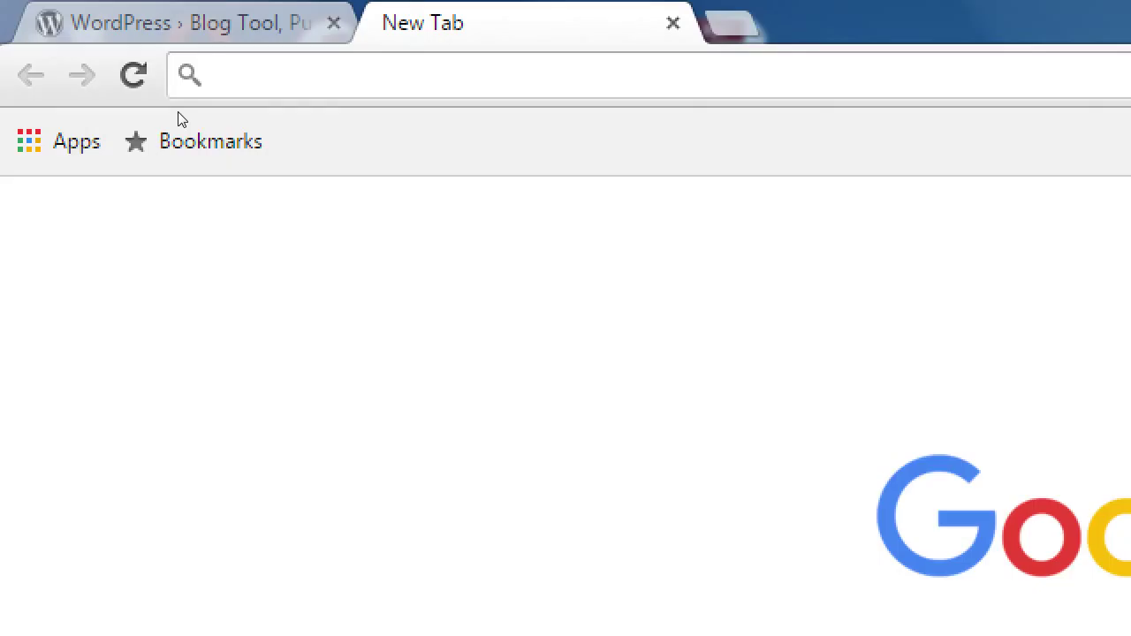
- Enter example addresses victor.com, then victorswebdesign.com, unloaded, and return to the WordPress.org tab
{"action": "type", "text": "victor.com"}
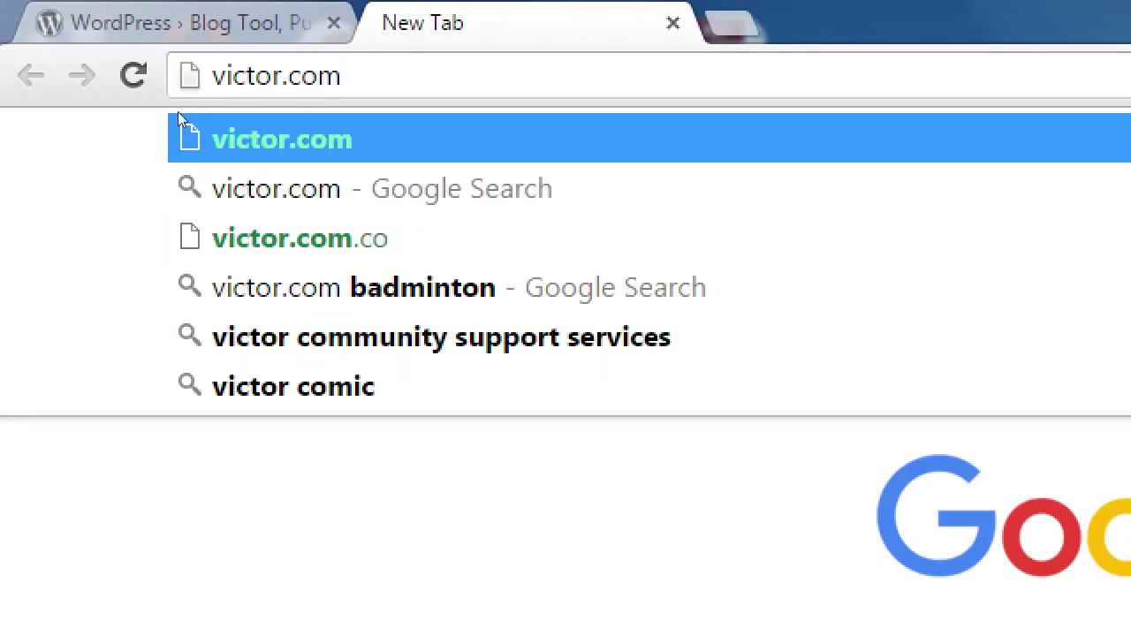
{"action": "key", "text": "ctrl+a"}
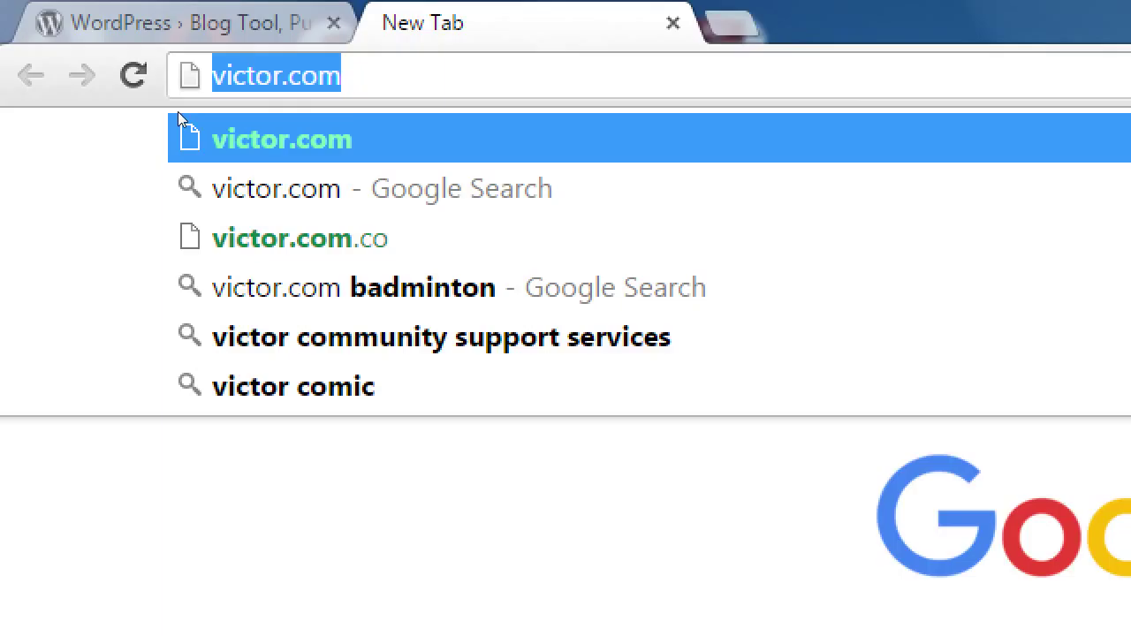
{"action": "type", "text": "victorsw"}
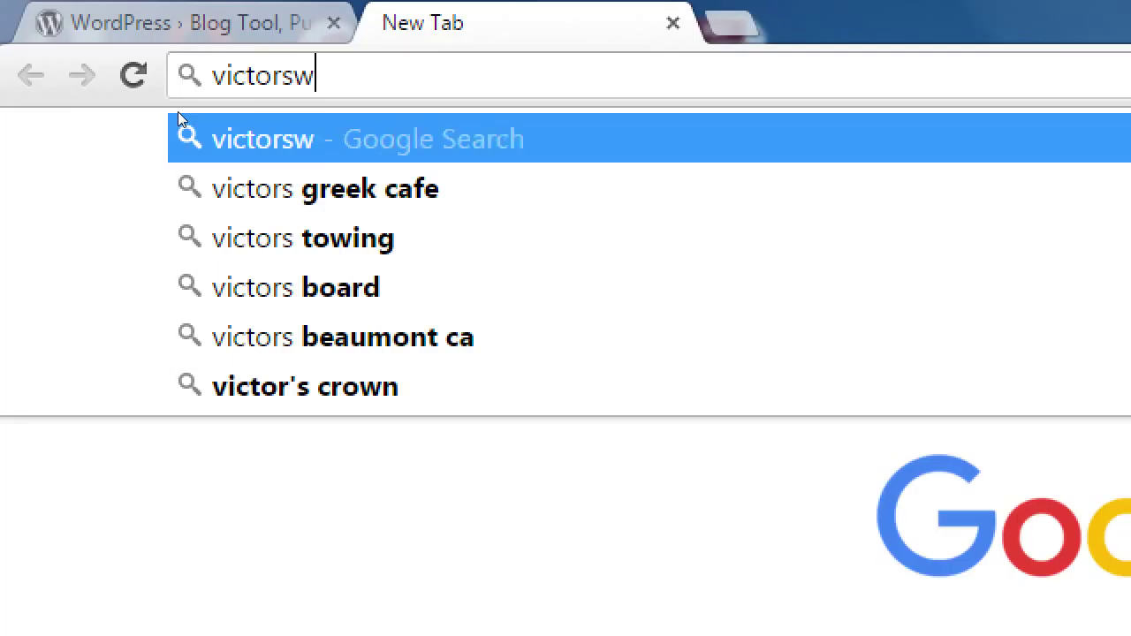
{"action": "type", "text": "ebdesign.com"}
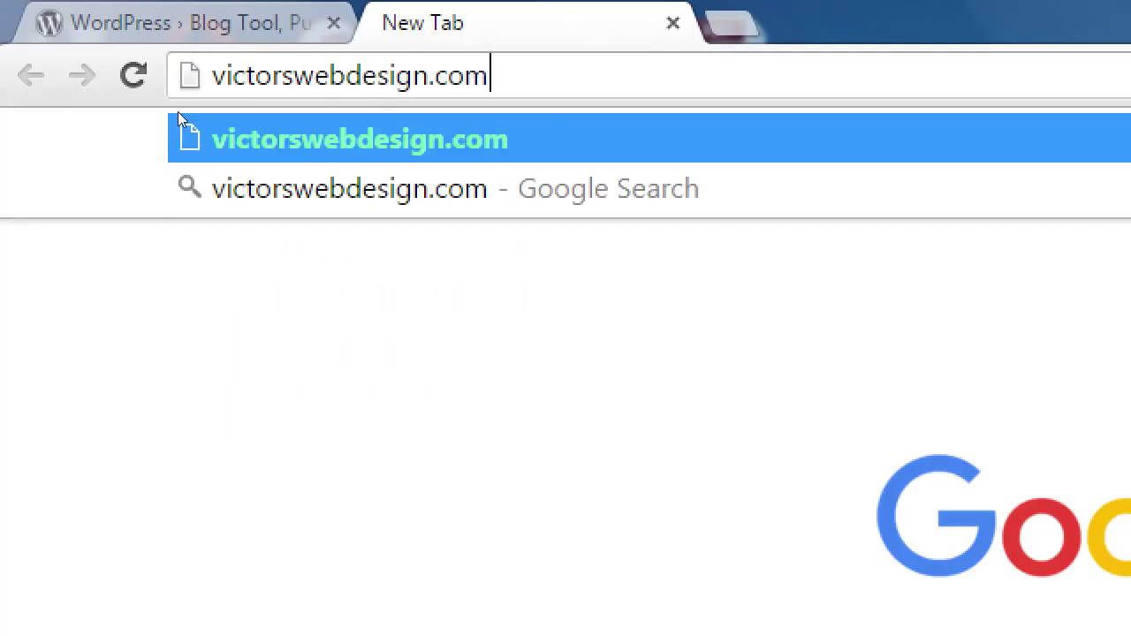
{"action": "key", "text": "ctrl+a"}
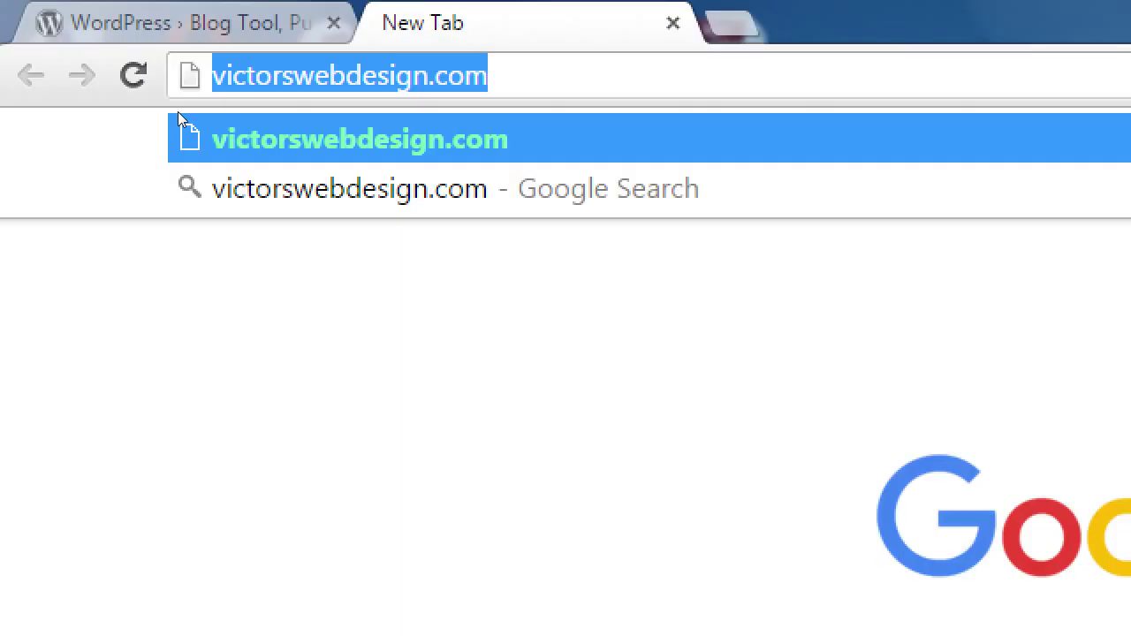
{"action": "key", "text": "ctrl+shift+Tab"}
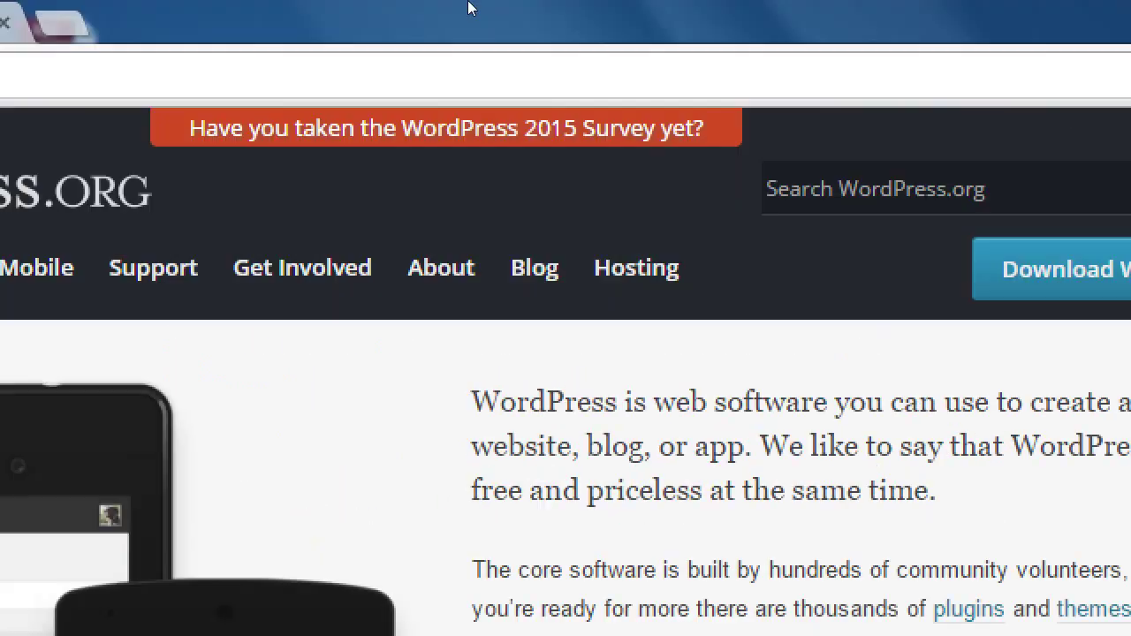
- Scroll the WordPress.org homepage, then load wordpress.com in the second tab
{"action": "scroll", "coordinate": [606, 429], "scroll_direction": "down", "scroll_amount": 2}
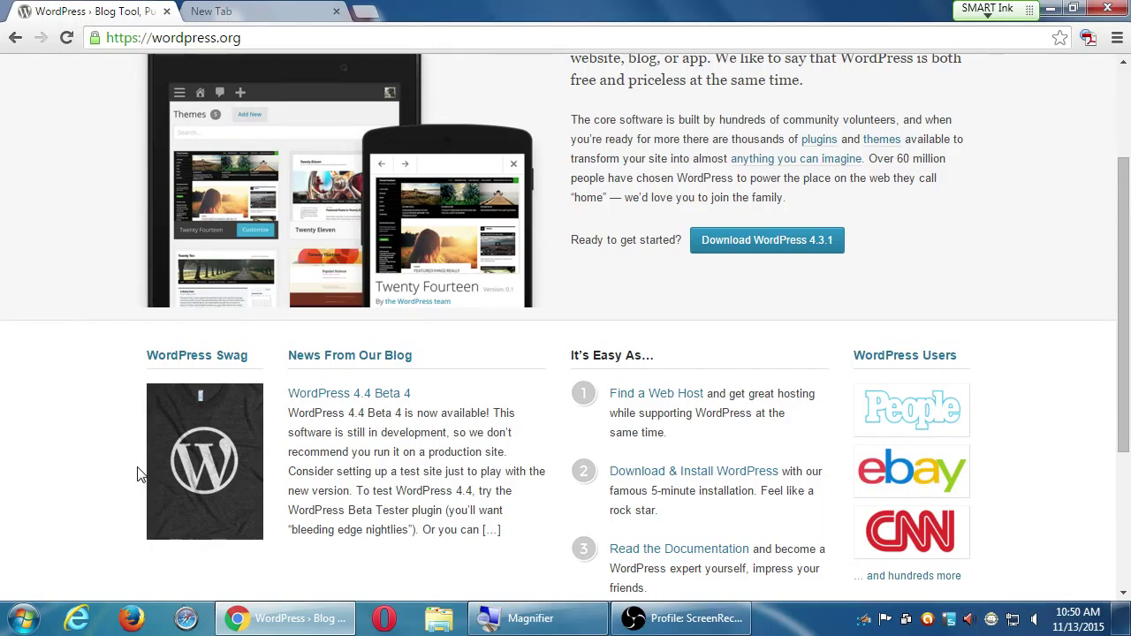
{"action": "key", "text": "ctrl+Tab"}
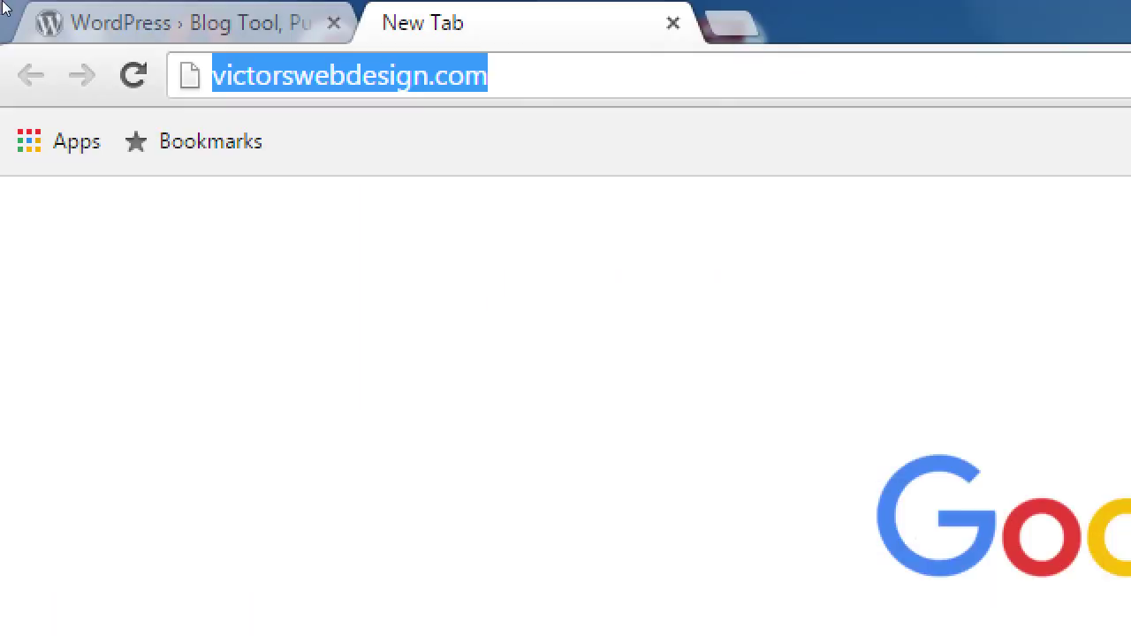
{"action": "type", "text": "wordpress.com"}
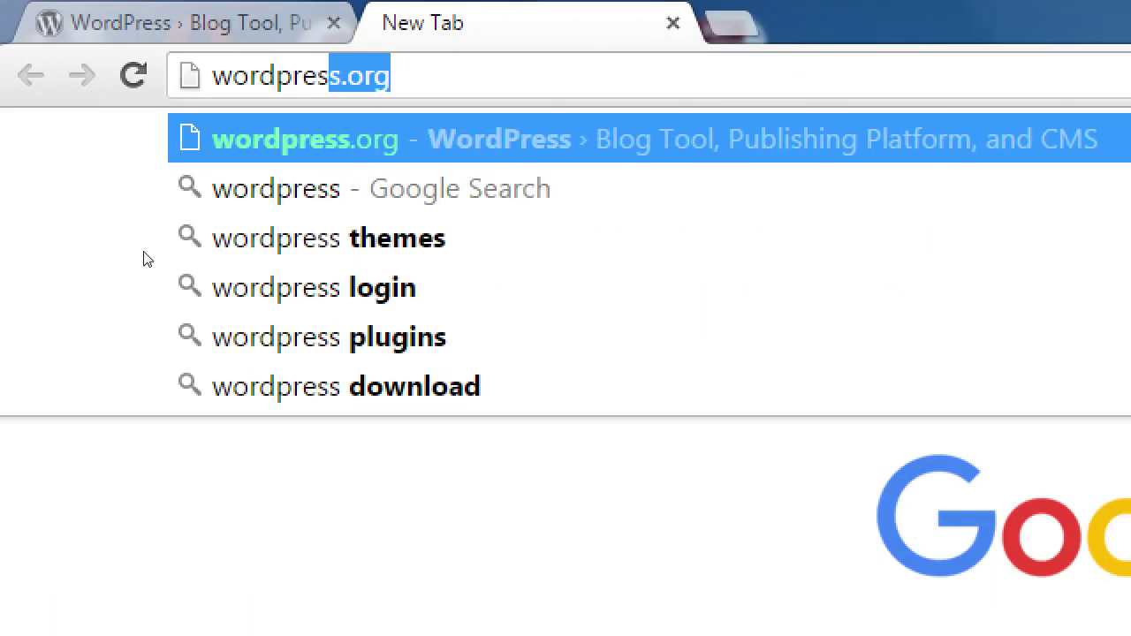
{"action": "key", "text": "Return"}
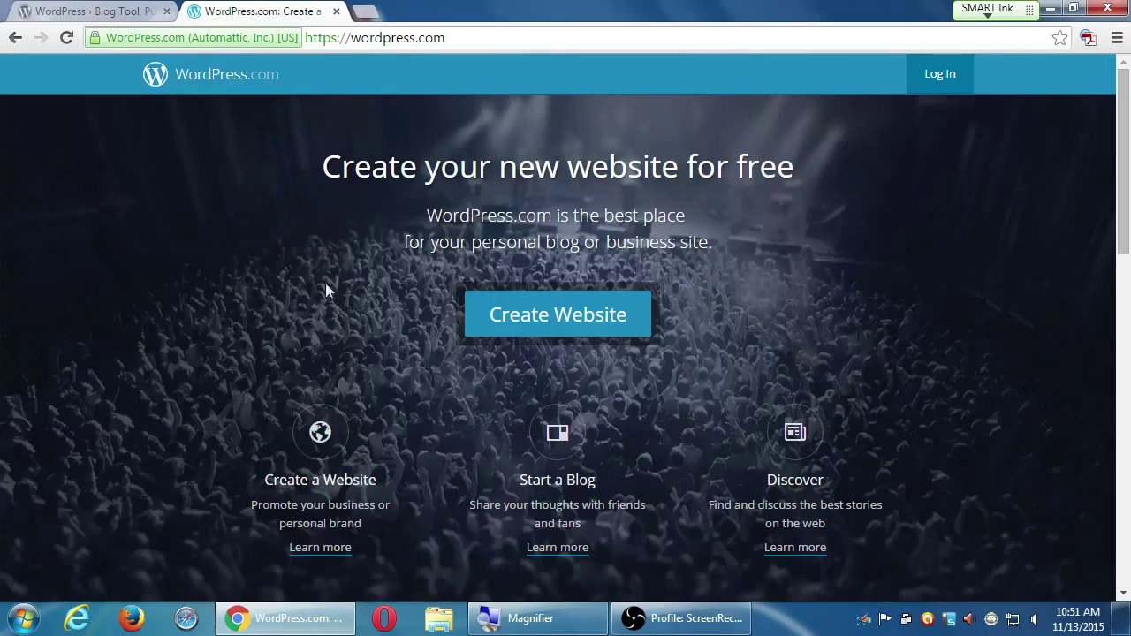
- Scroll down through the WordPress.com homepage and back up slightly
{"action": "scroll", "coordinate": [326, 290], "scroll_direction": "down", "scroll_amount": 1}
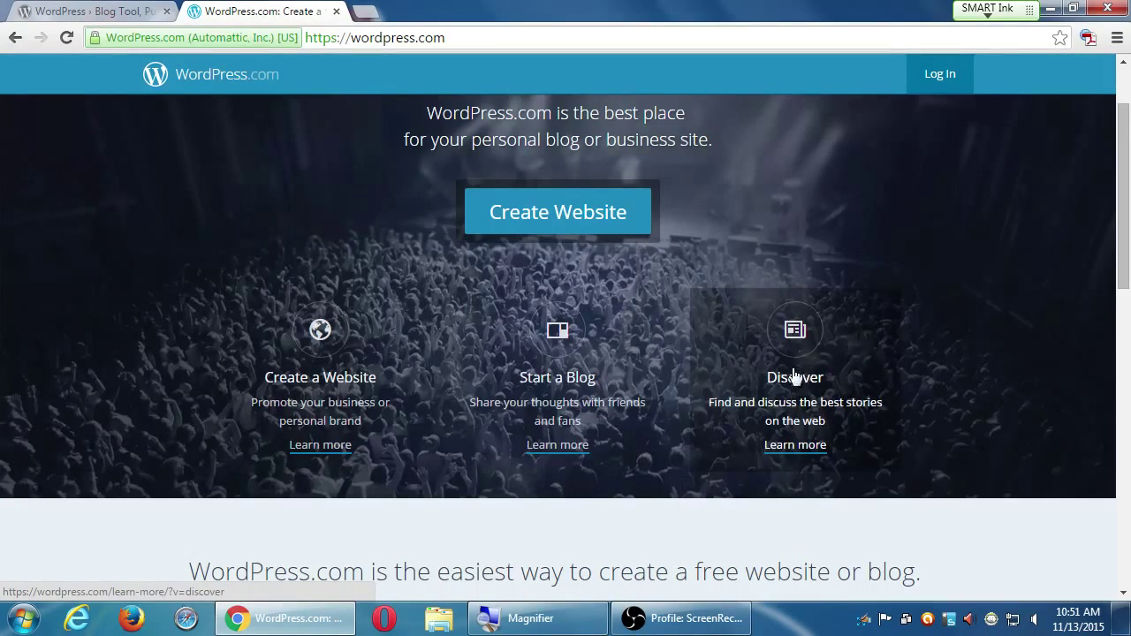
{"action": "scroll", "coordinate": [571, 341], "scroll_direction": "down", "scroll_amount": 7}
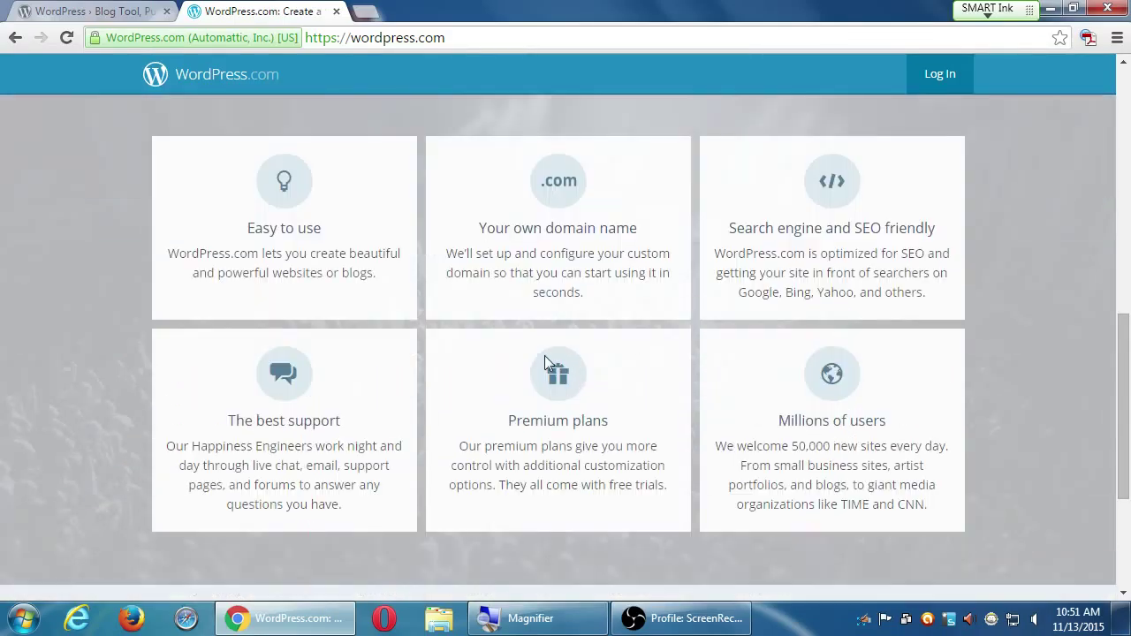
{"action": "scroll", "coordinate": [893, 427], "scroll_direction": "down", "scroll_amount": 1}
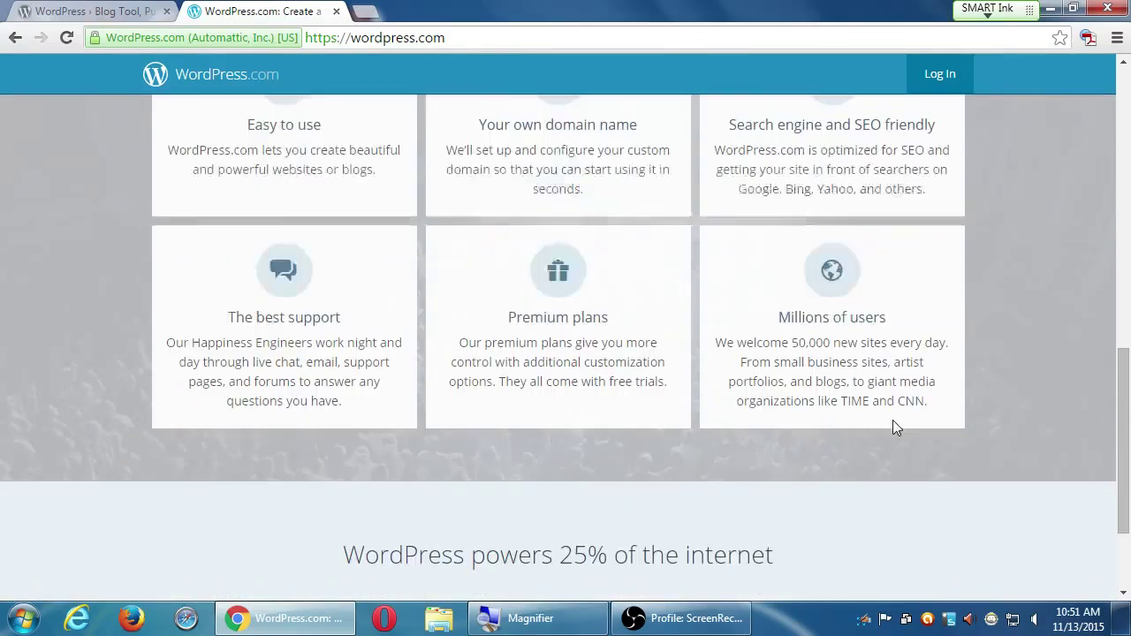
{"action": "scroll", "coordinate": [892, 428], "scroll_direction": "down", "scroll_amount": 2}
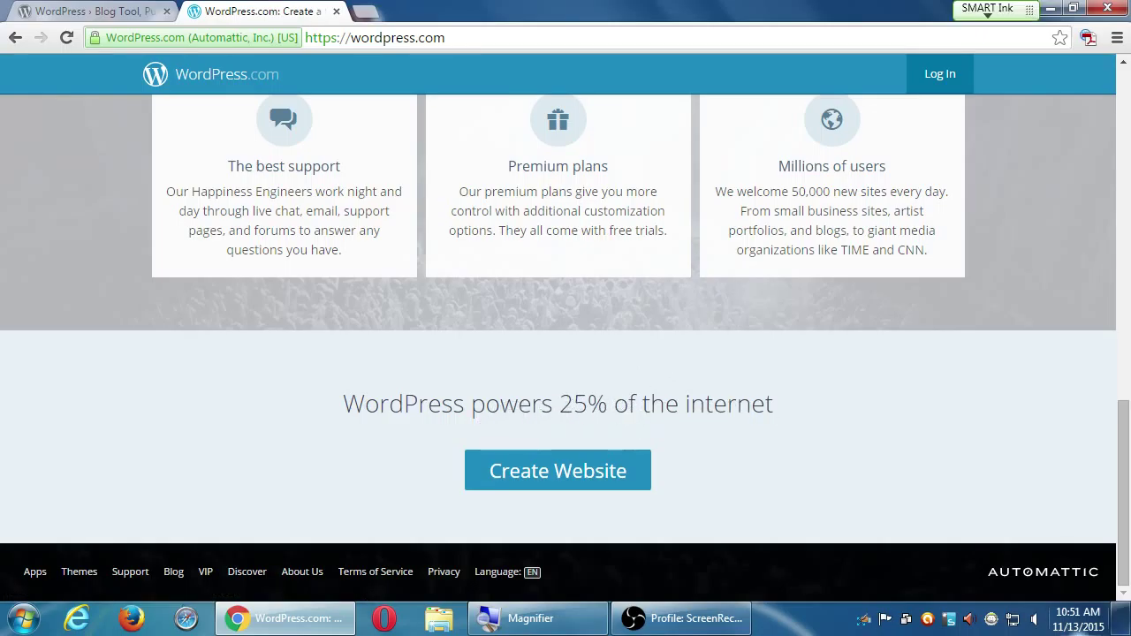
{"action": "scroll", "coordinate": [928, 424], "scroll_direction": "up", "scroll_amount": 12}
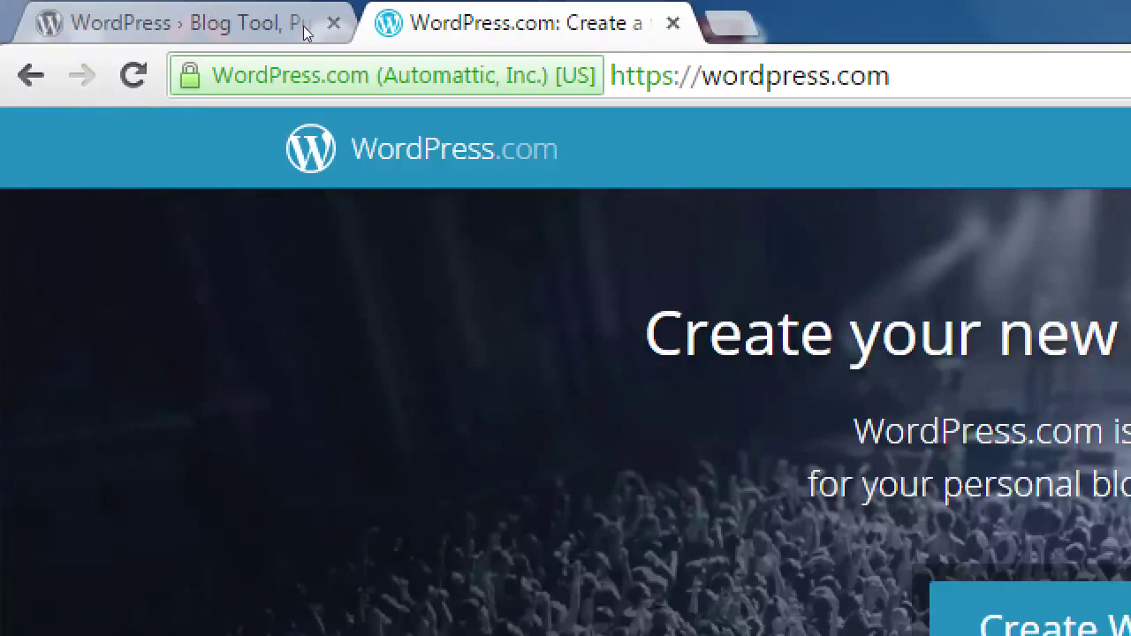
{"action": "key", "text": "ctrl+l"}
{"action": "left_click", "coordinate": [702, 75]}
{"action": "type", "text": "victor."}
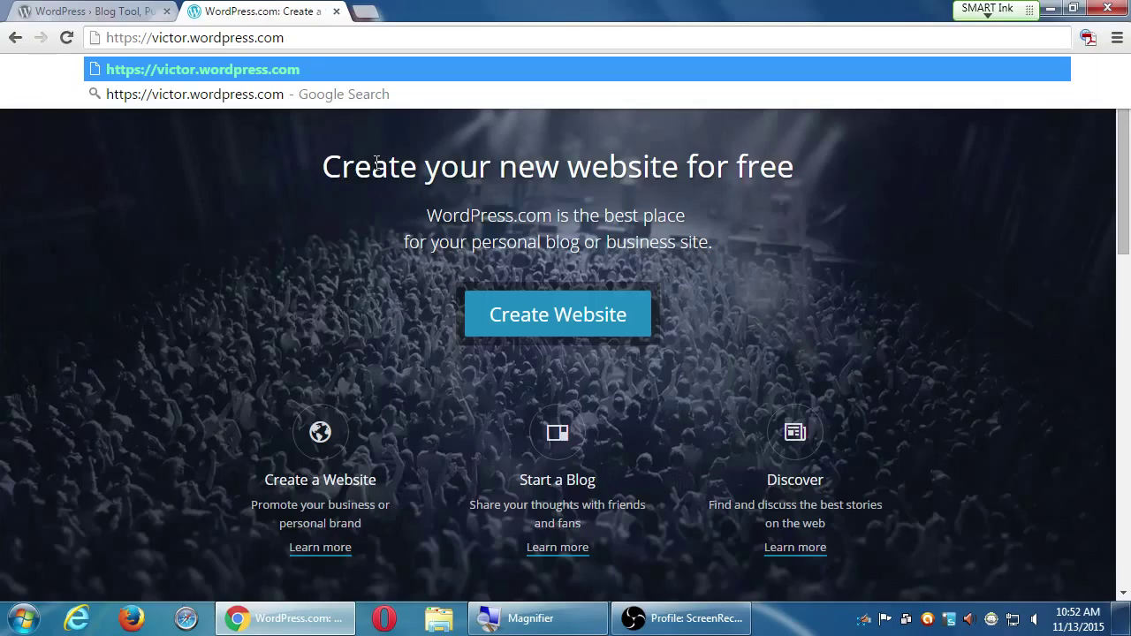
{"action": "key", "text": "ctrl+shift+Tab"}
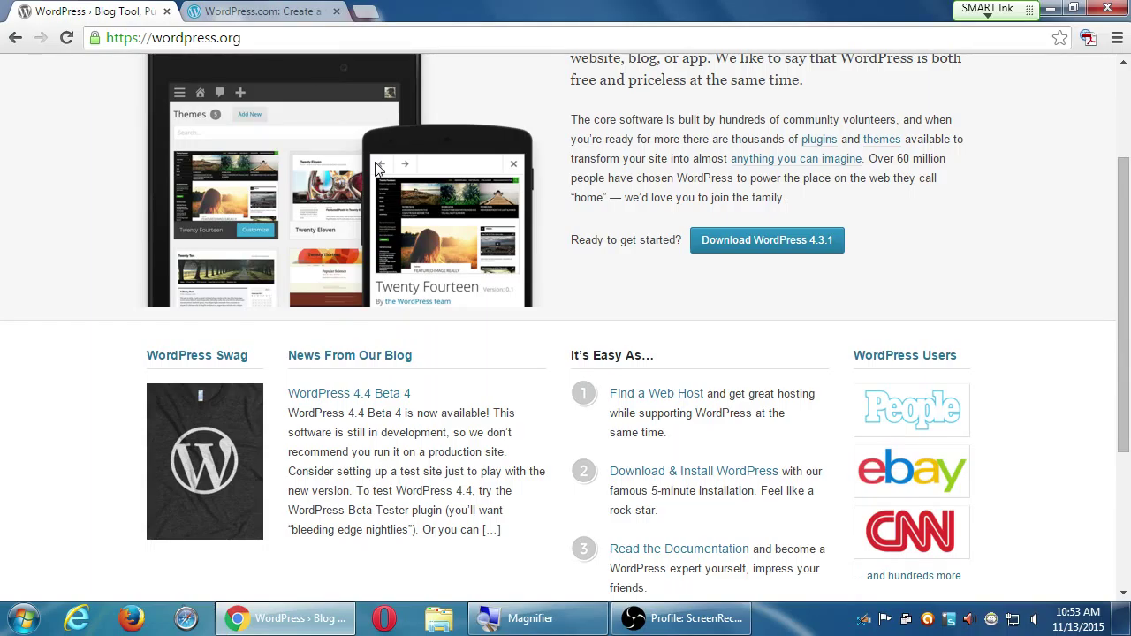
- Switch back to the WordPress.com tab with the unloaded victor.wordpress.com address
{"action": "key", "text": "ctrl+Tab"}
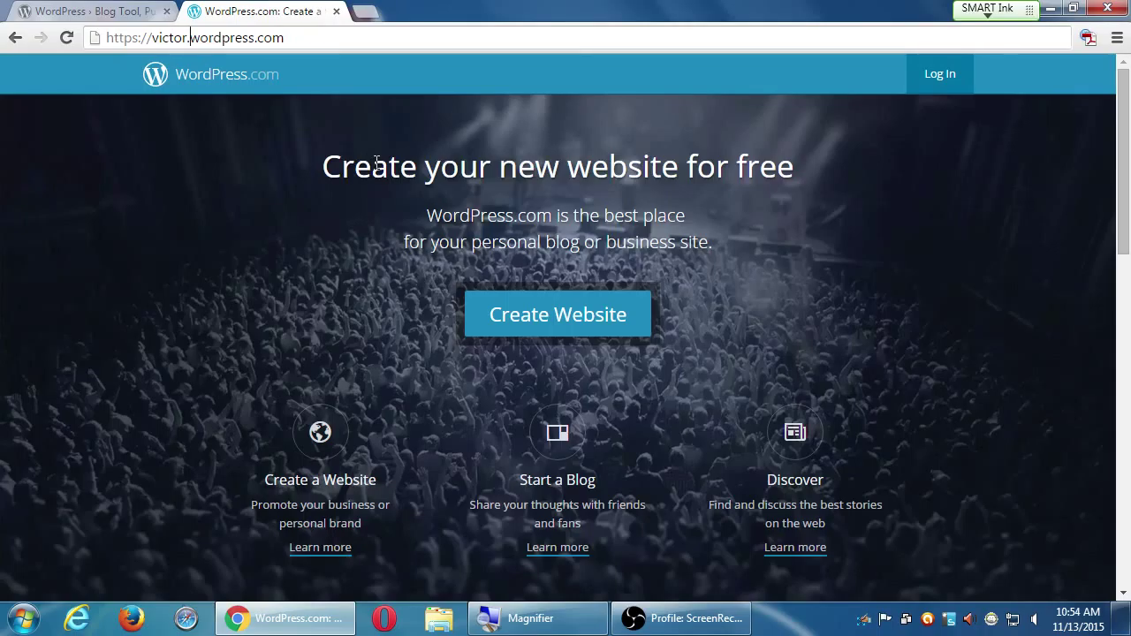
- Show the WordPress.org homepage from its top, after briefly toggling to WordPress.com
{"action": "key", "text": "ctrl+Tab"}
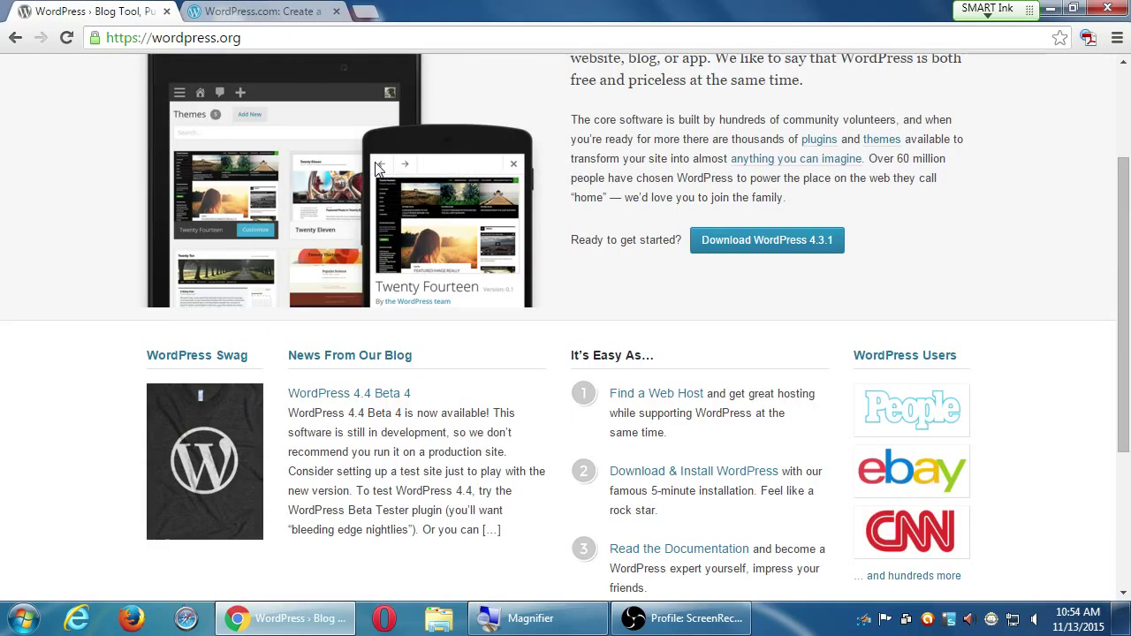
{"action": "scroll", "coordinate": [376, 168], "scroll_direction": "up", "scroll_amount": 3}
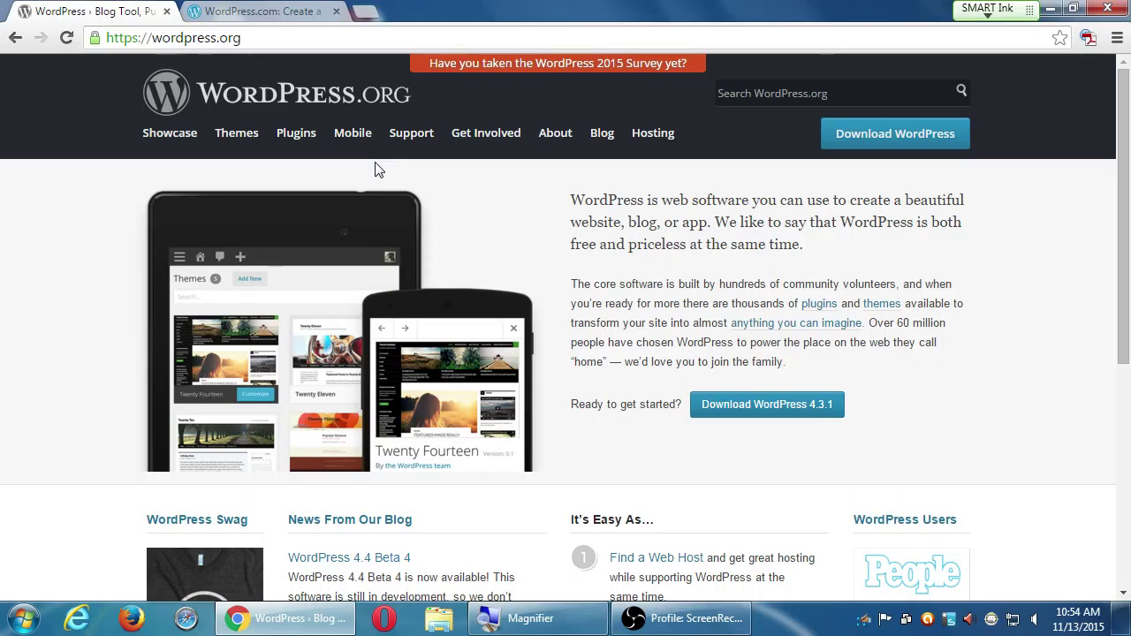
{"action": "key", "text": "ctrl+Tab"}
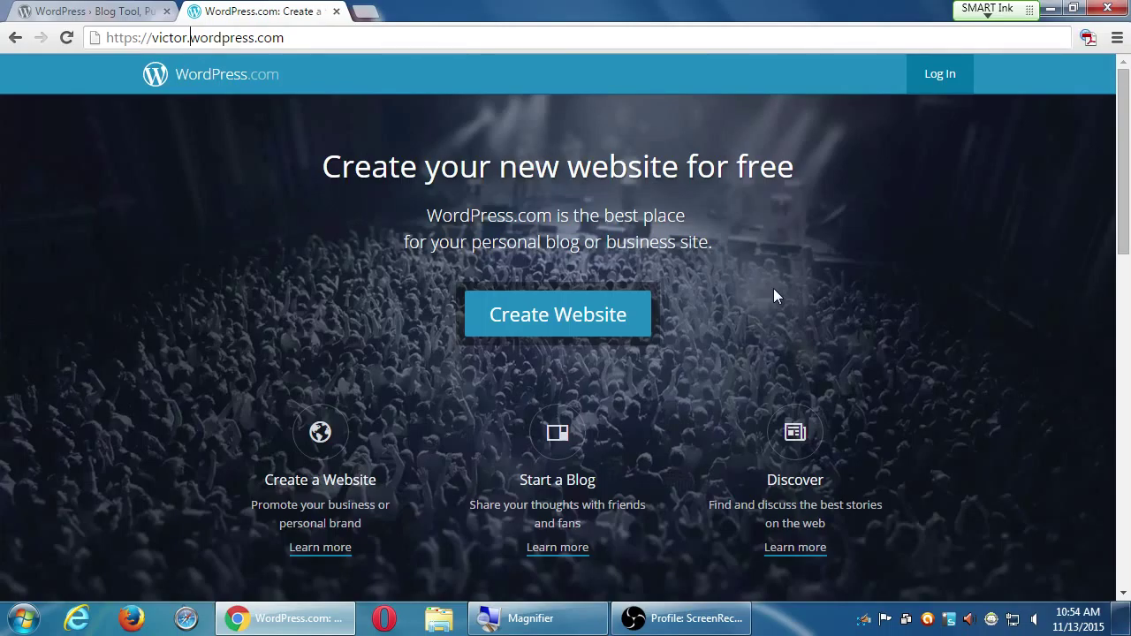
{"action": "key", "text": "ctrl+shift+Tab"}
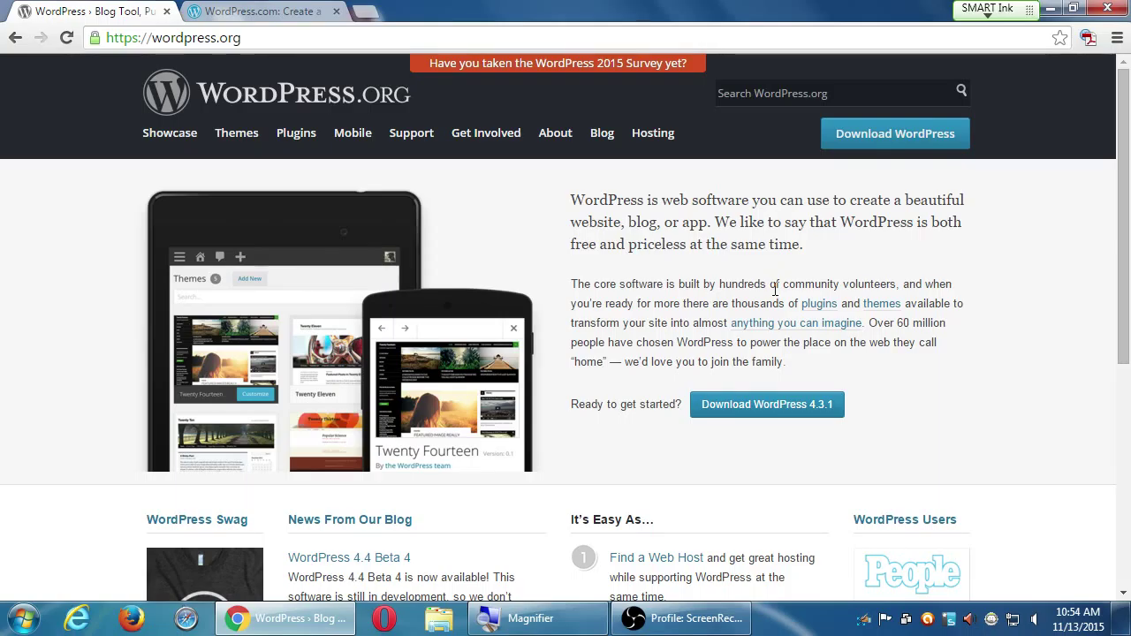
- Switch to the WordPress.com tab; an Adobe Acrobat extension page opens in a third tab
{"action": "key", "text": "ctrl+Tab"}
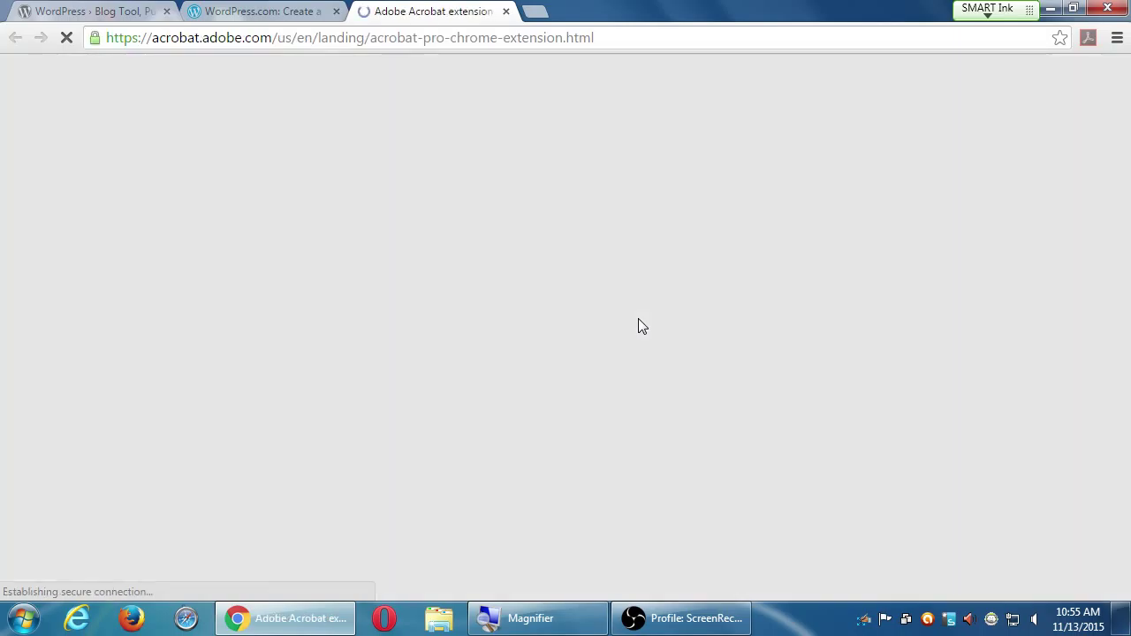
- Close the Adobe Acrobat extension tab with Ctrl+W
{"action": "key", "text": "ctrl+w"}
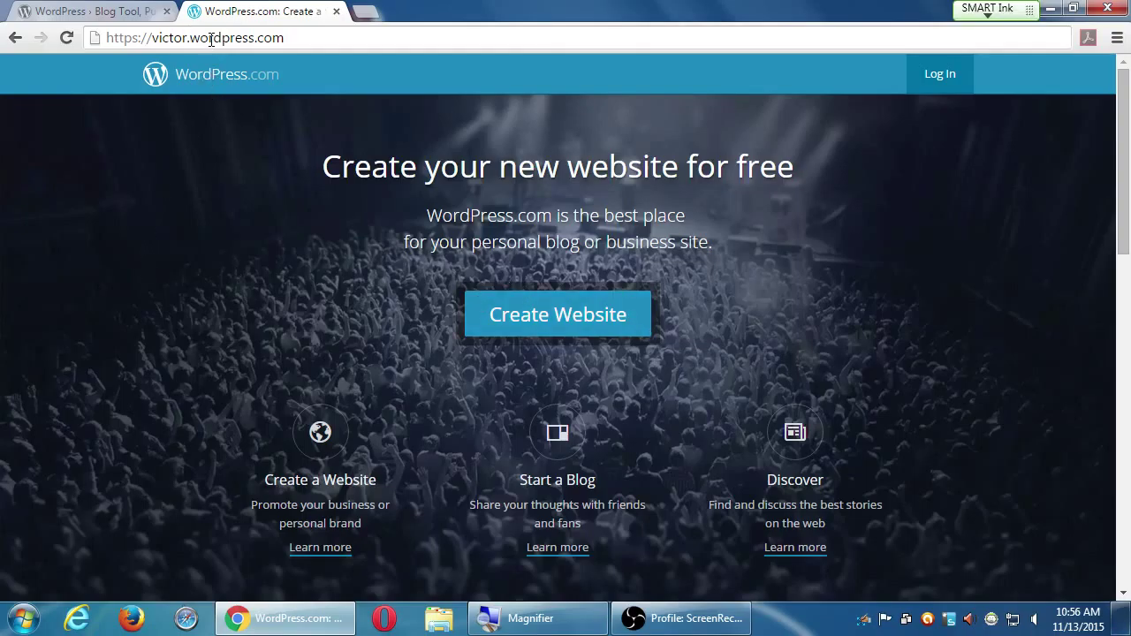
- Start a new free site with Create Website on the WordPress.com homepage
{"action": "left_click", "coordinate": [535, 314]}
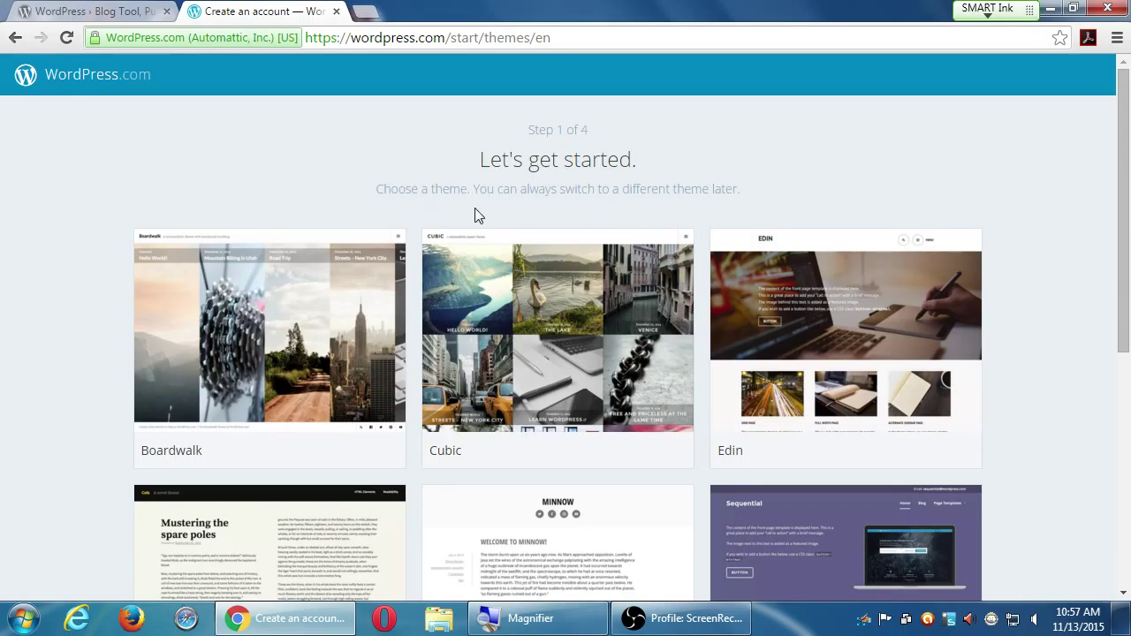
- Browse the theme grid and pick the Minnow theme
{"action": "scroll", "coordinate": [241, 448], "scroll_direction": "down", "scroll_amount": 2}
{"action": "scroll", "coordinate": [288, 436], "scroll_direction": "down", "scroll_amount": 1}
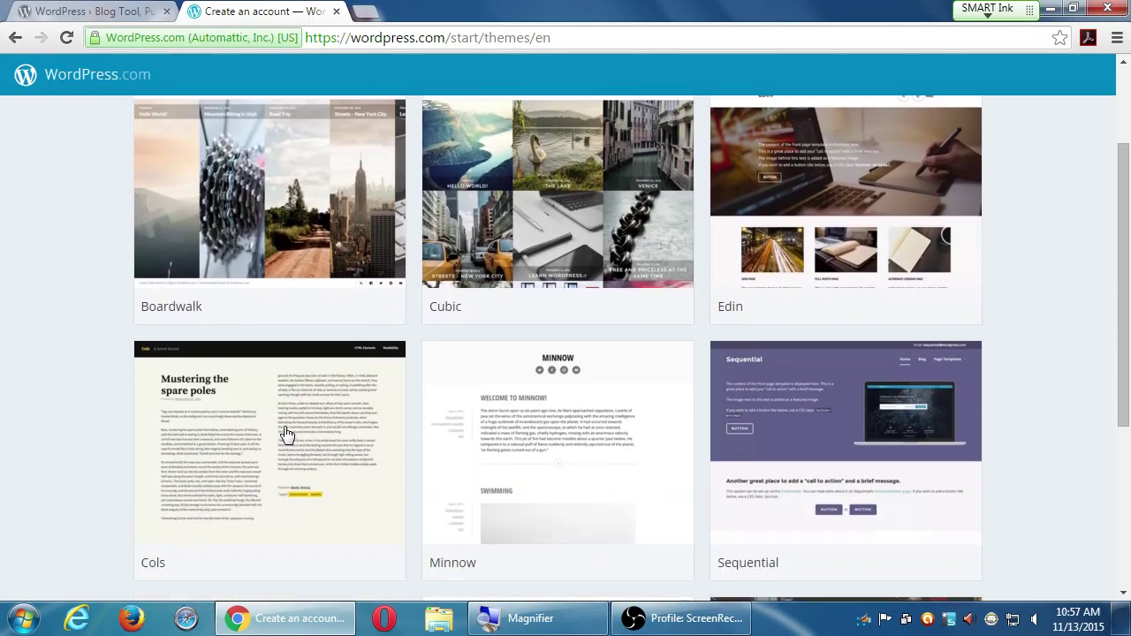
{"action": "scroll", "coordinate": [299, 330], "scroll_direction": "down", "scroll_amount": 4}
{"action": "scroll", "coordinate": [297, 355], "scroll_direction": "down", "scroll_amount": 2}
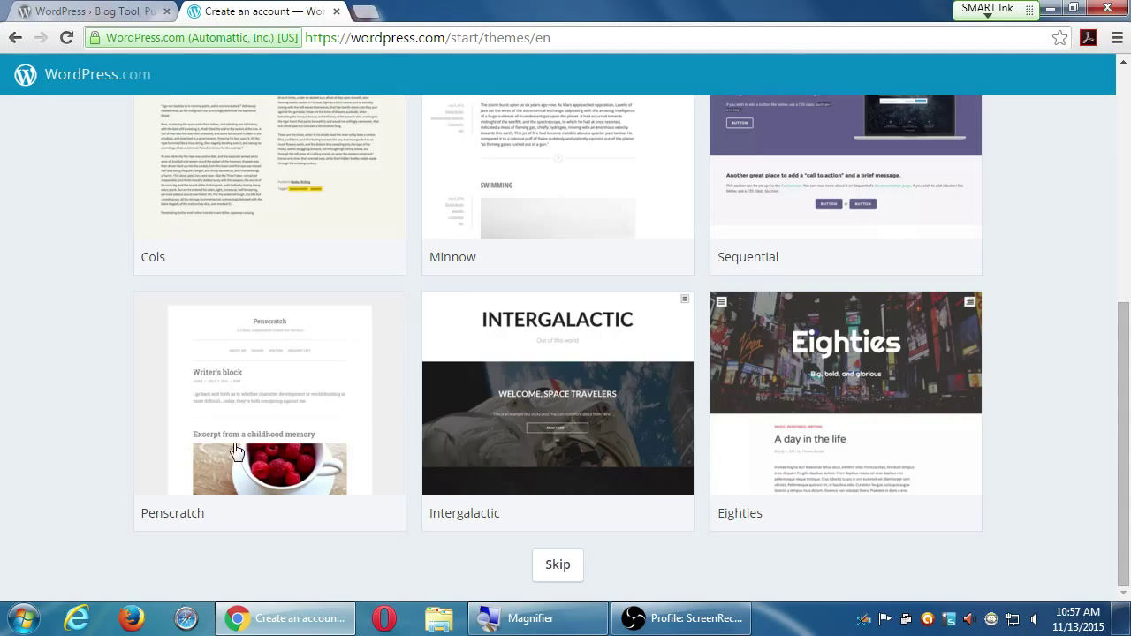
{"action": "scroll", "coordinate": [238, 448], "scroll_direction": "up", "scroll_amount": 7}
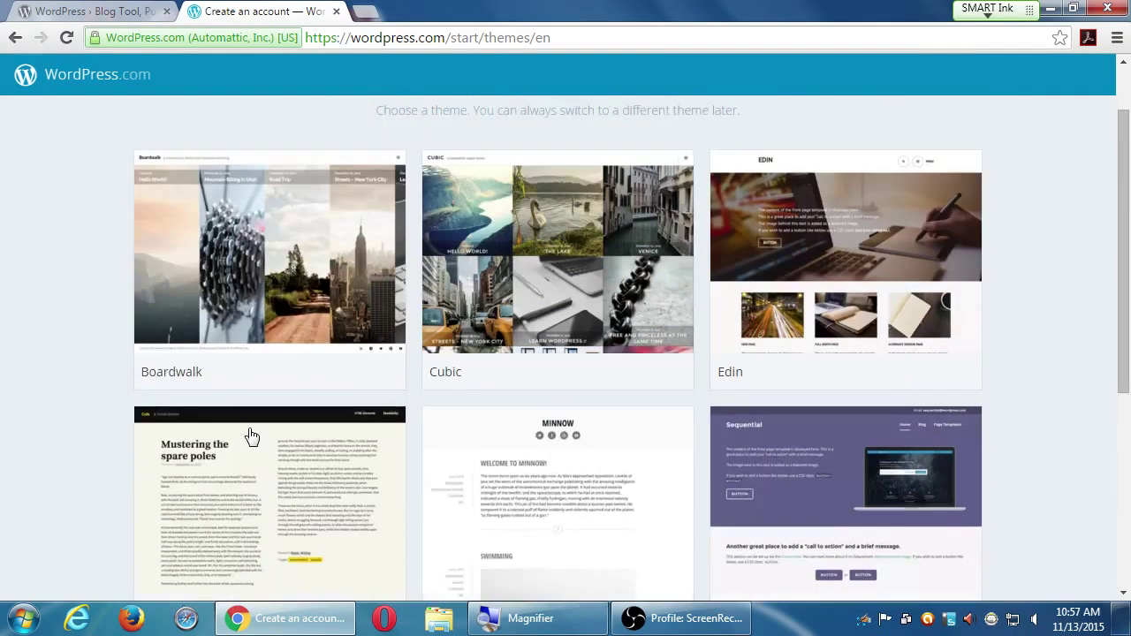
{"action": "scroll", "coordinate": [254, 431], "scroll_direction": "down", "scroll_amount": 2}
{"action": "scroll", "coordinate": [256, 429], "scroll_direction": "down", "scroll_amount": 1}
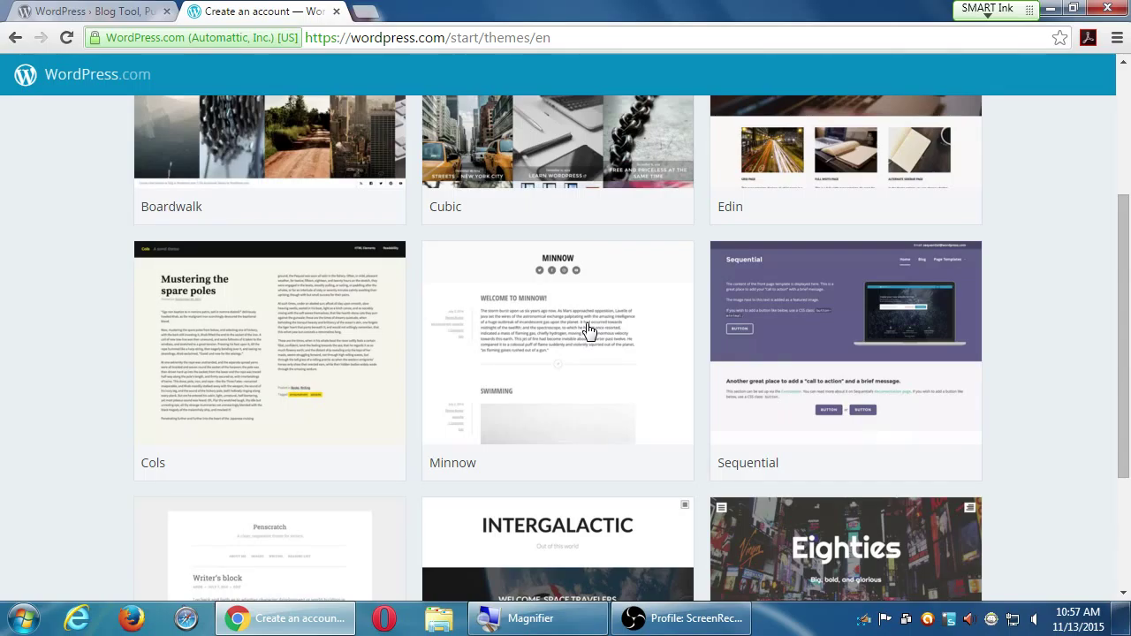
{"action": "left_click", "coordinate": [540, 329]}
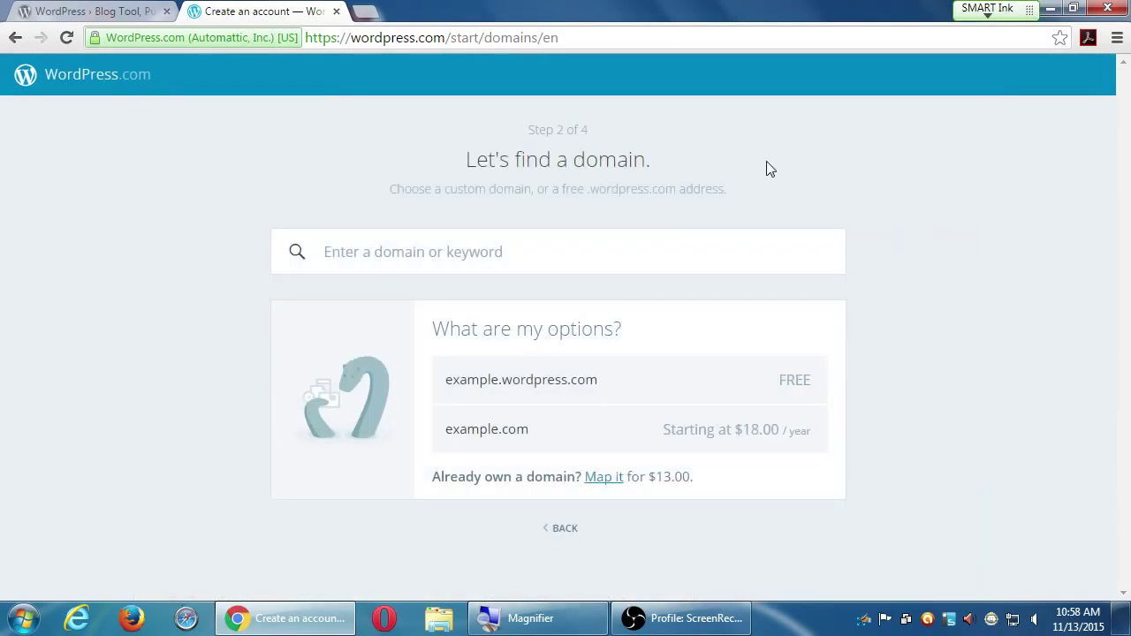
- Turn on Windows Magnifier and search domains for 'victorsbakery'
{"action": "key", "text": "super+plus"}
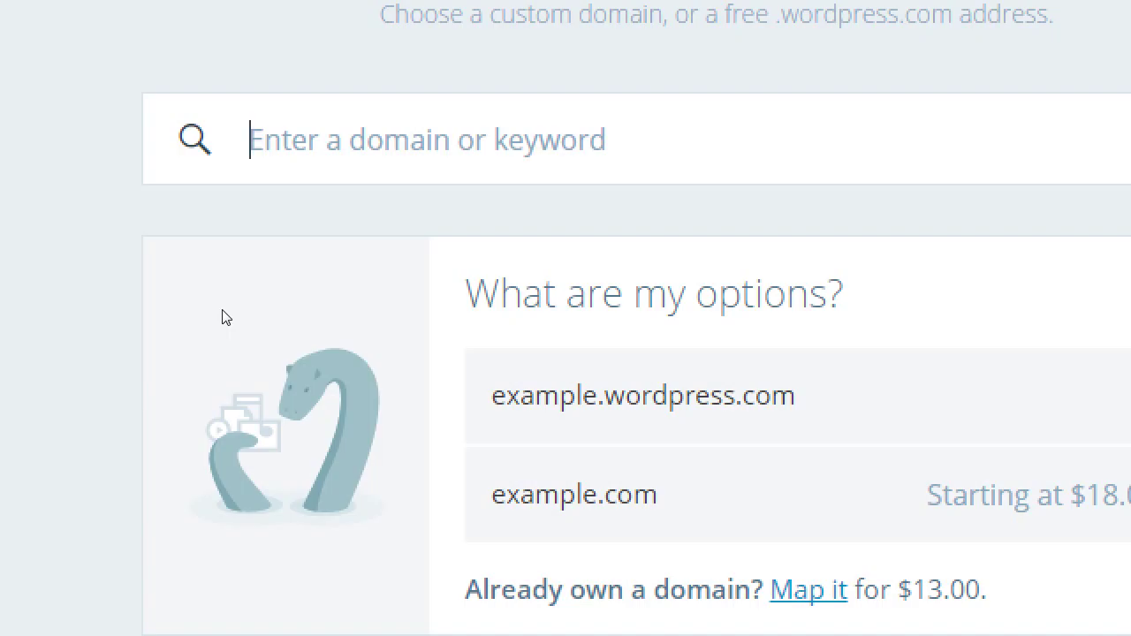
{"action": "type", "text": "victorsbakery"}
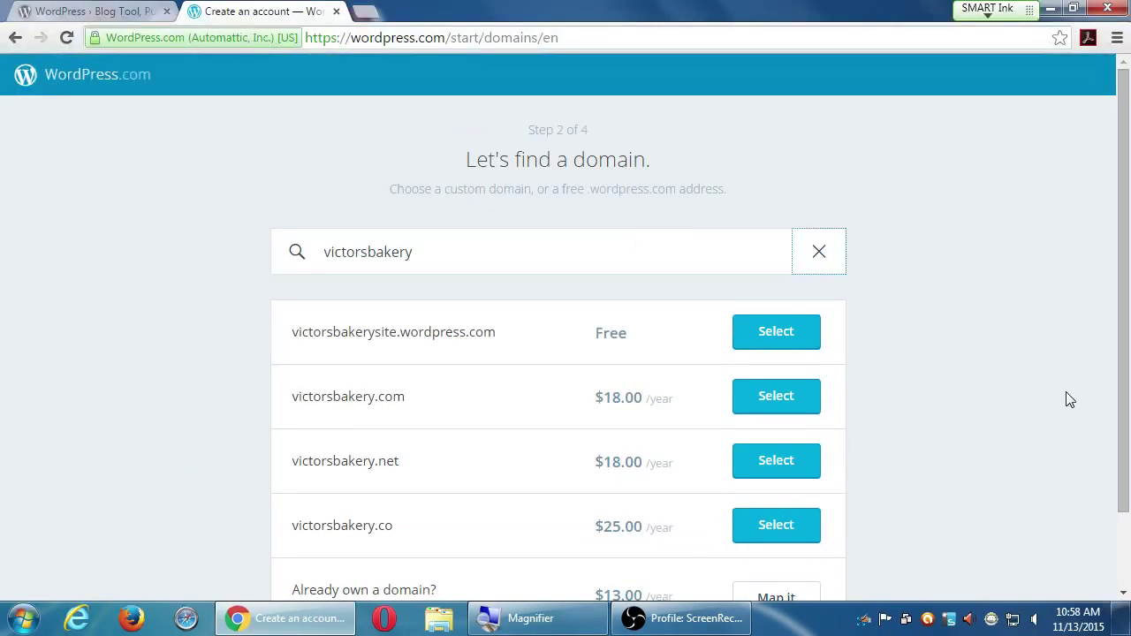
{"action": "scroll", "coordinate": [1066, 393], "scroll_direction": "down", "scroll_amount": 1}
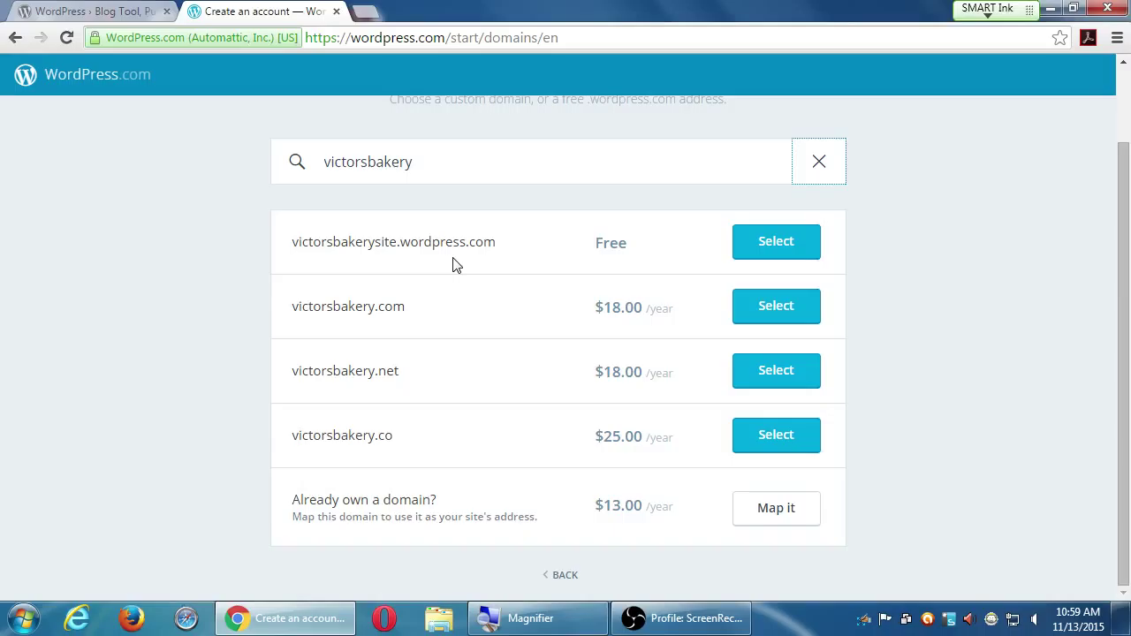
{"action": "left_click", "coordinate": [439, 162]}
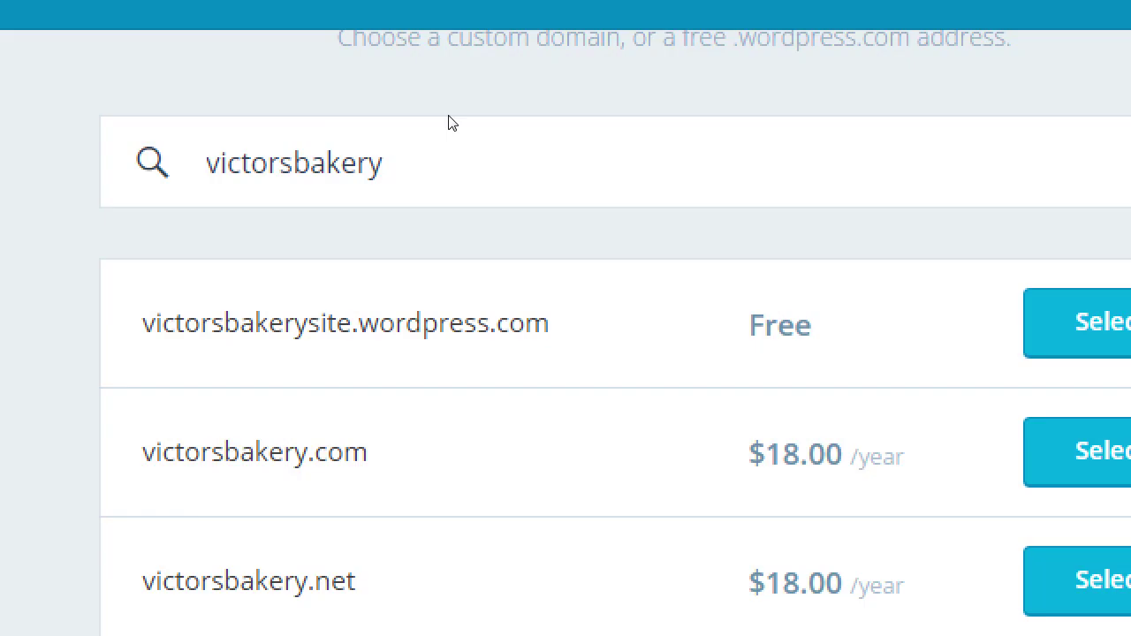
- In a new tab's address bar, type and clear 'facebook', 'twitter' and 'pinterest'
{"action": "key", "text": "ctrl+t"}
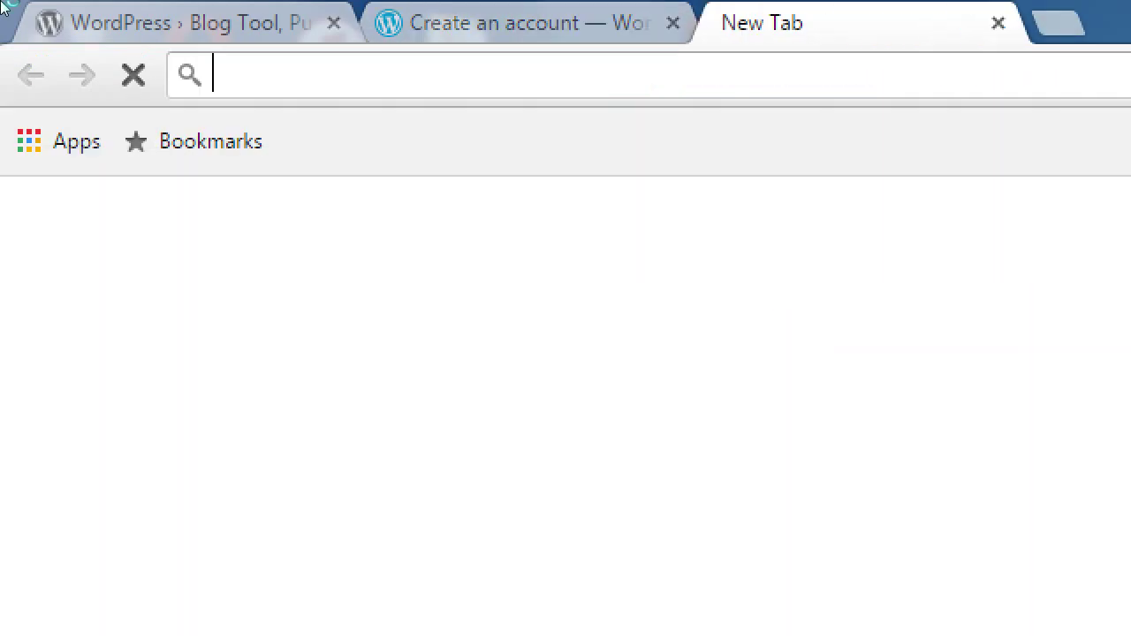
{"action": "type", "text": "facebook"}
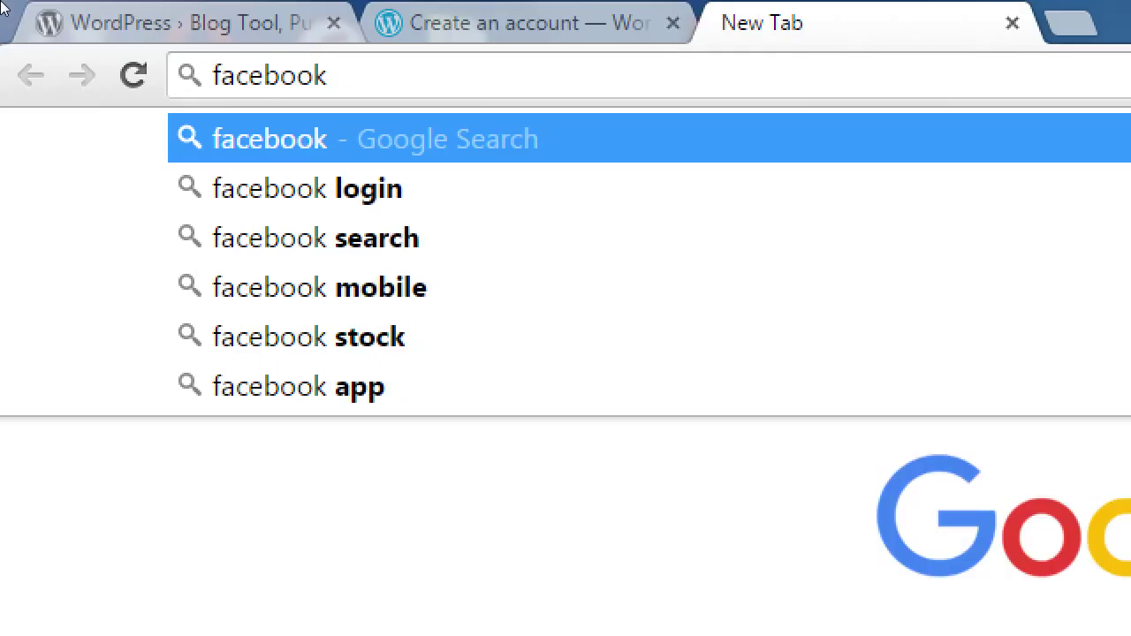
{"action": "key", "text": "ctrl+a"}
{"action": "type", "text": "twitter"}
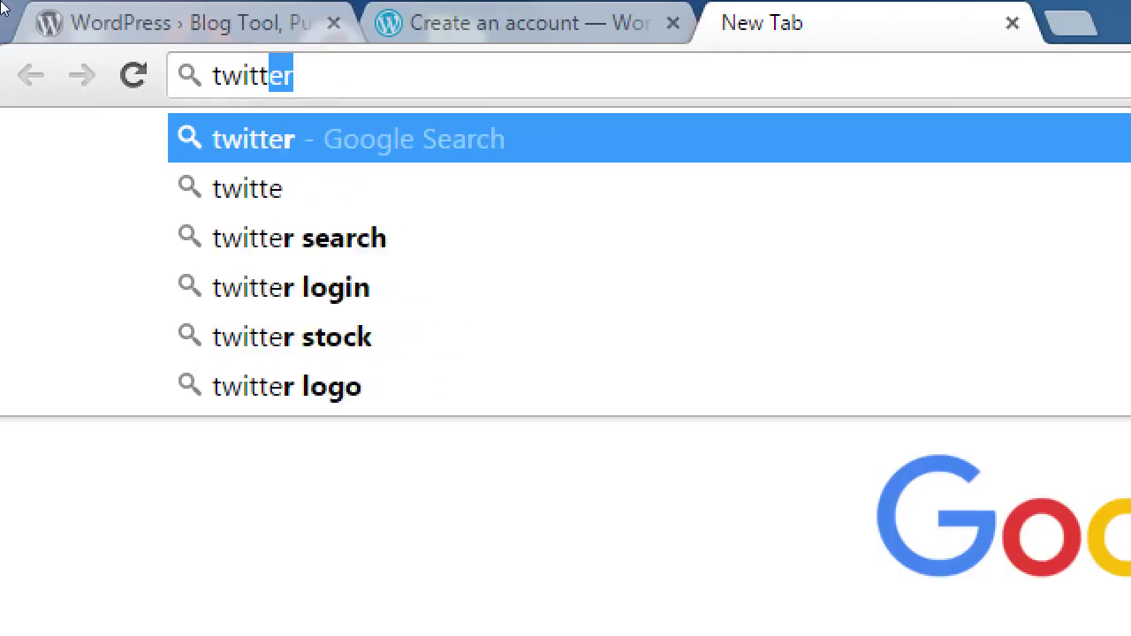
{"action": "key", "text": "ctrl+a"}
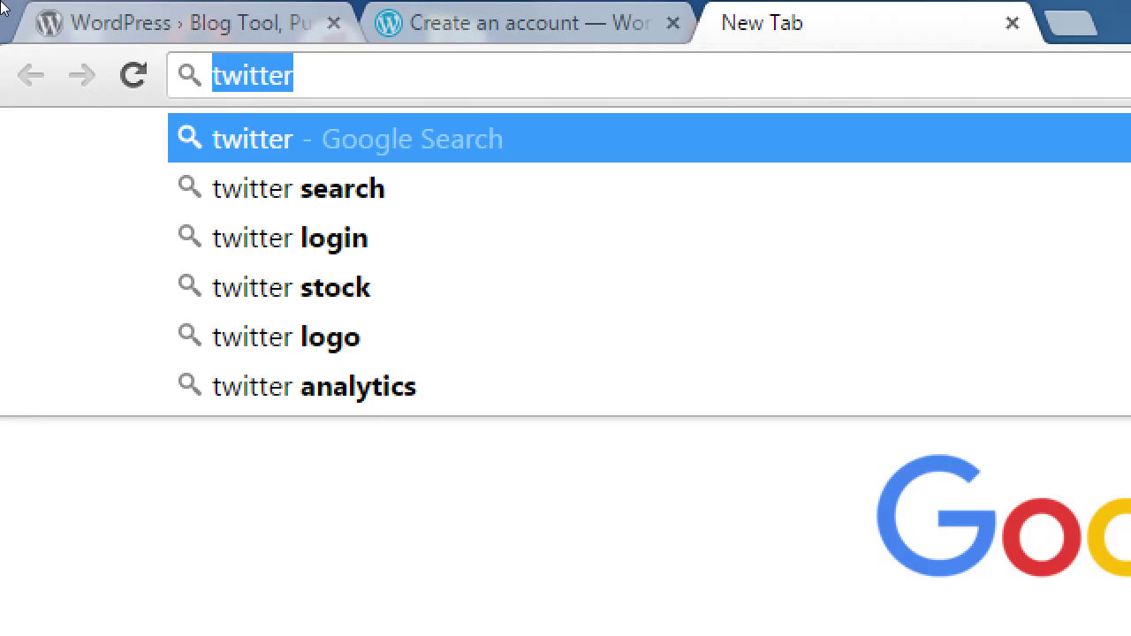
{"action": "type", "text": "pinterewst"}
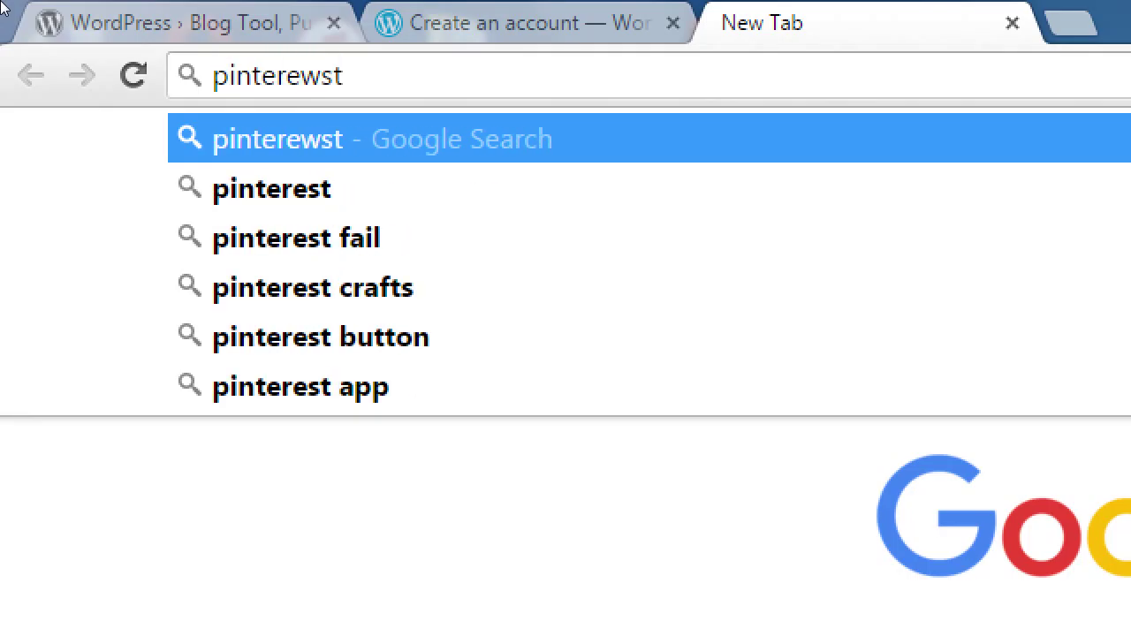
{"action": "key", "text": "BackSpace"}
{"action": "key", "text": "BackSpace"}
{"action": "key", "text": "BackSpace"}
{"action": "type", "text": "st"}
{"action": "key", "text": "ctrl+a"}
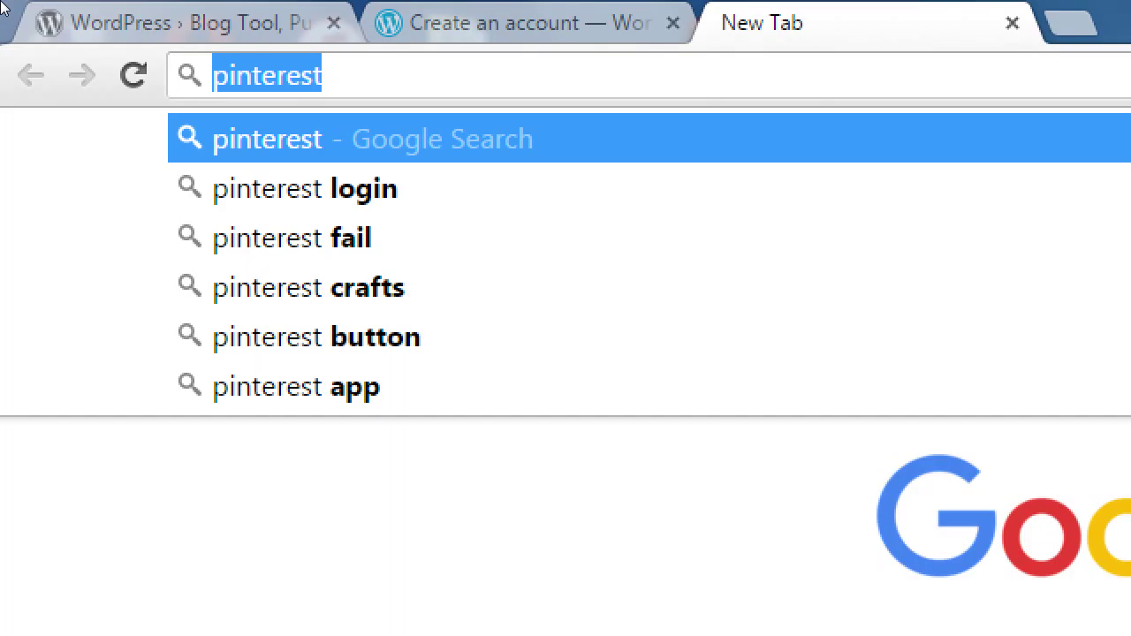
{"action": "key", "text": "BackSpace"}
- Type and clear 'flickr' and 'behance', then return to the WordPress account-creation tab
{"action": "type", "text": "flickr"}
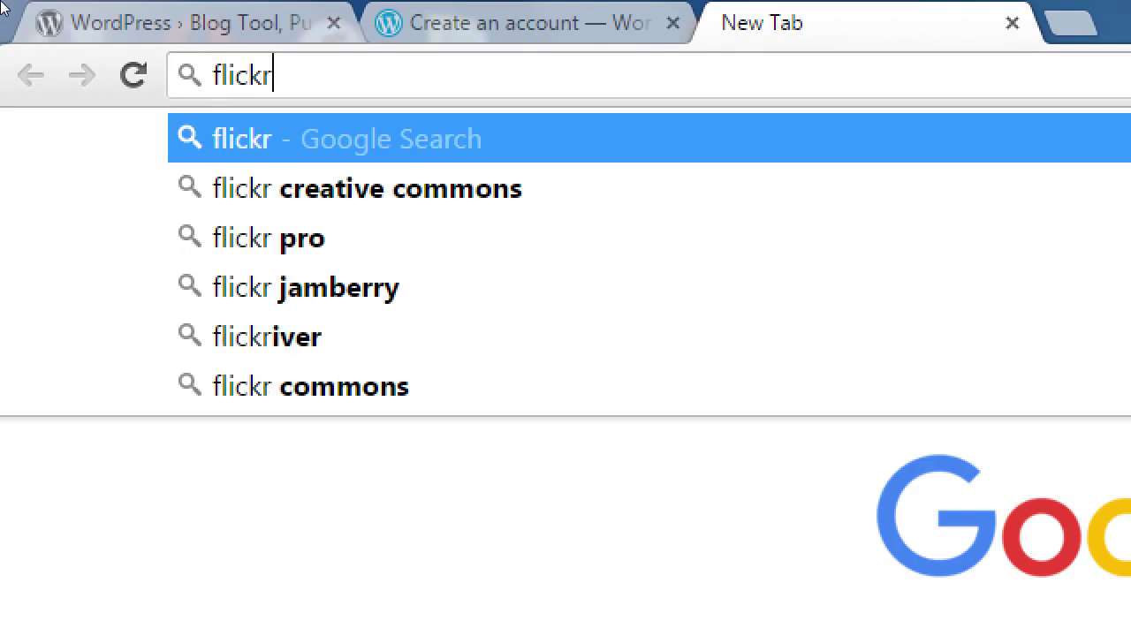
{"action": "key", "text": "ctrl+a"}
{"action": "key", "text": "BackSpace"}
{"action": "type", "text": "b"}
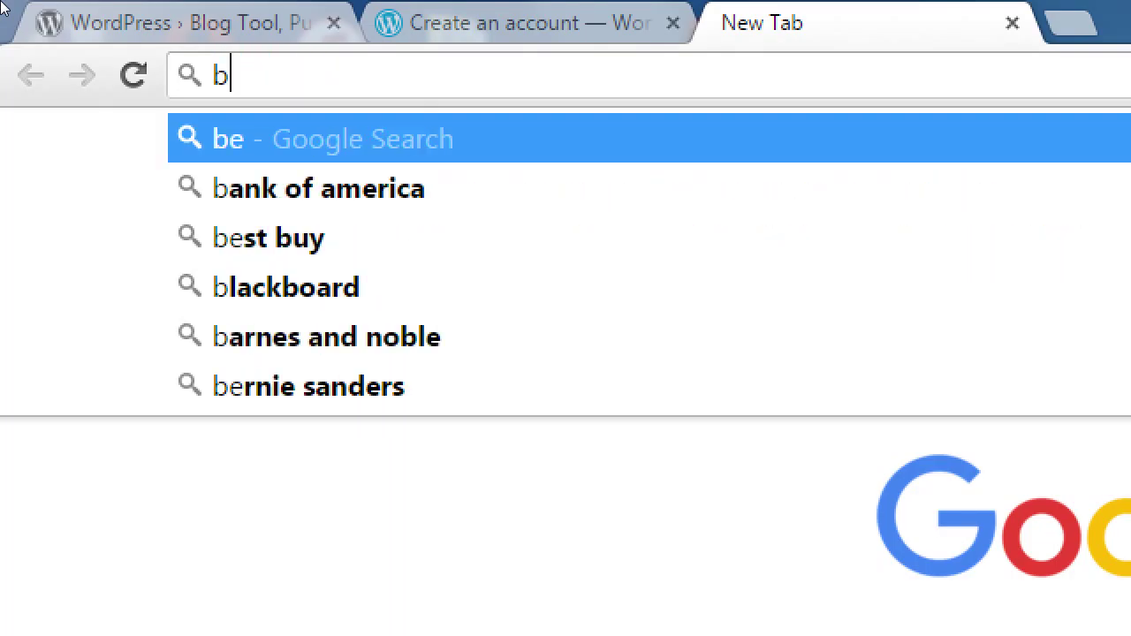
{"action": "type", "text": "ehance"}
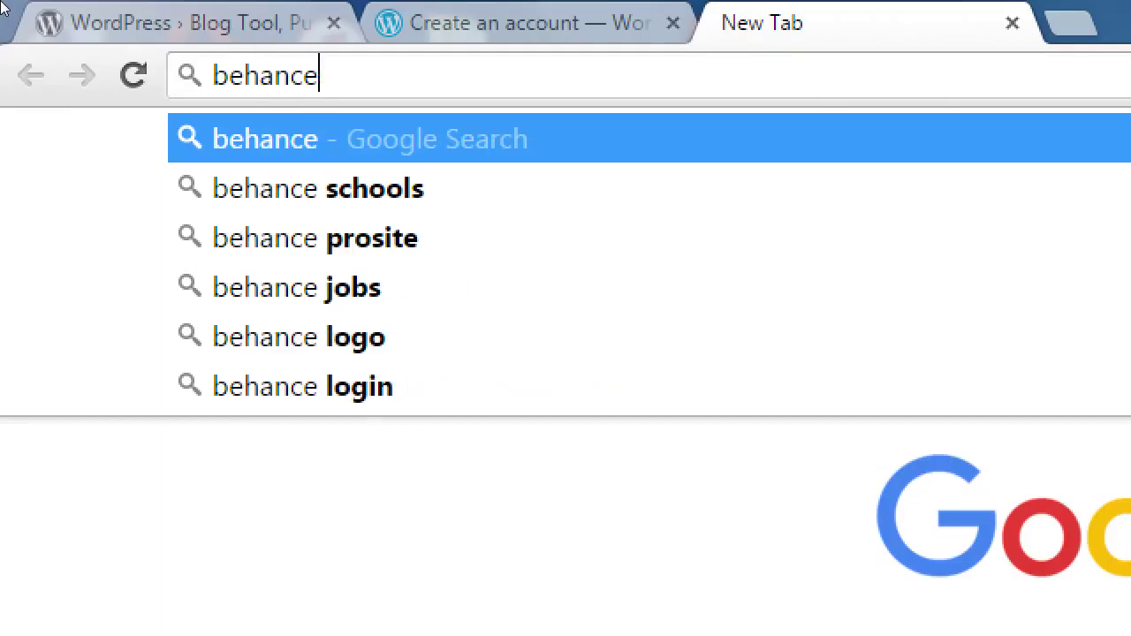
{"action": "key", "text": "ctrl+a"}
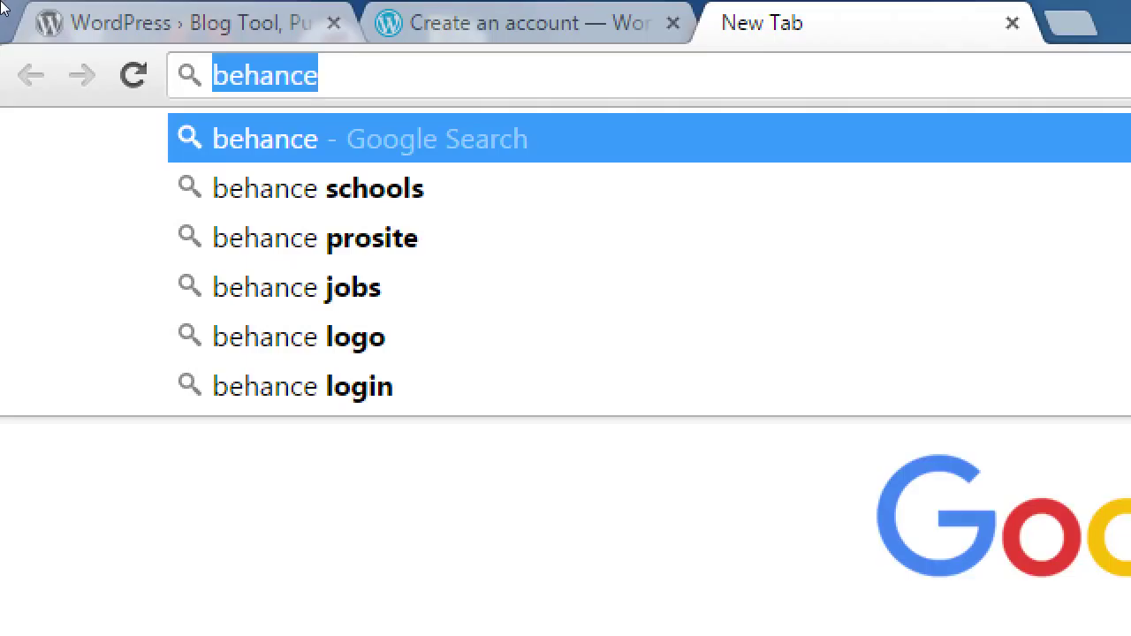
{"action": "key", "text": "BackSpace"}
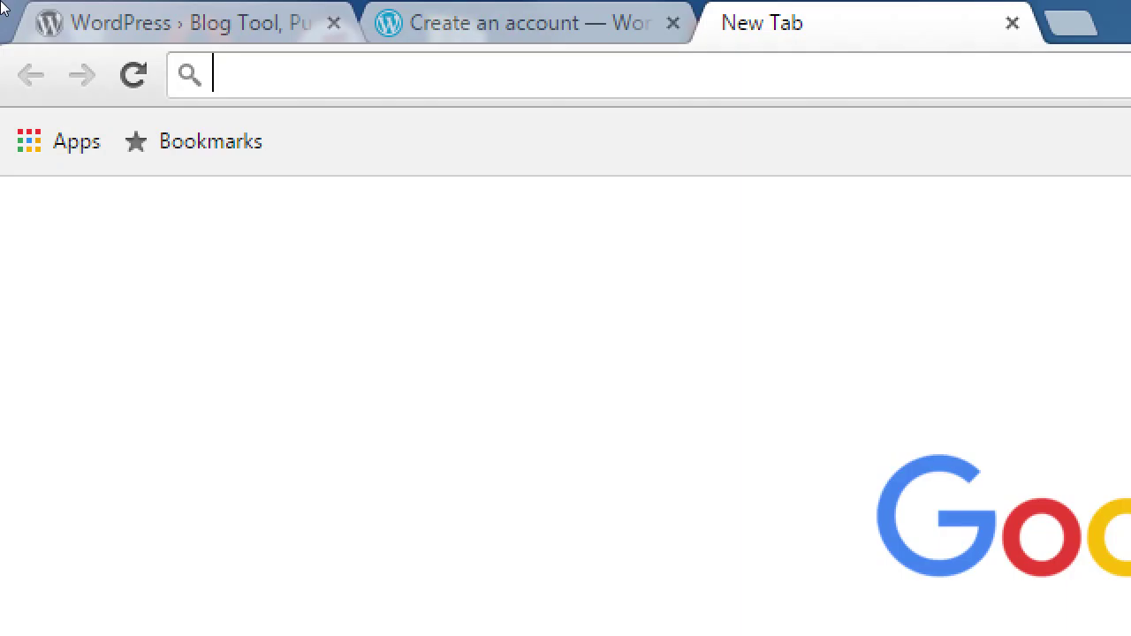
{"action": "type", "text": "behance"}
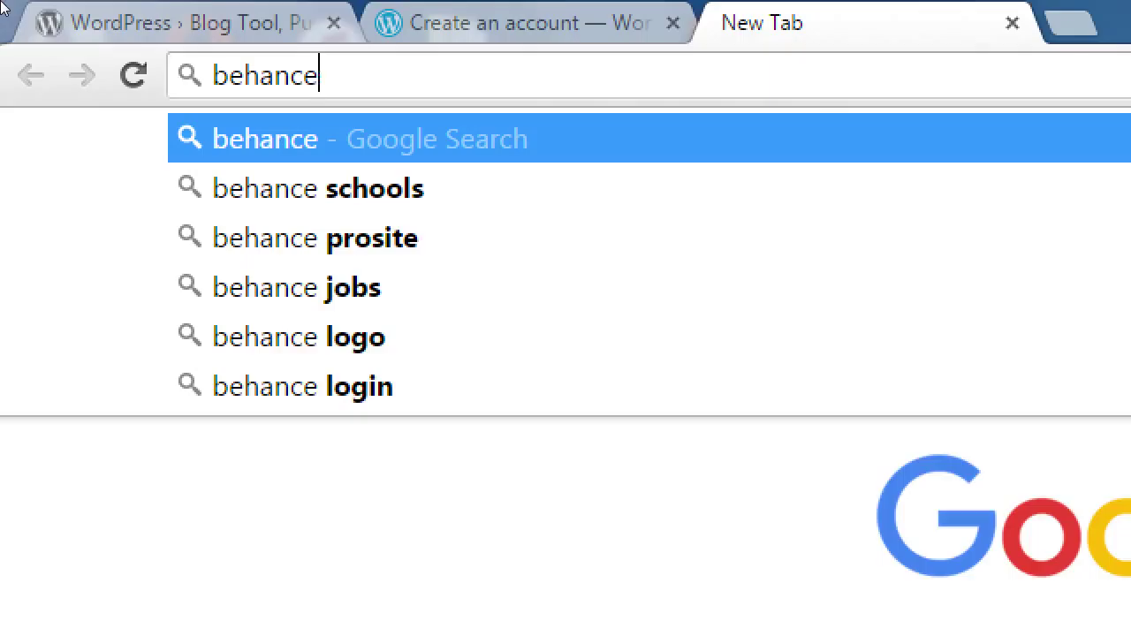
{"action": "key", "text": "BackSpace"}
{"action": "key", "text": "BackSpace"}
{"action": "key", "text": "BackSpace"}
{"action": "key", "text": "BackSpace"}
{"action": "key", "text": "BackSpace"}
{"action": "key", "text": "BackSpace"}
{"action": "key", "text": "BackSpace"}
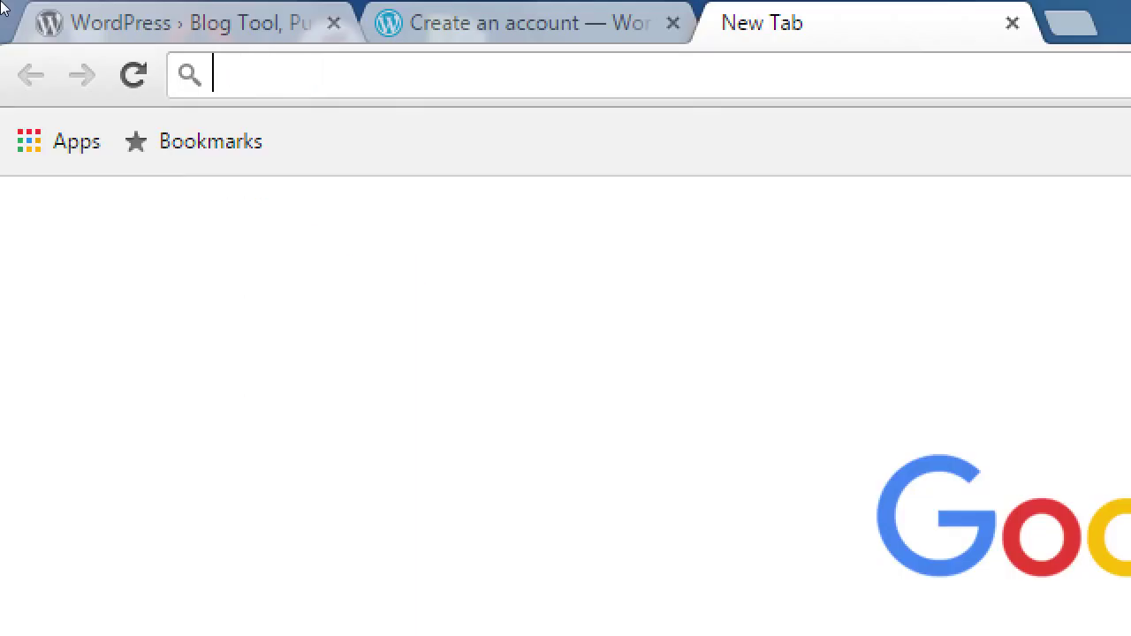
{"action": "key", "text": "ctrl+shift+Tab"}
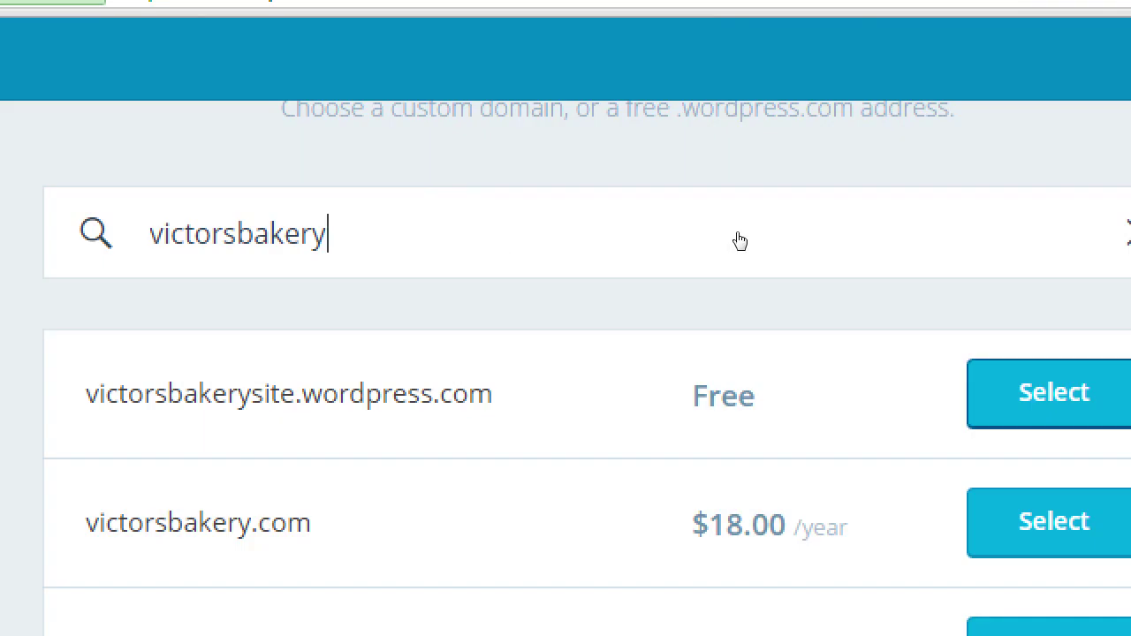
- Continue past the domain search and scroll the Free, Premium and Business plans
{"action": "key", "text": "Return"}
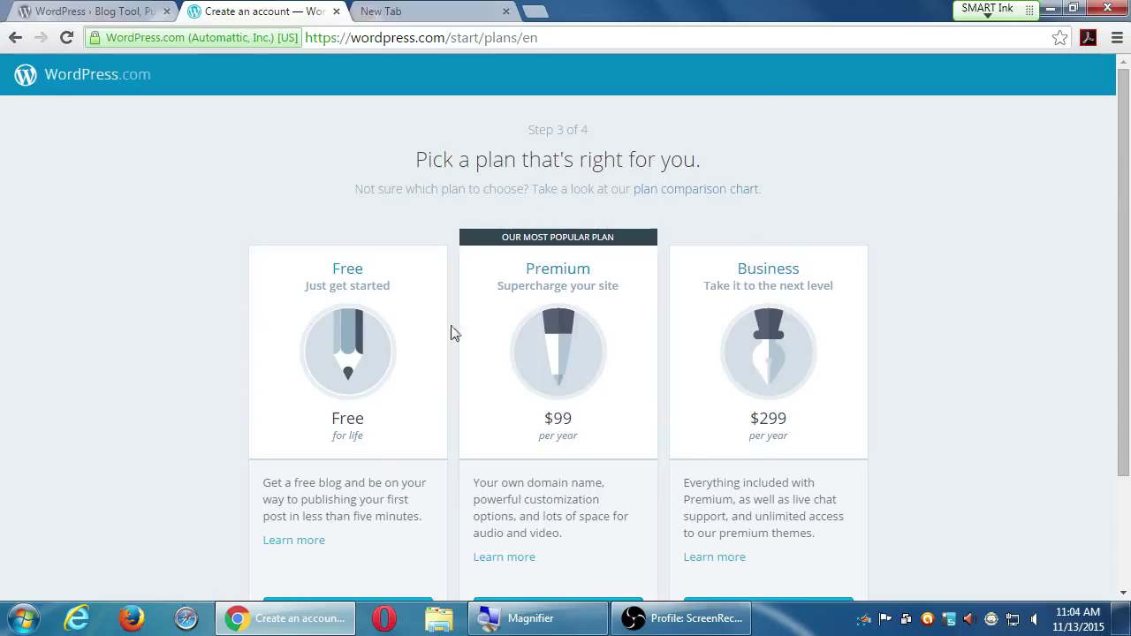
{"action": "scroll", "coordinate": [152, 404], "scroll_direction": "down", "scroll_amount": 3}
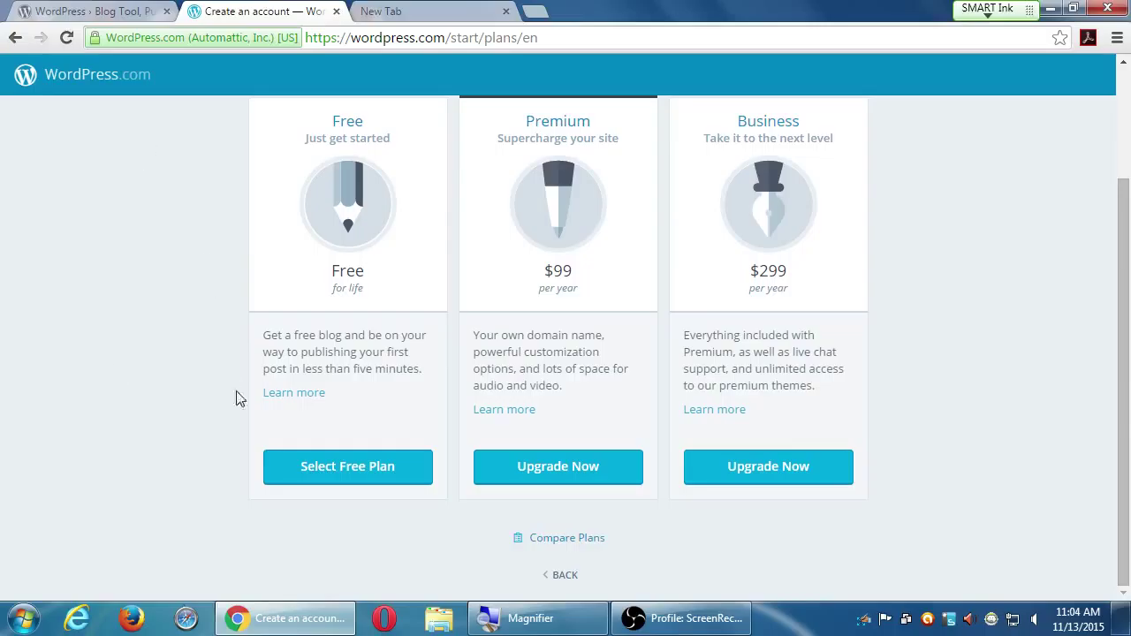
- Select the Free plan to reach Step 4, Create your account
{"action": "left_click", "coordinate": [327, 468]}
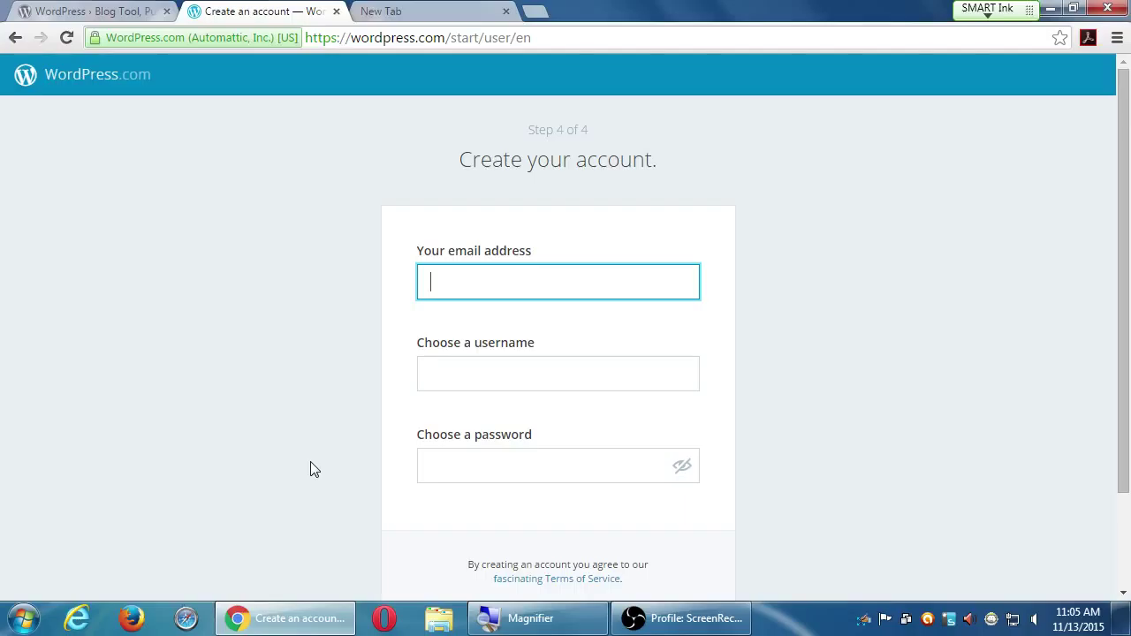
- Enter the account's e-mail address, editing it after the unavailable error
{"action": "key", "text": "Tab"}
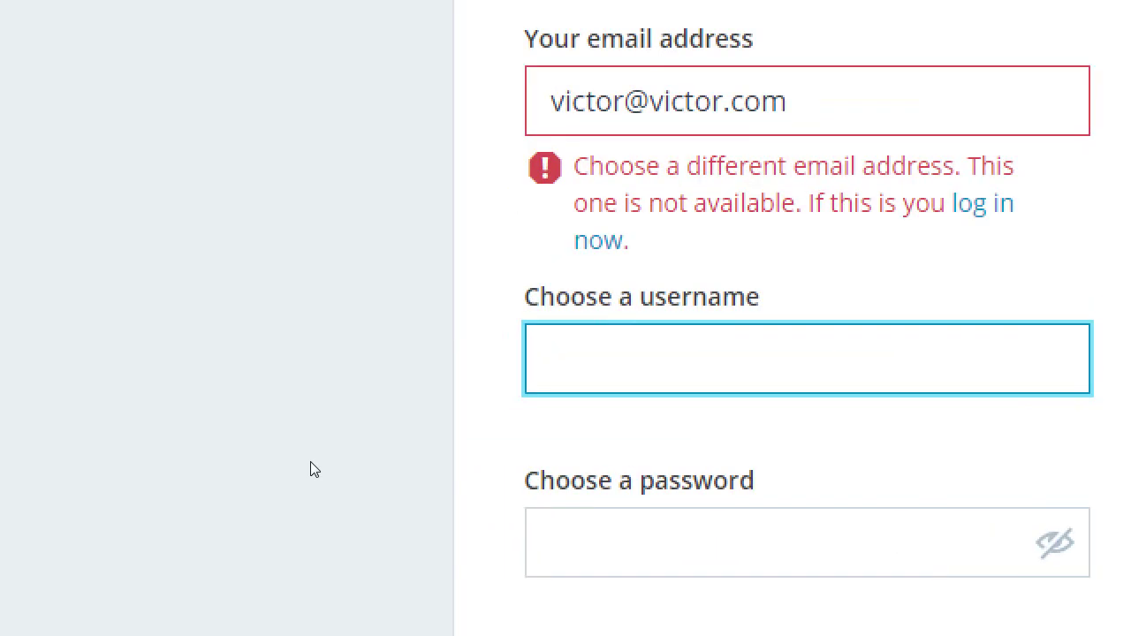
{"action": "key", "text": "shift+Tab"}
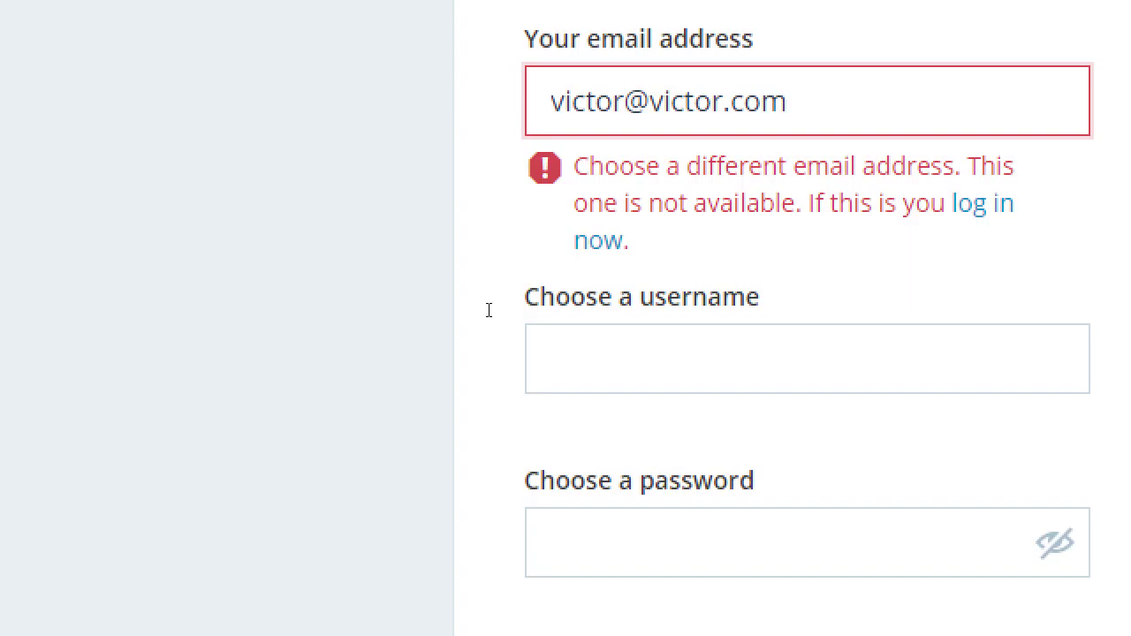
{"action": "type", "text": "y"}
{"action": "key", "text": "Right"}
{"action": "key", "text": "Right"}
{"action": "key", "text": "Right"}
{"action": "key", "text": "Right"}
{"action": "key", "text": "Right"}
{"action": "key", "text": "Right"}
{"action": "key", "text": "Right"}
{"action": "type", "text": "y"}
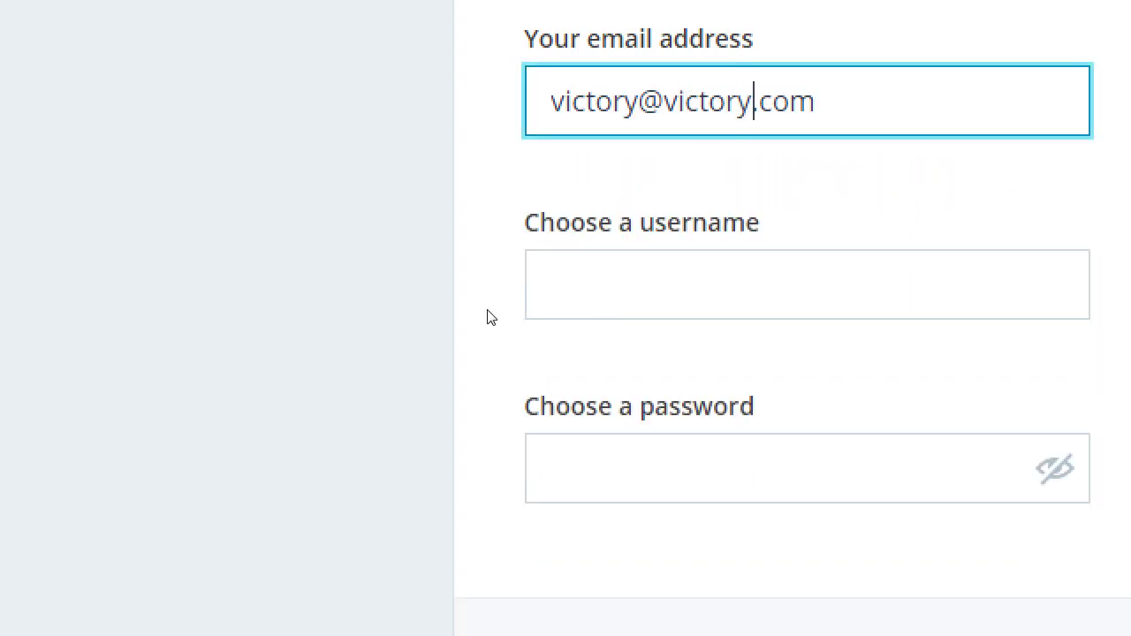
{"action": "key", "text": "Tab"}
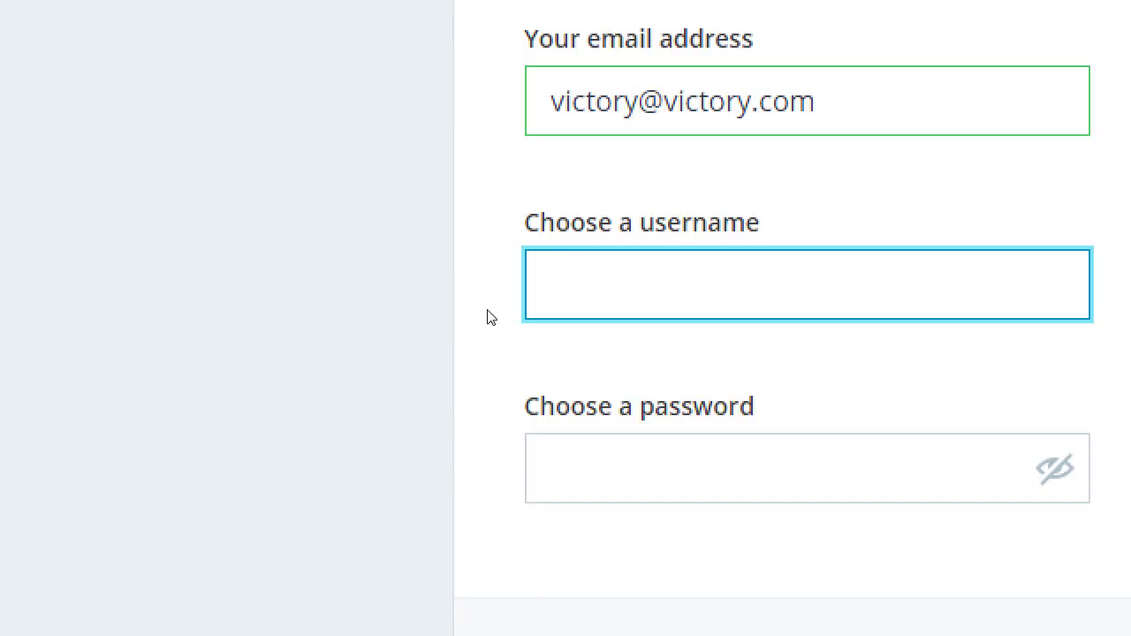
- Enter a bakery-site username, lengthening it until the taken-name error clears
{"action": "type", "text": "victors"}
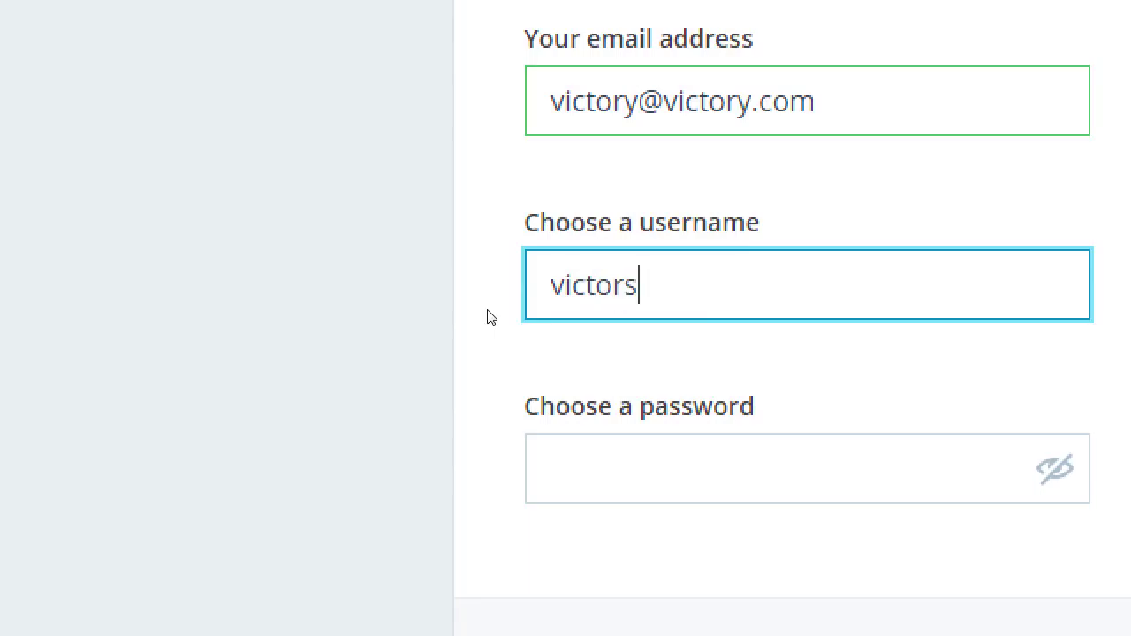
{"action": "type", "text": "bakerywebsite"}
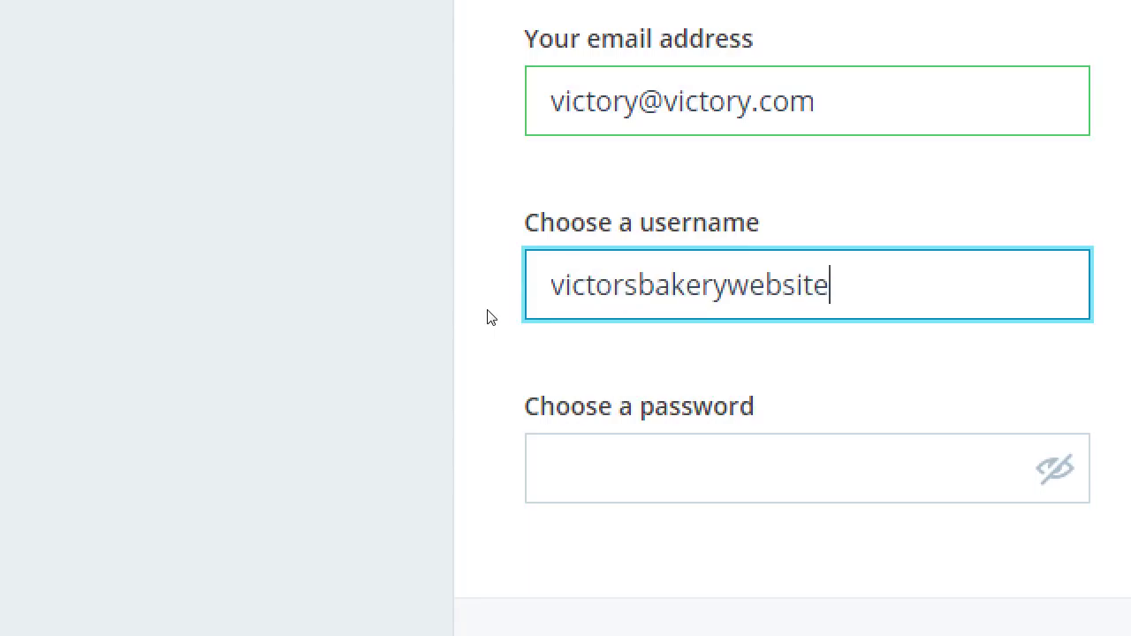
{"action": "key", "text": "Tab"}
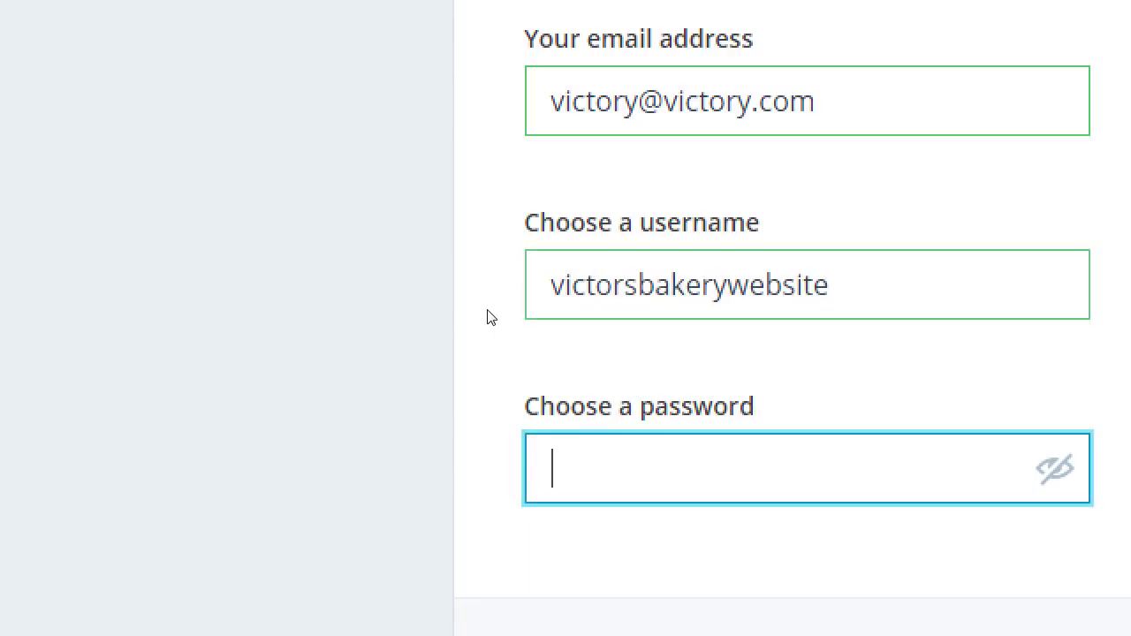
{"action": "key", "text": "shift+Tab"}
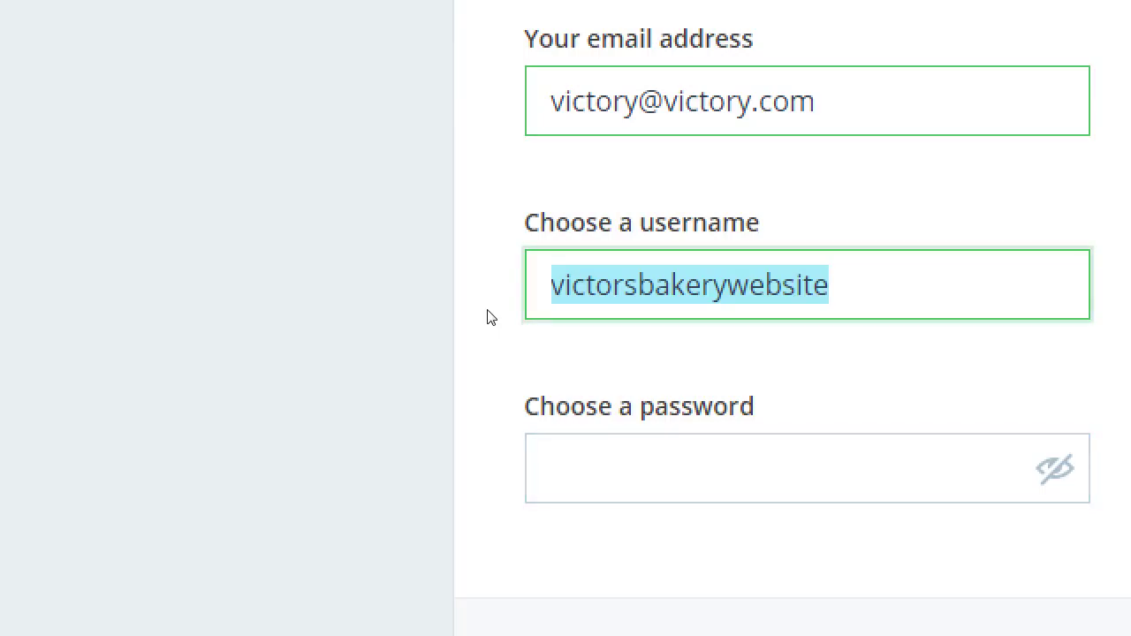
{"action": "type", "text": "victor"}
{"action": "key", "text": "Tab"}
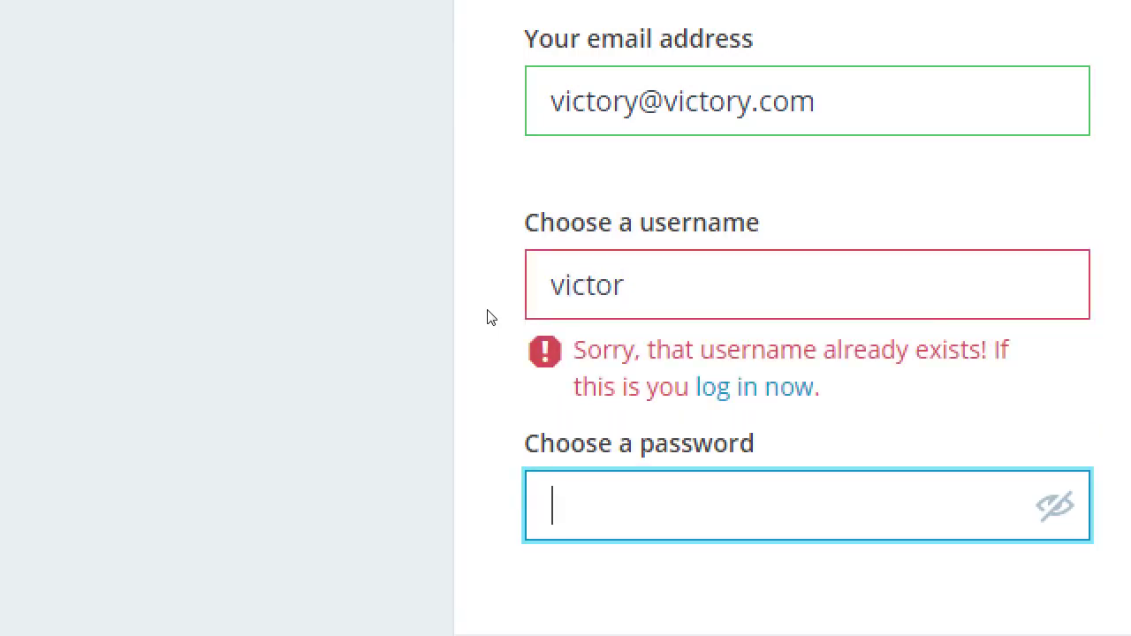
{"action": "key", "text": "shift+Tab"}
{"action": "key", "text": "shift+Tab"}
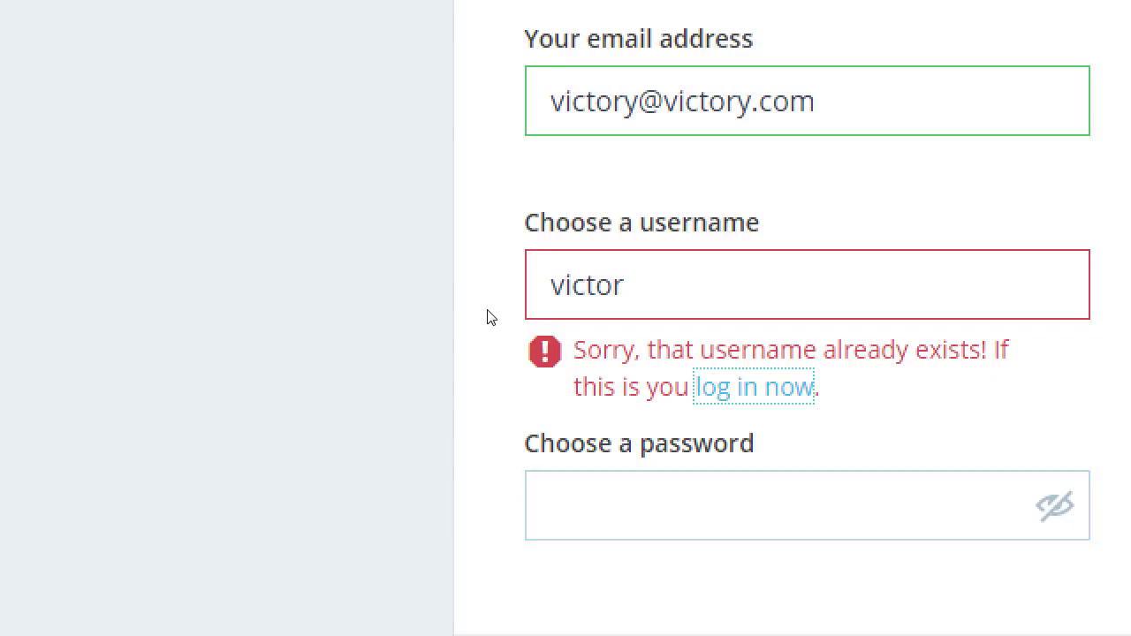
{"action": "key", "text": "End"}
{"action": "type", "text": "sbakery"}
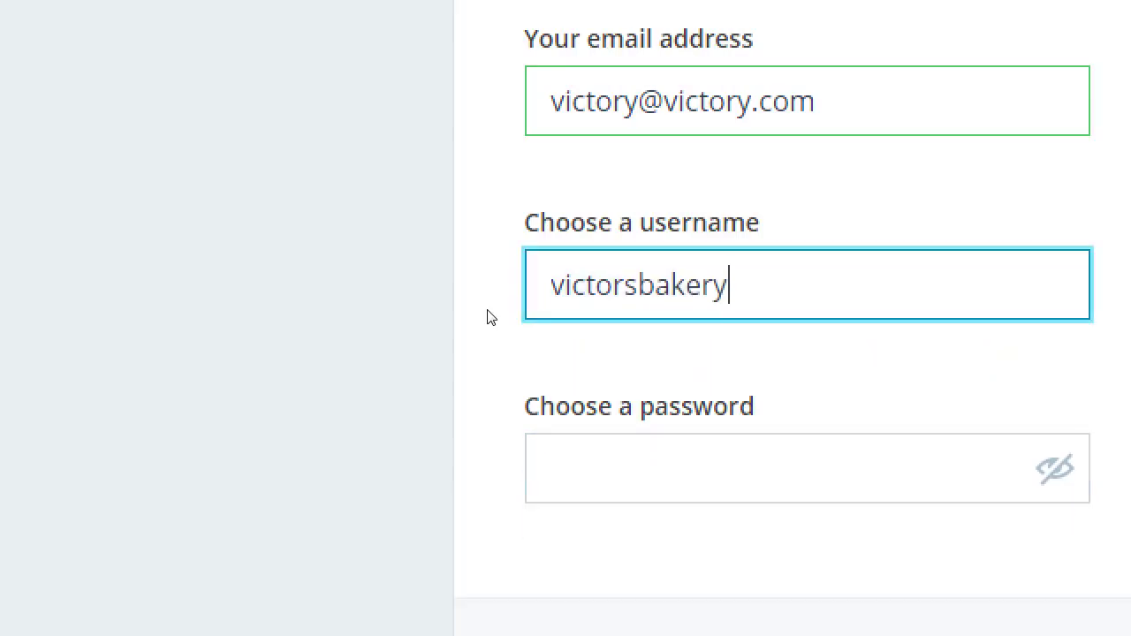
{"action": "key", "text": "Tab"}
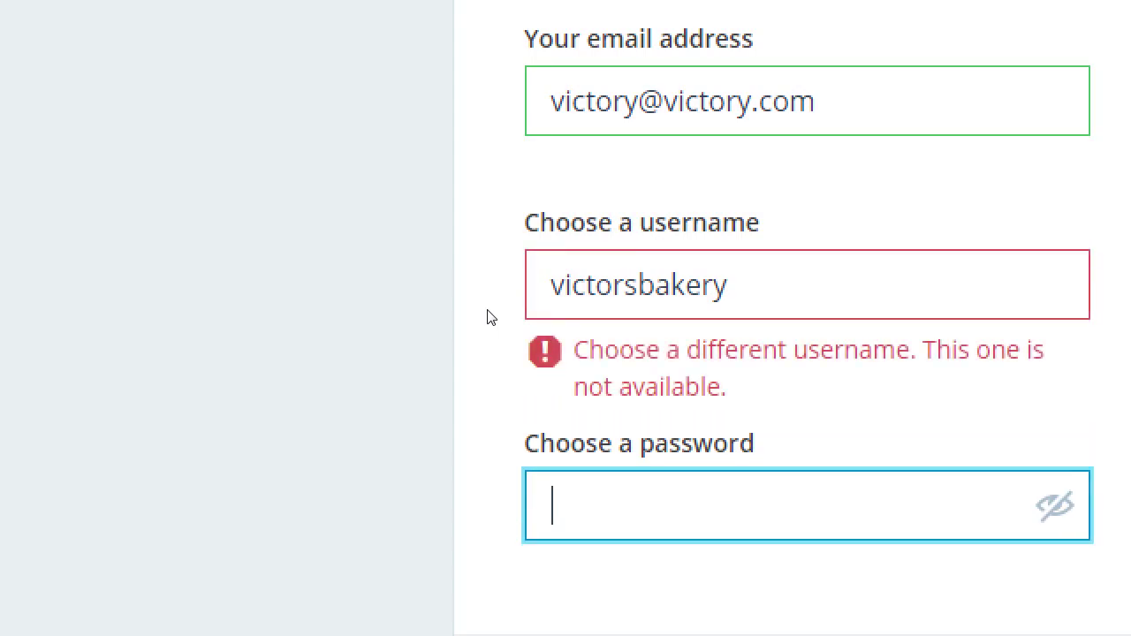
{"action": "key", "text": "shift+Tab"}
{"action": "key", "text": "shift+Tab"}
{"action": "key", "text": "End"}
{"action": "type", "text": "website"}
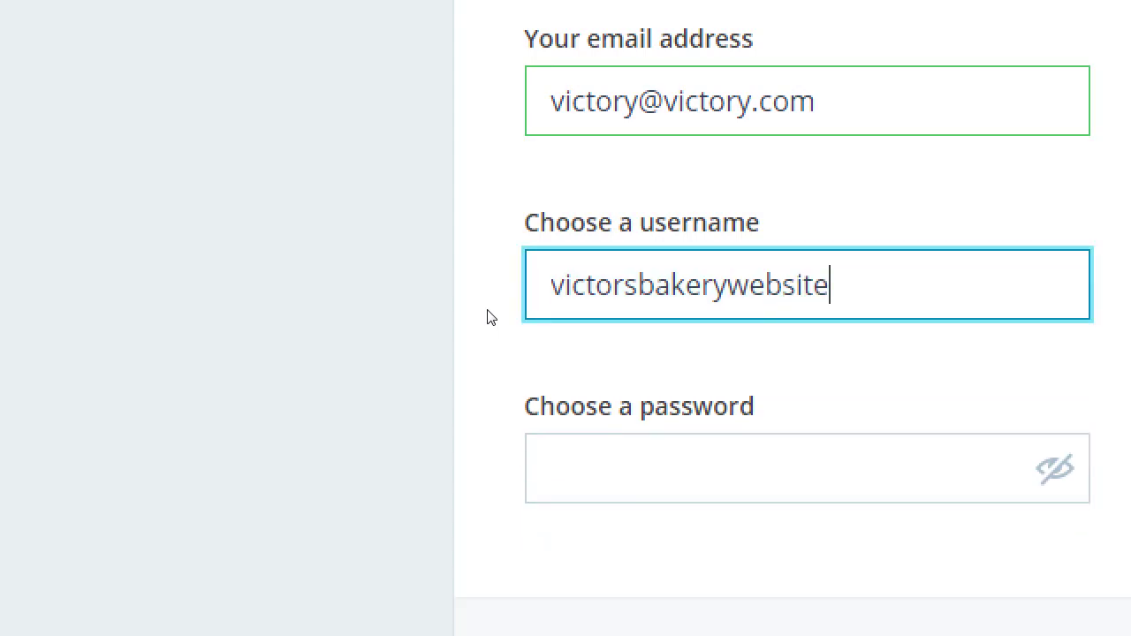
{"action": "key", "text": "Tab"}
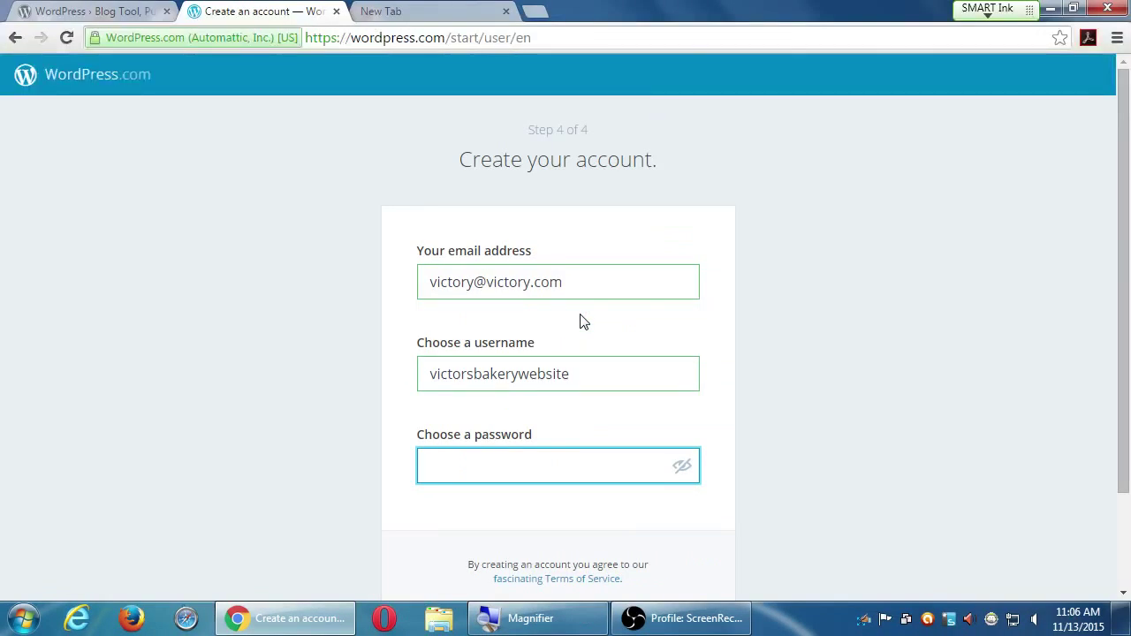
- Enter a strong account password, then submit with Save Settings
{"action": "type", "text": "••••••••"}
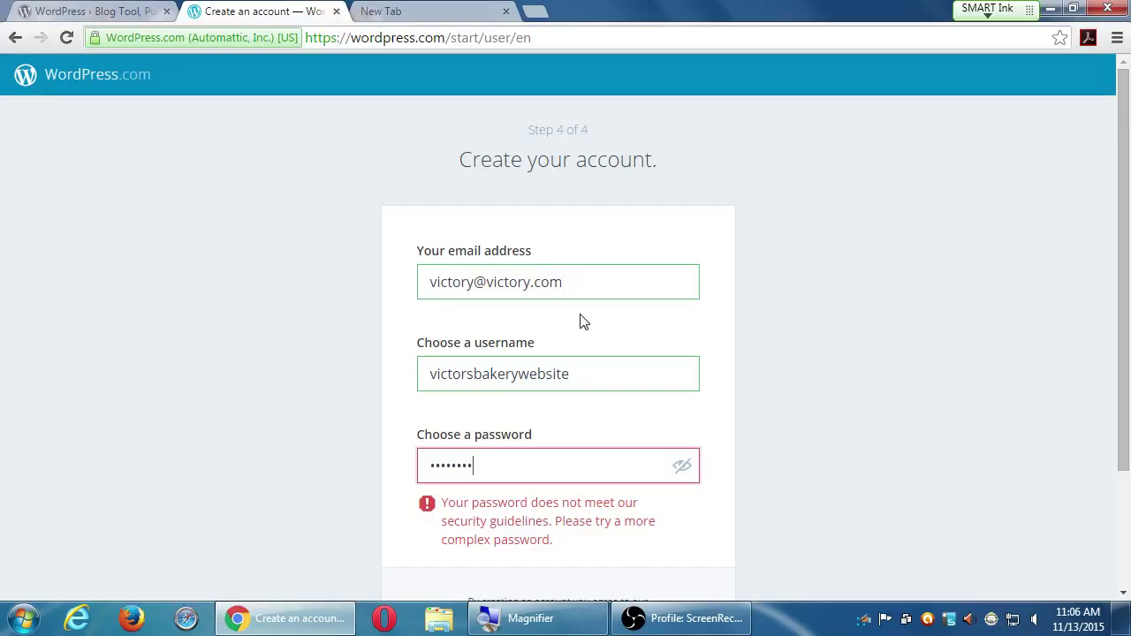
{"action": "type", "text": "•••"}
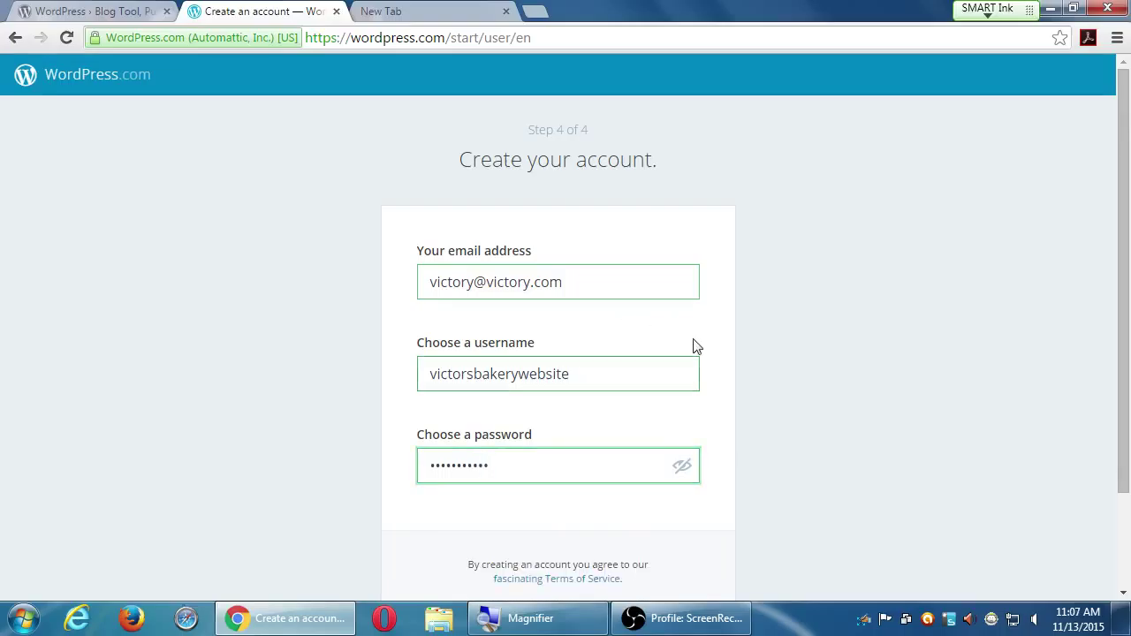
{"action": "left_click", "coordinate": [763, 356]}
{"action": "scroll", "coordinate": [763, 356], "scroll_direction": "down", "scroll_amount": 2}
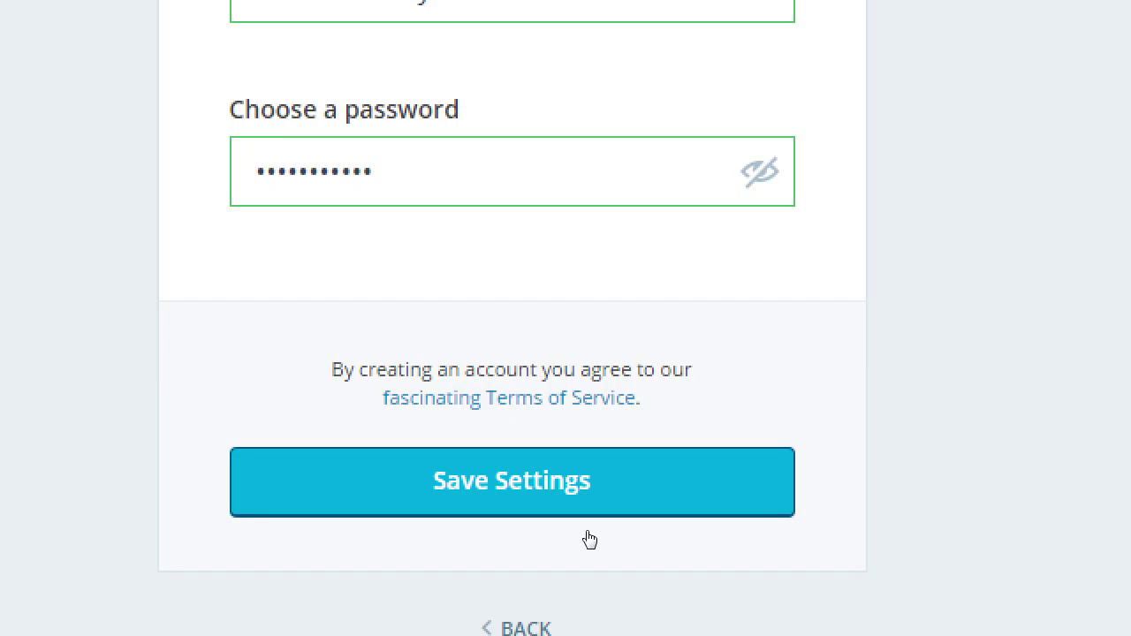
{"action": "left_click", "coordinate": [586, 516]}
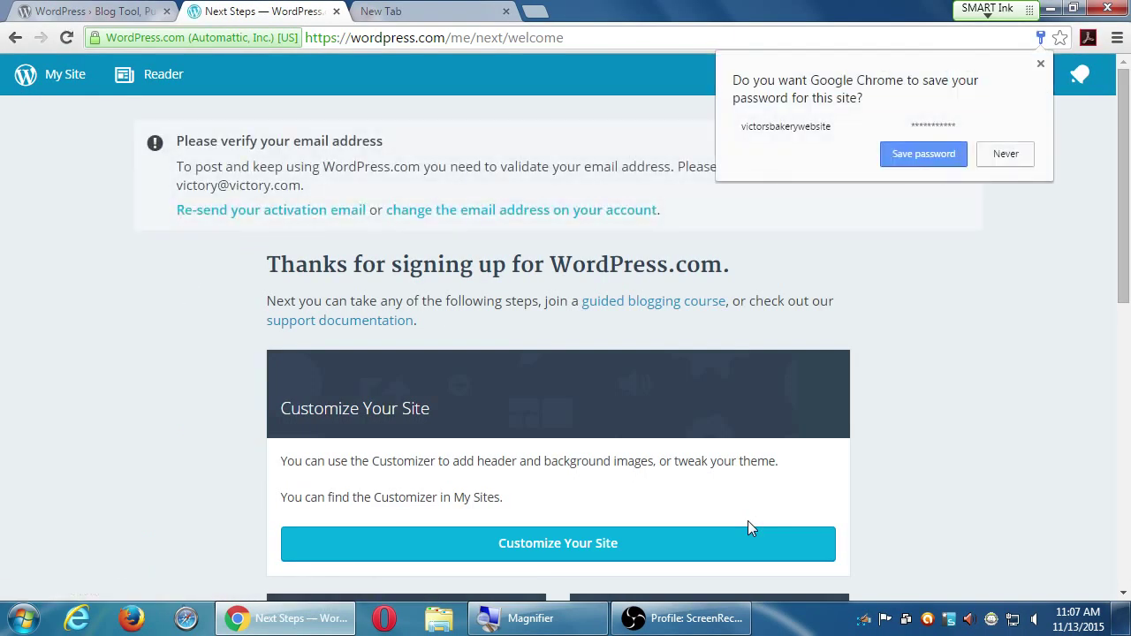
- Dismiss Chrome's save-password offer and hide Chrome to reveal Firefox showing sdce.edu
{"action": "left_click", "coordinate": [1041, 65]}
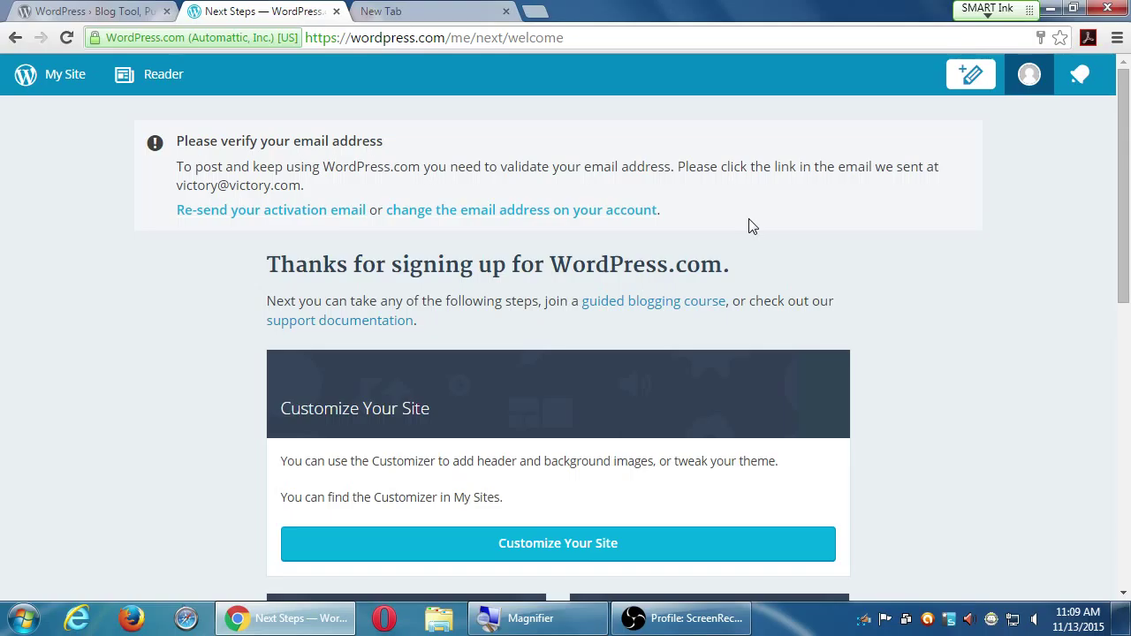
{"action": "key", "text": "super+d"}
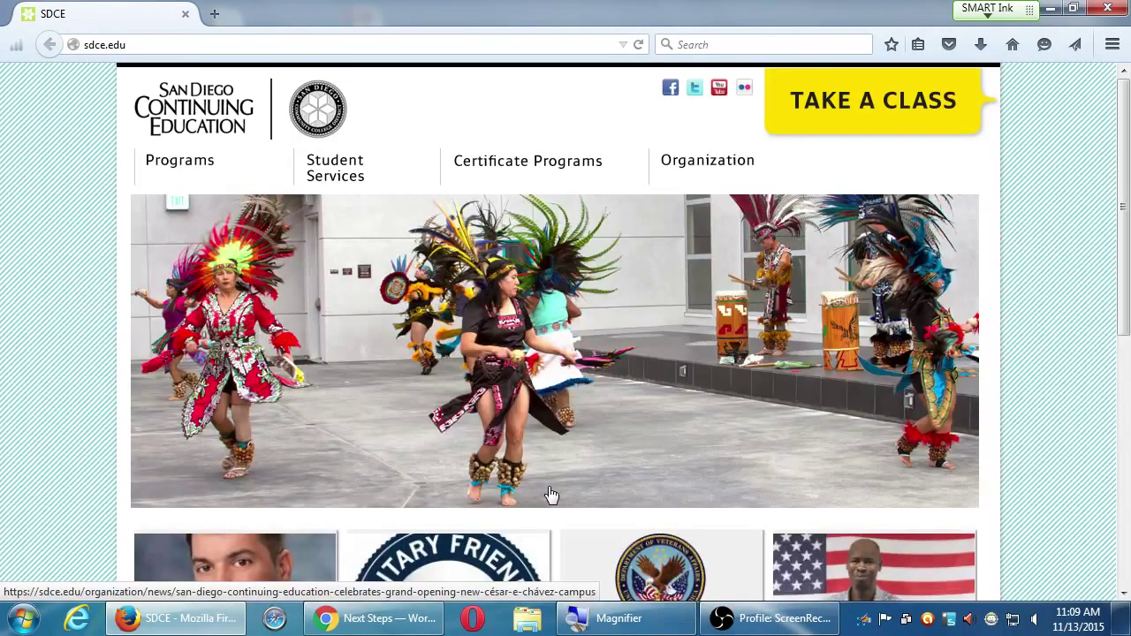
- Load wordpress.com in Firefox in place of the SDCE site
{"action": "left_click", "coordinate": [339, 44]}
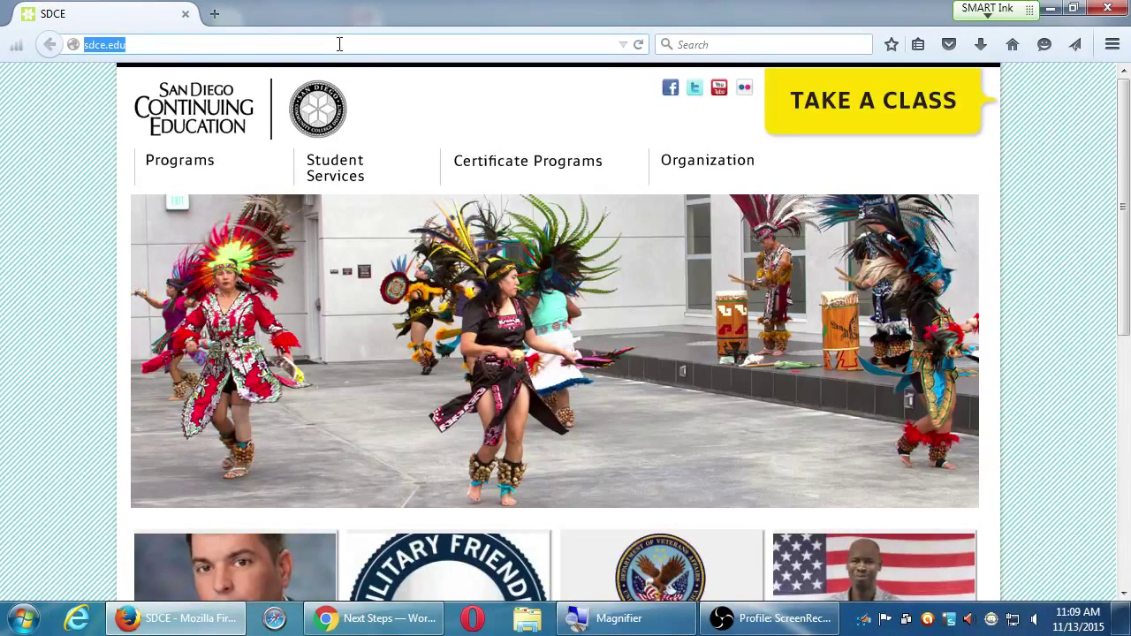
{"action": "type", "text": "wordpress.com"}
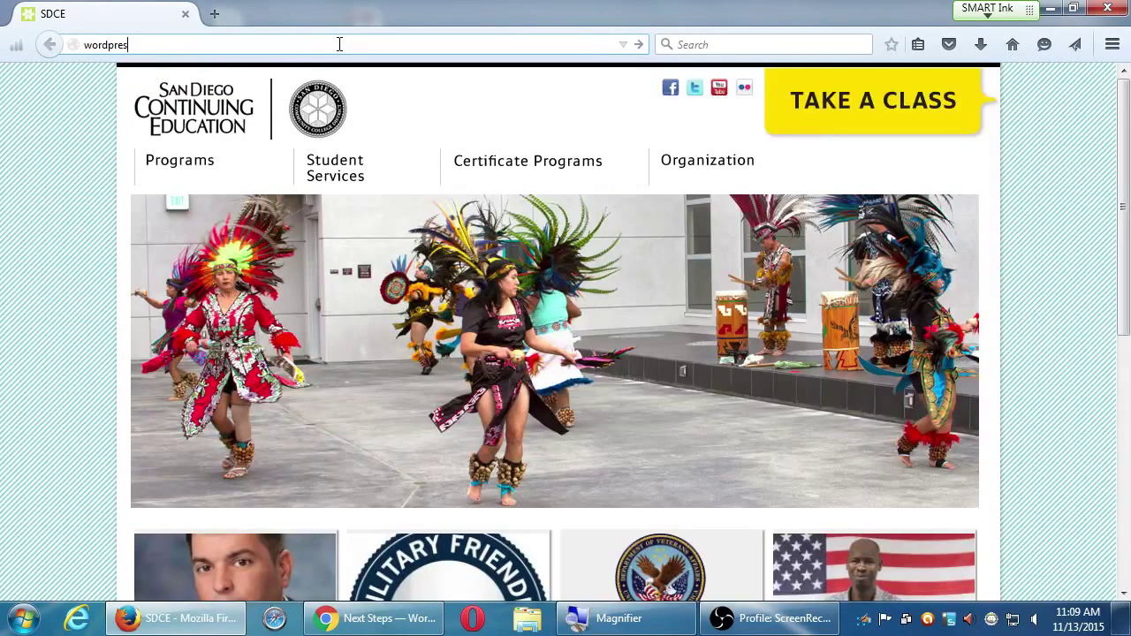
{"action": "key", "text": "Return"}
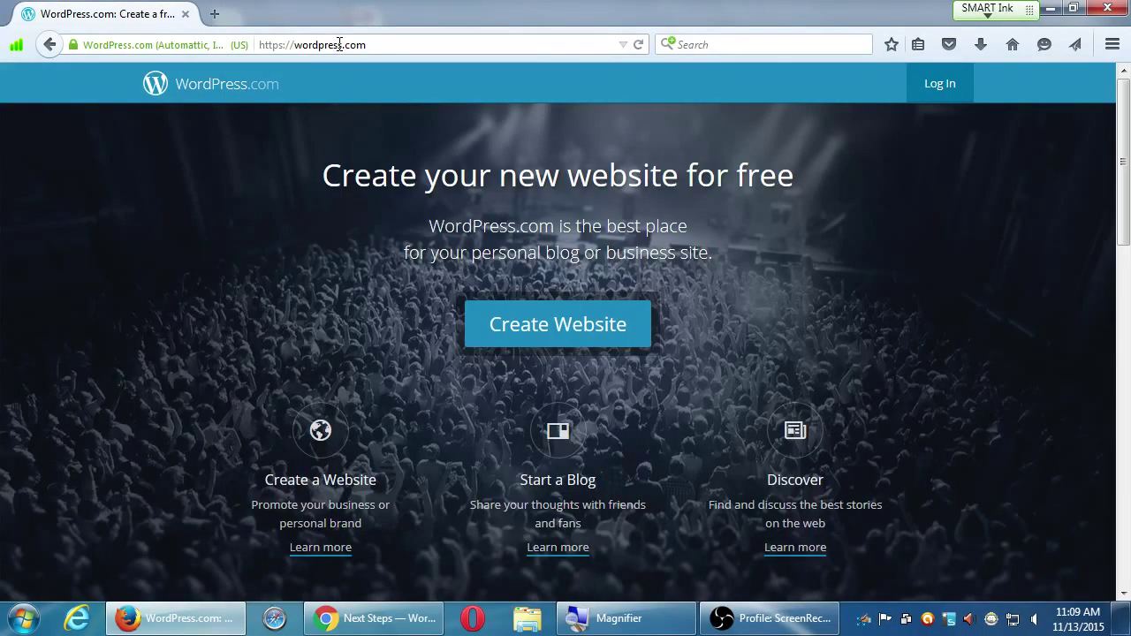
{"action": "key", "text": "alt+Tab"}
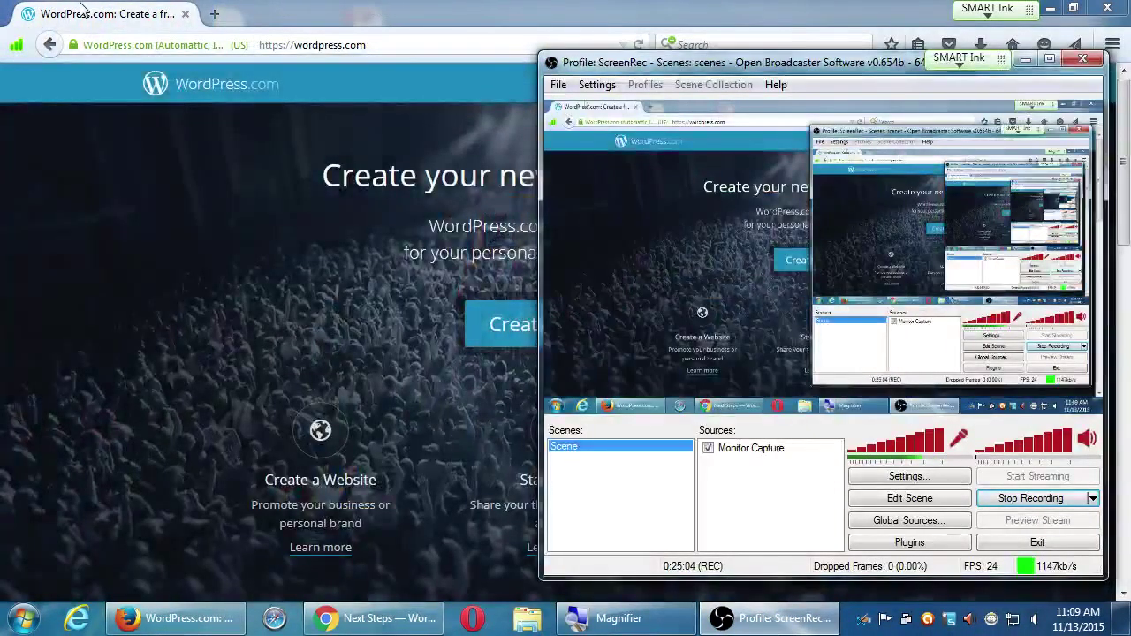
- Return to Chrome and open the victorsbakerysite Stats dashboard via My Site
{"action": "left_click", "coordinate": [371, 618]}
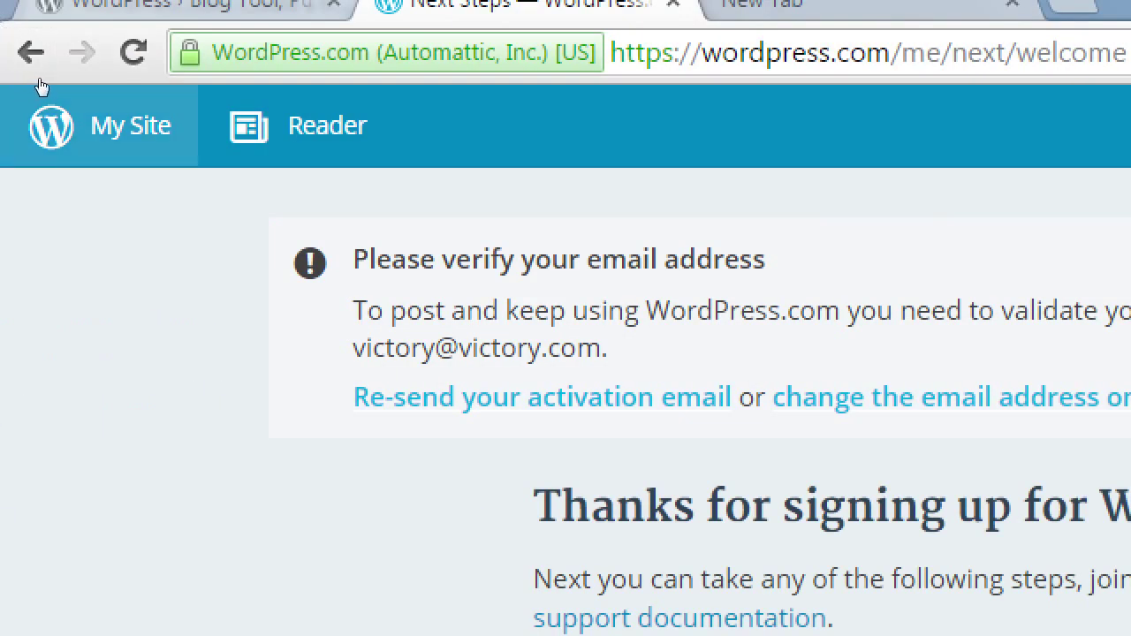
{"action": "left_click", "coordinate": [44, 88]}
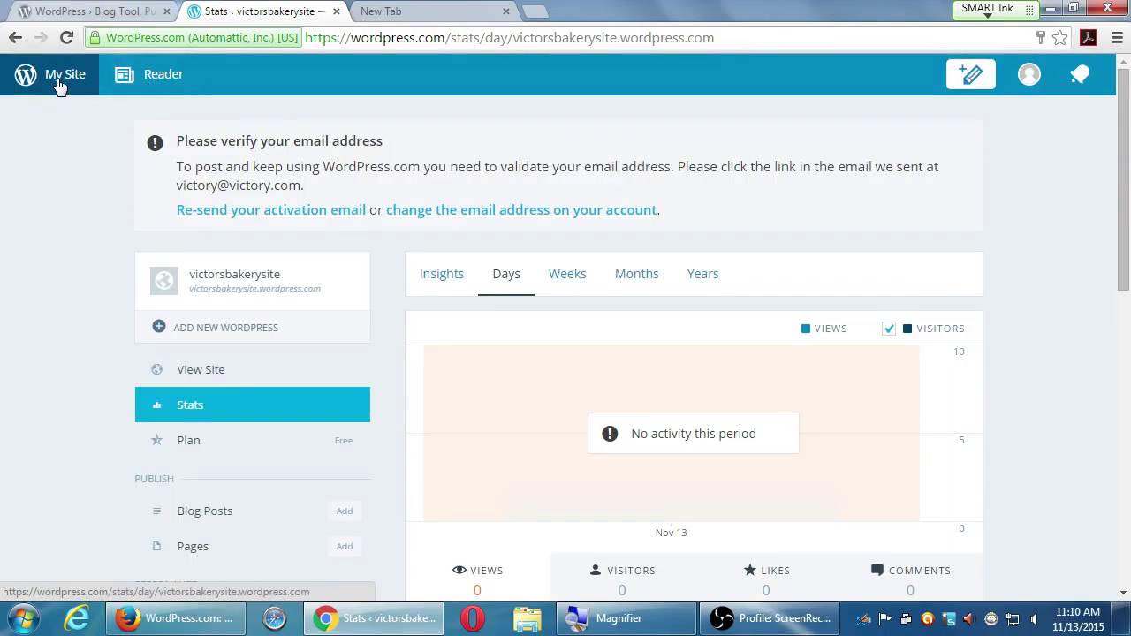
{"action": "scroll", "coordinate": [236, 473], "scroll_direction": "down", "scroll_amount": 5}
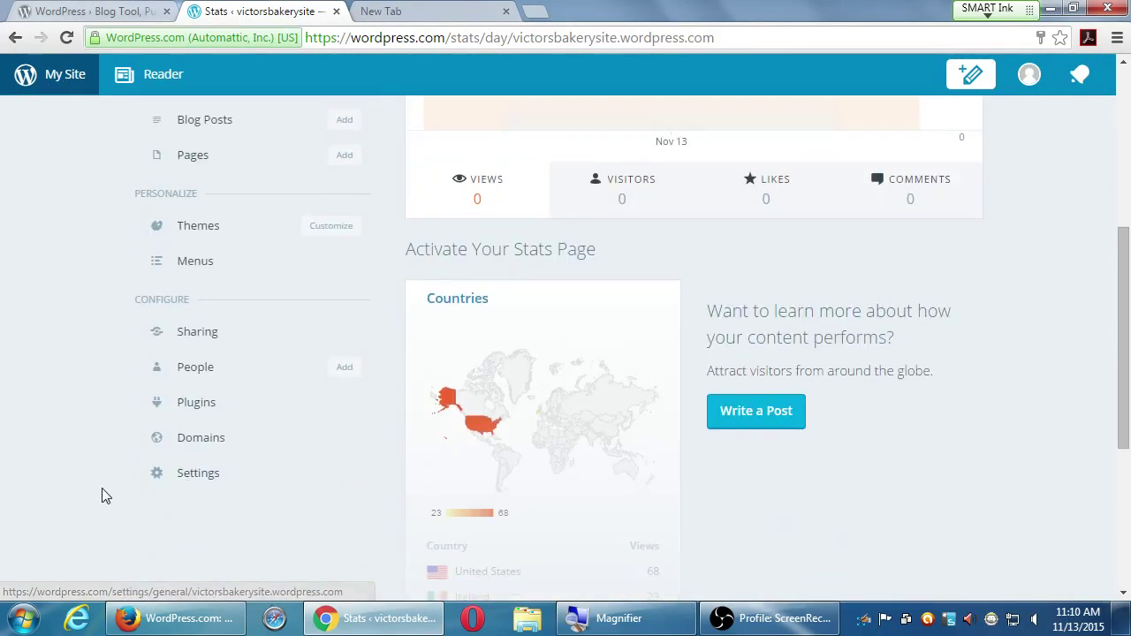
{"action": "scroll", "coordinate": [88, 468], "scroll_direction": "up", "scroll_amount": 4}
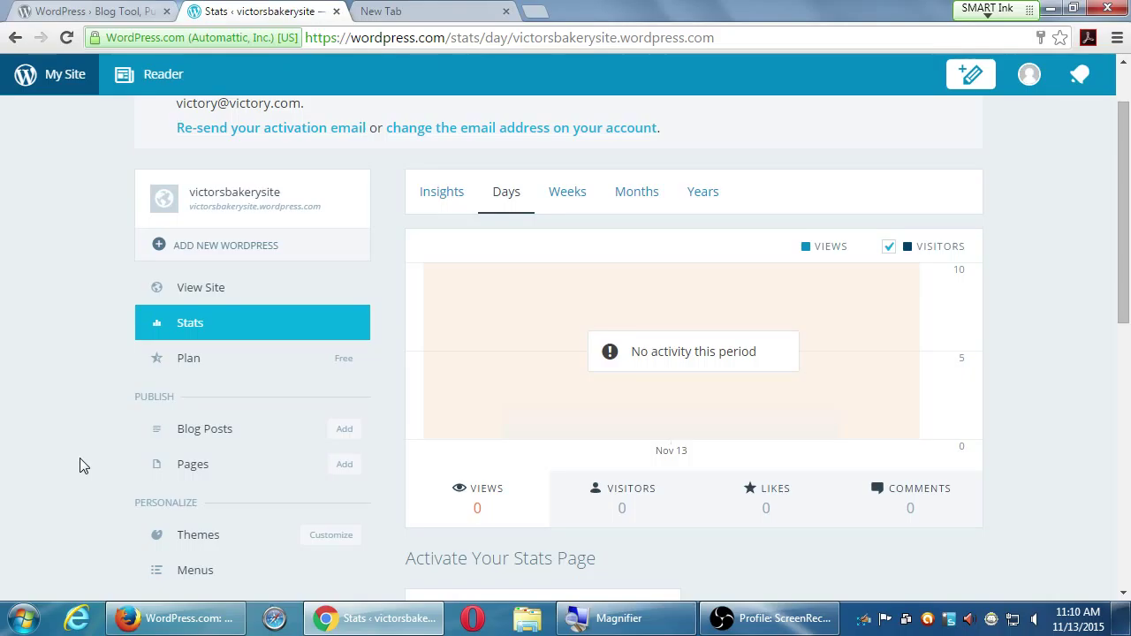
{"action": "scroll", "coordinate": [79, 457], "scroll_direction": "down", "scroll_amount": 2}
{"action": "scroll", "coordinate": [79, 459], "scroll_direction": "down", "scroll_amount": 1}
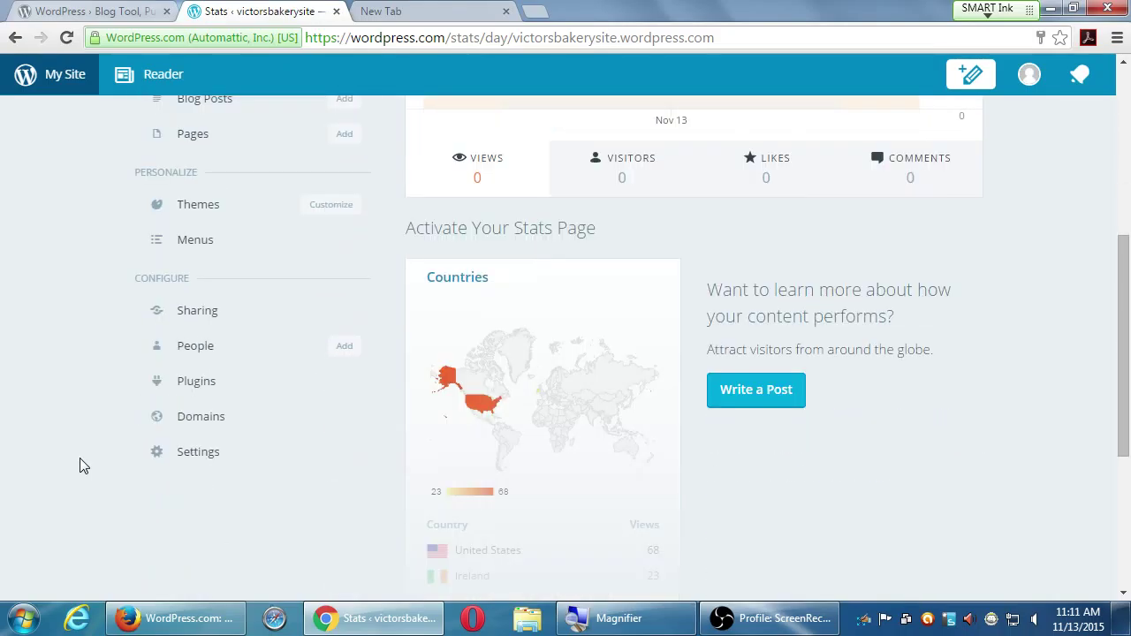
{"action": "scroll", "coordinate": [80, 466], "scroll_direction": "up", "scroll_amount": 4}
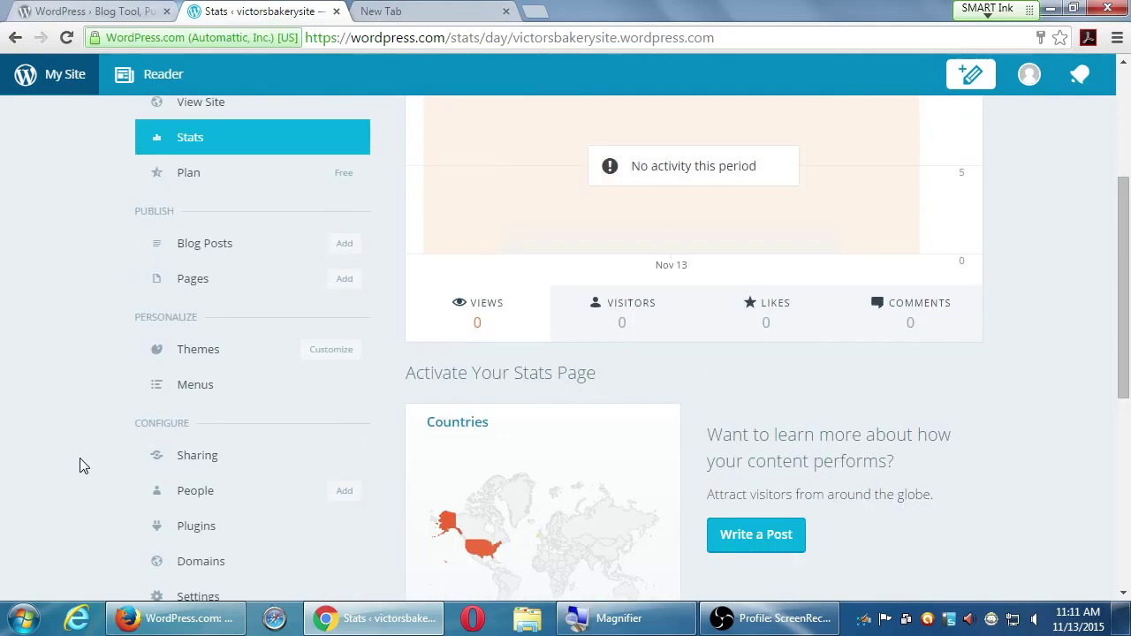
{"action": "scroll", "coordinate": [79, 458], "scroll_direction": "up", "scroll_amount": 1}
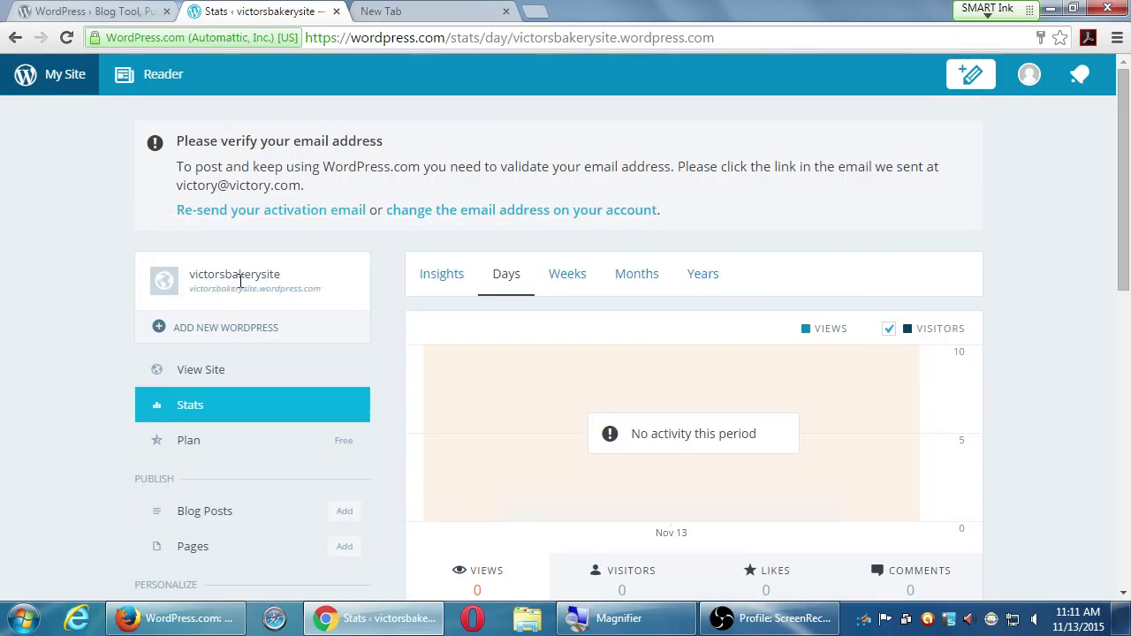
{"action": "scroll", "coordinate": [83, 427], "scroll_direction": "down", "scroll_amount": 2}
{"action": "scroll", "coordinate": [82, 428], "scroll_direction": "down", "scroll_amount": 1}
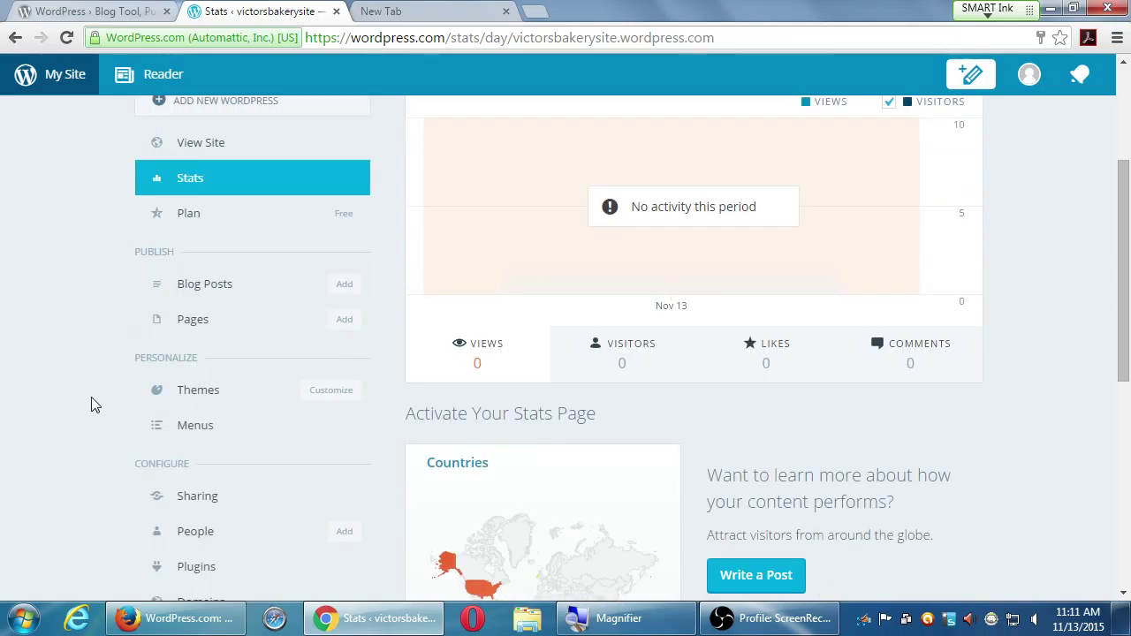
{"action": "scroll", "coordinate": [94, 404], "scroll_direction": "down", "scroll_amount": 3}
{"action": "scroll", "coordinate": [93, 405], "scroll_direction": "up", "scroll_amount": 1}
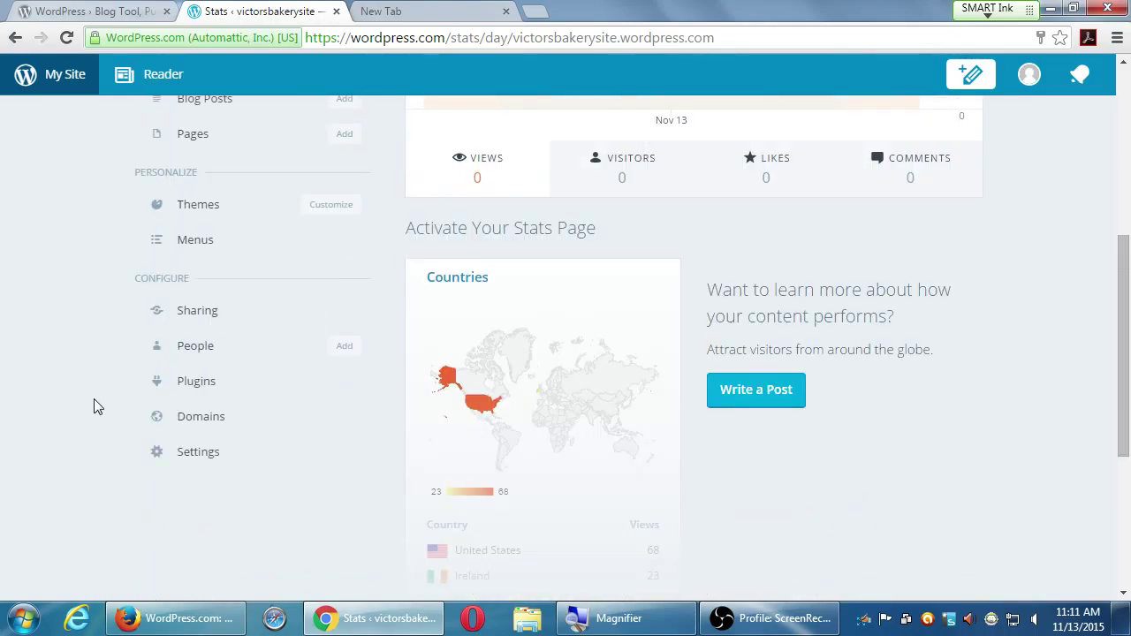
{"action": "scroll", "coordinate": [97, 406], "scroll_direction": "up", "scroll_amount": 5}
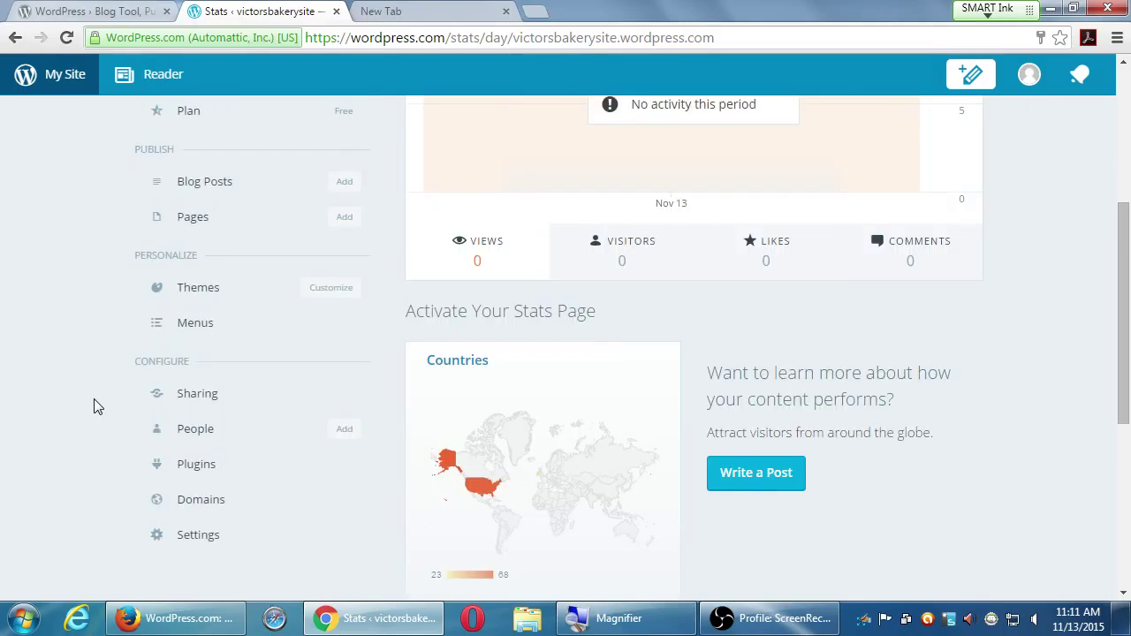
{"action": "scroll", "coordinate": [63, 385], "scroll_direction": "down", "scroll_amount": 1}
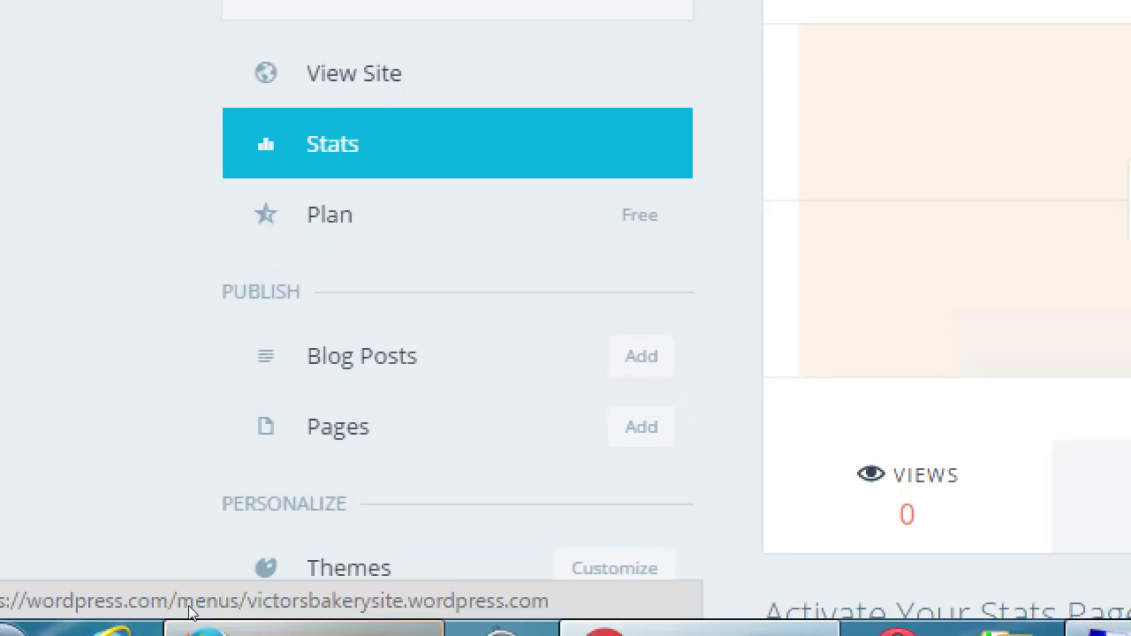
{"action": "scroll", "coordinate": [169, 524], "scroll_direction": "down", "scroll_amount": 5}
{"action": "scroll", "coordinate": [167, 523], "scroll_direction": "up", "scroll_amount": 1}
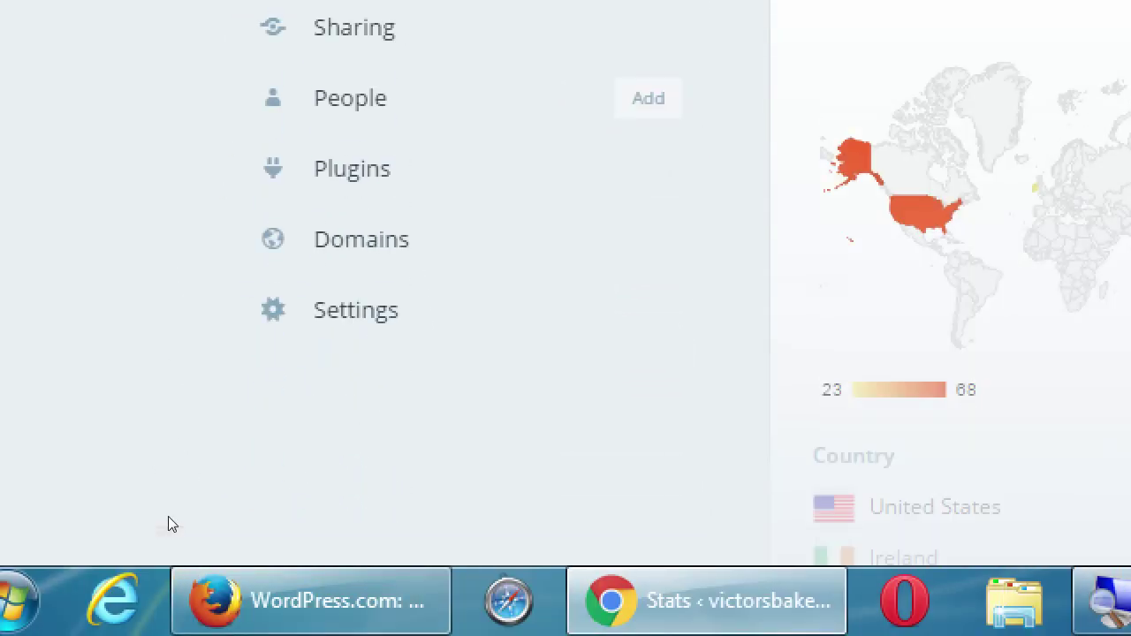
{"action": "scroll", "coordinate": [157, 468], "scroll_direction": "down", "scroll_amount": 1}
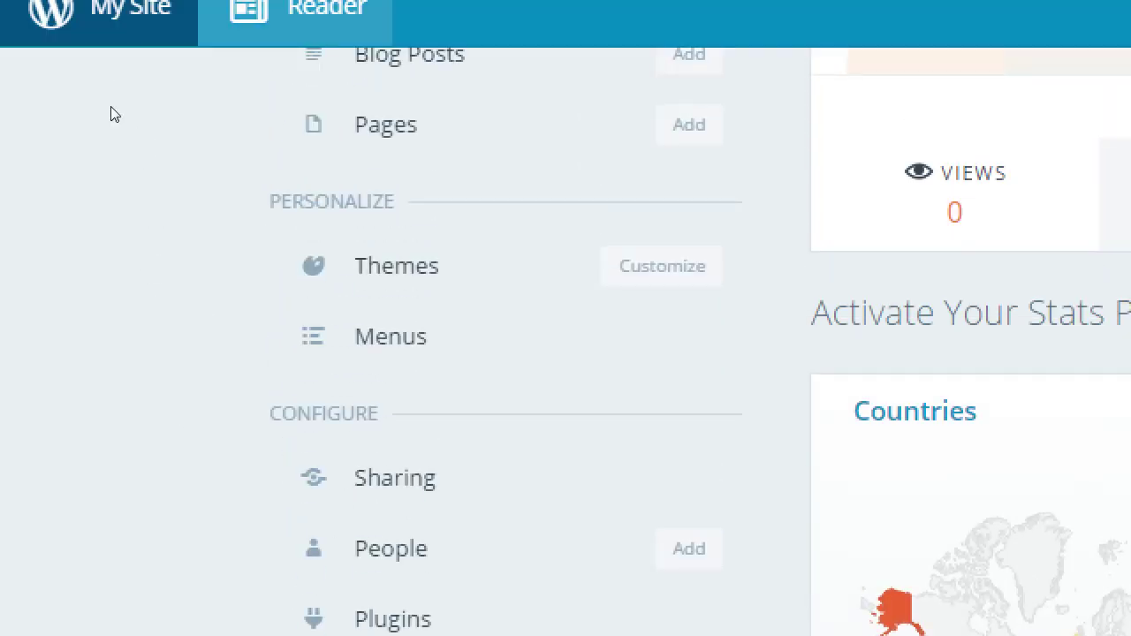
{"action": "scroll", "coordinate": [177, 273], "scroll_direction": "up", "scroll_amount": 4}
{"action": "scroll", "coordinate": [63, 253], "scroll_direction": "down", "scroll_amount": 5}
{"action": "scroll", "coordinate": [63, 246], "scroll_direction": "down", "scroll_amount": 3}
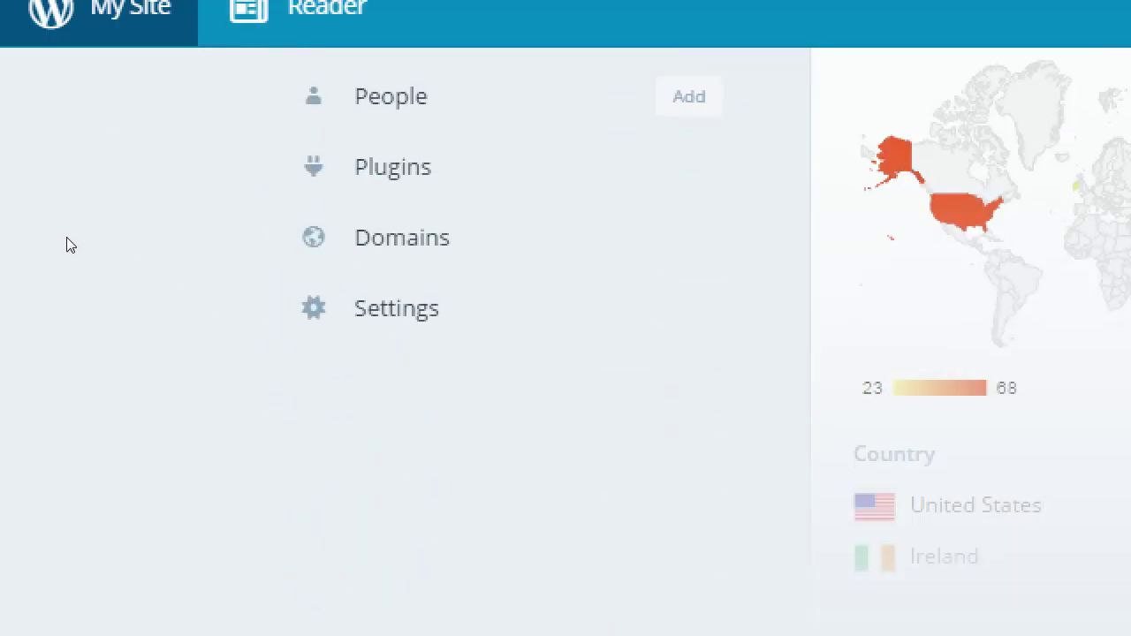
{"action": "scroll", "coordinate": [87, 168], "scroll_direction": "up", "scroll_amount": 4}
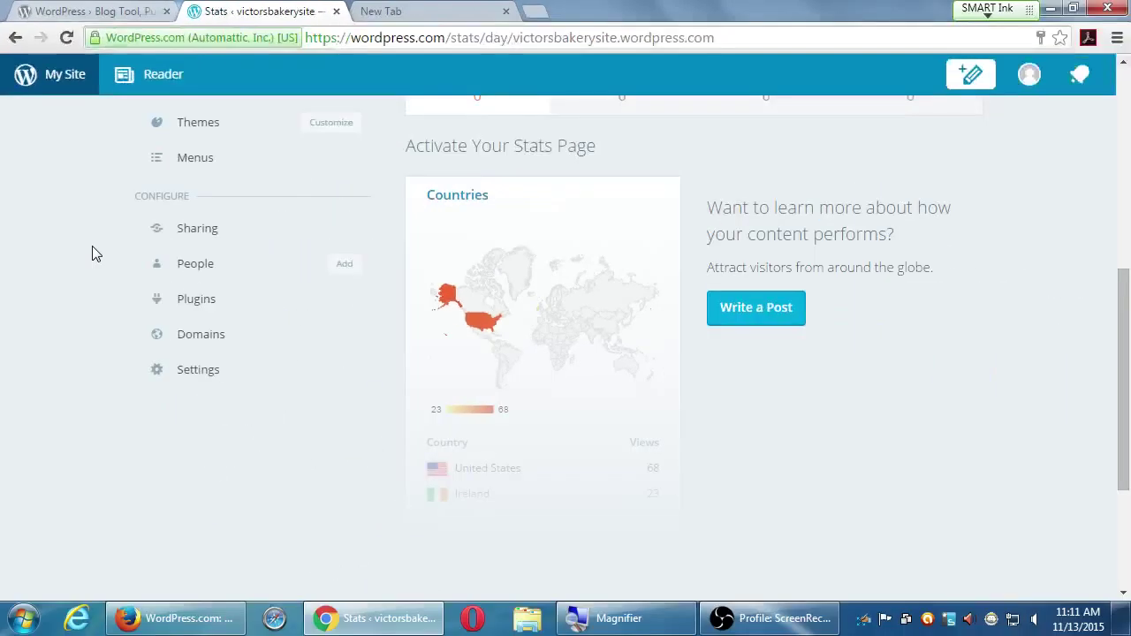
{"action": "scroll", "coordinate": [79, 298], "scroll_direction": "up", "scroll_amount": 1}
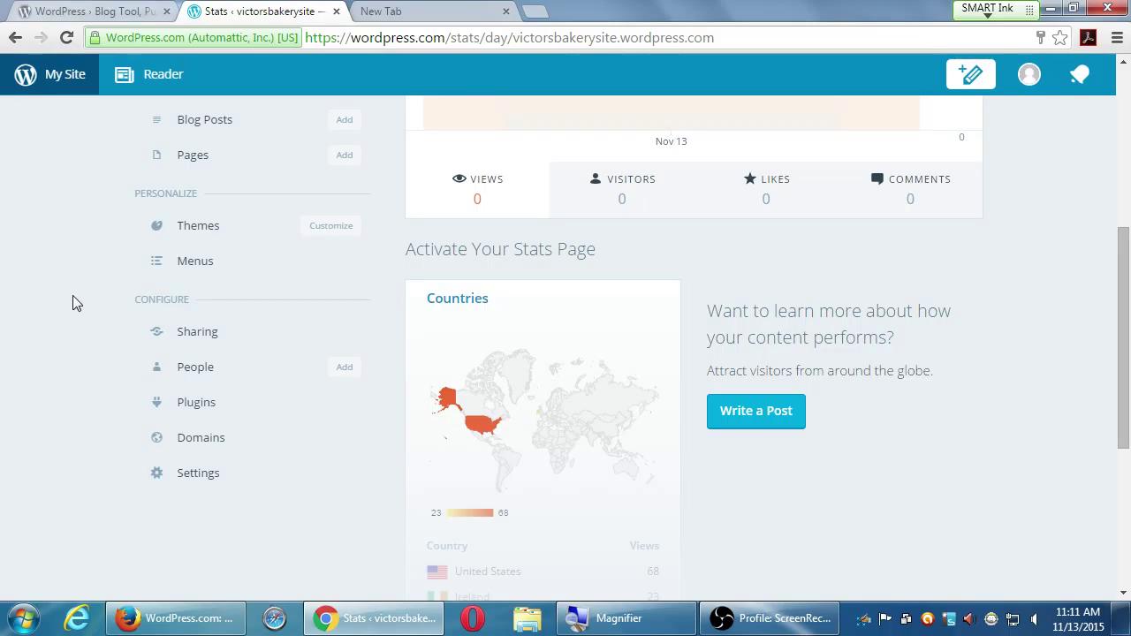
{"action": "scroll", "coordinate": [162, 267], "scroll_direction": "up", "scroll_amount": 5}
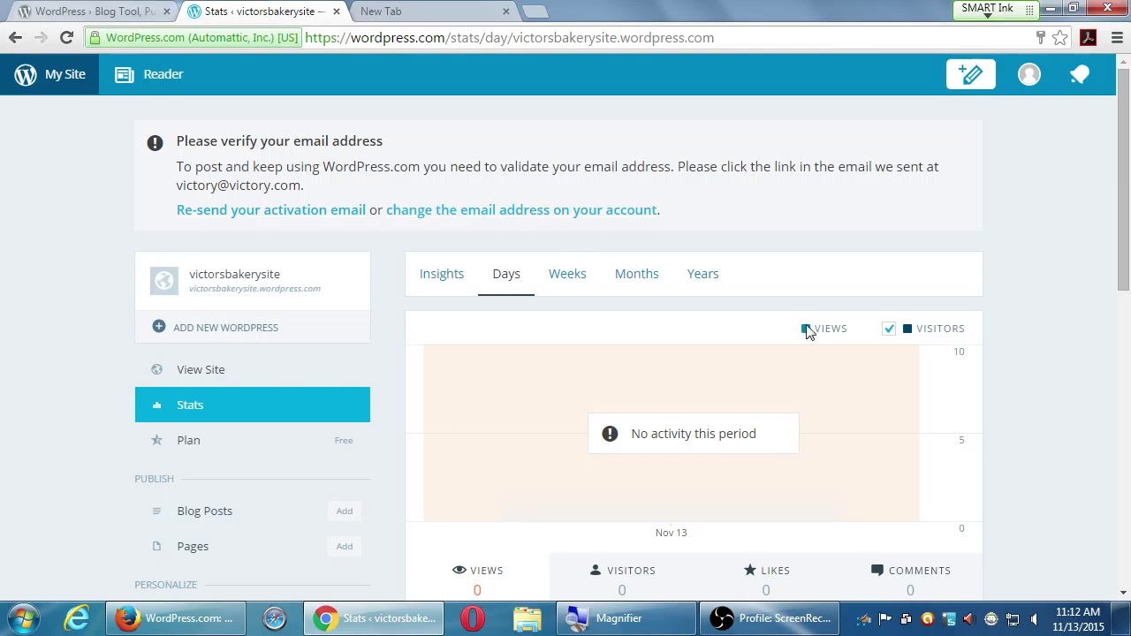
{"action": "scroll", "coordinate": [848, 407], "scroll_direction": "down", "scroll_amount": 5}
{"action": "scroll", "coordinate": [841, 411], "scroll_direction": "down", "scroll_amount": 3}
{"action": "scroll", "coordinate": [848, 439], "scroll_direction": "up", "scroll_amount": 8}
{"action": "scroll", "coordinate": [35, 334], "scroll_direction": "down", "scroll_amount": 1}
{"action": "scroll", "coordinate": [29, 340], "scroll_direction": "up", "scroll_amount": 1}
{"action": "scroll", "coordinate": [29, 339], "scroll_direction": "down", "scroll_amount": 2}
{"action": "scroll", "coordinate": [29, 341], "scroll_direction": "down", "scroll_amount": 6}
{"action": "scroll", "coordinate": [130, 369], "scroll_direction": "up", "scroll_amount": 3}
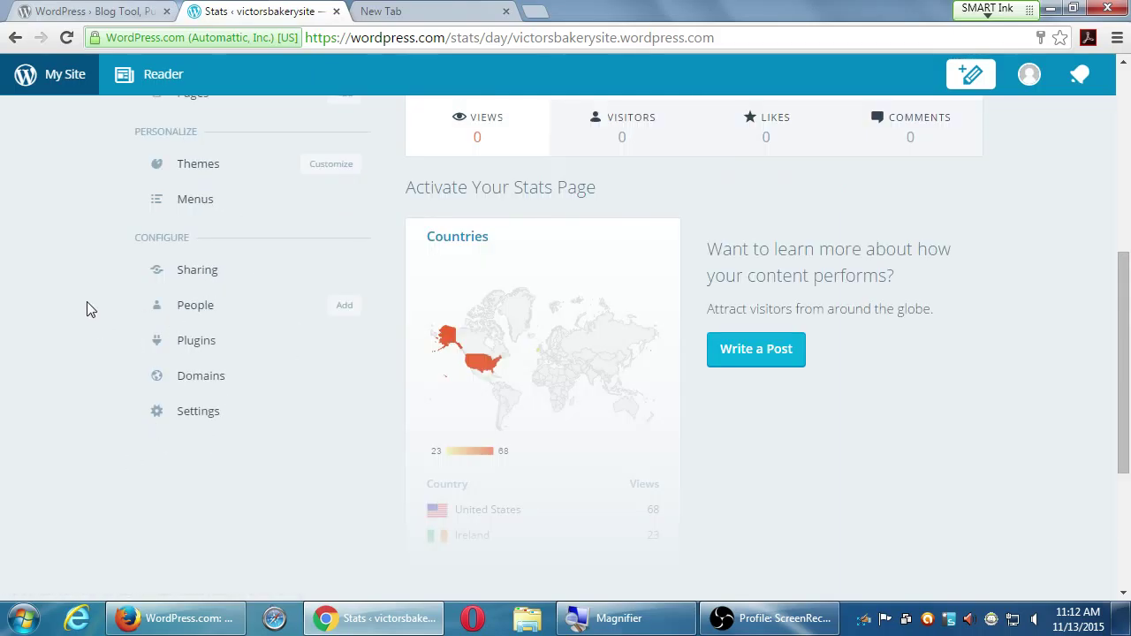
{"action": "scroll", "coordinate": [76, 351], "scroll_direction": "up", "scroll_amount": 5}
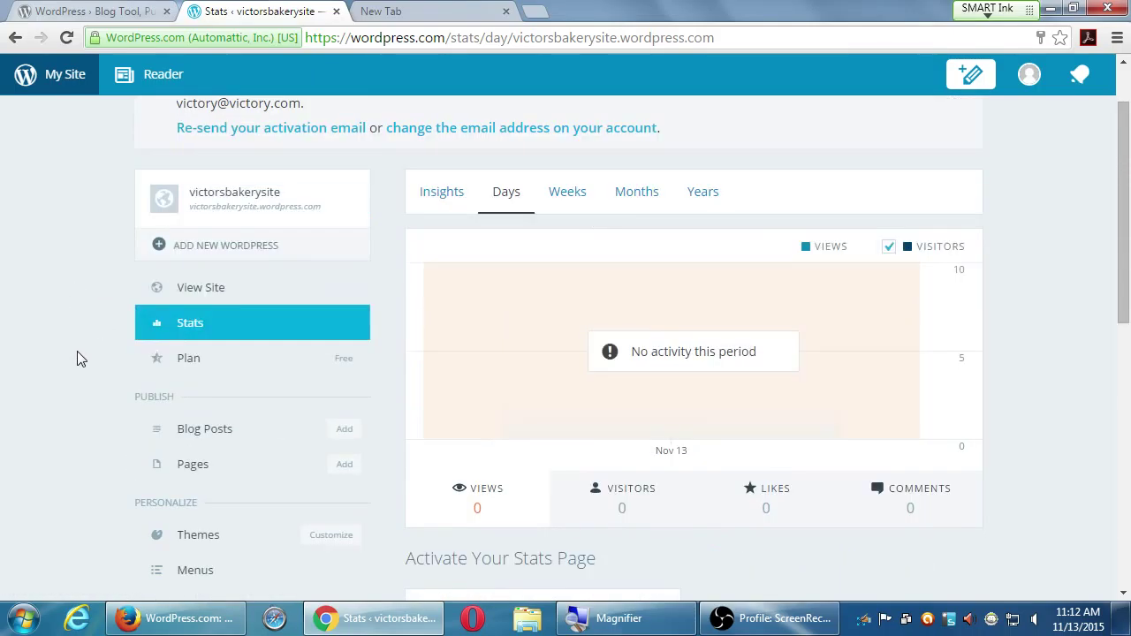
{"action": "scroll", "coordinate": [78, 352], "scroll_direction": "down", "scroll_amount": 1}
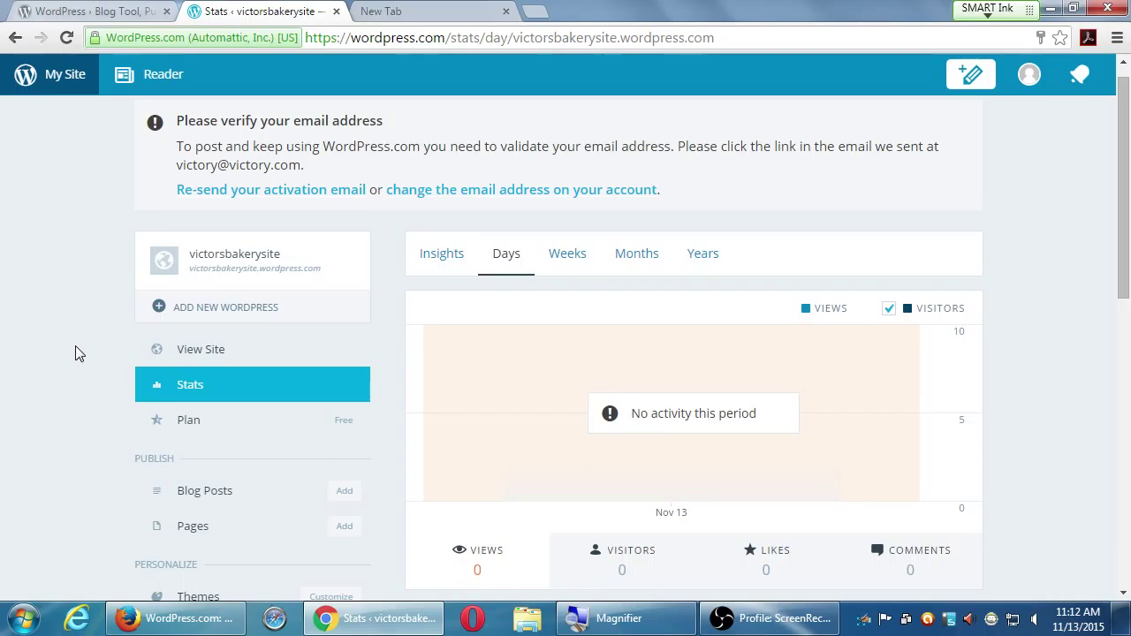
{"action": "scroll", "coordinate": [75, 346], "scroll_direction": "up", "scroll_amount": 1}
{"action": "scroll", "coordinate": [74, 334], "scroll_direction": "down", "scroll_amount": 1}
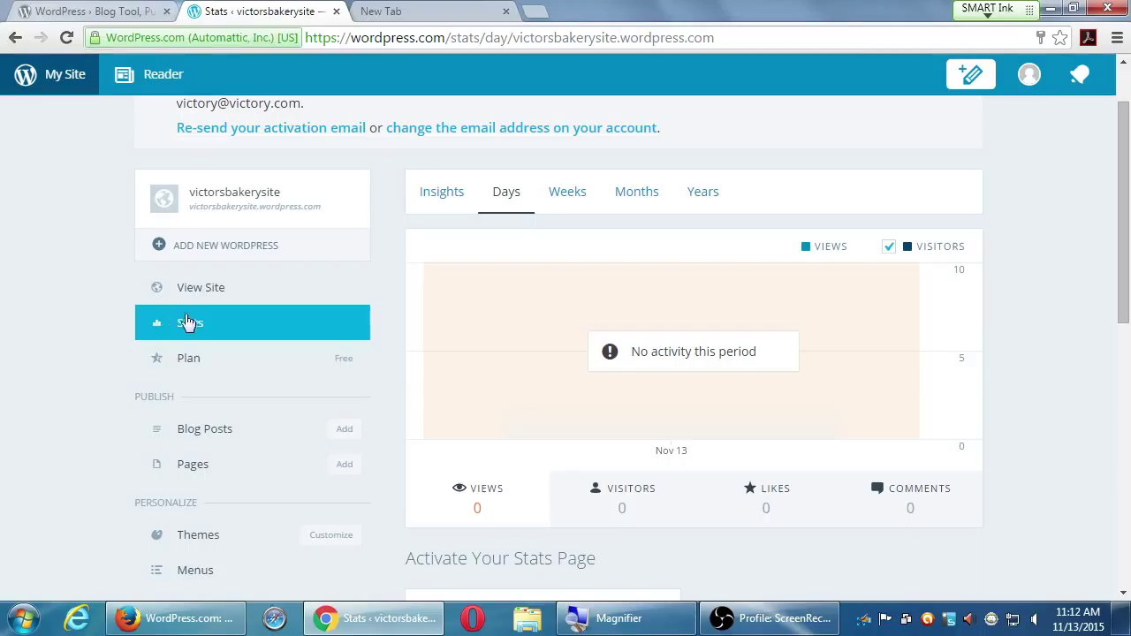
- View the live victorsbakerysite front page, showing 'Nothing Found', and select its web address
{"action": "left_click", "coordinate": [201, 288]}
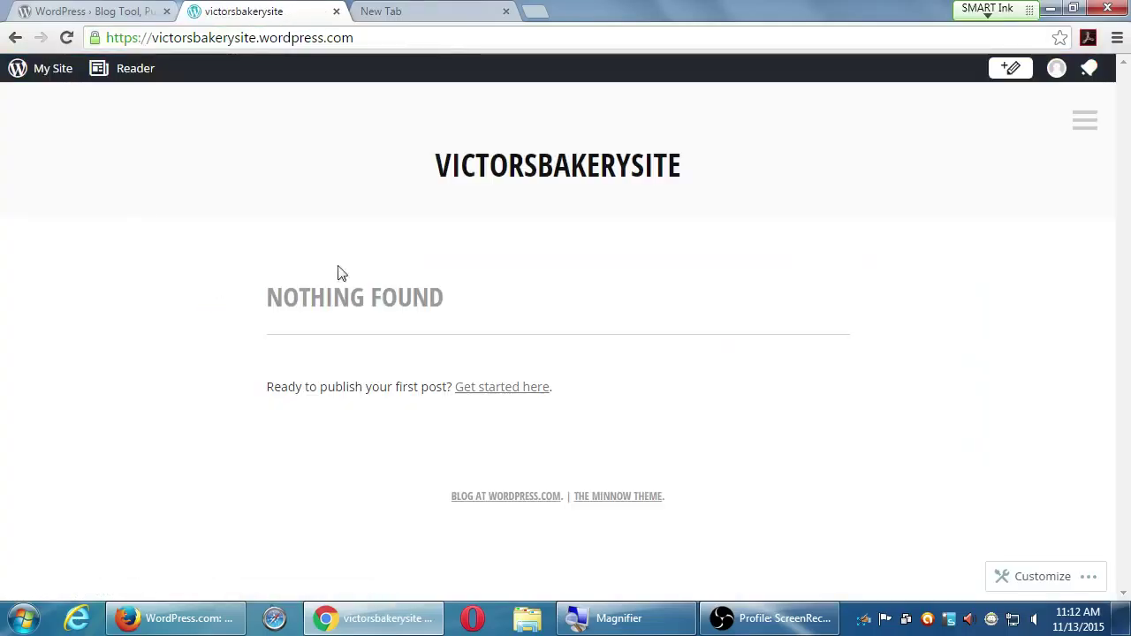
{"action": "left_click", "coordinate": [1088, 578]}
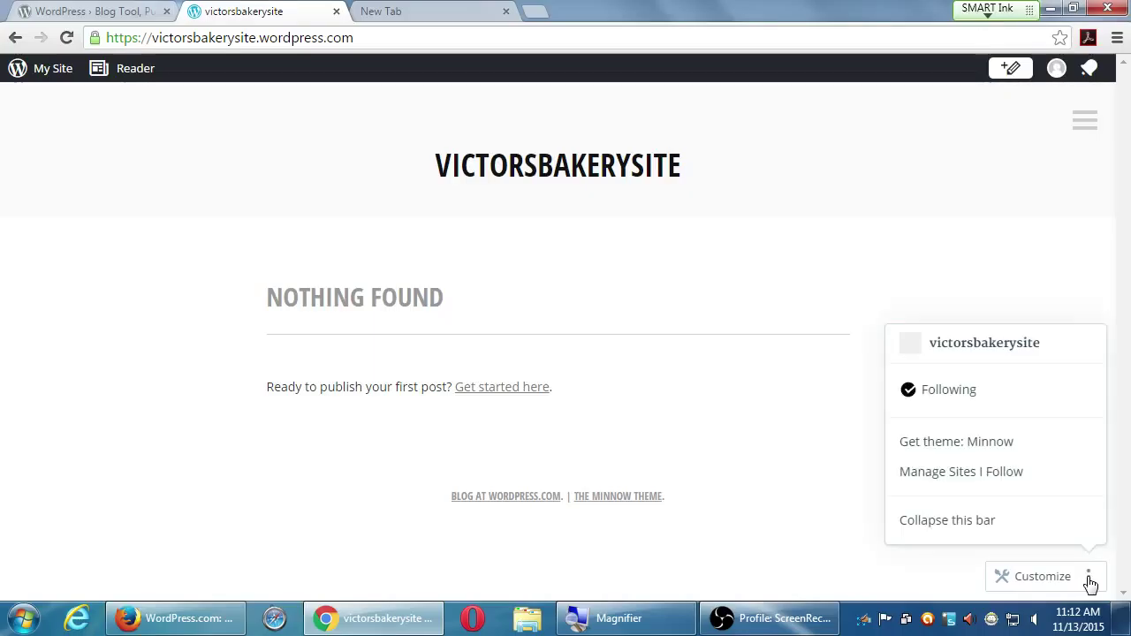
{"action": "left_click", "coordinate": [820, 490]}
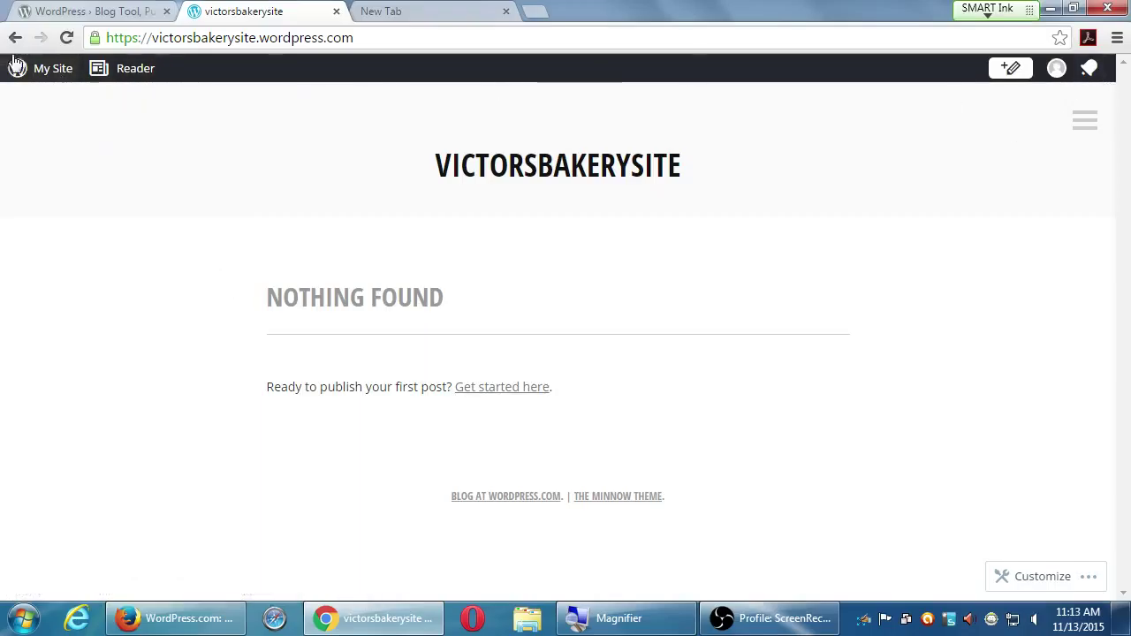
{"action": "left_click", "coordinate": [404, 40]}
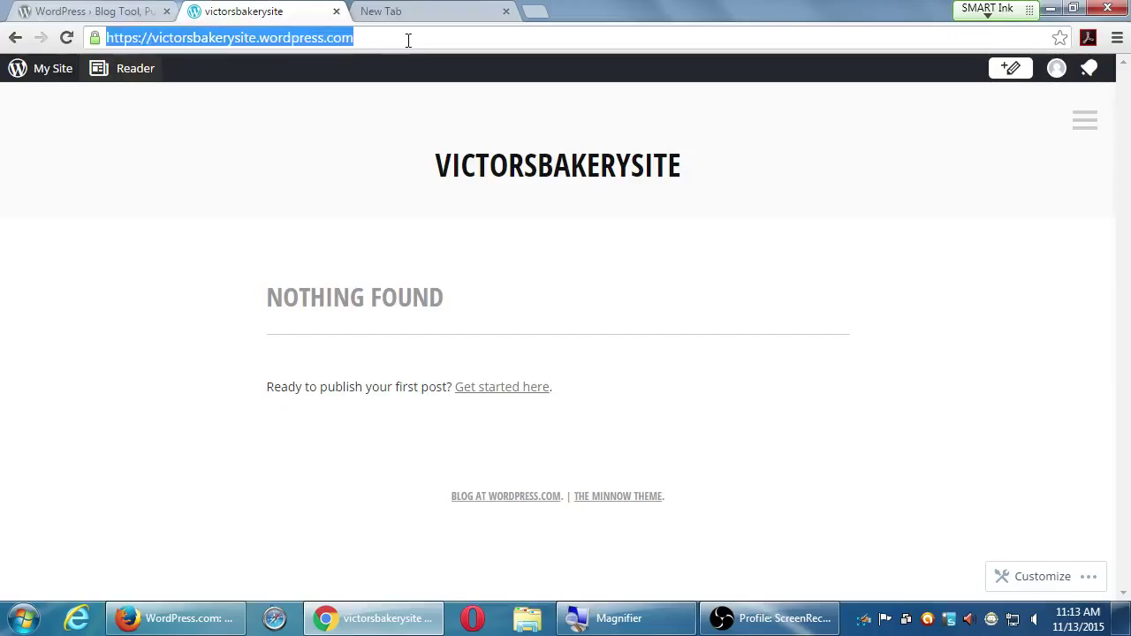
{"action": "left_click", "coordinate": [415, 39]}
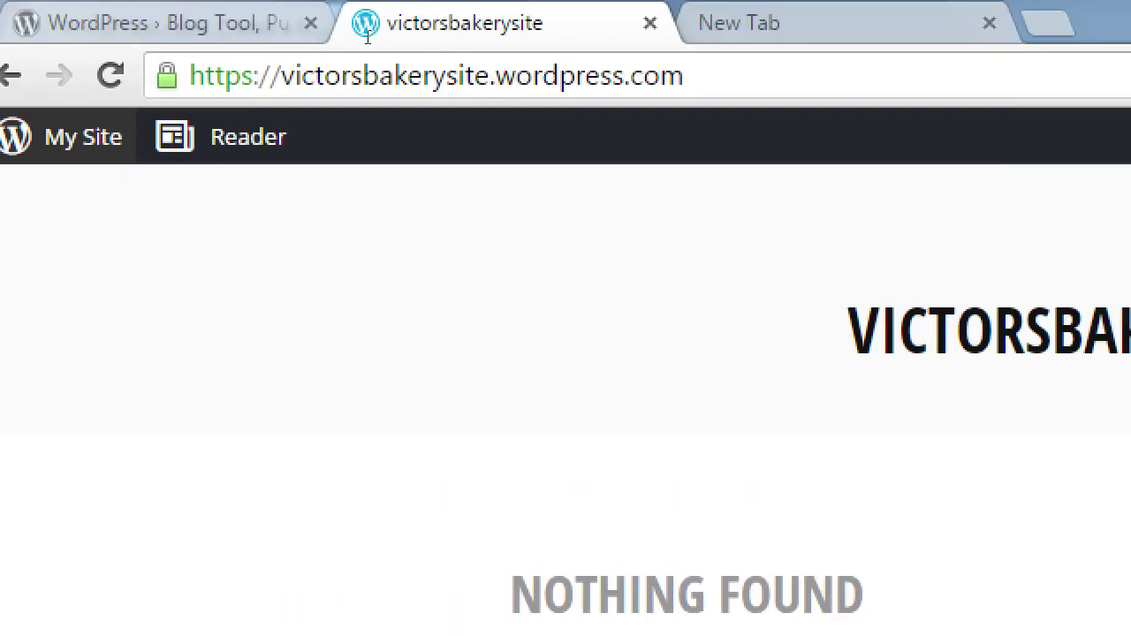
- Return to the site's front page and append /wp-admin to its URL to load the dashboard
{"action": "left_click", "coordinate": [8, 75]}
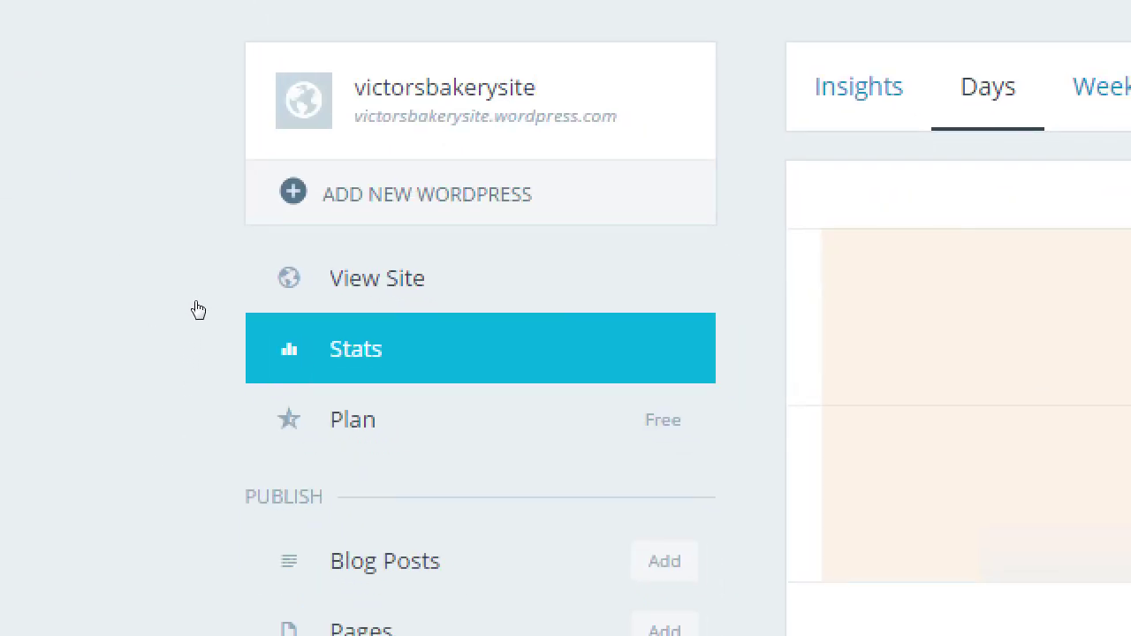
{"action": "left_click", "coordinate": [197, 301]}
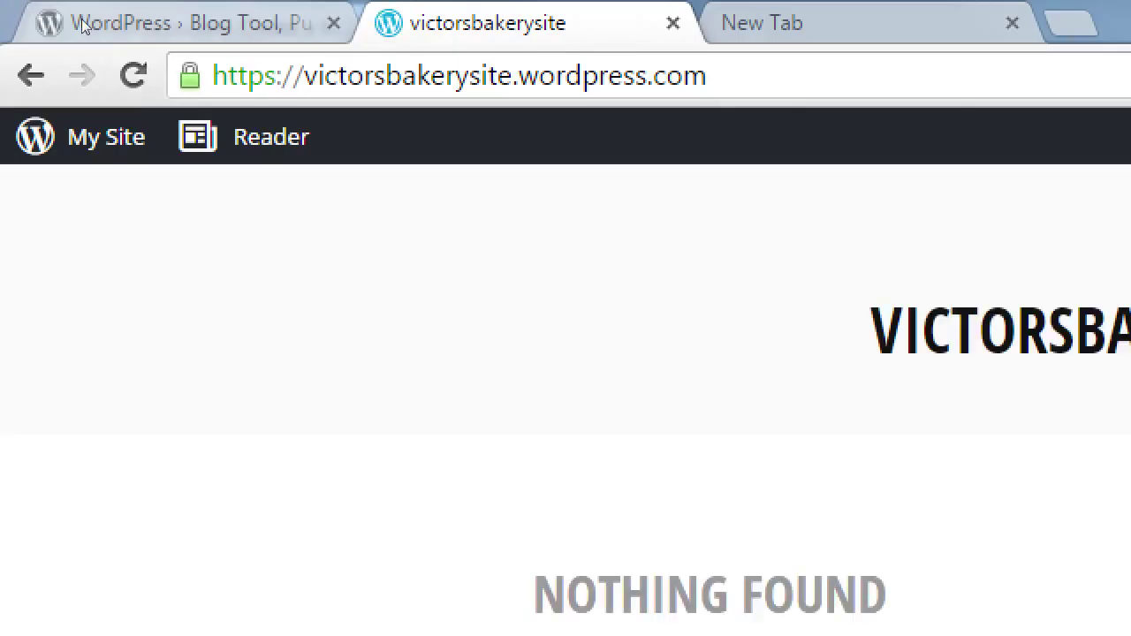
{"action": "left_click", "coordinate": [223, 59]}
{"action": "double_click", "coordinate": [383, 75]}
{"action": "key", "text": "End"}
{"action": "type", "text": "/"}
{"action": "type", "text": "wp"}
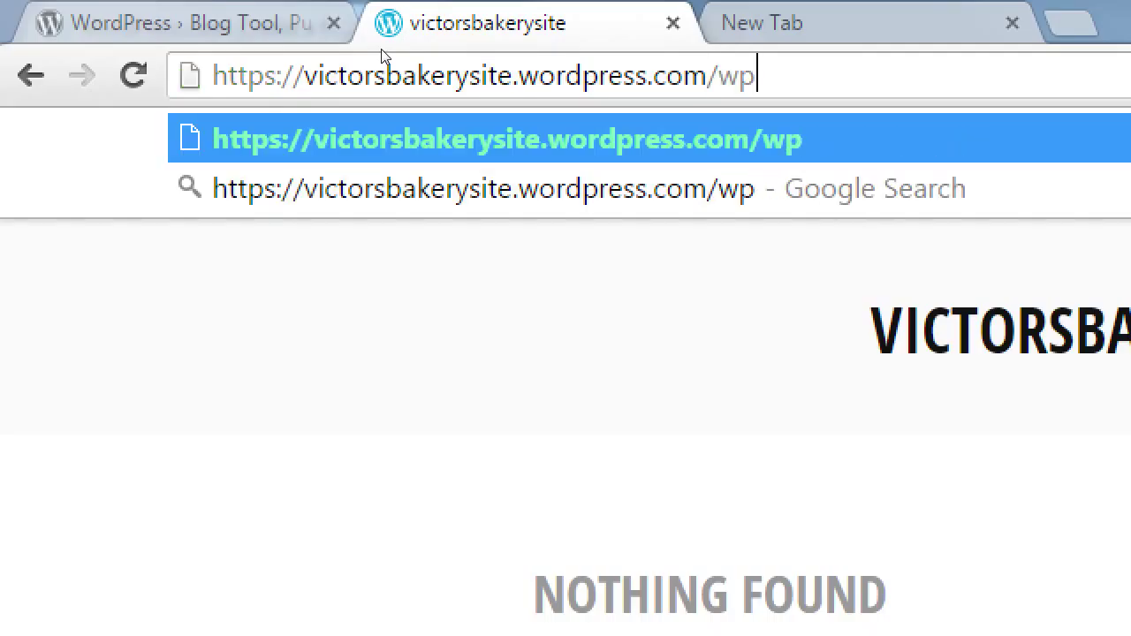
{"action": "type", "text": "-admin"}
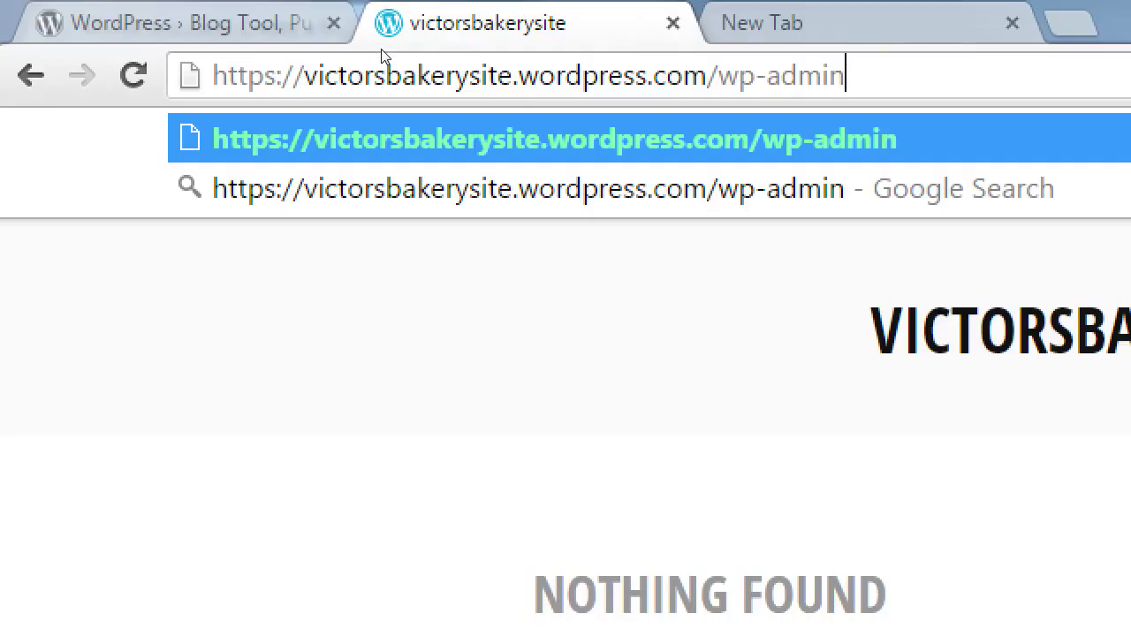
{"action": "key", "text": "Return"}
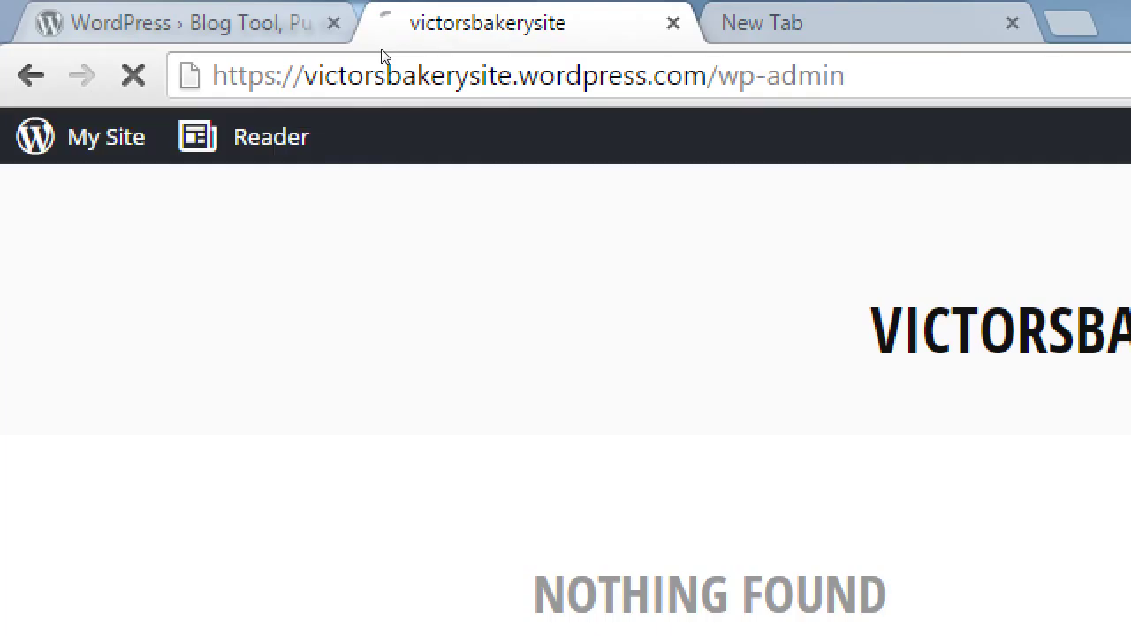
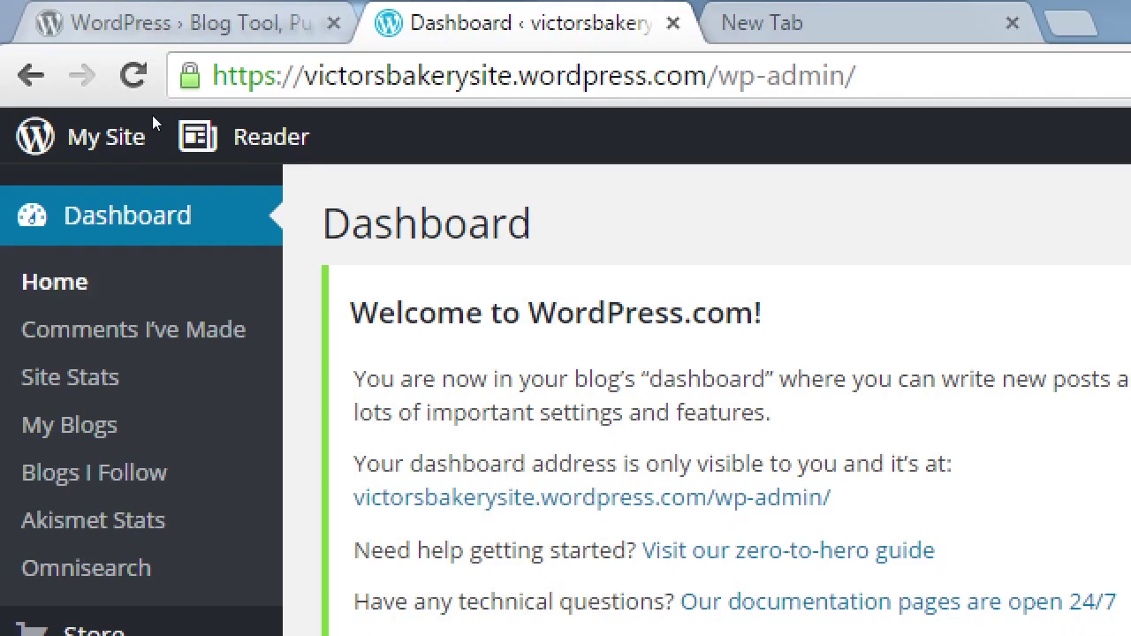
- Adjust the browser zoom and select the /wp-admin part of the site address
{"action": "key", "text": "super+minus"}
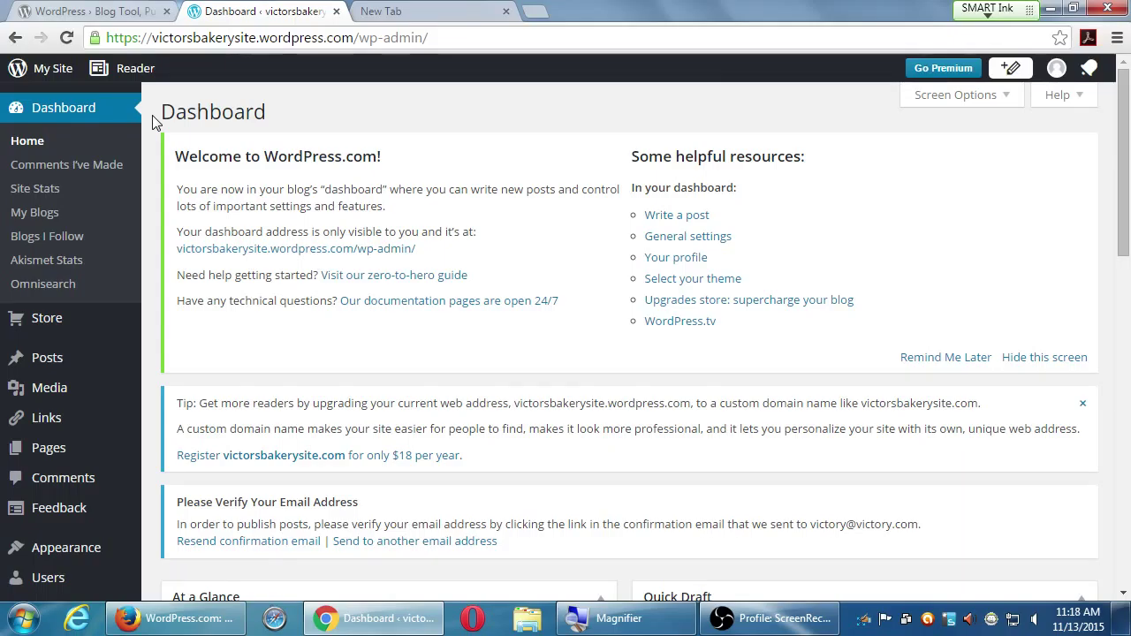
{"action": "key", "text": "super+plus"}
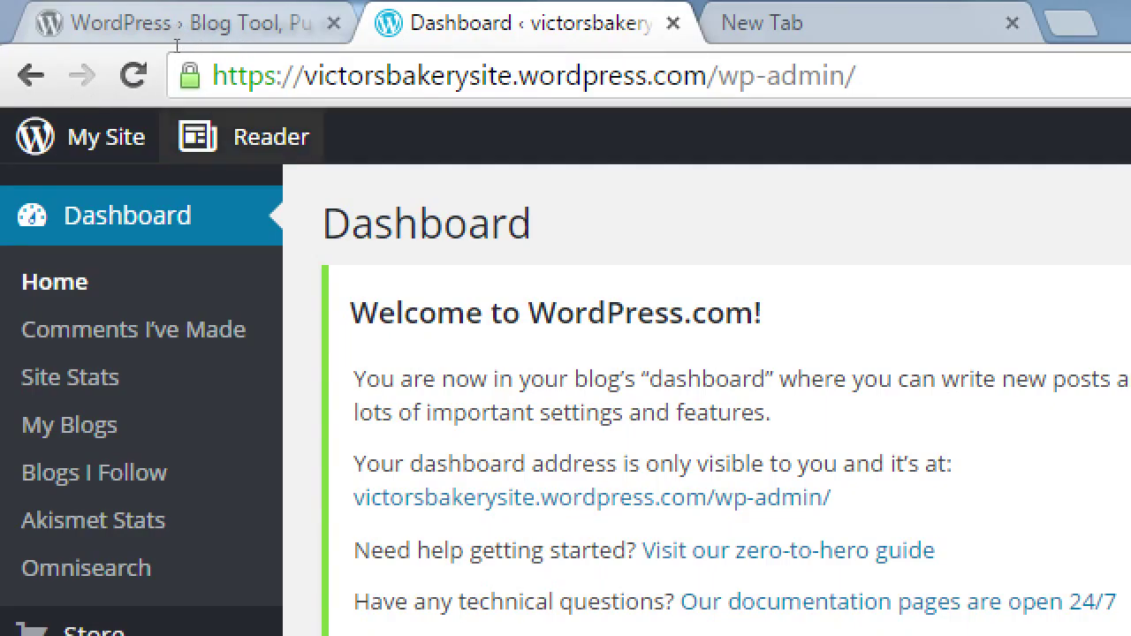
{"action": "left_click_drag", "start_coordinate": [155, 37], "coordinate": [358, 37]}
{"action": "left_click", "coordinate": [357, 37]}
{"action": "key", "text": "shift+Right"}
{"action": "key", "text": "shift+Right"}
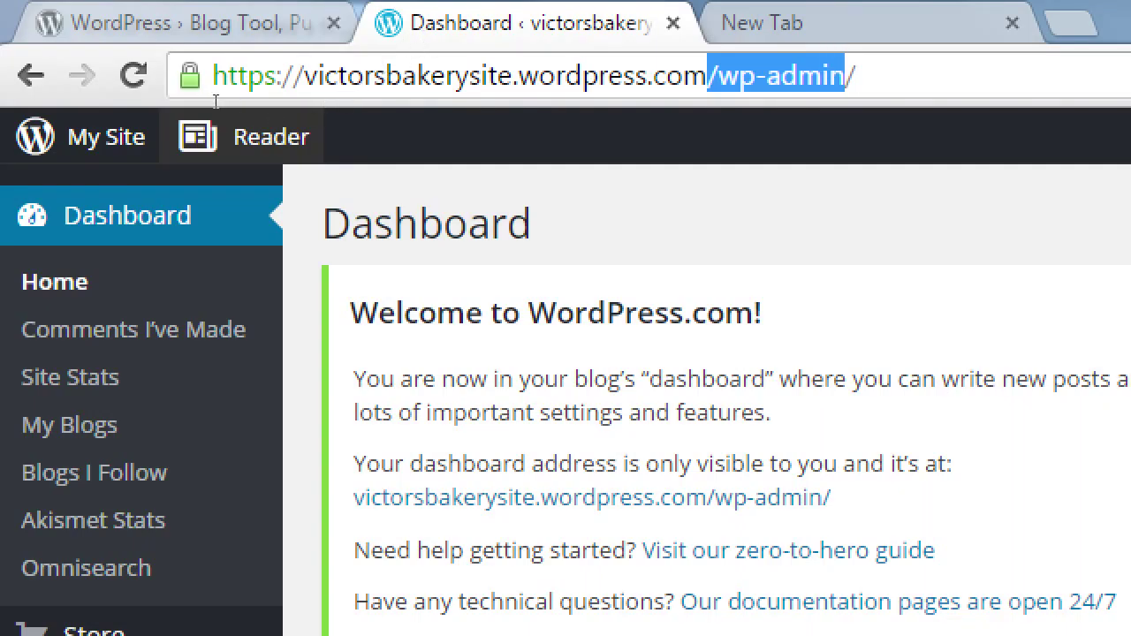
- Go to wordpress.com in a new tab and view the bakery site's public home page
{"action": "key", "text": "ctrl+t"}
{"action": "type", "text": "word"}
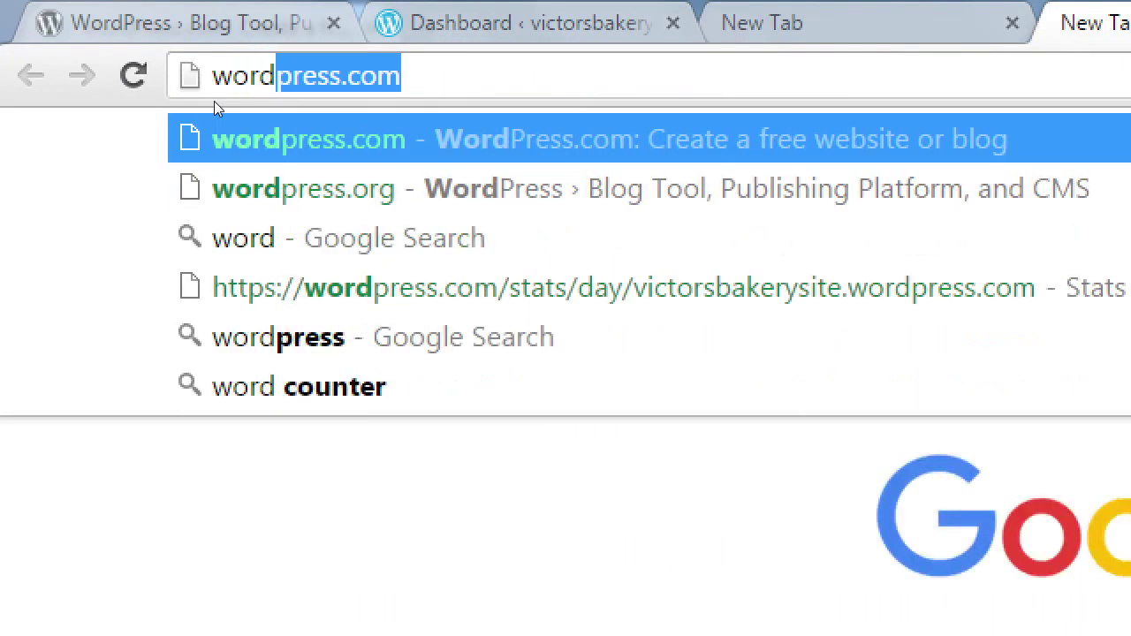
{"action": "key", "text": "Return"}
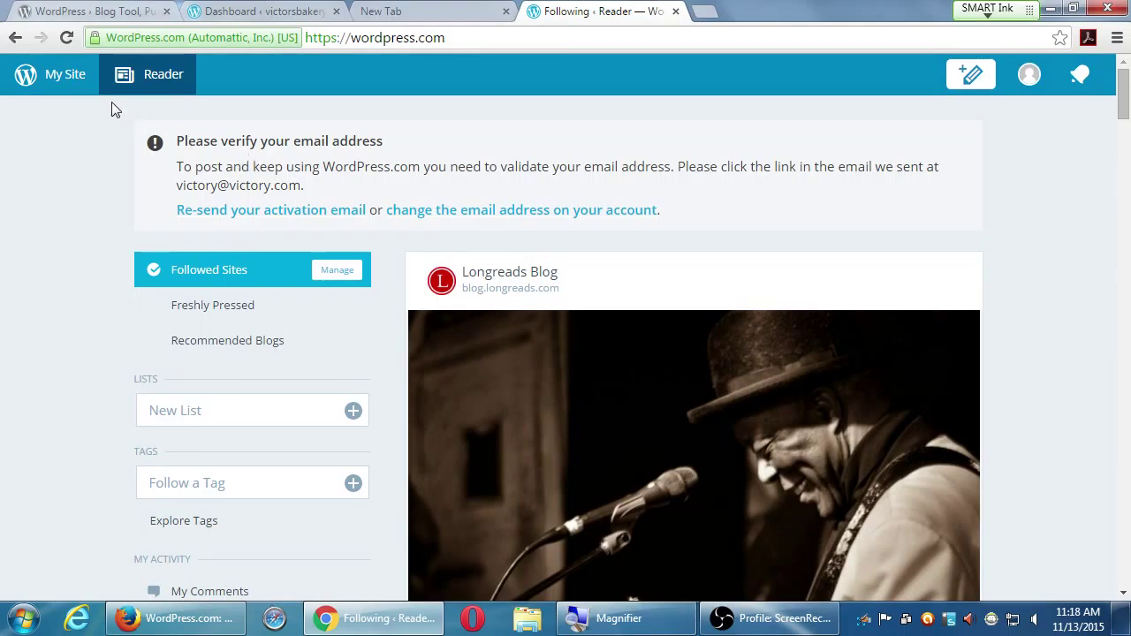
{"action": "left_click", "coordinate": [60, 87]}
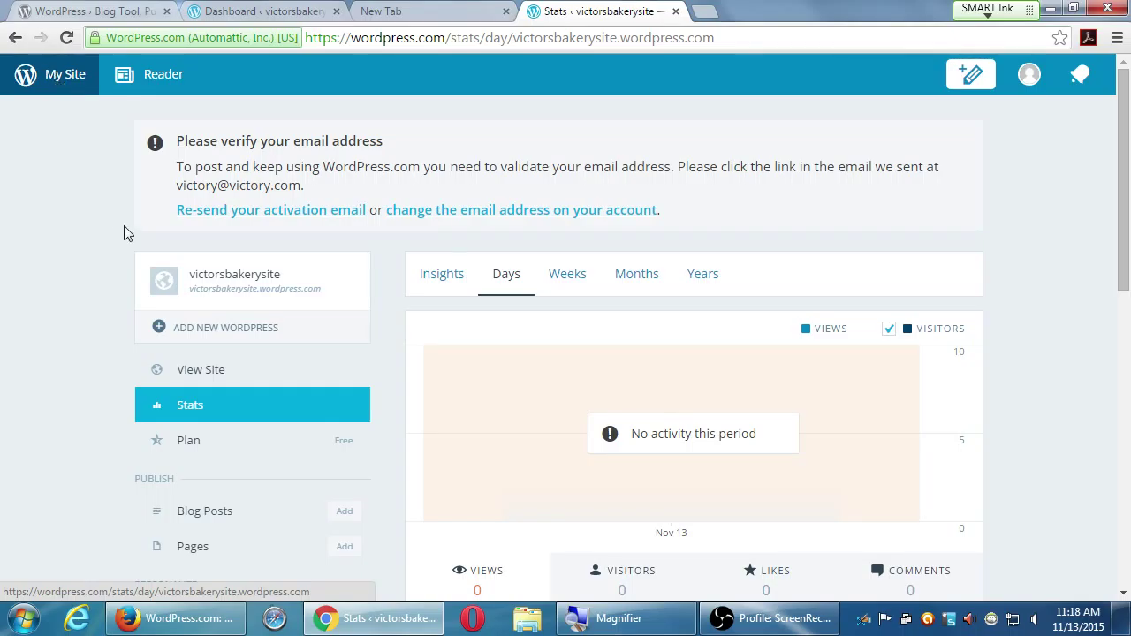
{"action": "left_click", "coordinate": [203, 371]}
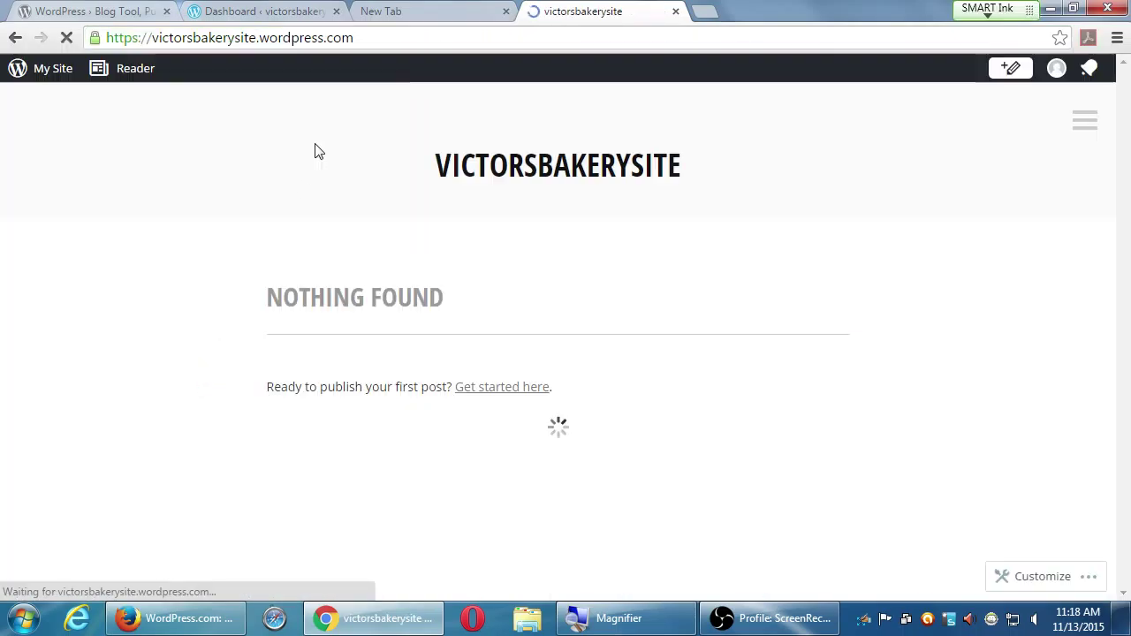
- Switch back to the WordPress.com admin Dashboard tab
{"action": "left_click", "coordinate": [265, 11]}
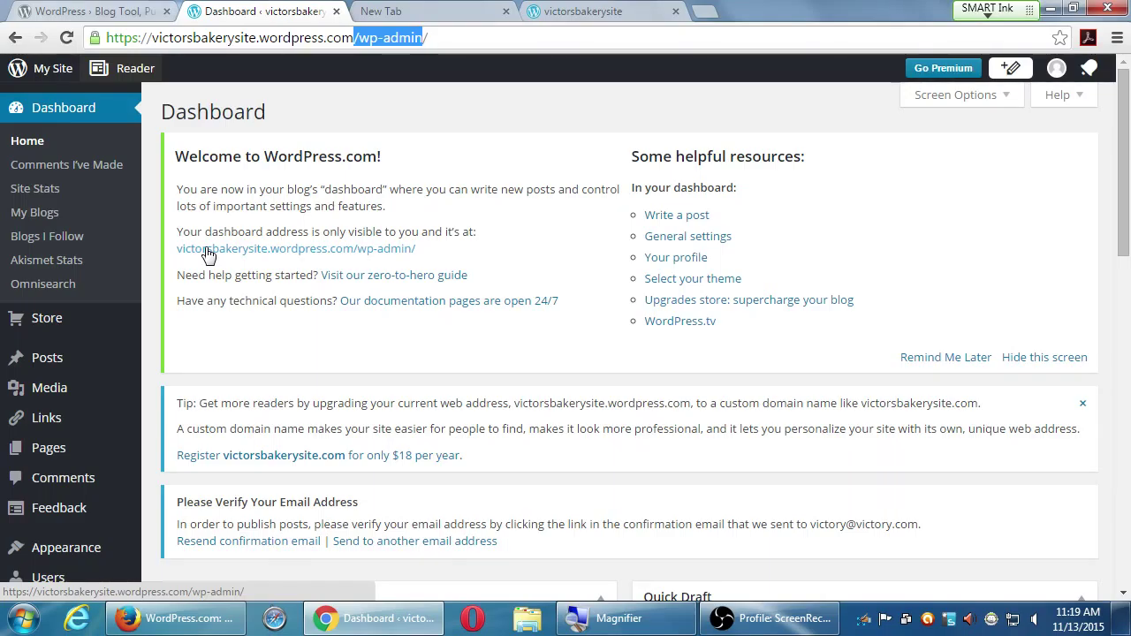
- Go to Settings > General in the admin sidebar to see Site Title, Tagline and Timezone
{"action": "scroll", "coordinate": [15, 539], "scroll_direction": "down", "scroll_amount": 8}
{"action": "mouse_move", "coordinate": [21, 493]}
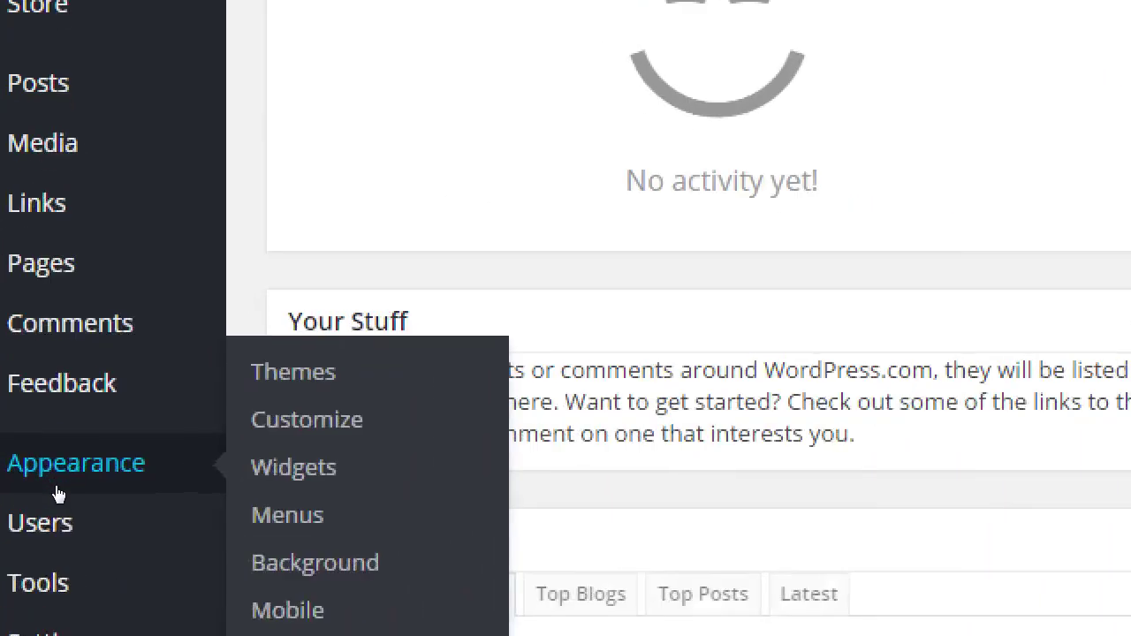
{"action": "scroll", "coordinate": [57, 493], "scroll_direction": "down", "scroll_amount": 5}
{"action": "mouse_move", "coordinate": [46, 553]}
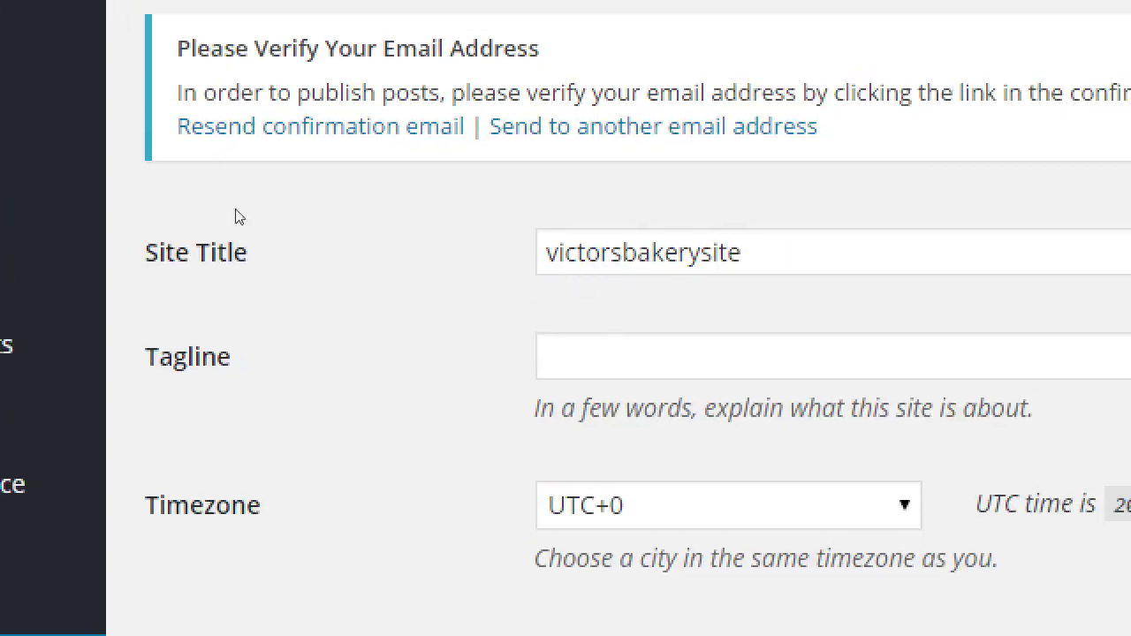
- Replace the site title victorsbakerysite with Victor's Bakery, then reselect the whole title
{"action": "left_click_drag", "start_coordinate": [742, 253], "coordinate": [316, 230]}
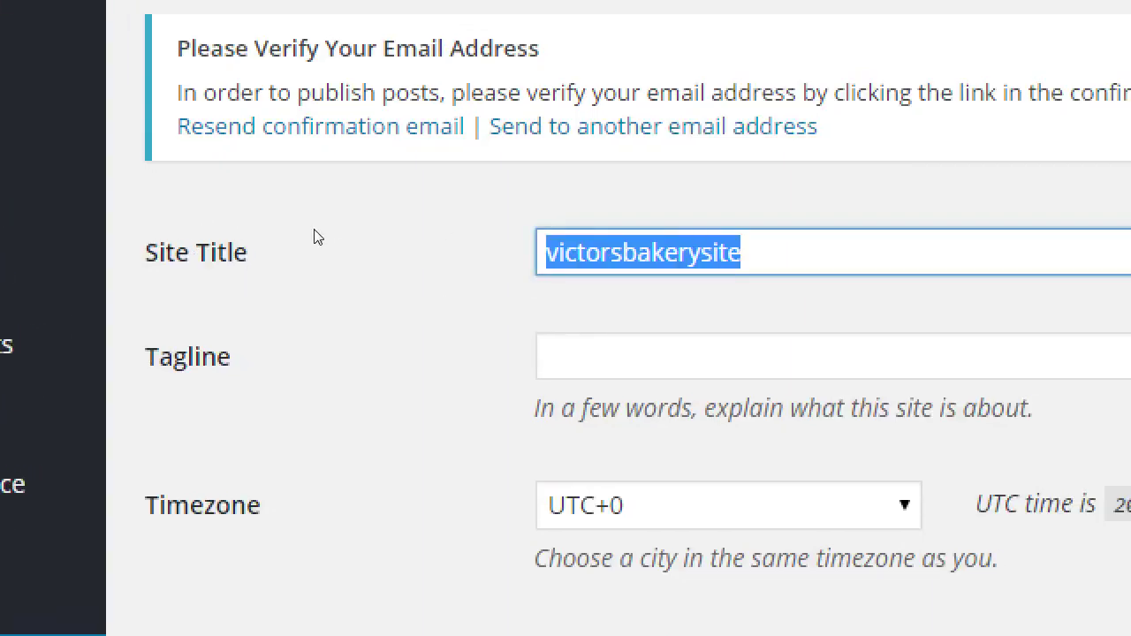
{"action": "type", "text": "Victo'r"}
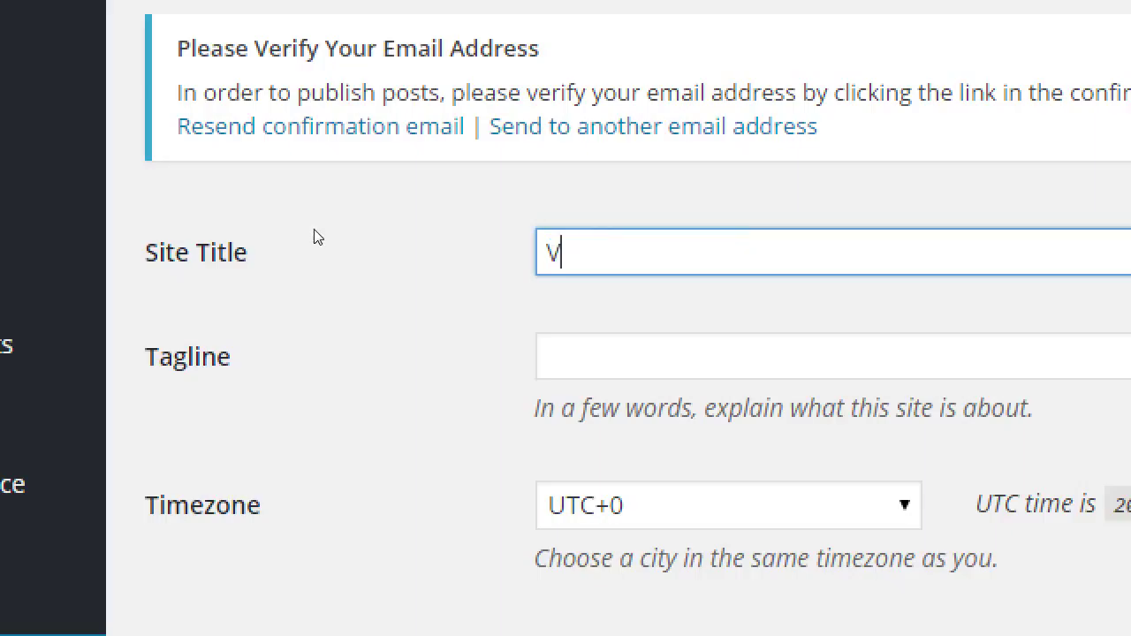
{"action": "key", "text": "BackSpace"}
{"action": "key", "text": "BackSpace"}
{"action": "type", "text": "ro's"}
{"action": "key", "text": "BackSpace"}
{"action": "key", "text": "BackSpace"}
{"action": "key", "text": "BackSpace"}
{"action": "type", "text": "'s Bakery"}
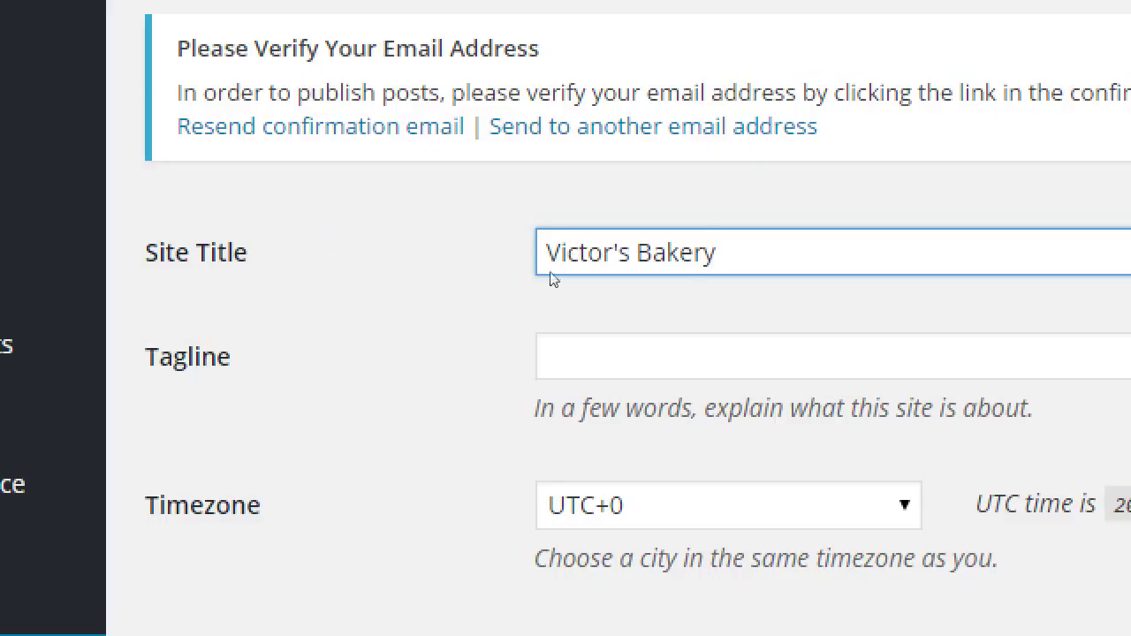
{"action": "key", "text": "Tab"}
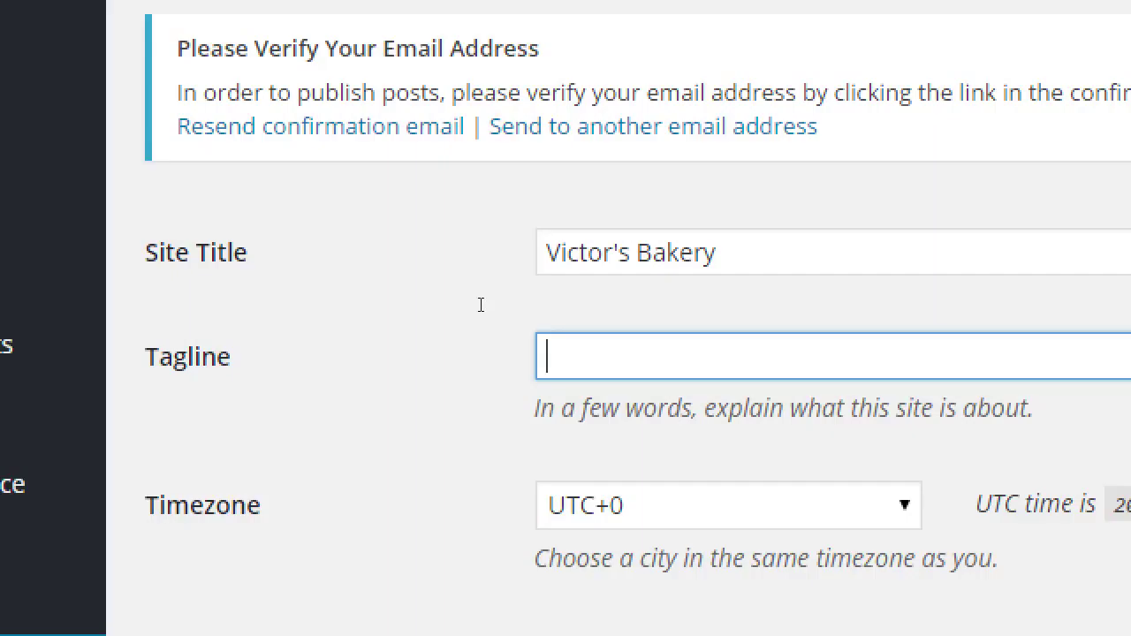
{"action": "key", "text": "shift+Tab"}
{"action": "key", "text": "ctrl+a"}
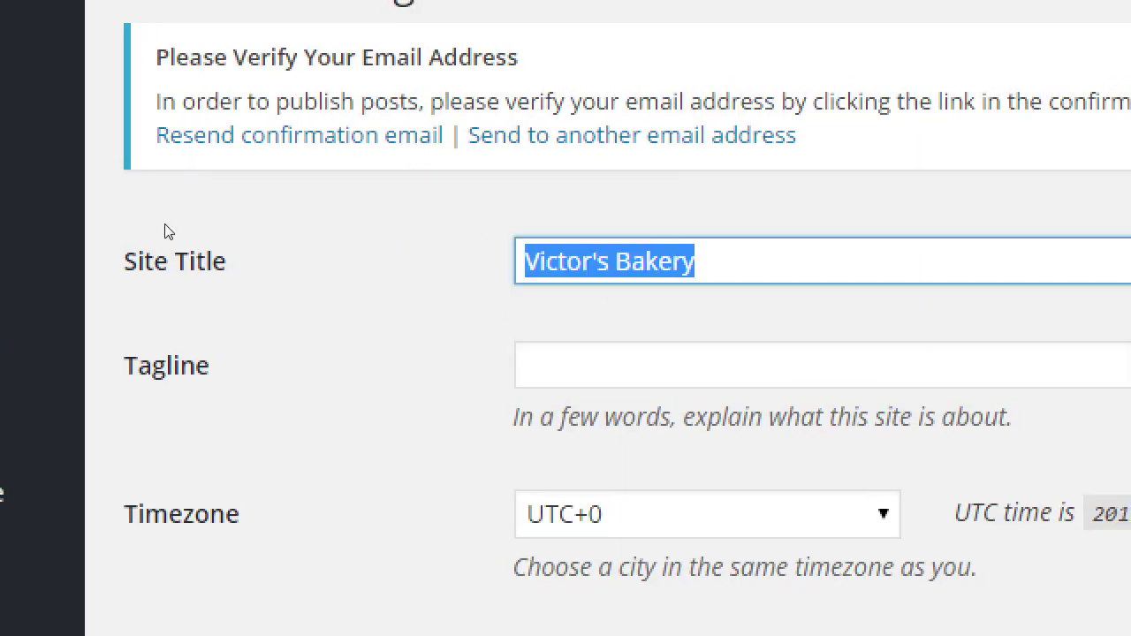
- Enter PmD Interactive as site title and 'San Diego-based web designers specializing small businesses' as tagline
{"action": "type", "text": "PmD Int"}
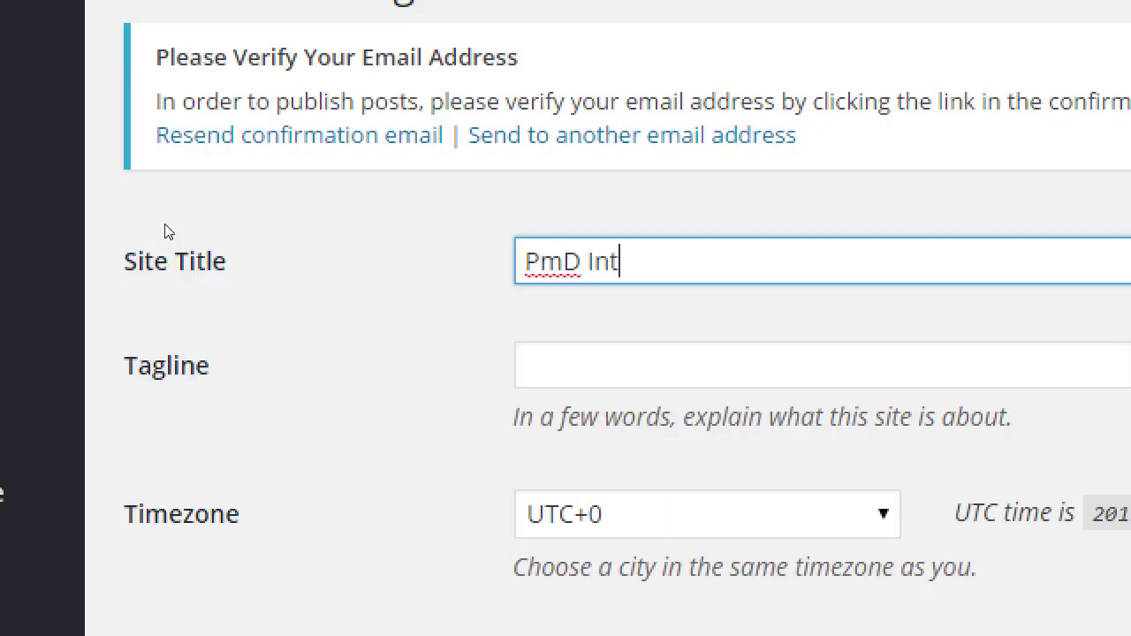
{"action": "type", "text": "eractive"}
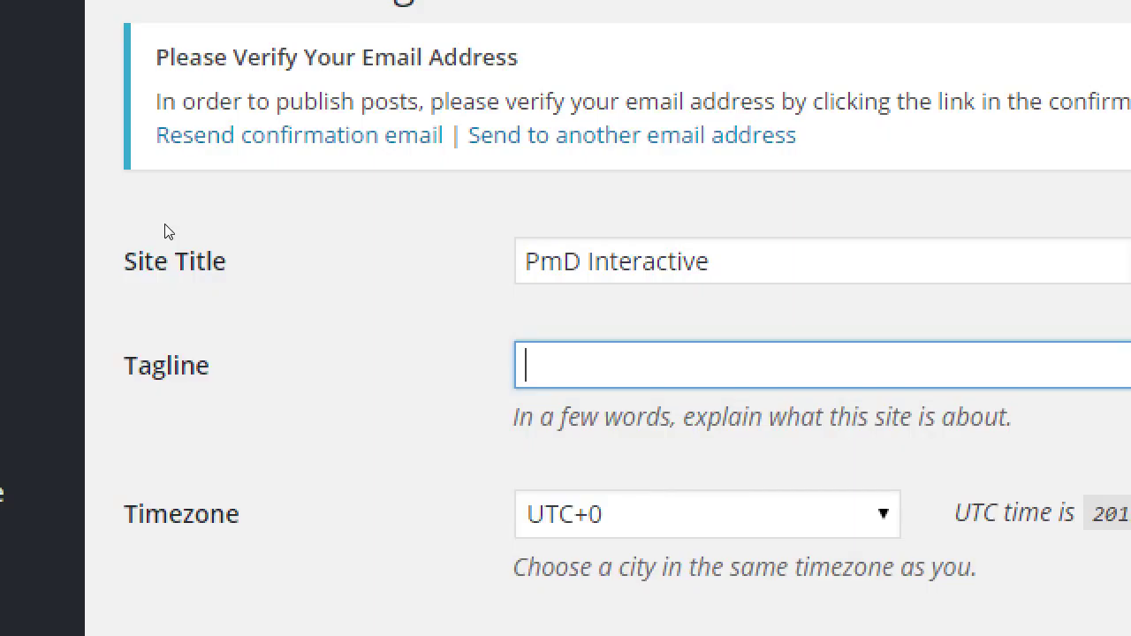
{"action": "type", "text": "San Diego-based "}
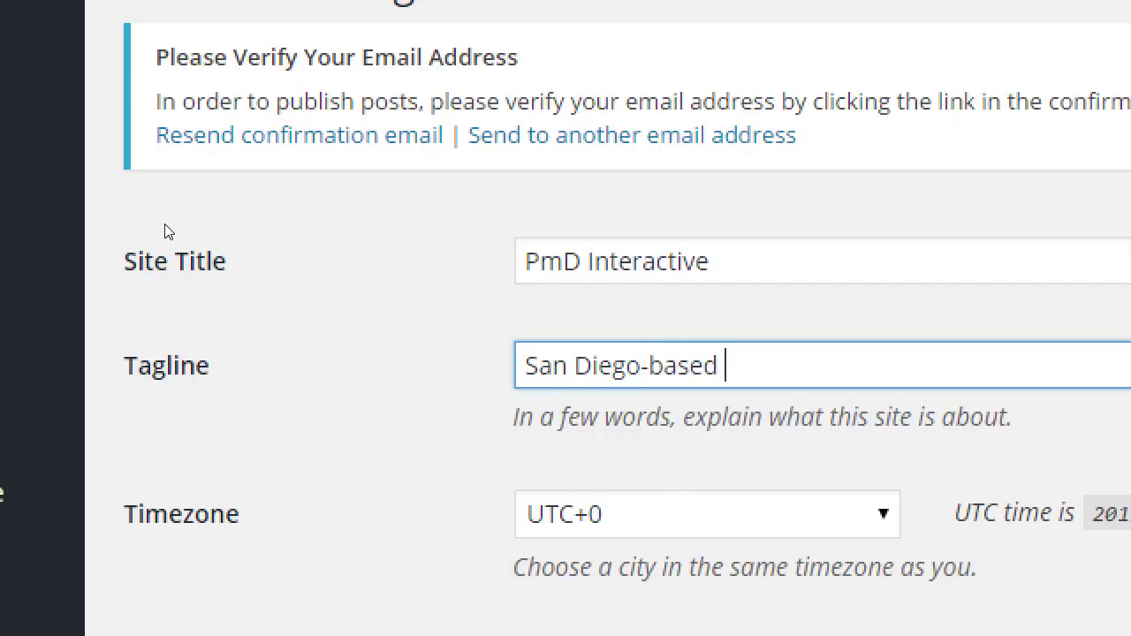
{"action": "type", "text": "web desig"}
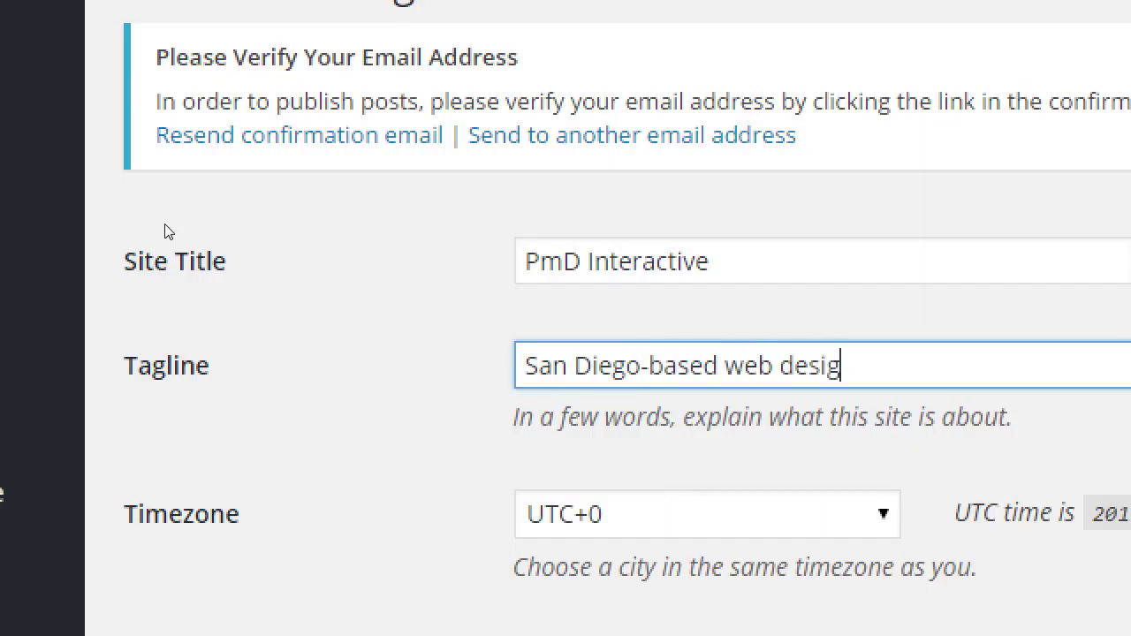
{"action": "type", "text": "ners spefi"}
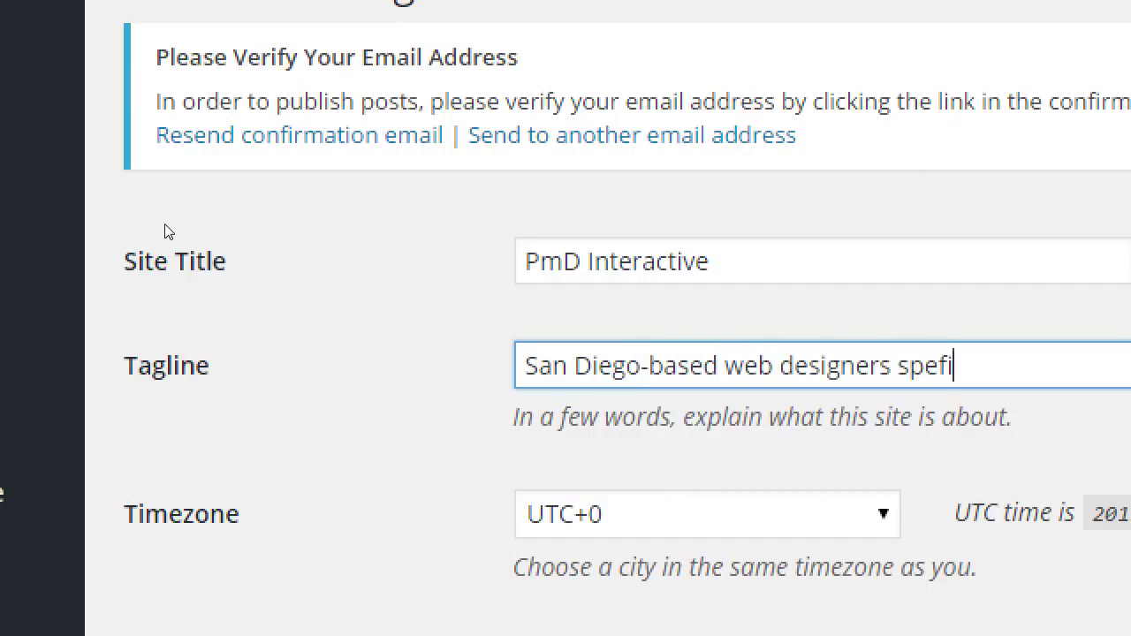
{"action": "key", "text": "BackSpace"}
{"action": "type", "text": "cializing small buis"}
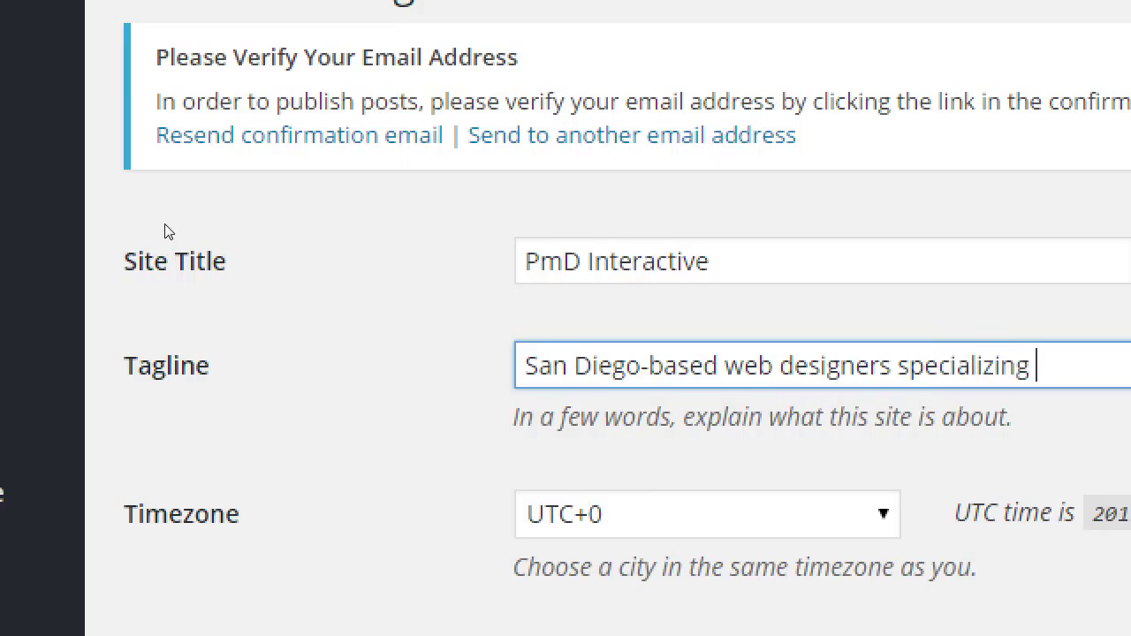
{"action": "key", "text": "BackSpace"}
{"action": "key", "text": "BackSpace"}
{"action": "type", "text": "sinesses"}
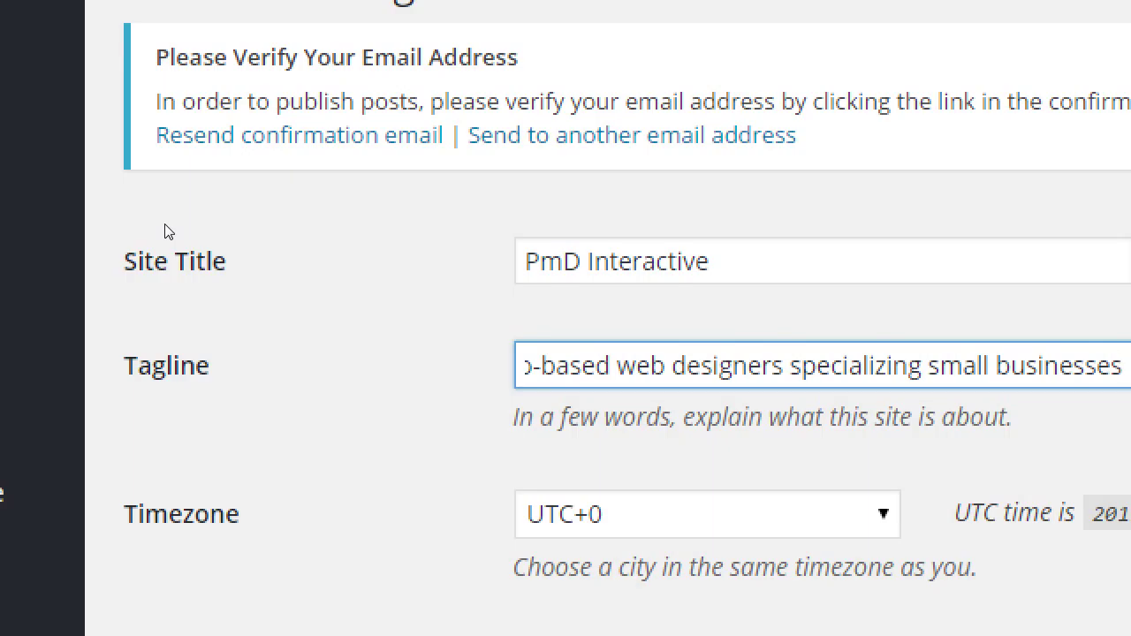
{"action": "key", "text": "Home"}
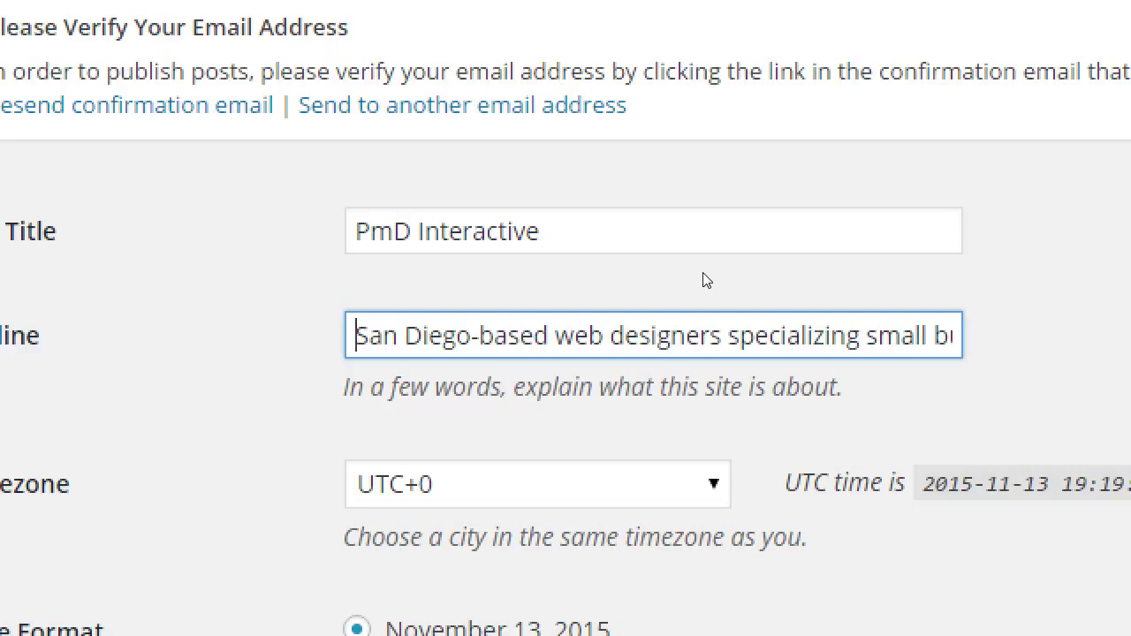
{"action": "key", "text": "End"}
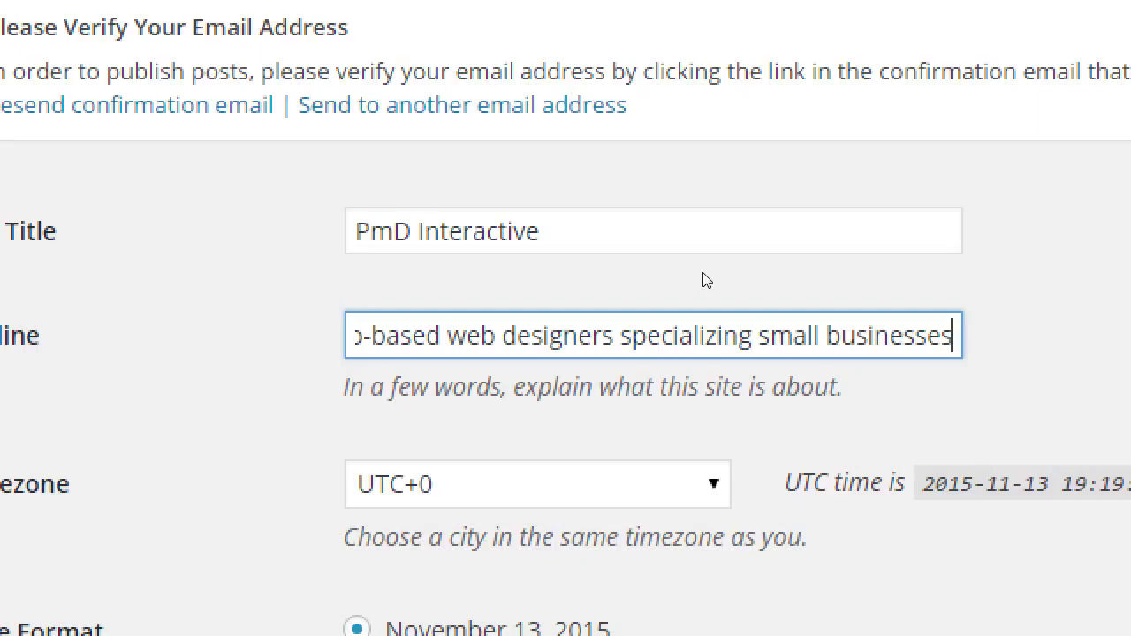
{"action": "key", "text": "Home"}
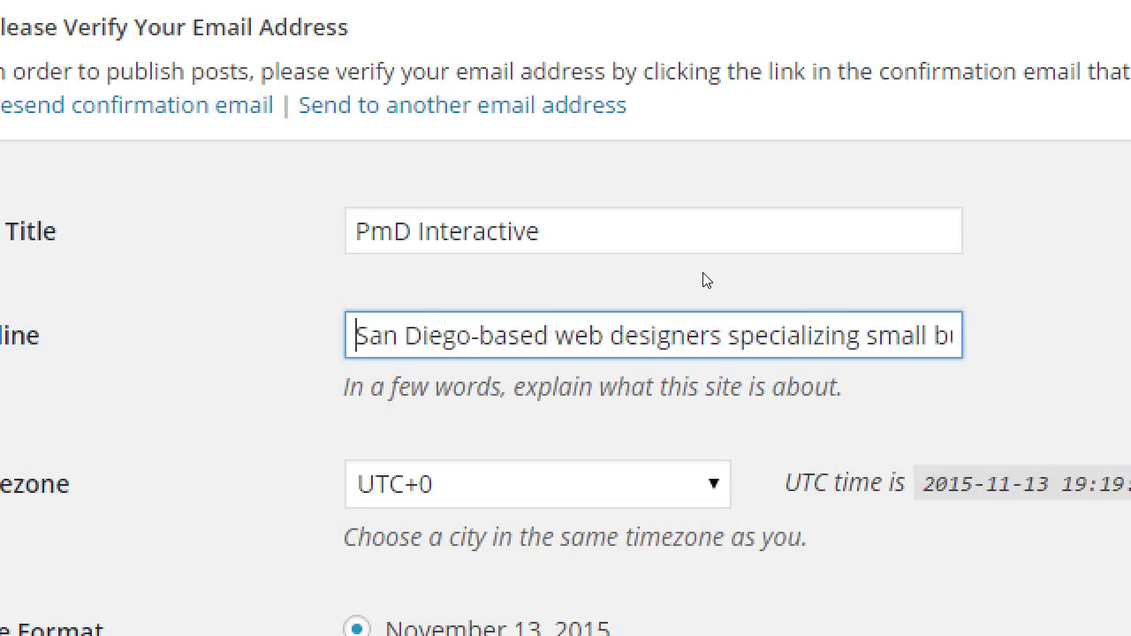
{"action": "key", "text": "Right"}
{"action": "key", "text": "Right"}
{"action": "key", "text": "Right"}
{"action": "key", "text": "Right"}
{"action": "key", "text": "Right"}
{"action": "key", "text": "Right"}
{"action": "key", "text": "Right"}
{"action": "key", "text": "Right"}
{"action": "key", "text": "Right"}
{"action": "key", "text": "Right"}
{"action": "key", "text": "Right"}
{"action": "key", "text": "Right"}
{"action": "key", "text": "Right"}
{"action": "key", "text": "Right"}
{"action": "key", "text": "Right"}
{"action": "key", "text": "Right"}
{"action": "key", "text": "Right"}
{"action": "key", "text": "Right"}
{"action": "key", "text": "Right"}
{"action": "key", "text": "Right"}
{"action": "key", "text": "Right"}
{"action": "key", "text": "Right"}
{"action": "key", "text": "Right"}
{"action": "key", "text": "Right"}
{"action": "key", "text": "Right"}
{"action": "key", "text": "Right"}
{"action": "key", "text": "Right"}
{"action": "key", "text": "Right"}
{"action": "key", "text": "End"}
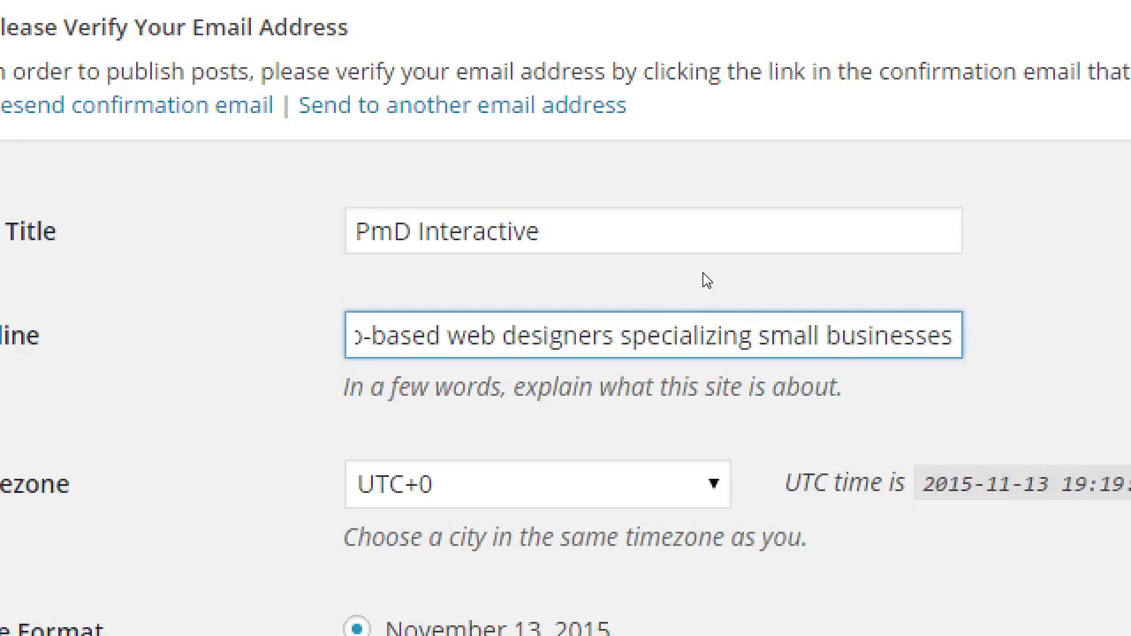
{"action": "key", "text": "Home"}
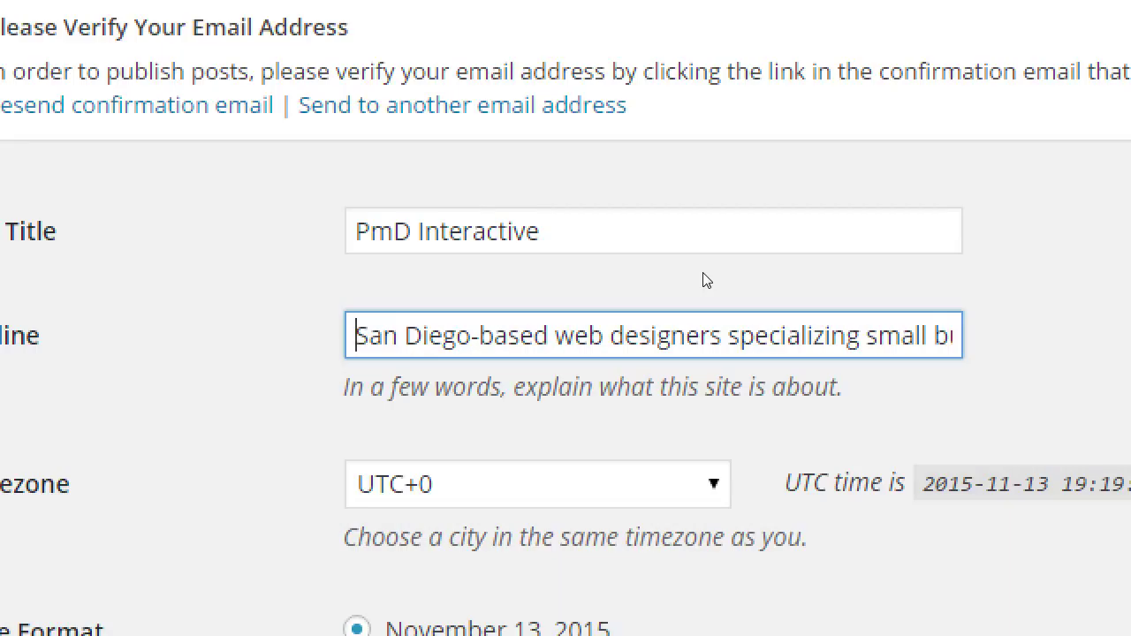
{"action": "key", "text": "Right"}
{"action": "key", "text": "Right"}
{"action": "key", "text": "Right"}
{"action": "key", "text": "Right"}
{"action": "key", "text": "Right"}
{"action": "key", "text": "Right"}
{"action": "key", "text": "Right"}
{"action": "key", "text": "Right"}
{"action": "key", "text": "Right"}
{"action": "key", "text": "Right"}
{"action": "key", "text": "Right"}
{"action": "key", "text": "Right"}
{"action": "key", "text": "End"}
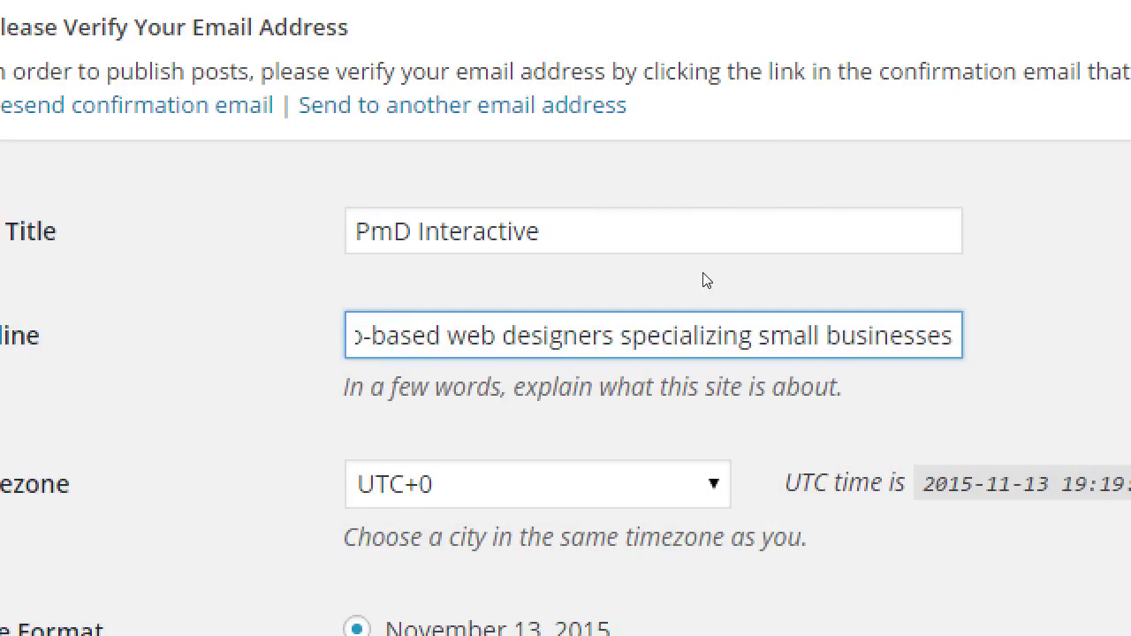
{"action": "key", "text": "Home"}
{"action": "scroll", "coordinate": [706, 280], "scroll_direction": "down", "scroll_amount": 5}
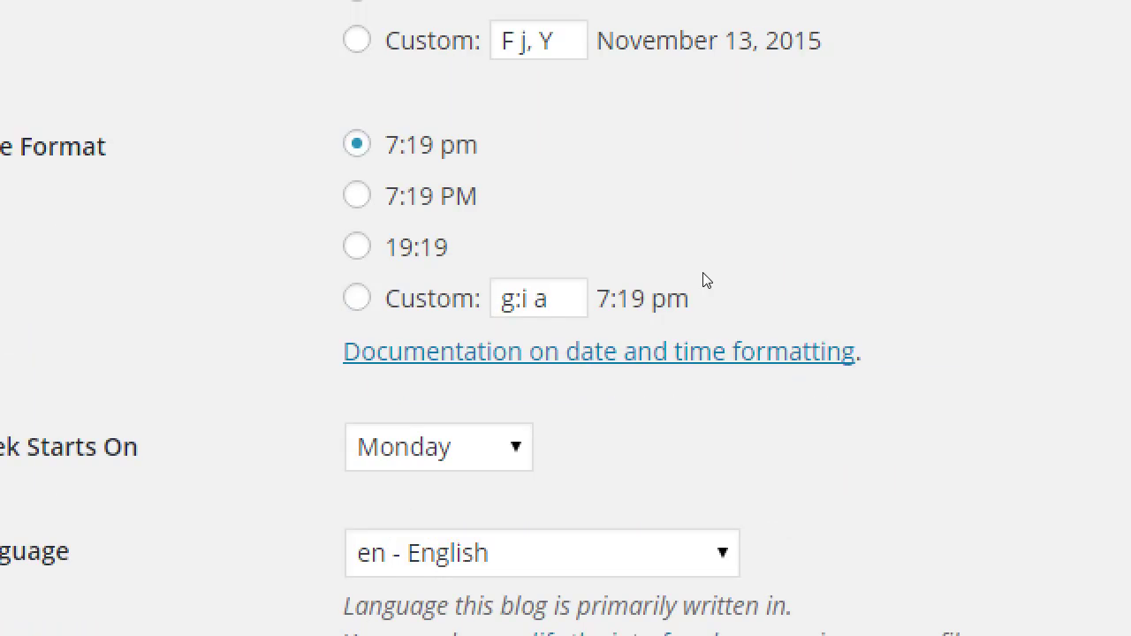
{"action": "key", "text": "End"}
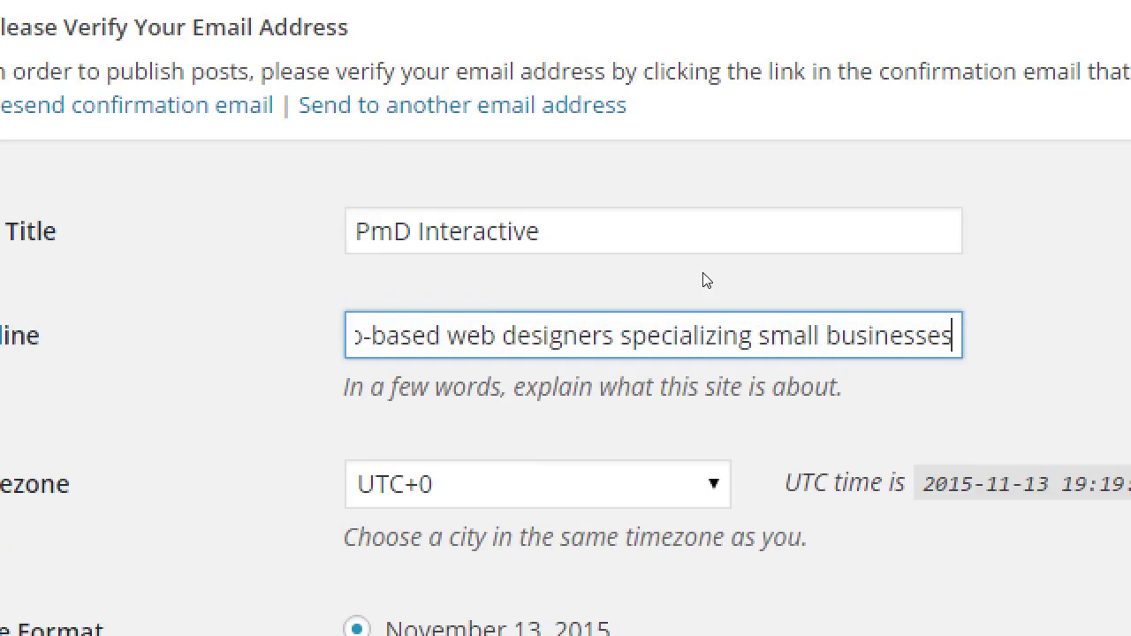
{"action": "key", "text": "Home"}
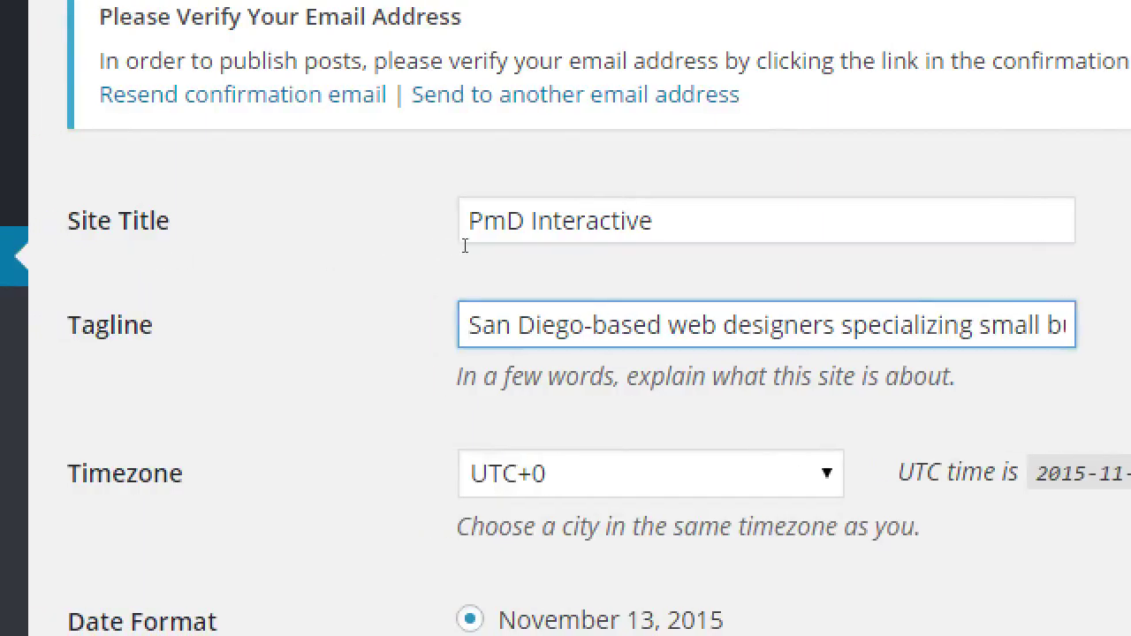
{"action": "key", "text": "shift+Tab"}
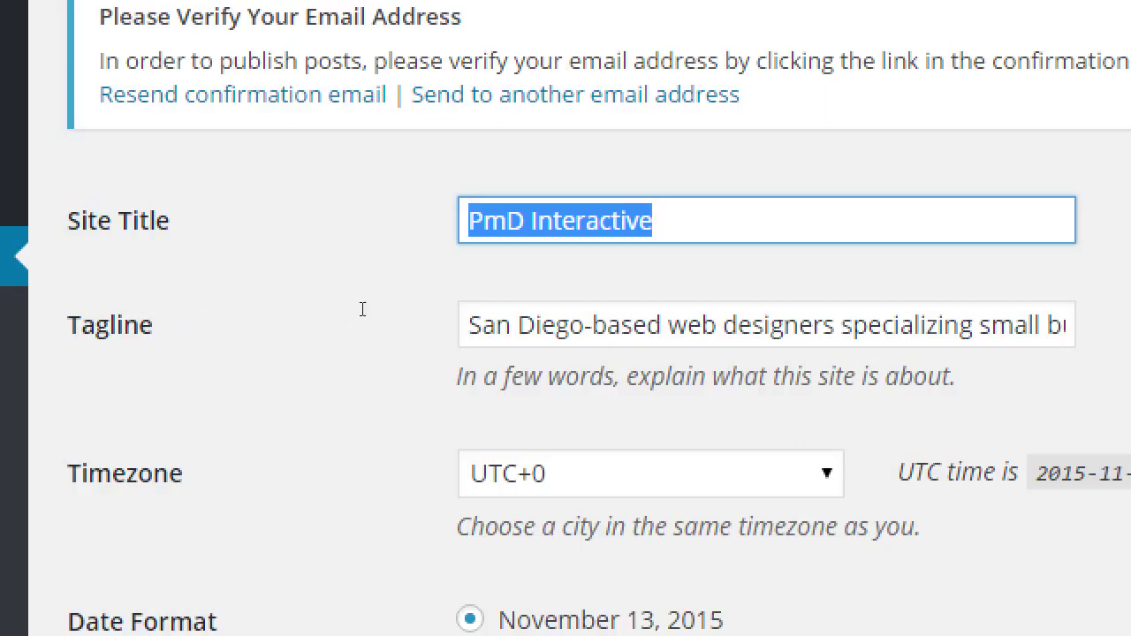
{"action": "key", "text": "Tab"}
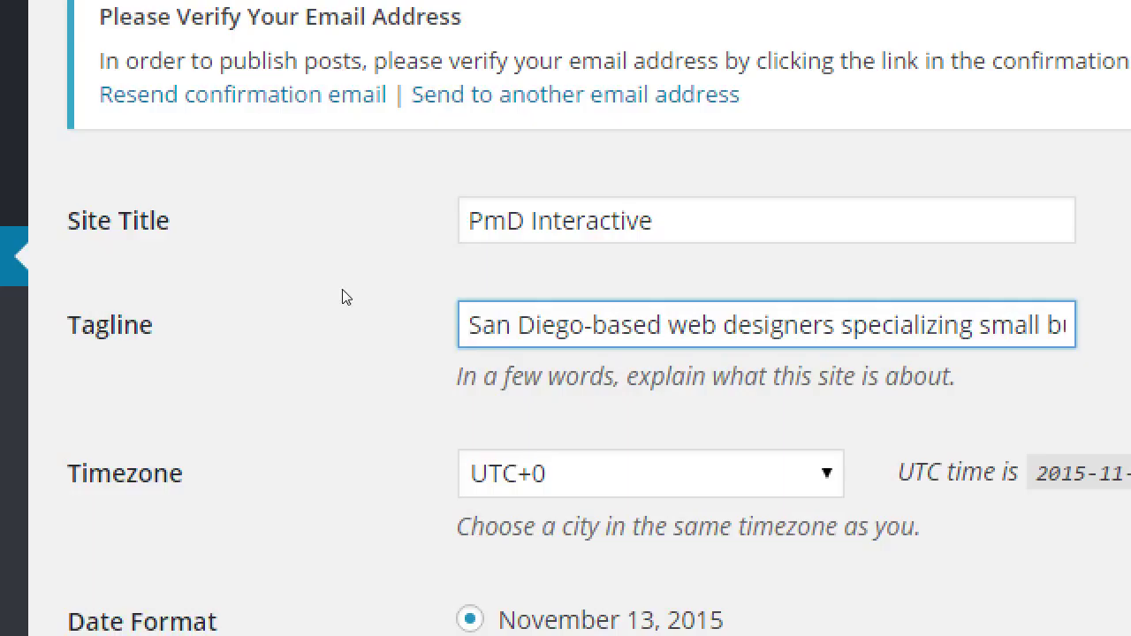
- Overwrite the title with Victor's Bakery and the tagline with 'Gluten-free baked goods, made with love'
{"action": "key", "text": "shift+Tab"}
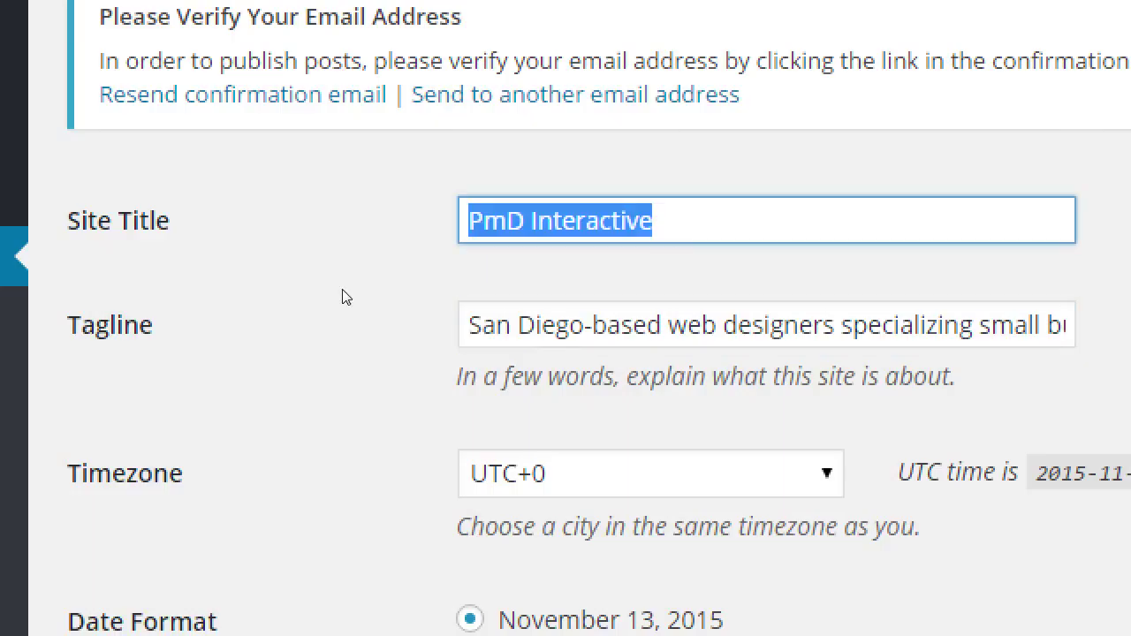
{"action": "type", "text": "Victor's Baker"}
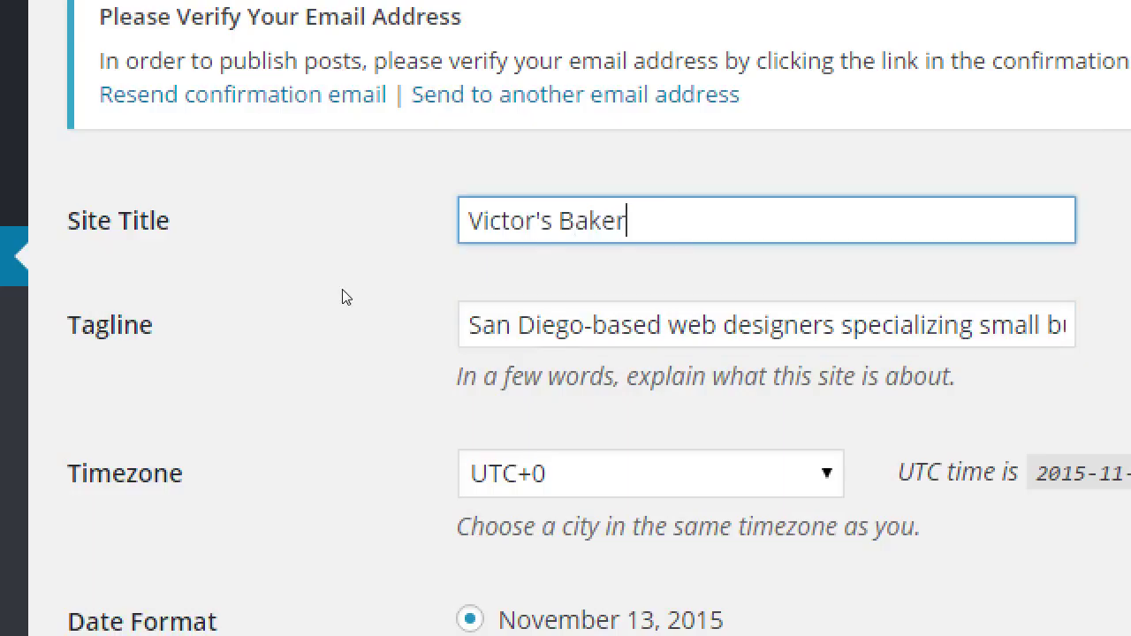
{"action": "type", "text": "y"}
{"action": "key", "text": "Tab"}
{"action": "key", "text": "BackSpace"}
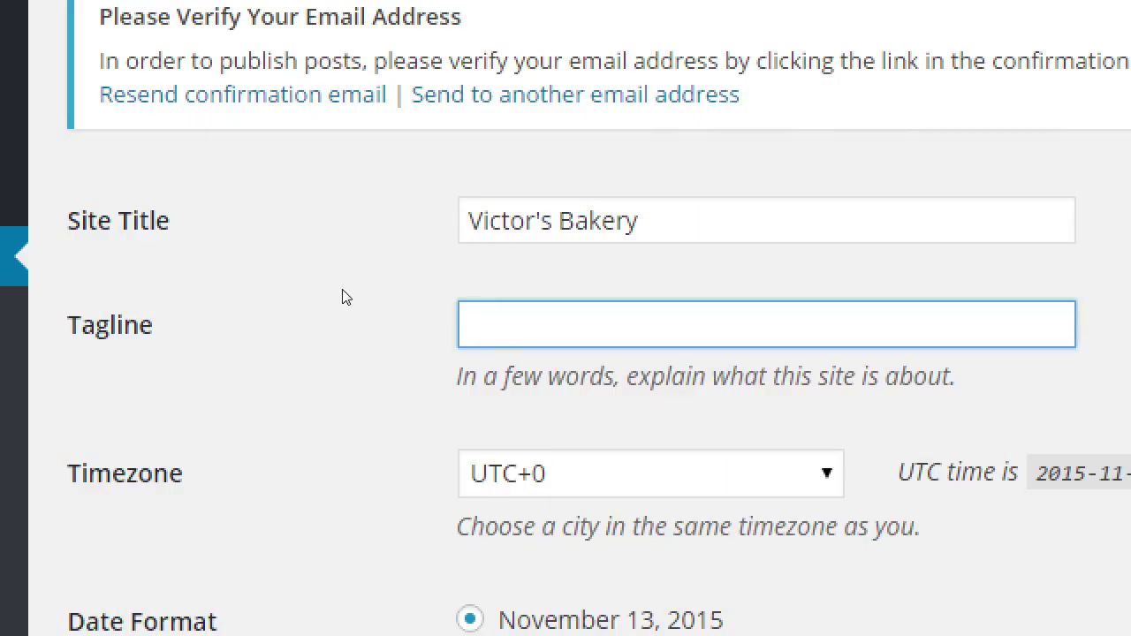
{"action": "type", "text": "Gluten"}
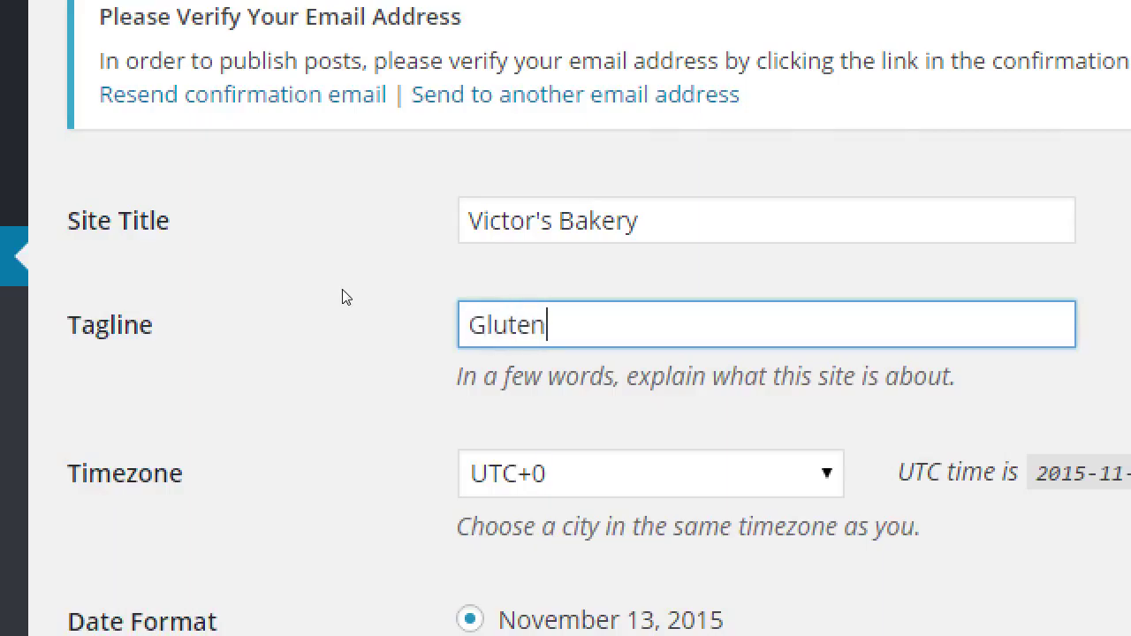
{"action": "type", "text": "-free baked goo"}
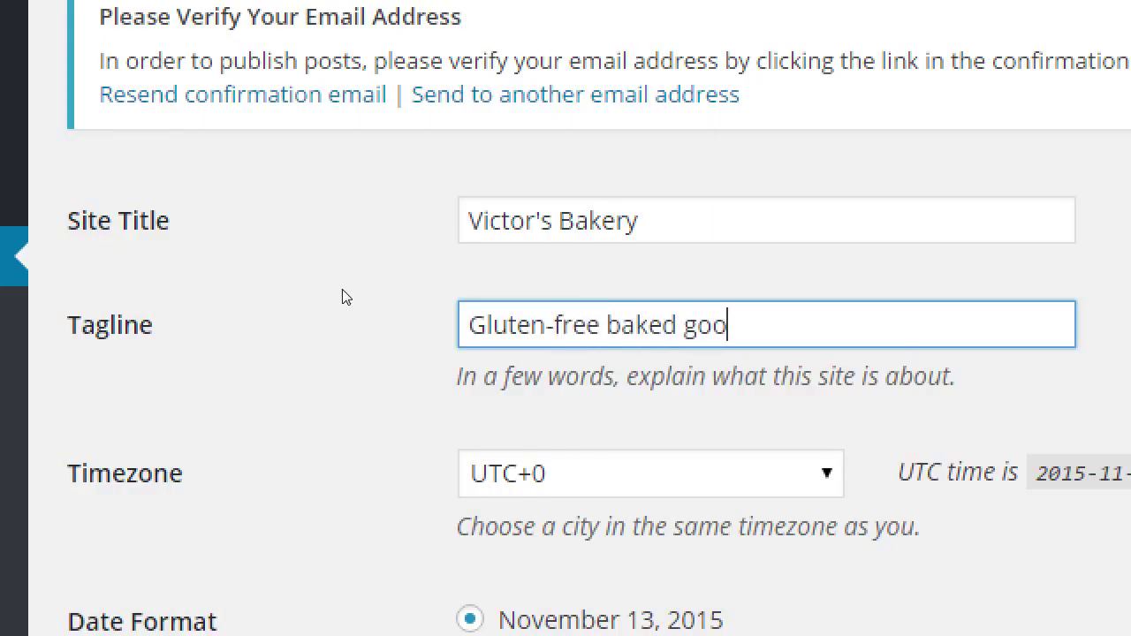
{"action": "type", "text": "ds, mad"}
{"action": "type", "text": "e with love"}
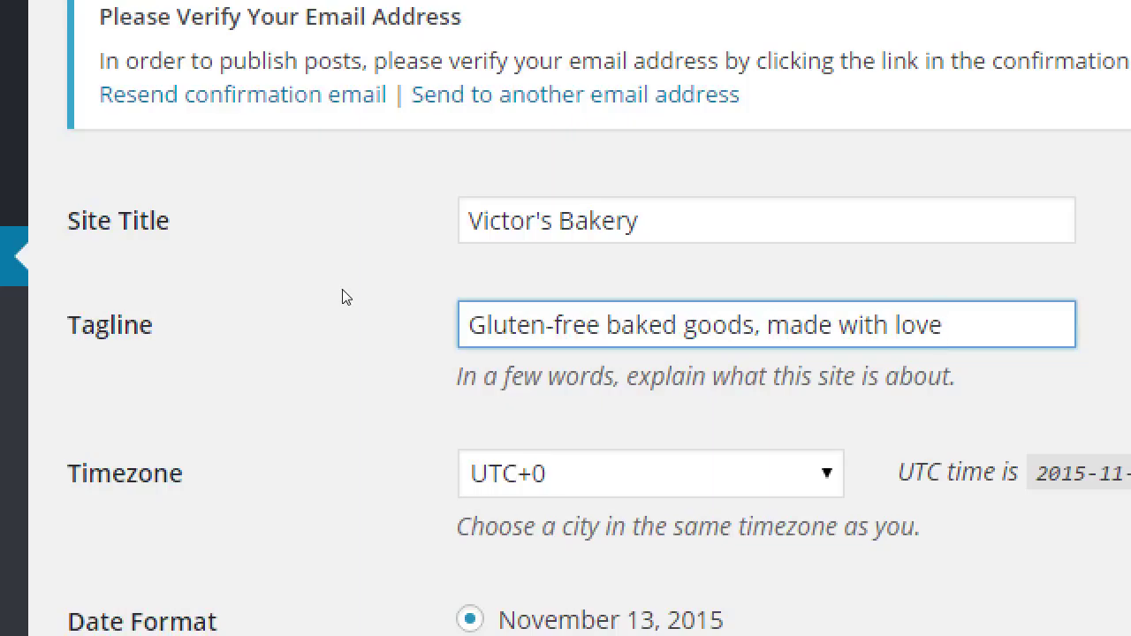
{"action": "left_click", "coordinate": [461, 240]}
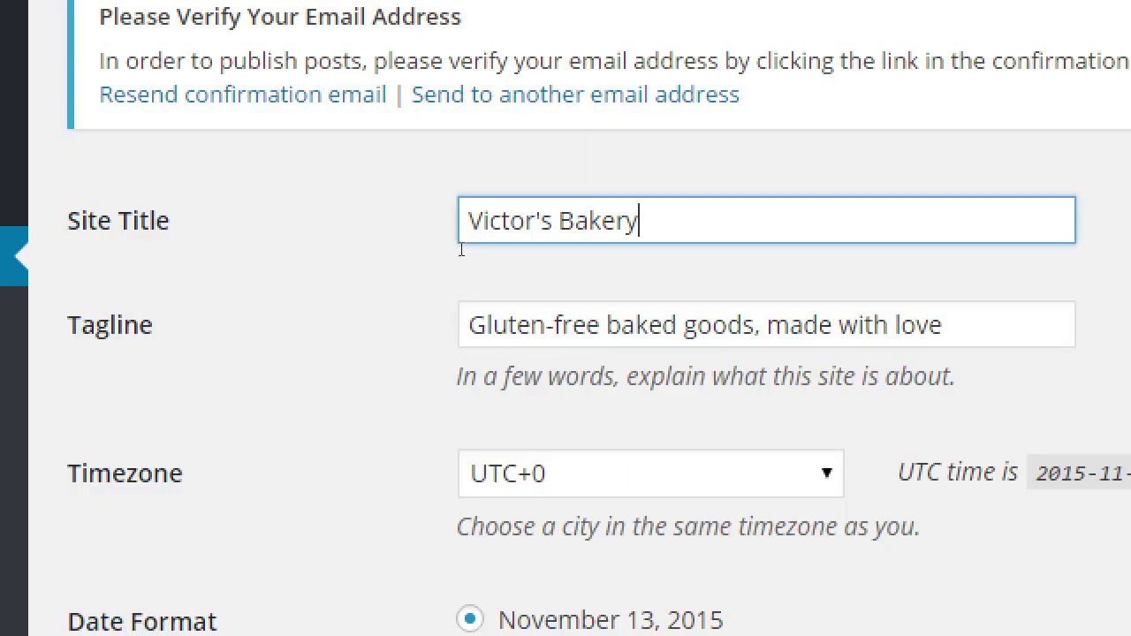
{"action": "key", "text": "ctrl+a"}
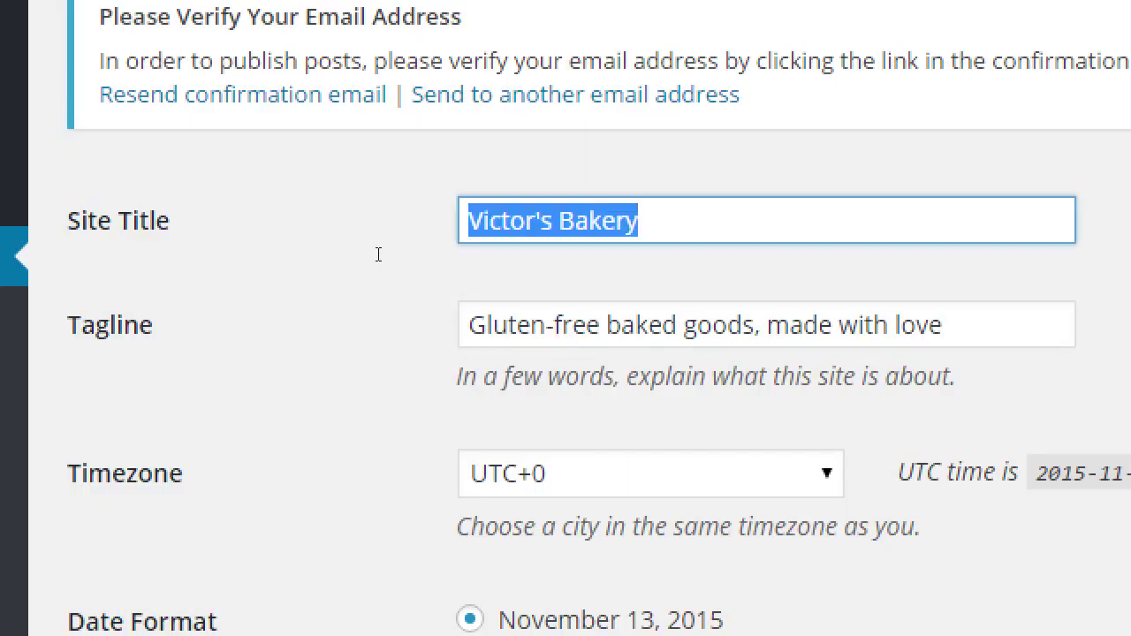
{"action": "key", "text": "Tab"}
{"action": "key", "text": "shift+Right"}
{"action": "key", "text": "shift+Right"}
{"action": "key", "text": "shift+Right"}
{"action": "key", "text": "shift+Right"}
{"action": "key", "text": "shift+Right"}
{"action": "key", "text": "shift+Right"}
{"action": "key", "text": "shift+Right"}
{"action": "key", "text": "shift+Right"}
{"action": "key", "text": "shift+Right"}
{"action": "key", "text": "shift+Right"}
{"action": "key", "text": "shift+Right"}
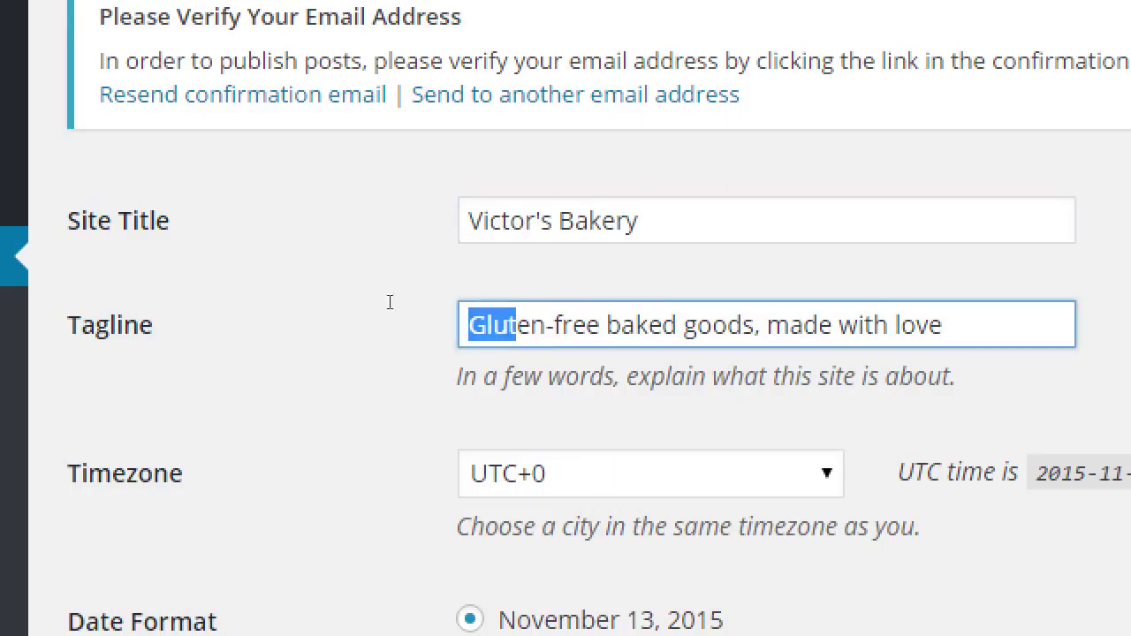
{"action": "key", "text": "End"}
{"action": "key", "text": "shift+Left"}
{"action": "key", "text": "shift+Left"}
{"action": "key", "text": "shift+Left"}
{"action": "key", "text": "shift+Left"}
{"action": "key", "text": "shift+Left"}
{"action": "key", "text": "shift+Left"}
{"action": "key", "text": "shift+Left"}
{"action": "key", "text": "shift+Left"}
{"action": "key", "text": "shift+Left"}
{"action": "key", "text": "shift+Left"}
{"action": "key", "text": "shift+Left"}
{"action": "key", "text": "shift+Left"}
{"action": "key", "text": "shift+Left"}
{"action": "key", "text": "shift+Left"}
{"action": "key", "text": "shift+Left"}
{"action": "key", "text": "shift+Left"}
{"action": "key", "text": "shift+Left"}
{"action": "key", "text": "shift+Left"}
{"action": "key", "text": "shift+Left"}
{"action": "key", "text": "shift+Left"}
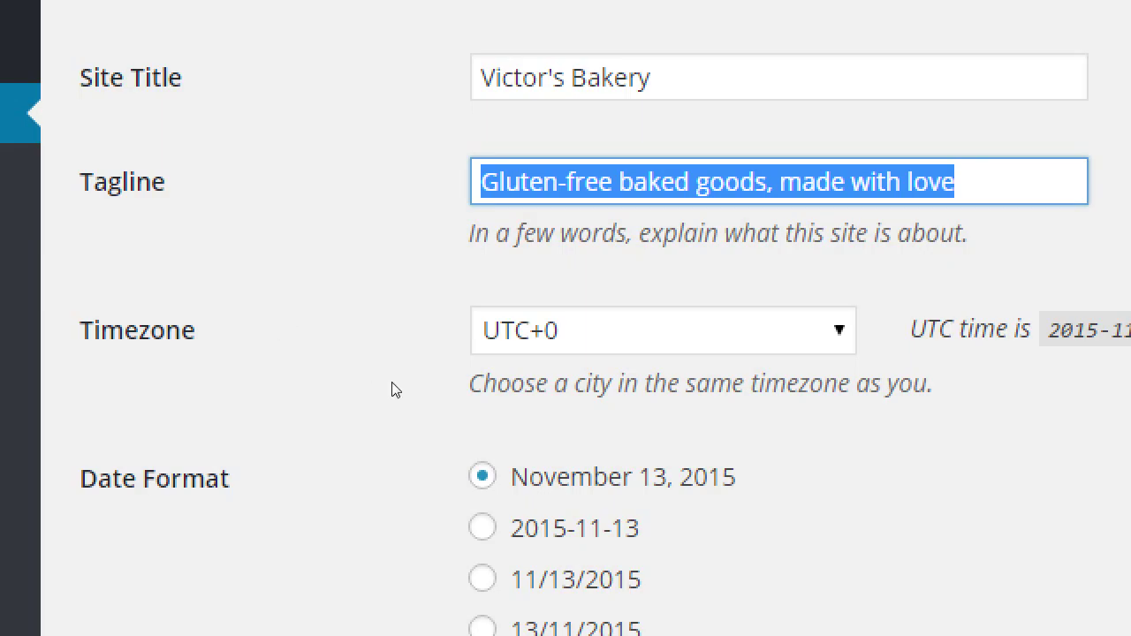
- Browse the Timezone list and close it without changing the setting
{"action": "key", "text": "Tab"}
{"action": "key", "text": "space"}
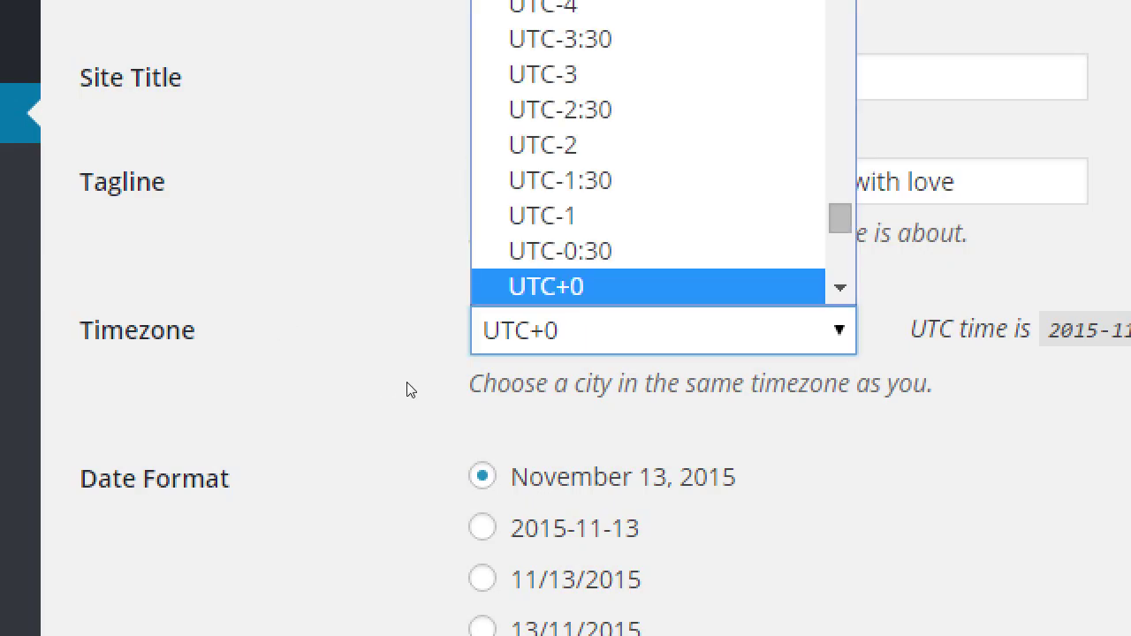
{"action": "key", "text": "Up"}
{"action": "key", "text": "Up"}
{"action": "key", "text": "Up"}
{"action": "key", "text": "Up"}
{"action": "key", "text": "Up"}
{"action": "key", "text": "Up"}
{"action": "key", "text": "Up"}
{"action": "key", "text": "Up"}
{"action": "key", "text": "Up"}
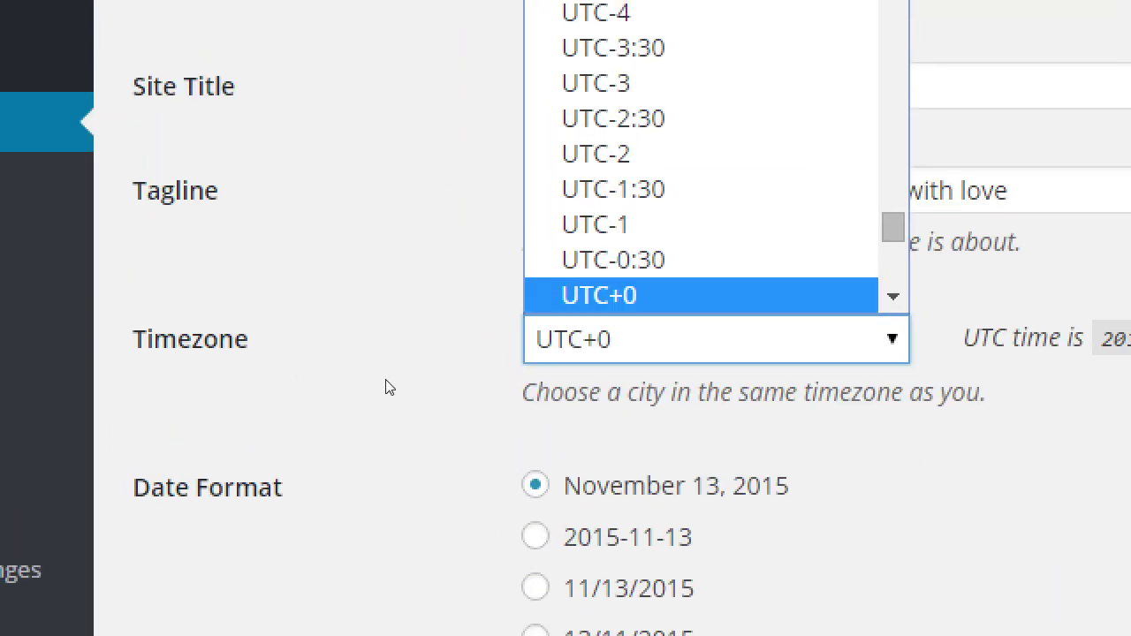
{"action": "scroll", "coordinate": [536, 345], "scroll_direction": "down", "scroll_amount": 5}
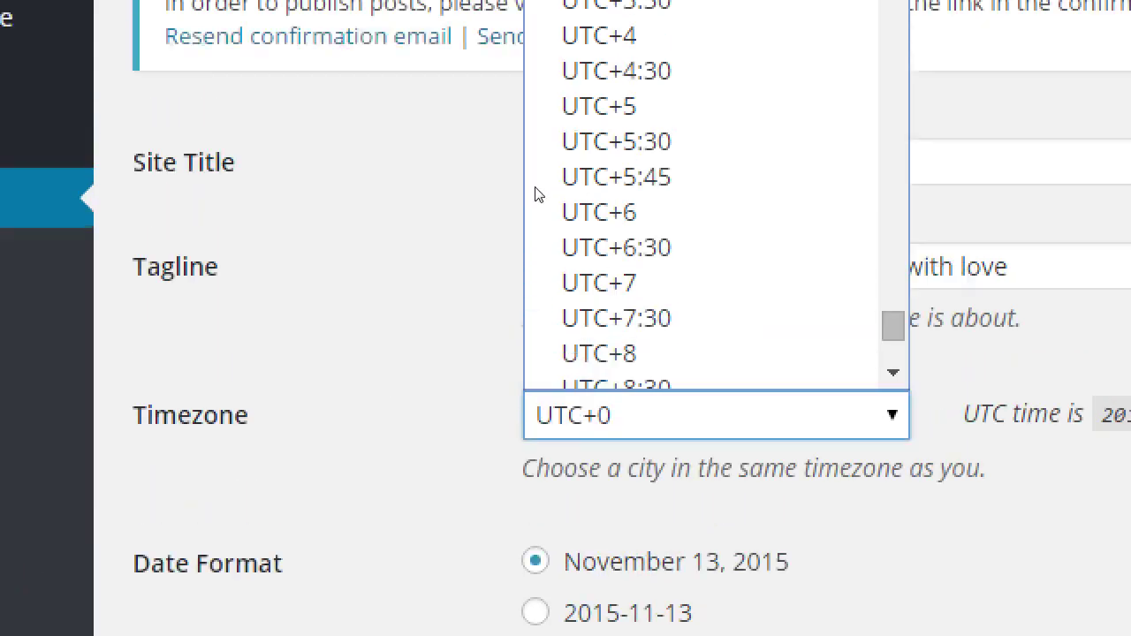
{"action": "scroll", "coordinate": [548, 97], "scroll_direction": "up", "scroll_amount": 20}
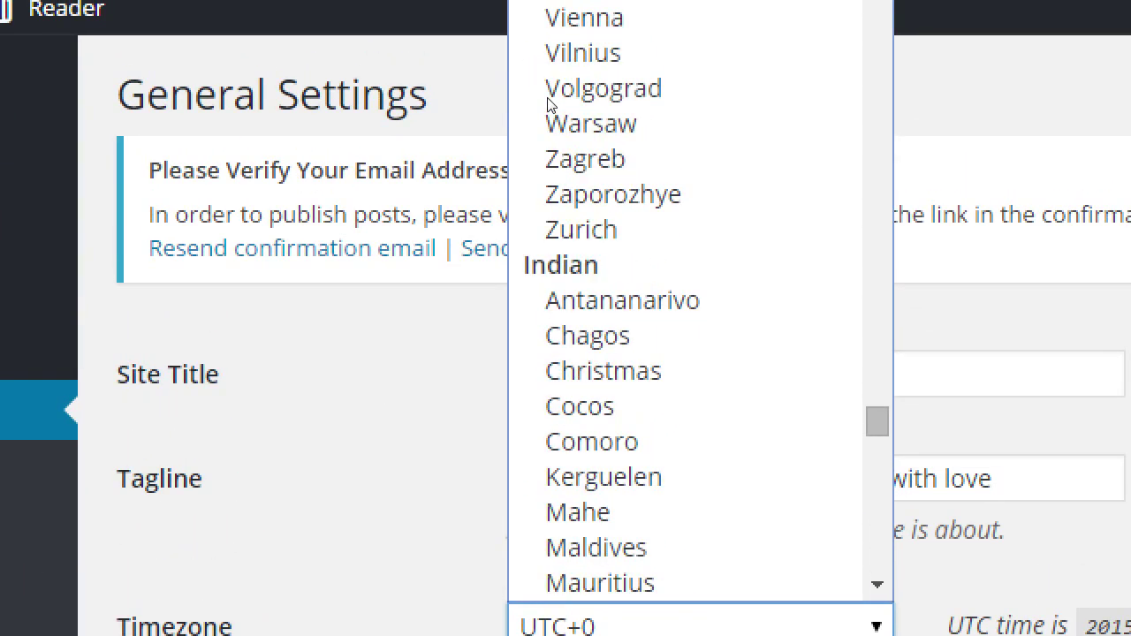
{"action": "scroll", "coordinate": [548, 105], "scroll_direction": "up", "scroll_amount": 6}
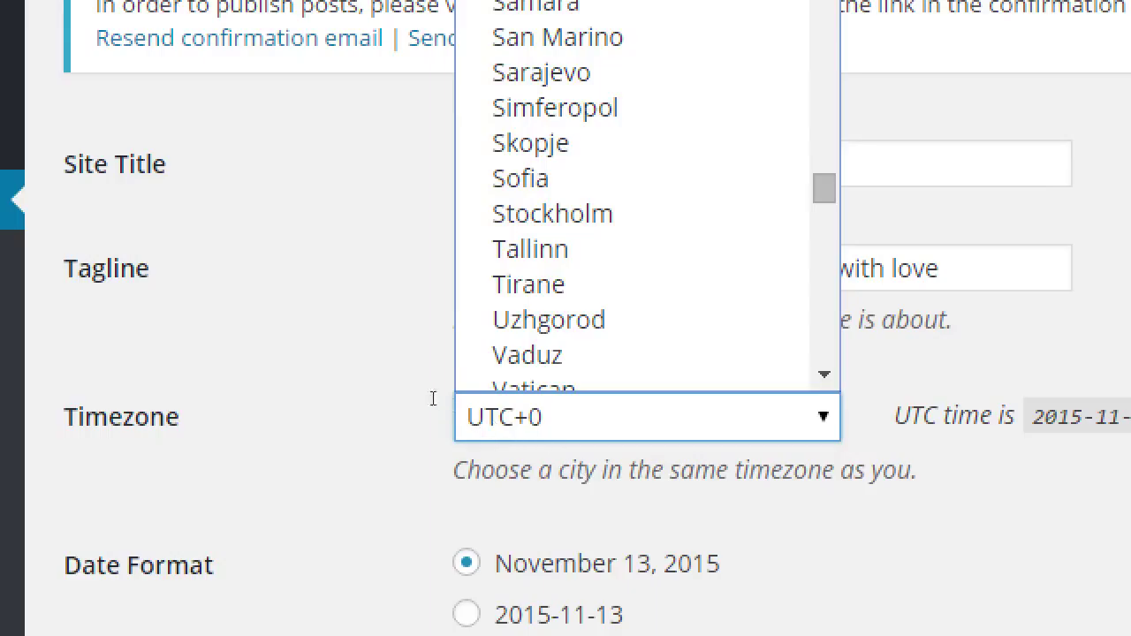
{"action": "left_click", "coordinate": [397, 386]}
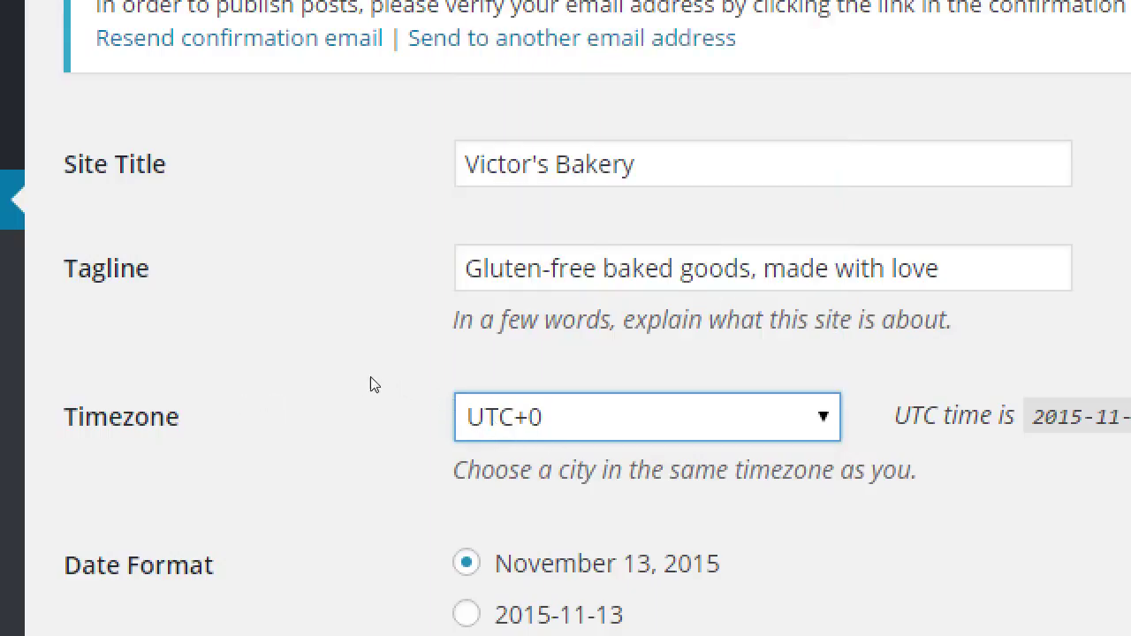
- Choose Los Angeles as the timezone by typing 'los' in the list
{"action": "key", "text": "alt+Down"}
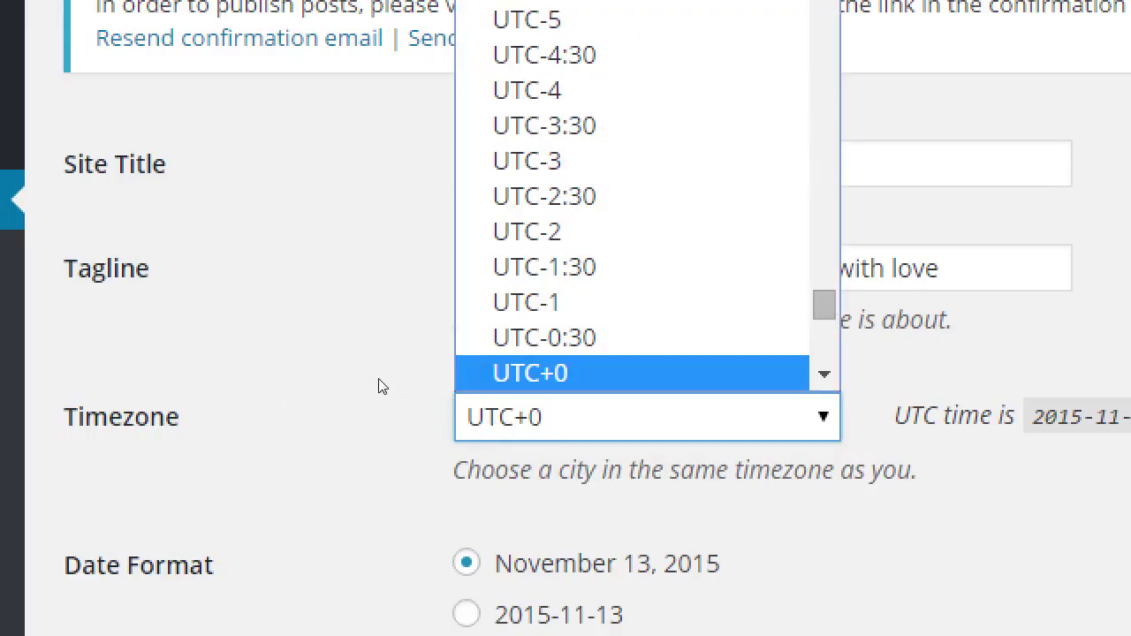
{"action": "type", "text": "los"}
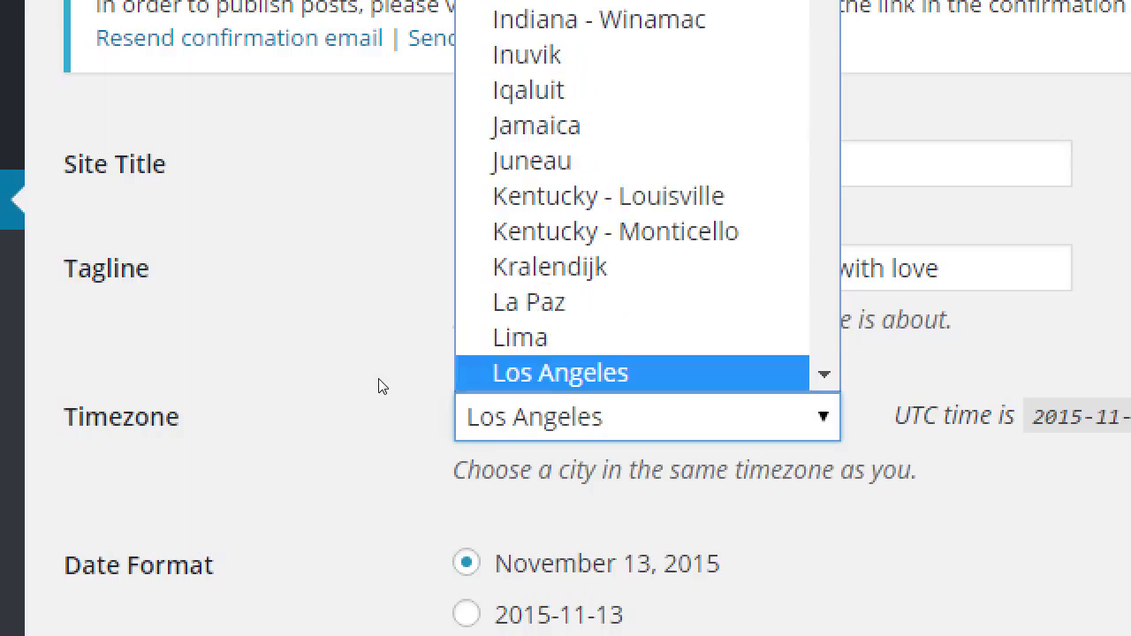
{"action": "key", "text": "Return"}
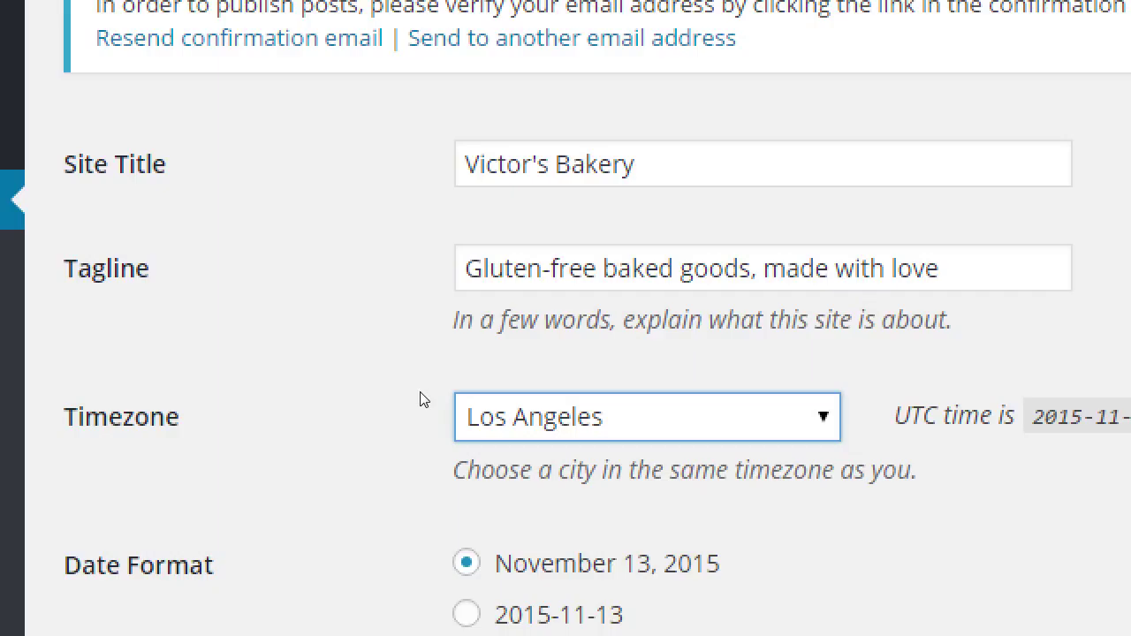
{"action": "left_click", "coordinate": [278, 439]}
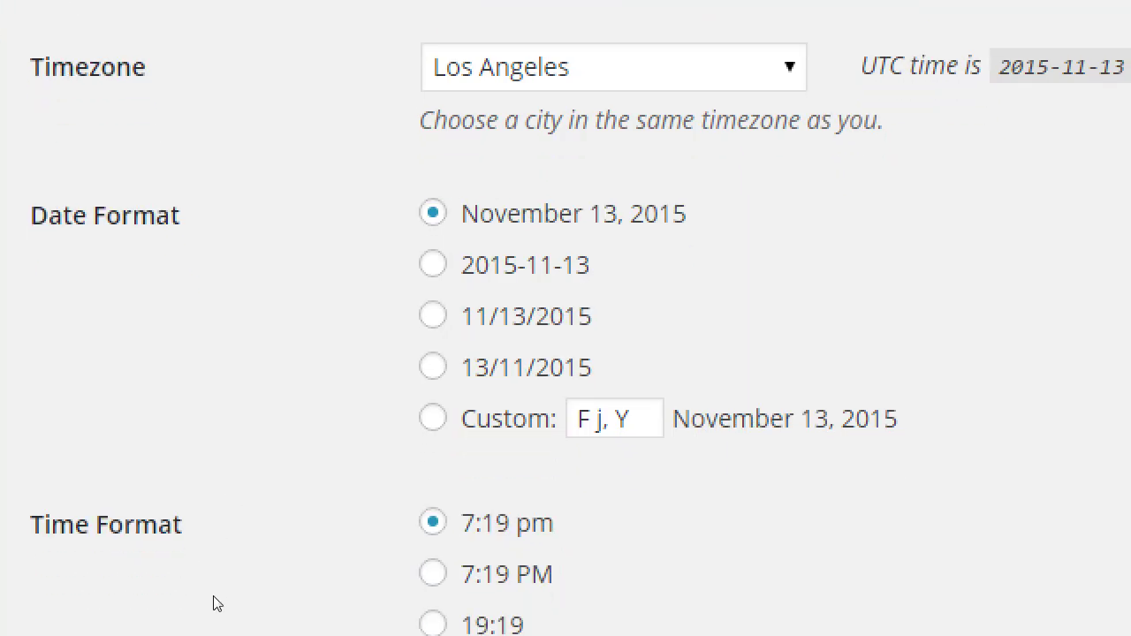
{"action": "scroll", "coordinate": [227, 586], "scroll_direction": "down", "scroll_amount": 4}
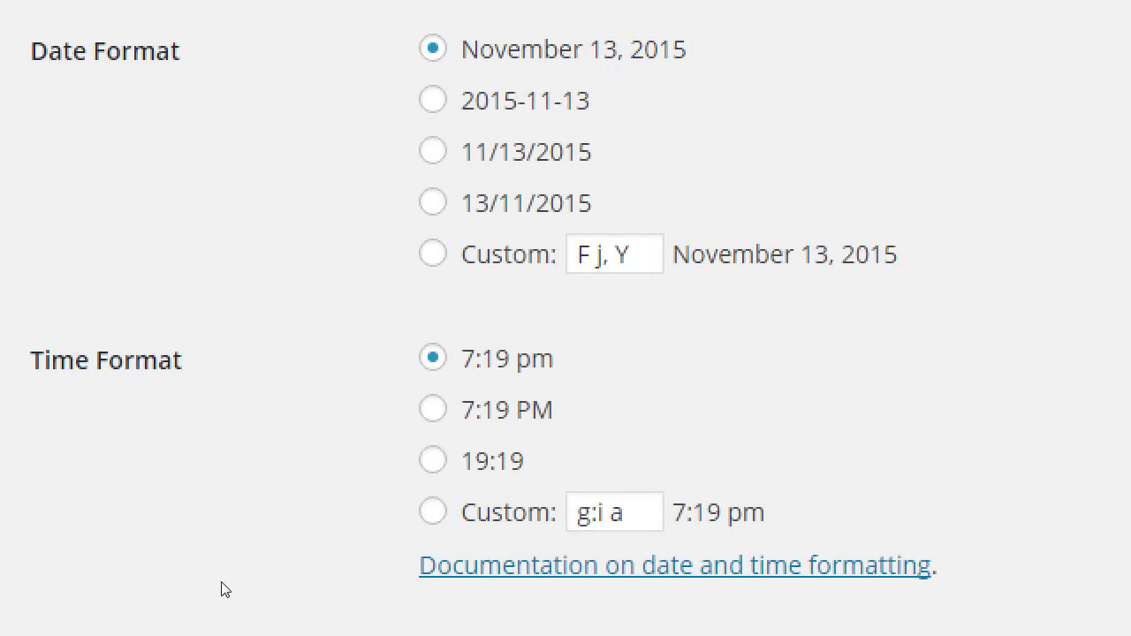
{"action": "scroll", "coordinate": [212, 587], "scroll_direction": "down", "scroll_amount": 1}
{"action": "scroll", "coordinate": [212, 587], "scroll_direction": "down", "scroll_amount": 2}
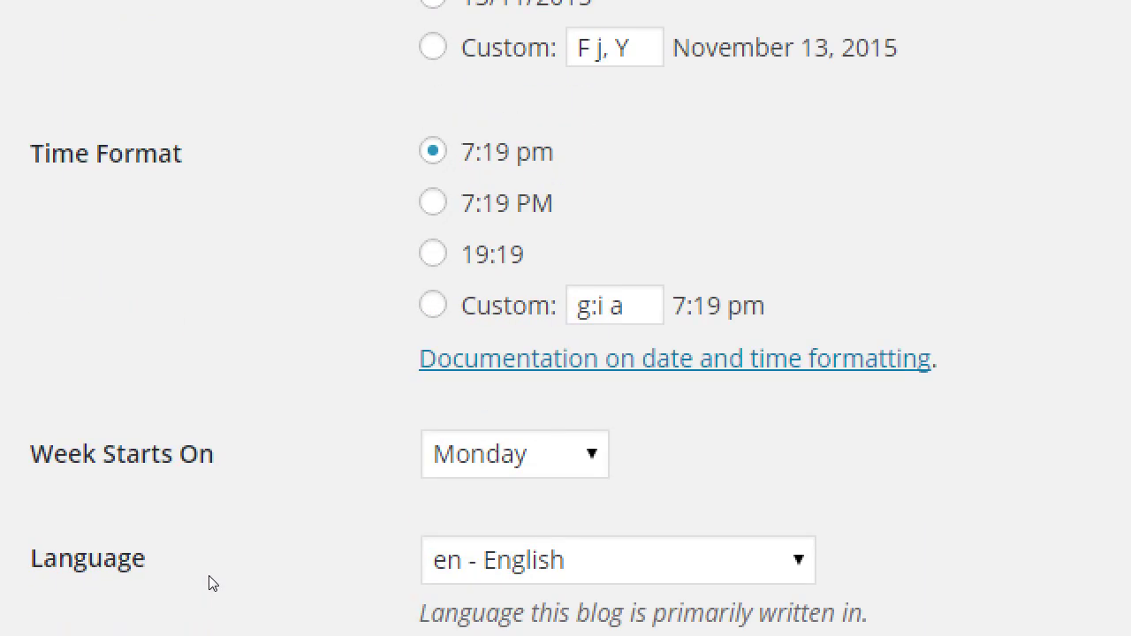
{"action": "scroll", "coordinate": [235, 552], "scroll_direction": "down", "scroll_amount": 3}
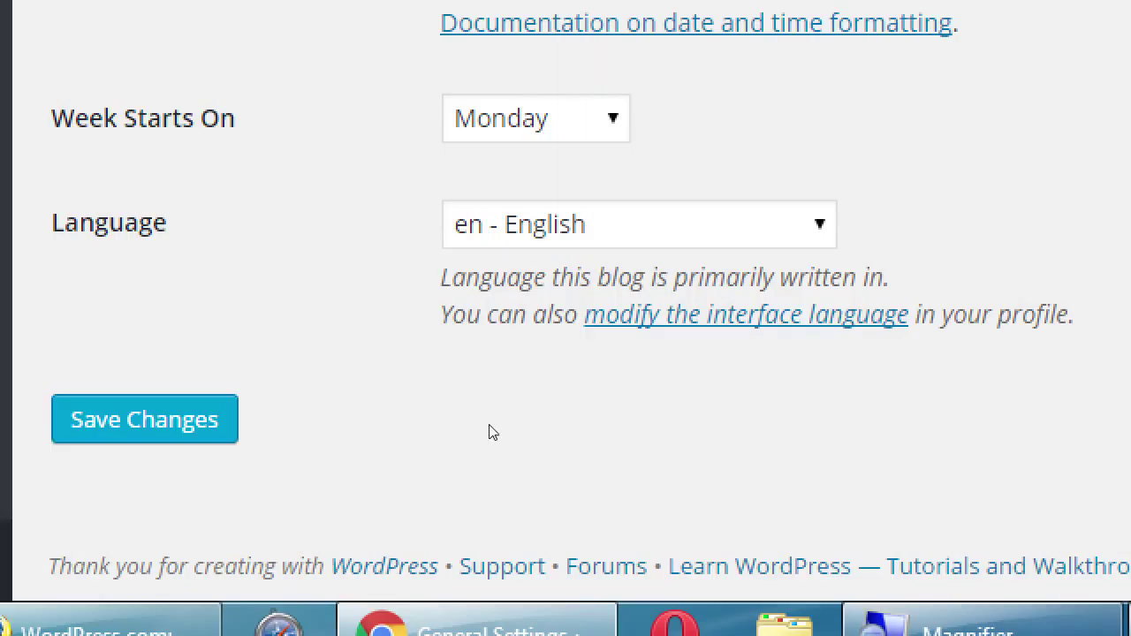
{"action": "key", "text": "alt+Down"}
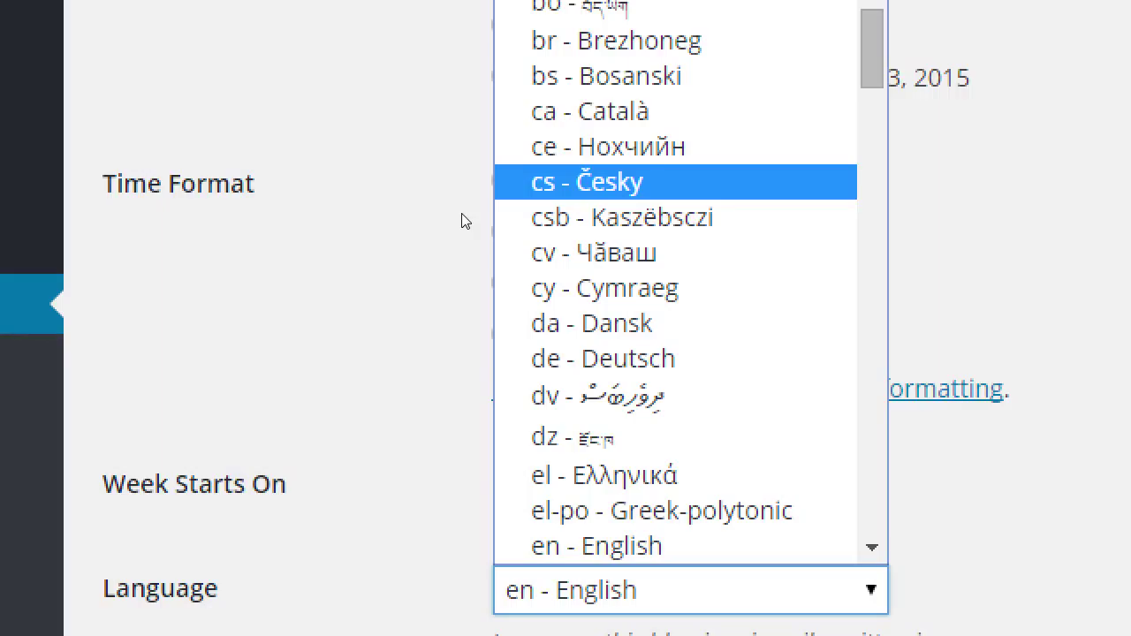
{"action": "key", "text": "d"}
{"action": "key", "text": "e"}
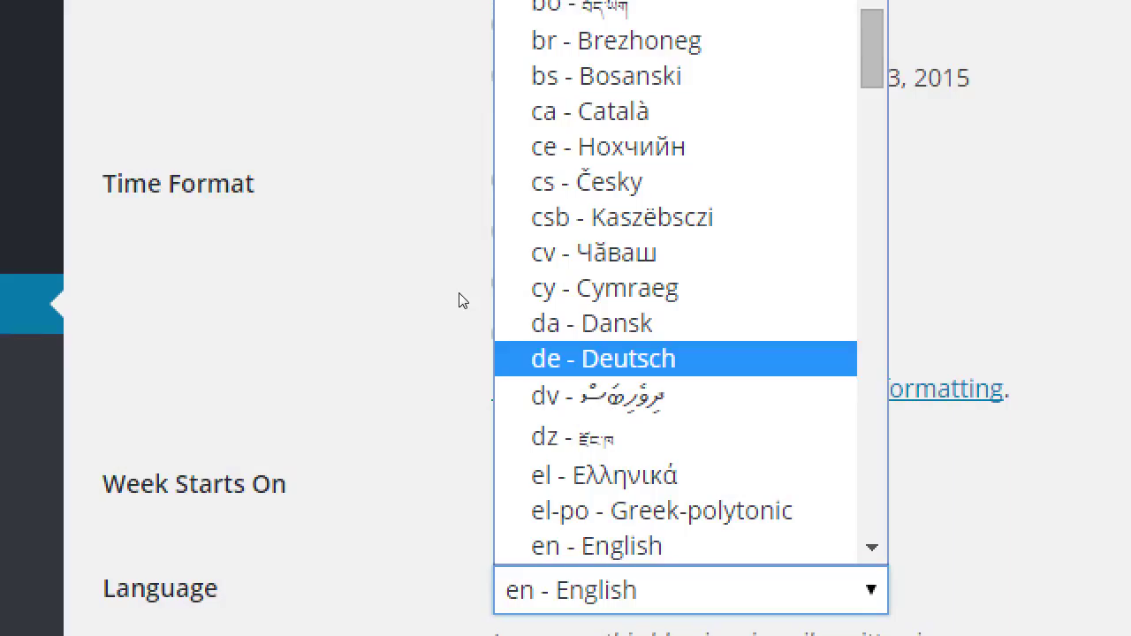
{"action": "left_click", "coordinate": [265, 326]}
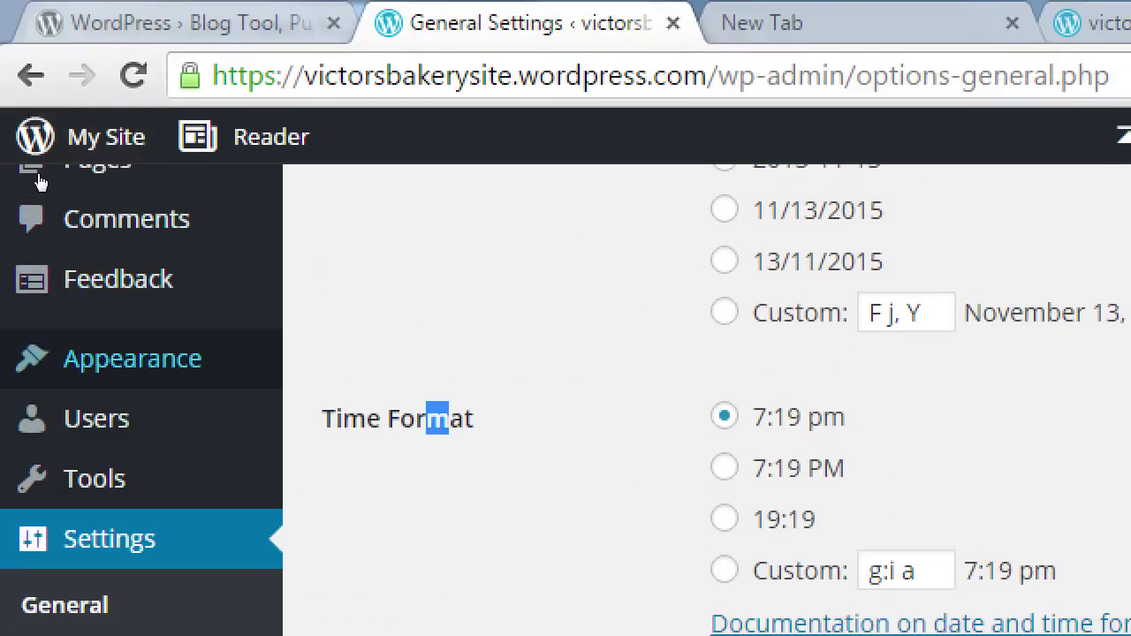
{"action": "scroll", "coordinate": [12, 265], "scroll_direction": "up", "scroll_amount": 3}
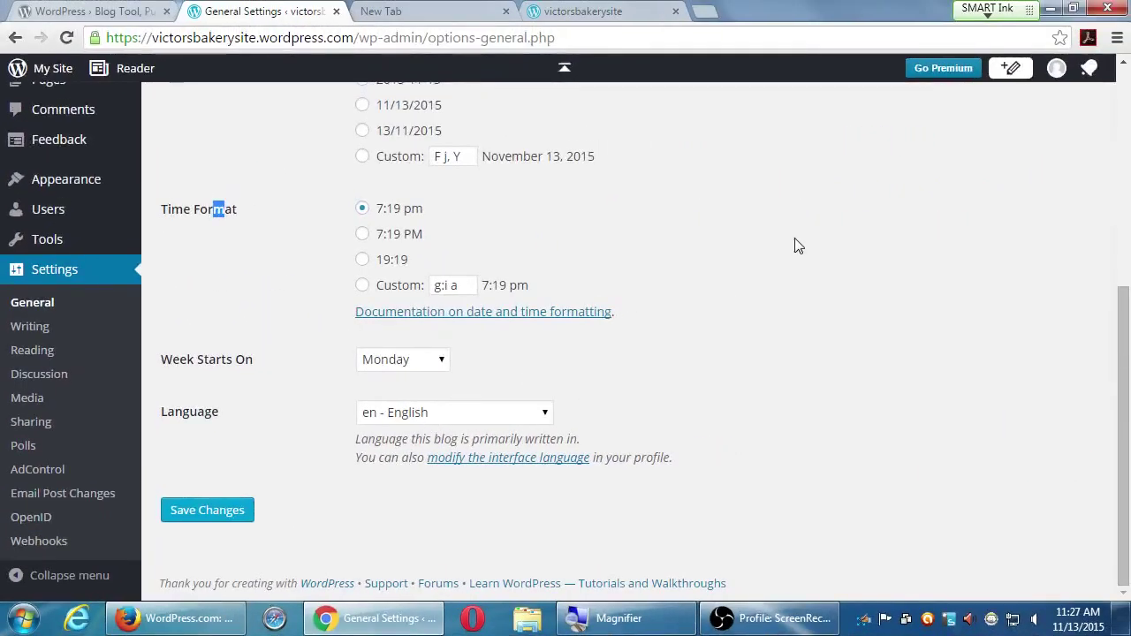
{"action": "scroll", "coordinate": [744, 348], "scroll_direction": "up", "scroll_amount": 5}
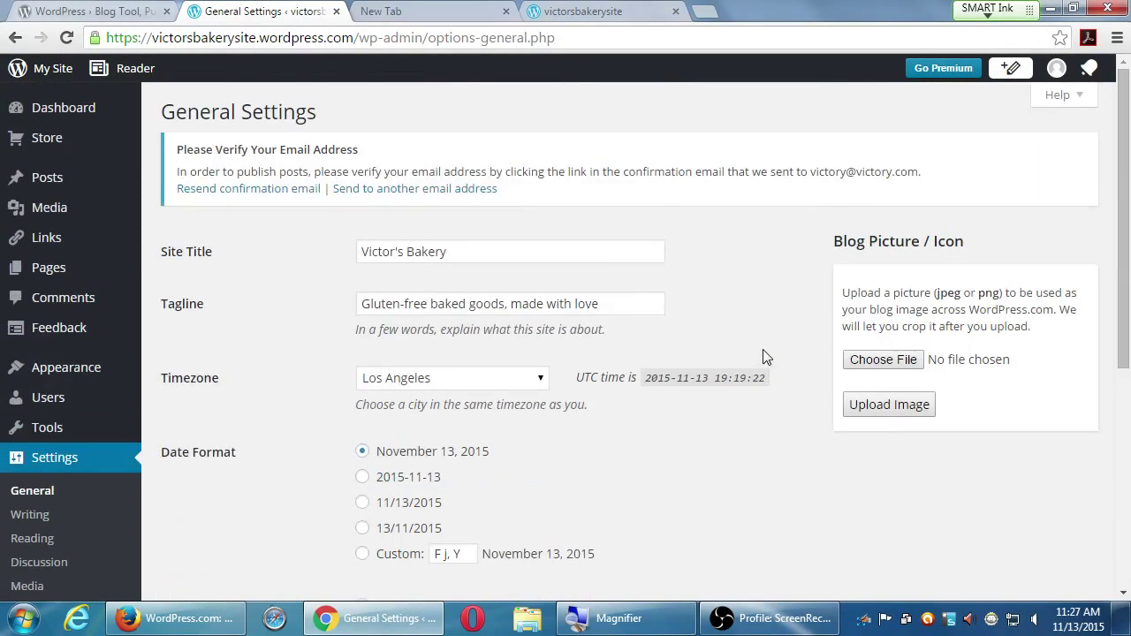
{"action": "scroll", "coordinate": [762, 349], "scroll_direction": "down", "scroll_amount": 2}
{"action": "scroll", "coordinate": [737, 417], "scroll_direction": "down", "scroll_amount": 3}
{"action": "scroll", "coordinate": [725, 454], "scroll_direction": "up", "scroll_amount": 5}
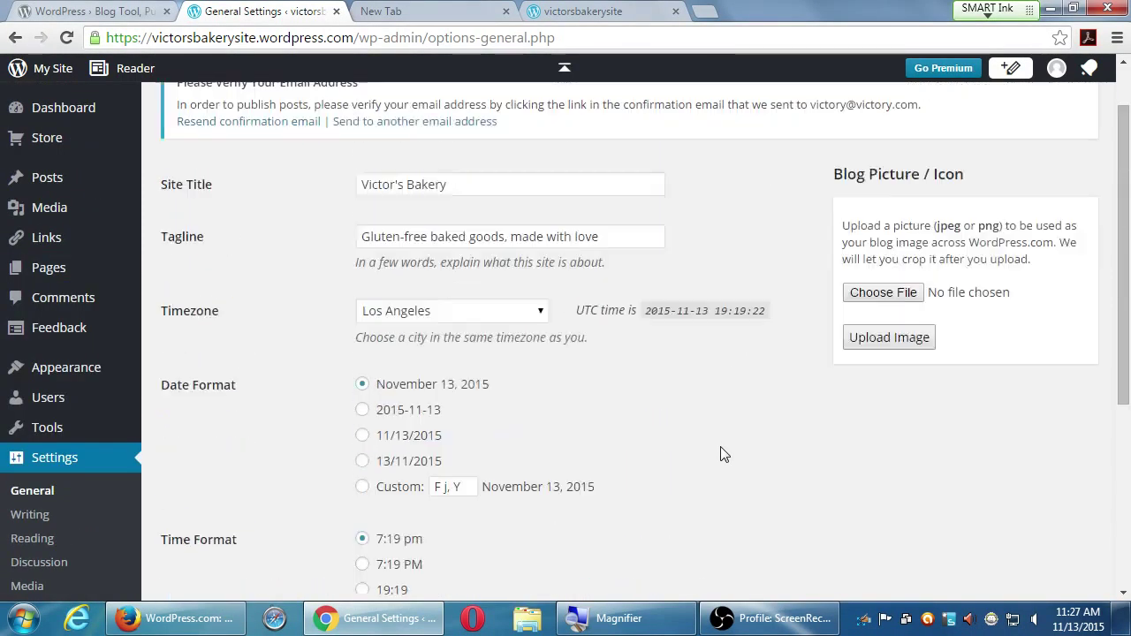
{"action": "scroll", "coordinate": [672, 470], "scroll_direction": "down", "scroll_amount": 5}
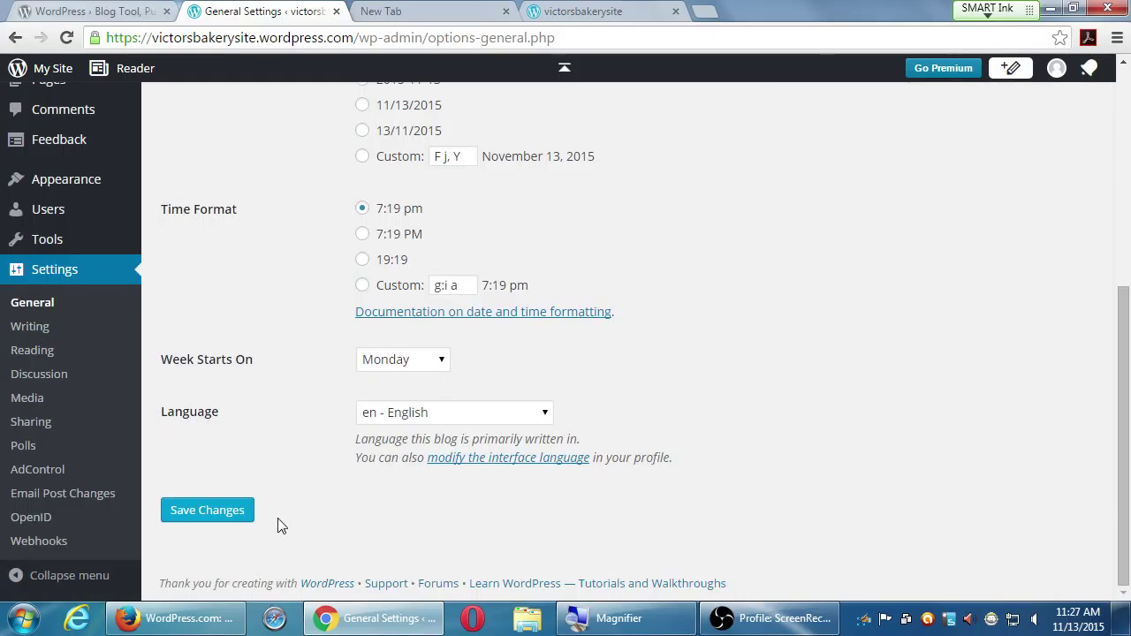
- Save the General Settings and scroll to check the Los Angeles local time
{"action": "left_click", "coordinate": [224, 521]}
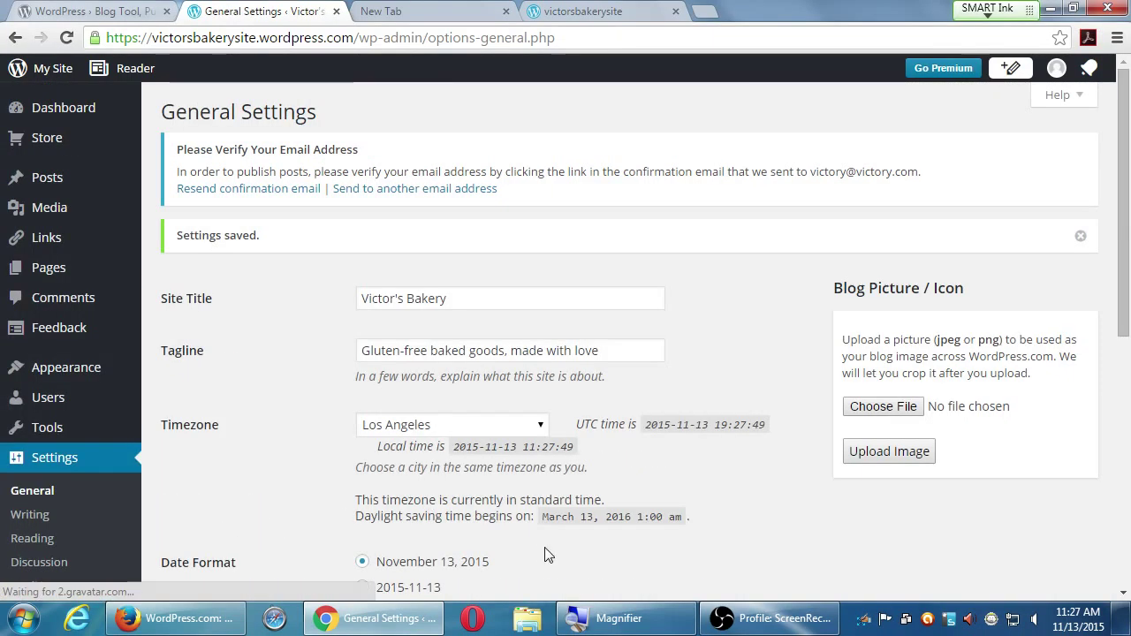
{"action": "scroll", "coordinate": [779, 460], "scroll_direction": "down", "scroll_amount": 4}
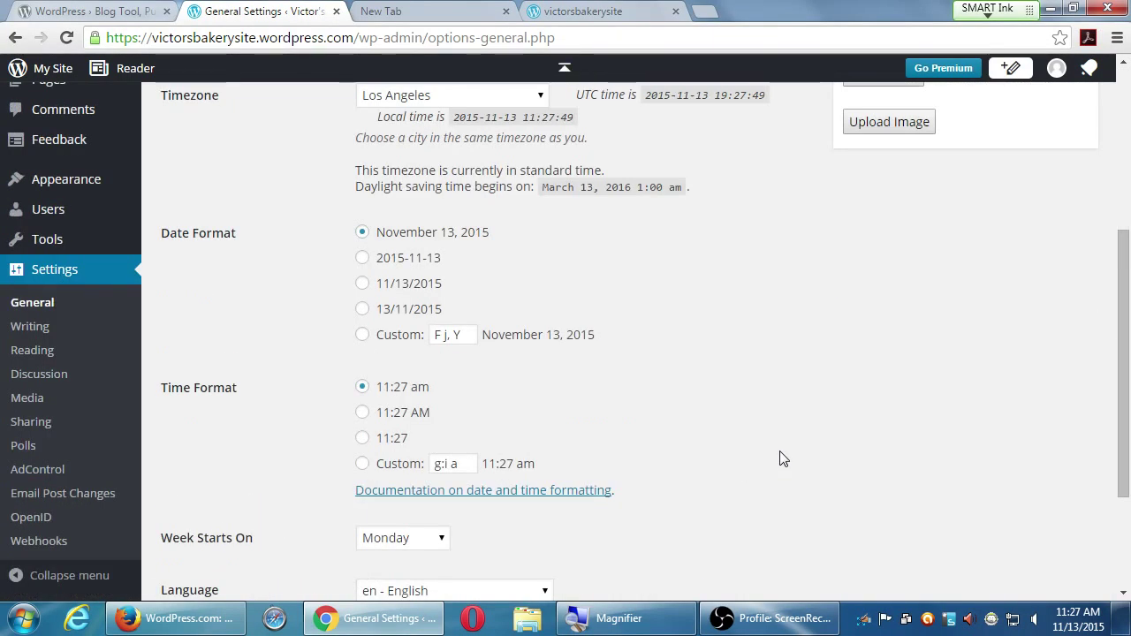
{"action": "scroll", "coordinate": [781, 459], "scroll_direction": "down", "scroll_amount": 2}
{"action": "scroll", "coordinate": [782, 457], "scroll_direction": "up", "scroll_amount": 6}
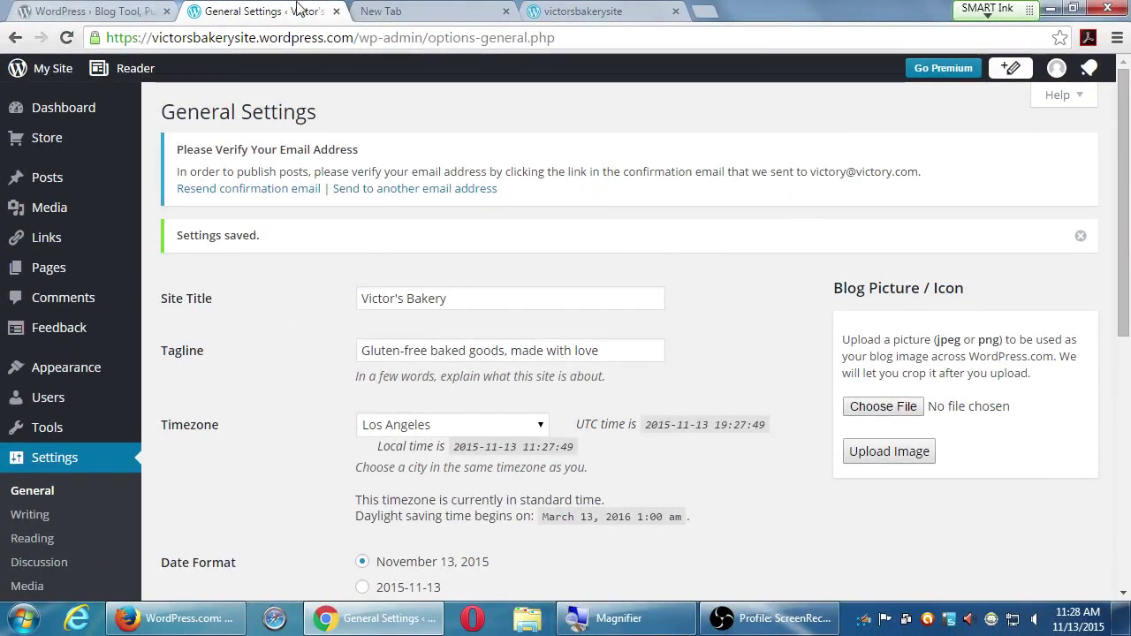
{"action": "scroll", "coordinate": [336, 487], "scroll_direction": "down", "scroll_amount": 3}
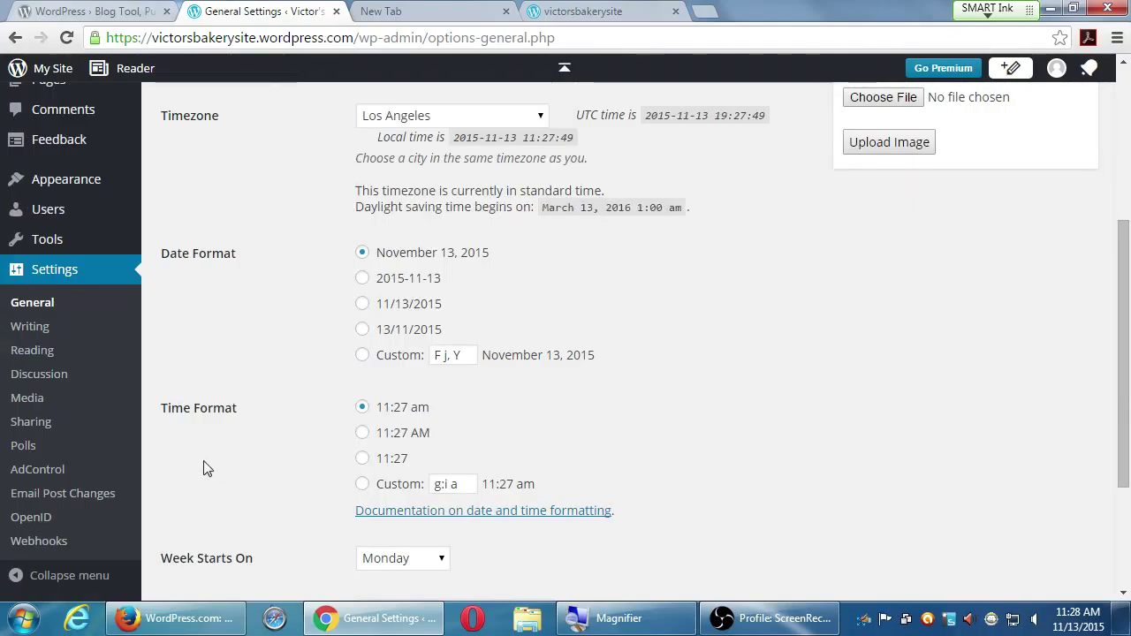
{"action": "scroll", "coordinate": [3, 399], "scroll_direction": "down", "scroll_amount": 1}
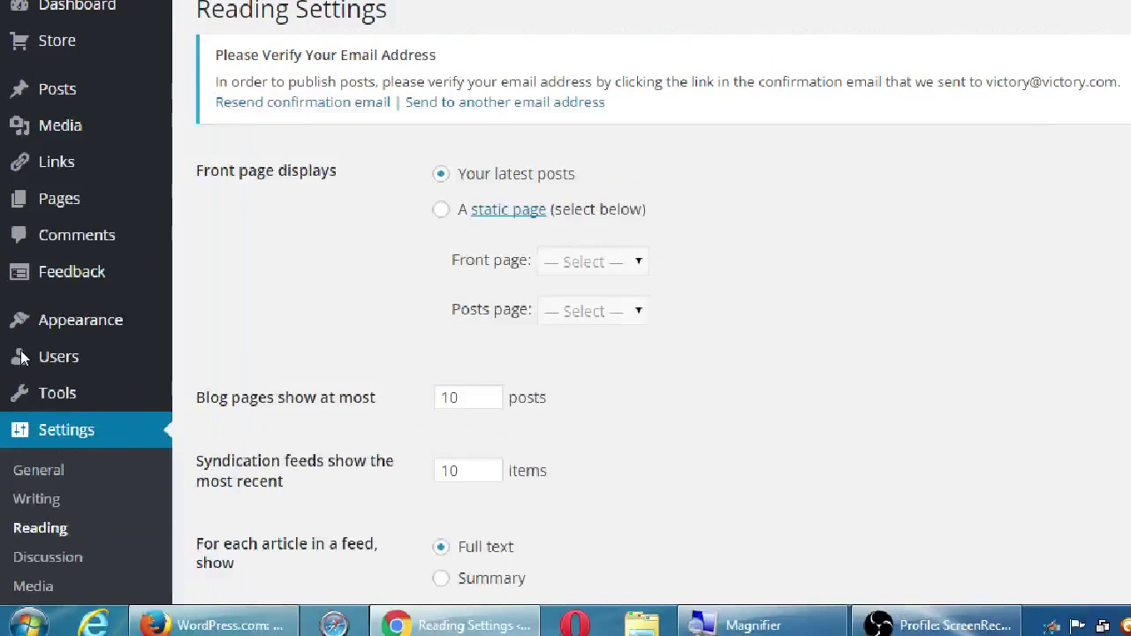
- Scroll through the Reading Settings and highlight the Front page displays label
{"action": "scroll", "coordinate": [780, 427], "scroll_direction": "down", "scroll_amount": 1}
{"action": "scroll", "coordinate": [780, 427], "scroll_direction": "down", "scroll_amount": 15}
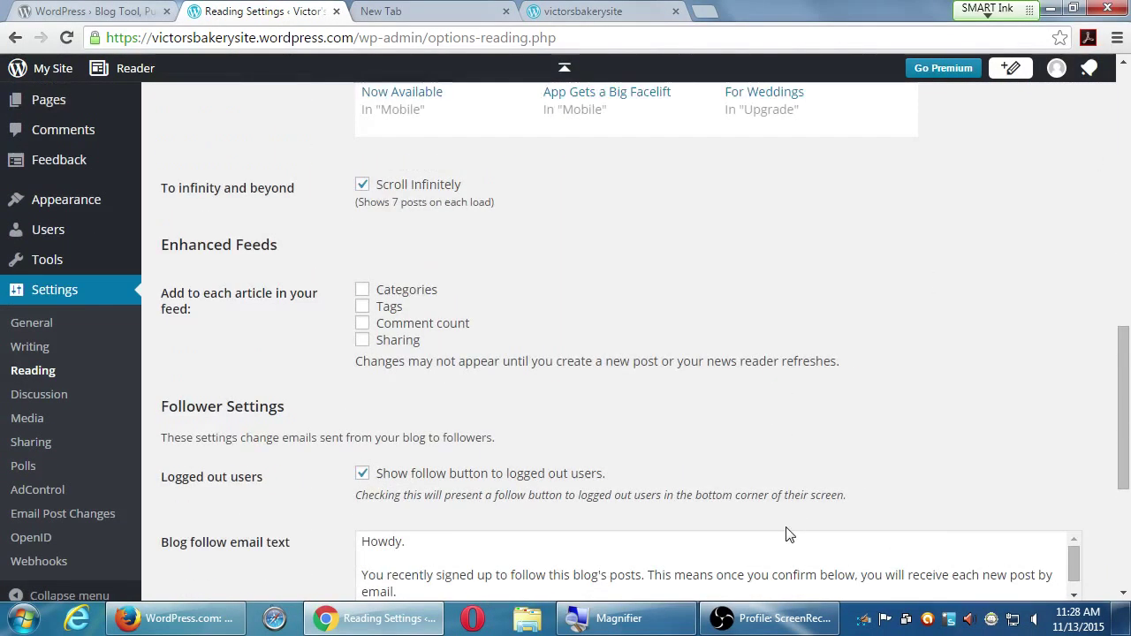
{"action": "scroll", "coordinate": [846, 585], "scroll_direction": "up", "scroll_amount": 15}
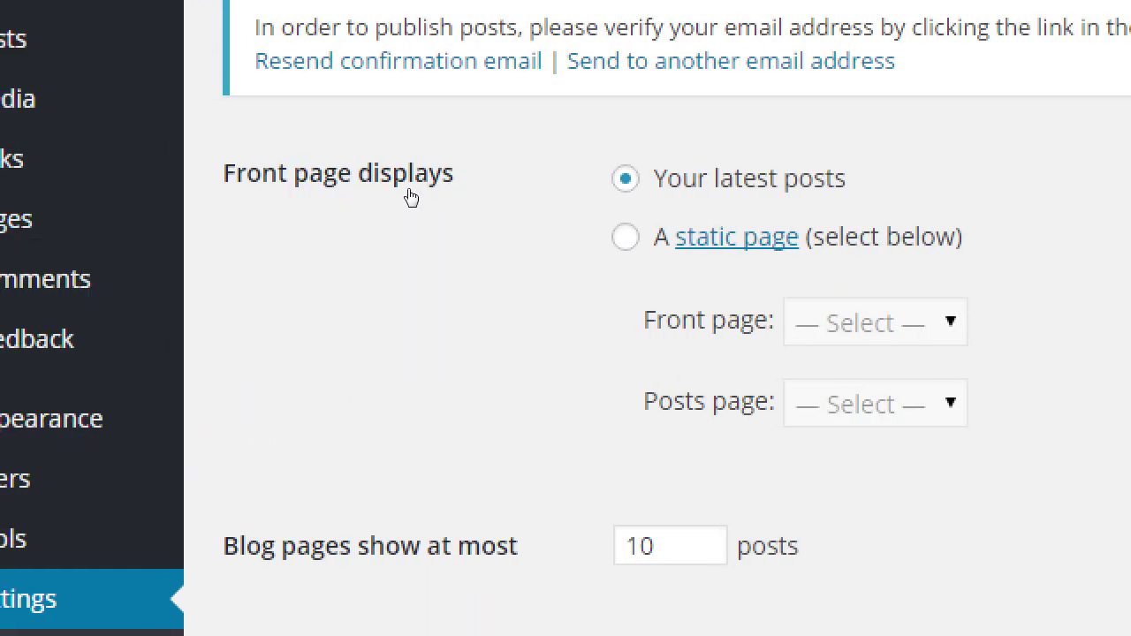
{"action": "left_click_drag", "start_coordinate": [234, 238], "coordinate": [285, 236]}
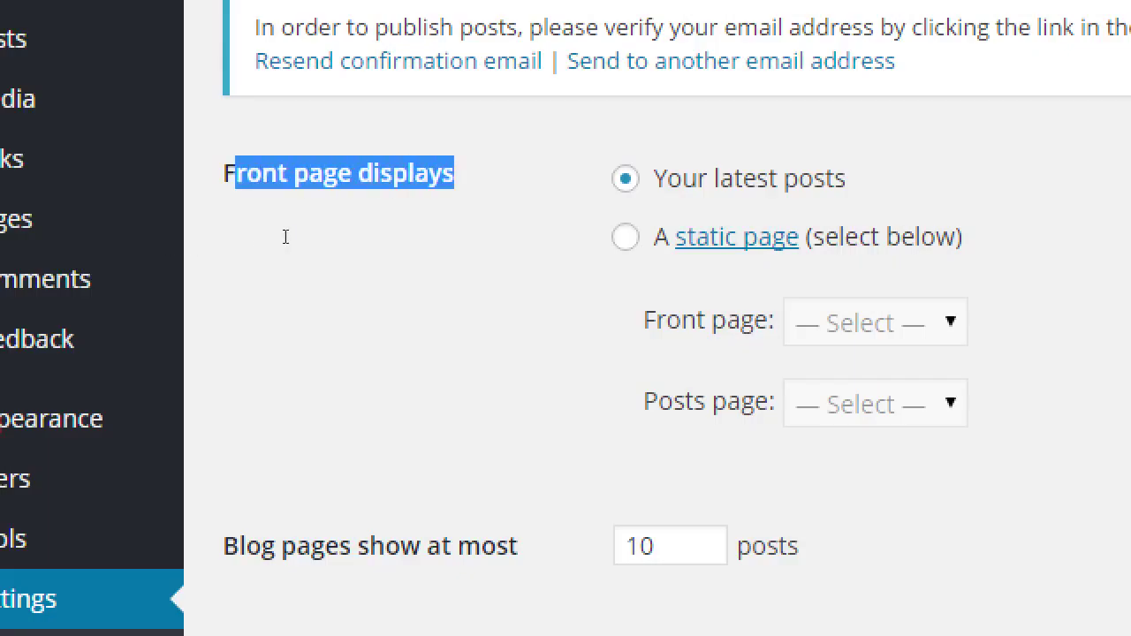
{"action": "left_click", "coordinate": [186, 254]}
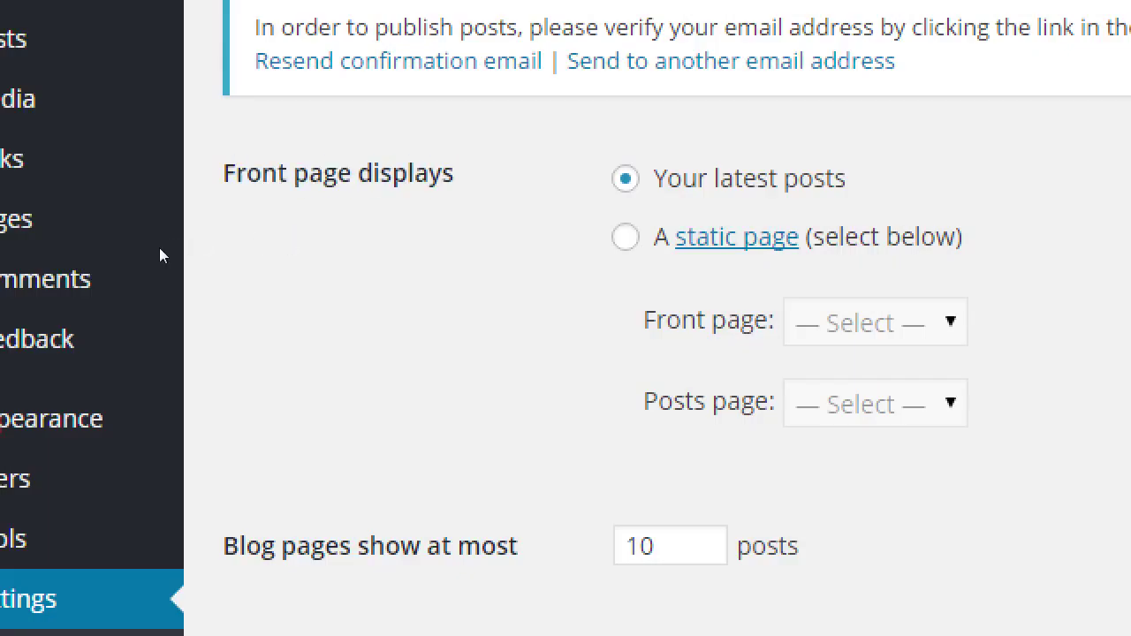
{"action": "left_click_drag", "start_coordinate": [159, 252], "coordinate": [280, 239]}
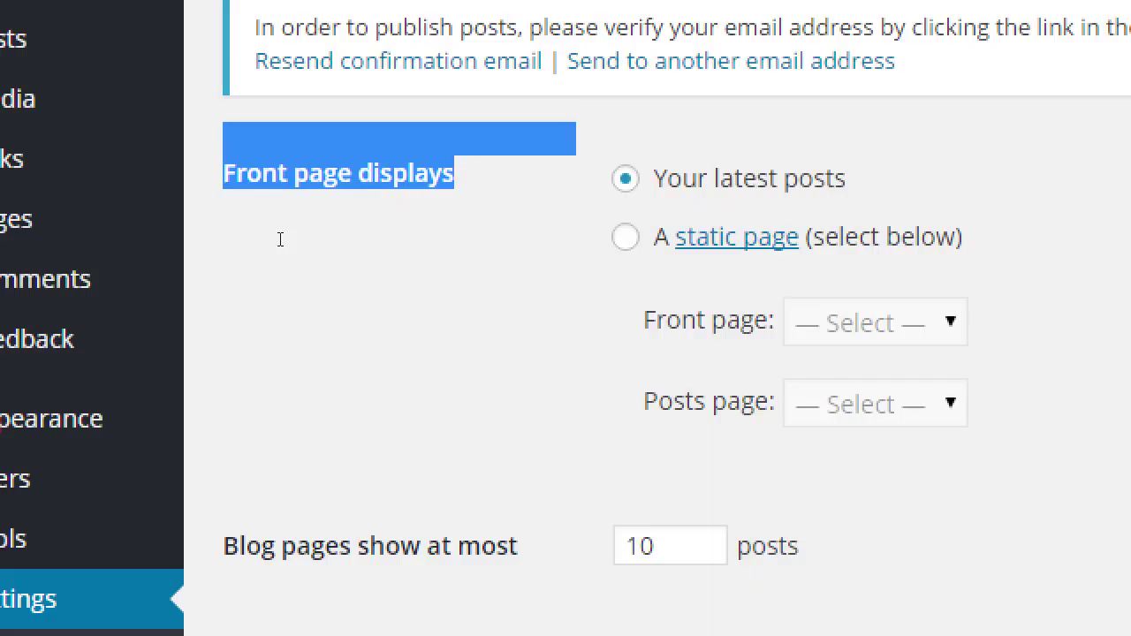
{"action": "left_click", "coordinate": [208, 241]}
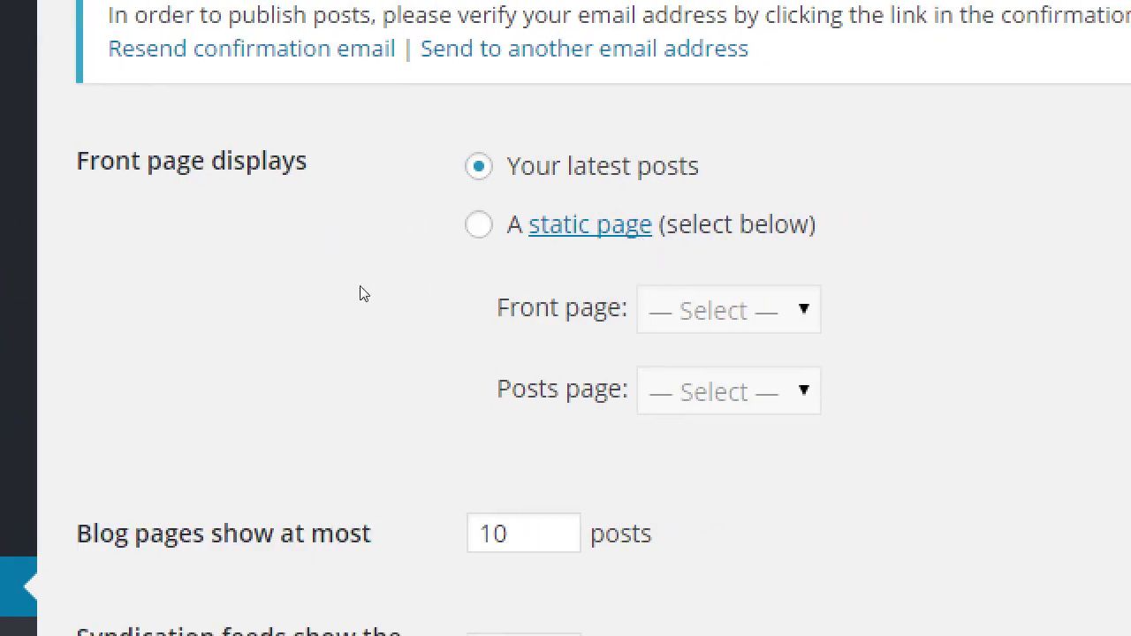
- Load vmcampos.com/blog in the empty new tab
{"action": "key", "text": "Down"}
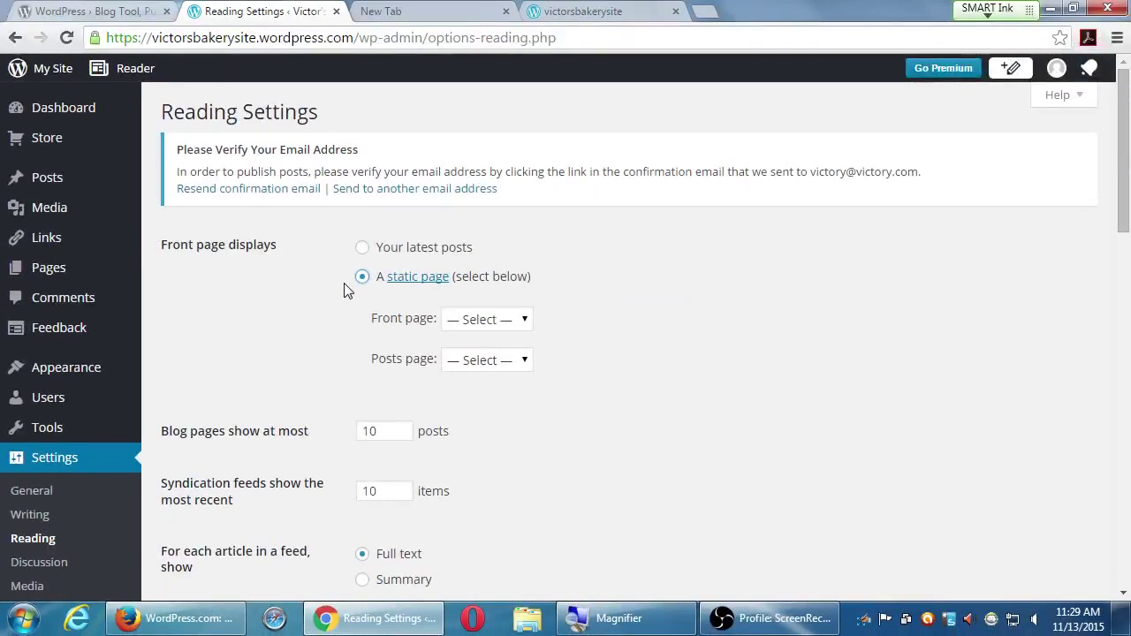
{"action": "key", "text": "ctrl+Tab"}
{"action": "type", "text": "vmca"}
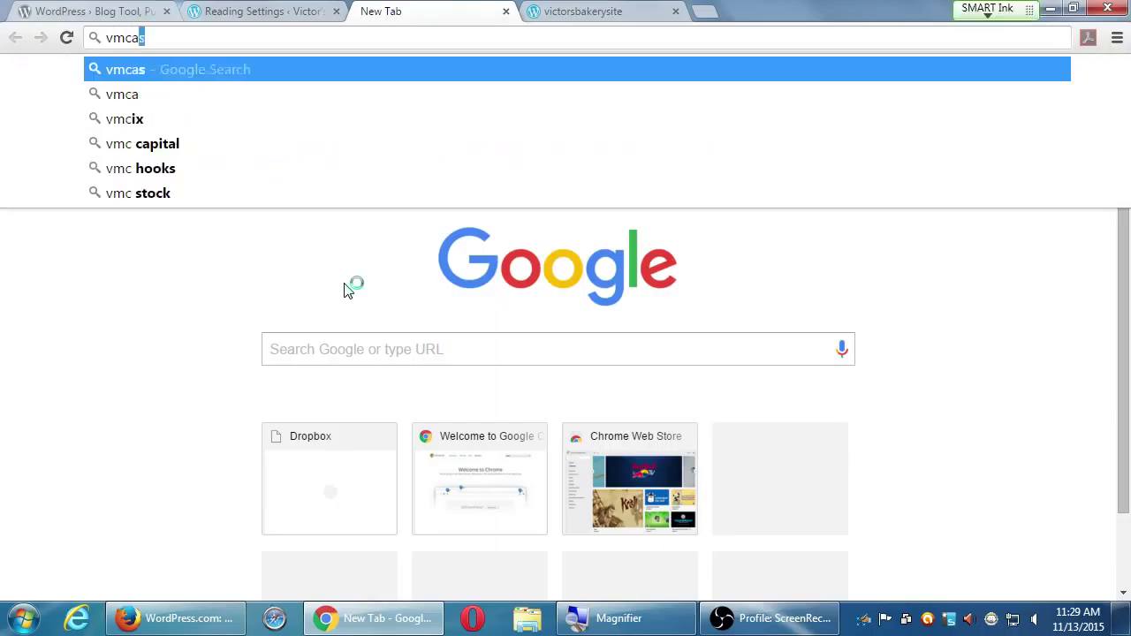
{"action": "type", "text": "mpos.com/blog"}
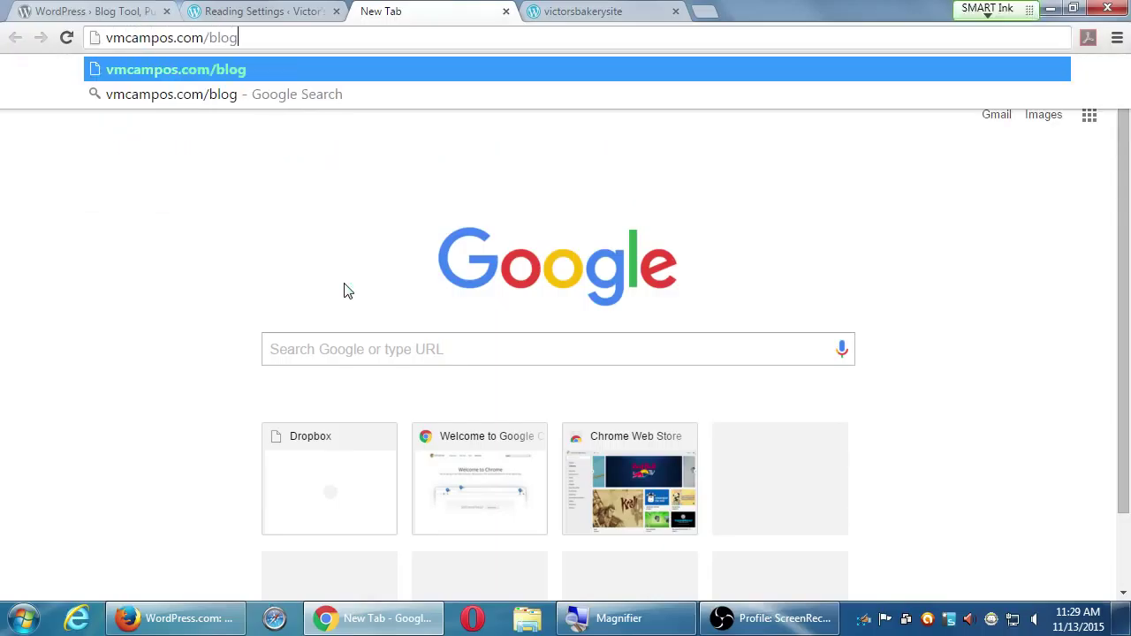
{"action": "key", "text": "Return"}
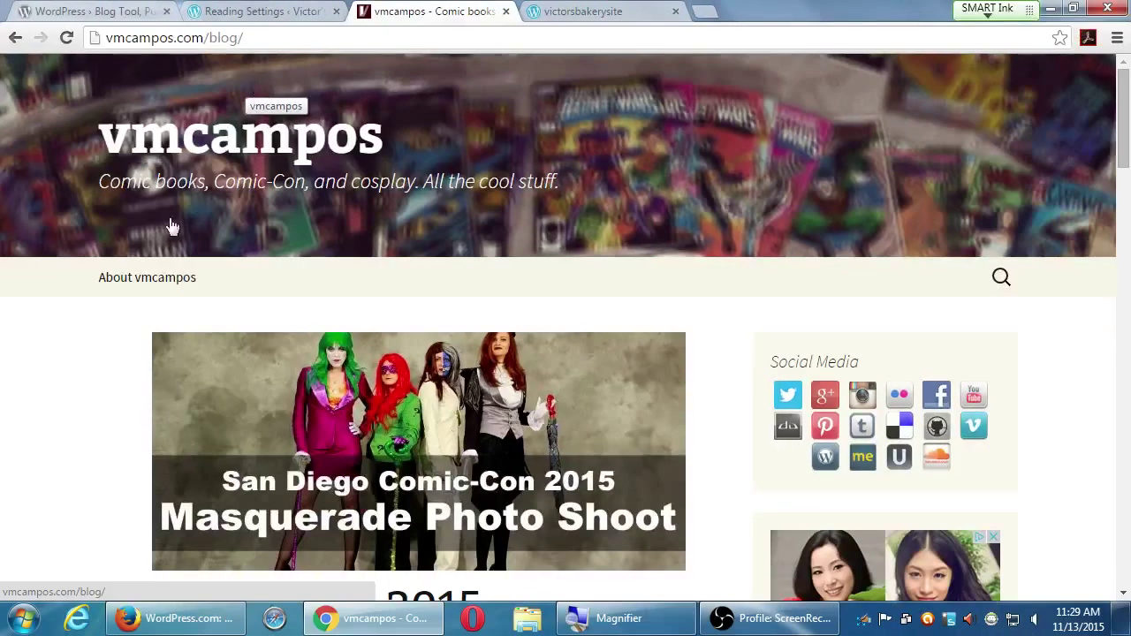
- Scroll down the vmcampos blog and go to its page 2 of older posts
{"action": "scroll", "coordinate": [212, 505], "scroll_direction": "down", "scroll_amount": 1}
{"action": "scroll", "coordinate": [67, 286], "scroll_direction": "down", "scroll_amount": 1}
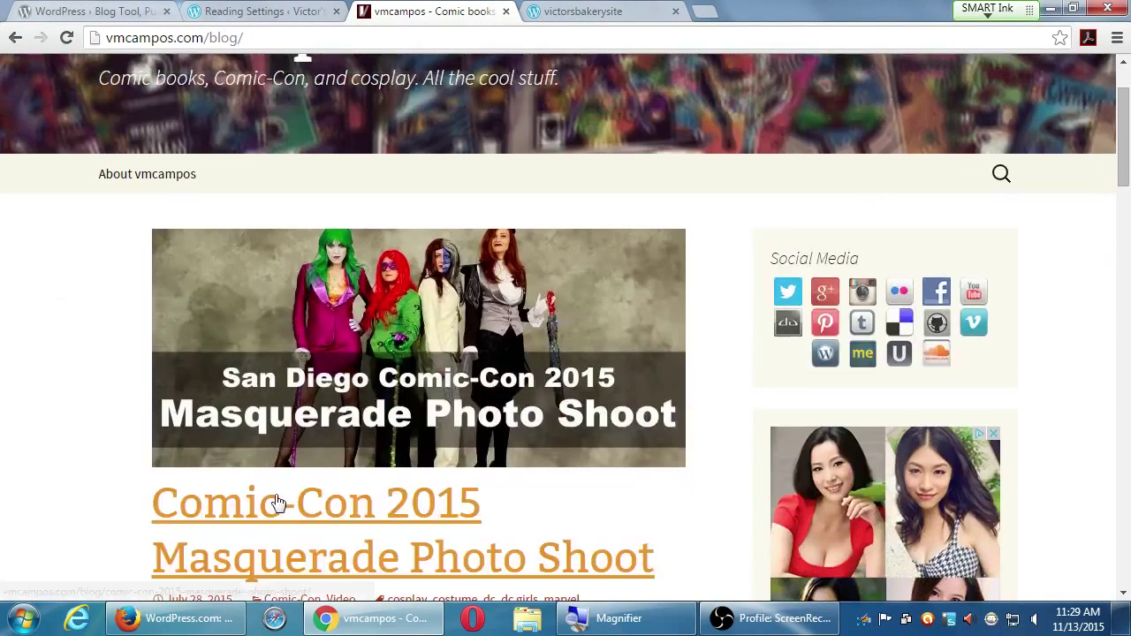
{"action": "scroll", "coordinate": [265, 512], "scroll_direction": "down", "scroll_amount": 1}
{"action": "scroll", "coordinate": [269, 516], "scroll_direction": "down", "scroll_amount": 4}
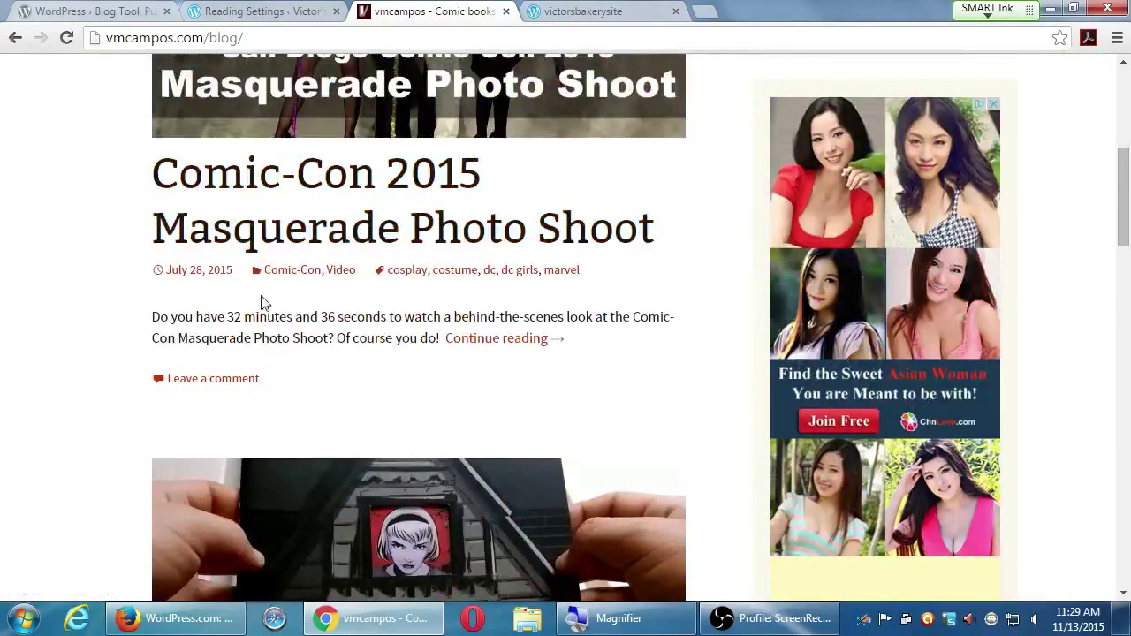
{"action": "scroll", "coordinate": [274, 203], "scroll_direction": "down", "scroll_amount": 3}
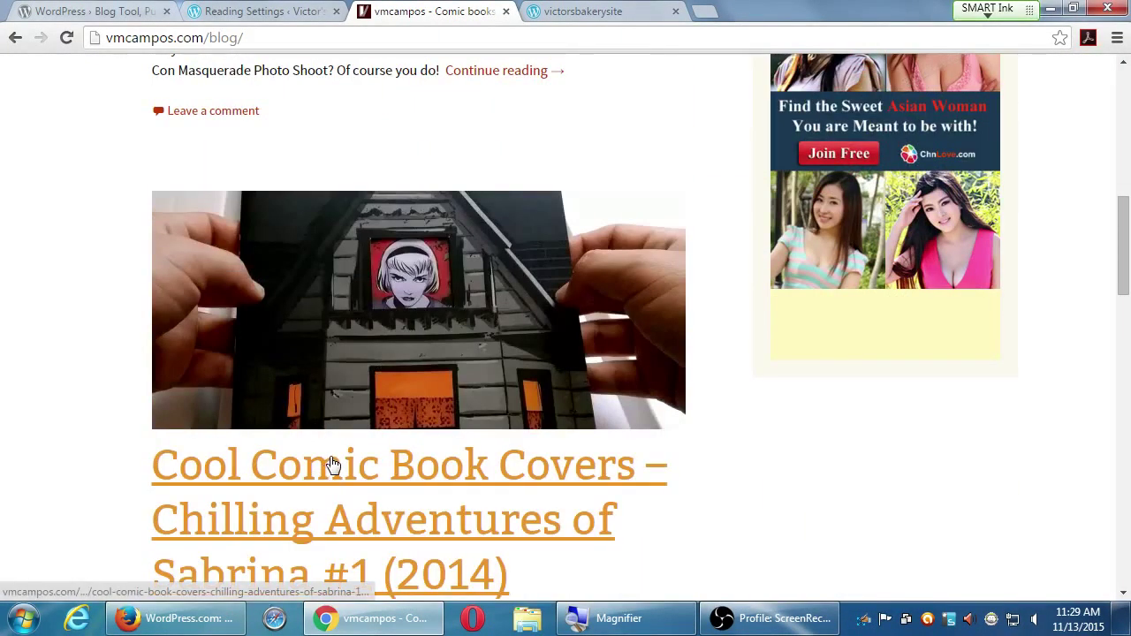
{"action": "scroll", "coordinate": [334, 463], "scroll_direction": "up", "scroll_amount": 4}
{"action": "scroll", "coordinate": [232, 371], "scroll_direction": "down", "scroll_amount": 7}
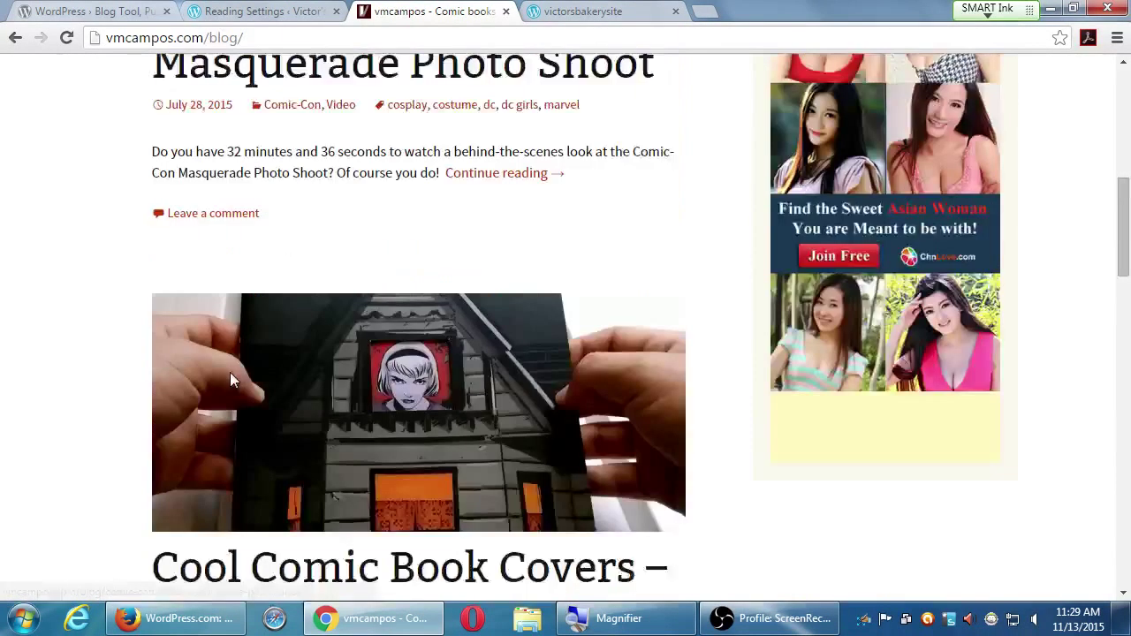
{"action": "scroll", "coordinate": [221, 380], "scroll_direction": "down", "scroll_amount": 5}
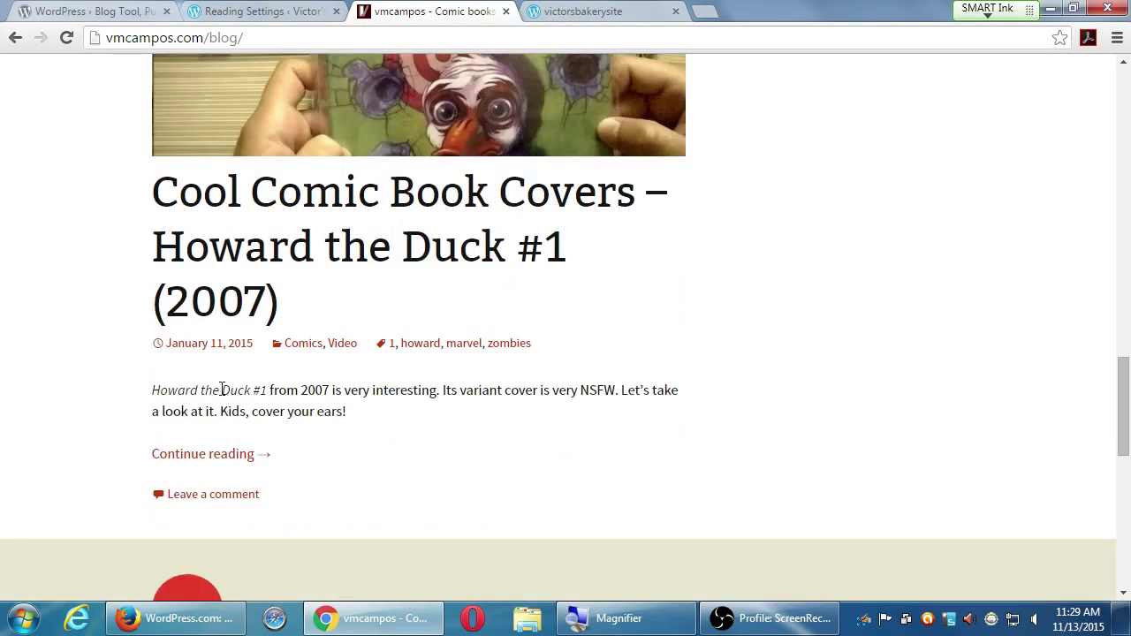
{"action": "scroll", "coordinate": [209, 384], "scroll_direction": "down", "scroll_amount": 1}
{"action": "left_click", "coordinate": [187, 563]}
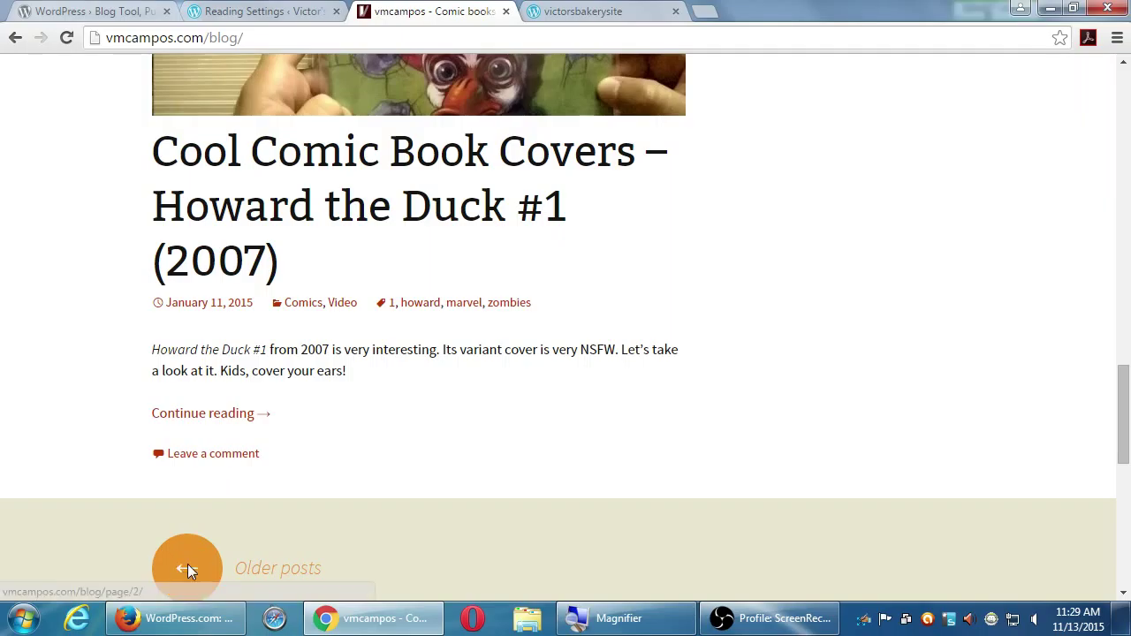
- Scroll through page 2, then return to the WordPress.org tab
{"action": "scroll", "coordinate": [187, 530], "scroll_direction": "down", "scroll_amount": 10}
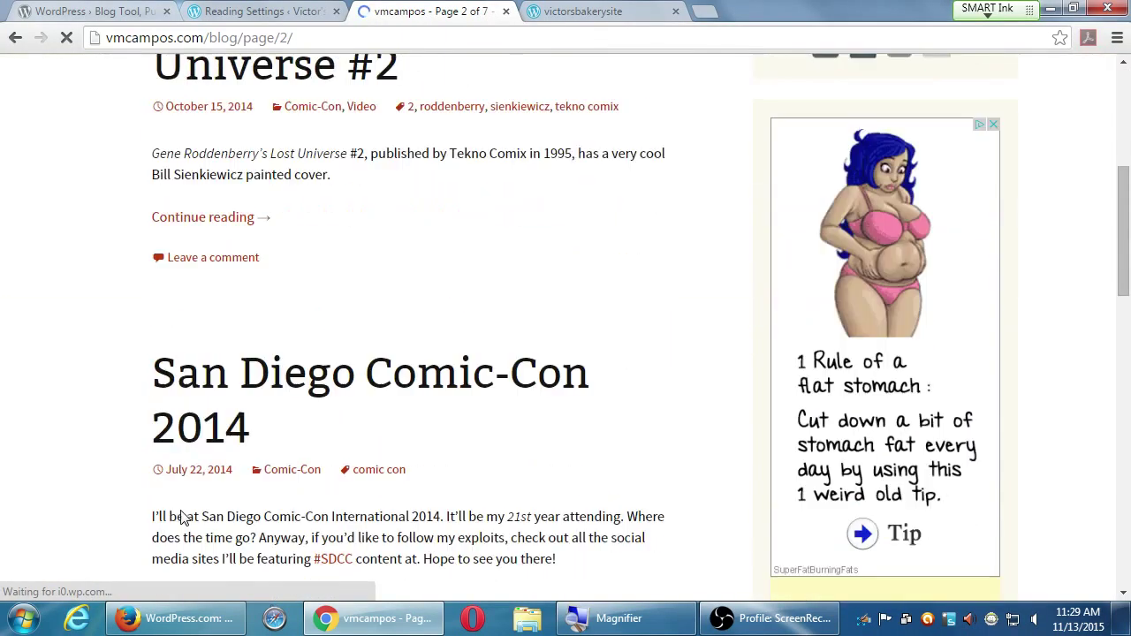
{"action": "scroll", "coordinate": [181, 519], "scroll_direction": "down", "scroll_amount": 3}
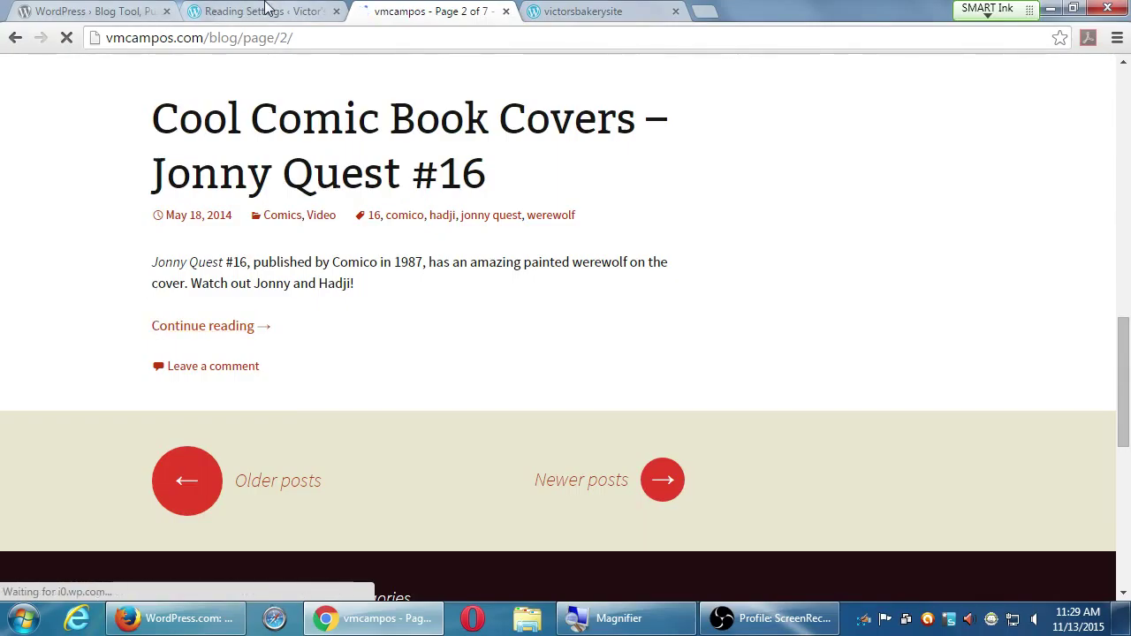
{"action": "left_click", "coordinate": [148, 9]}
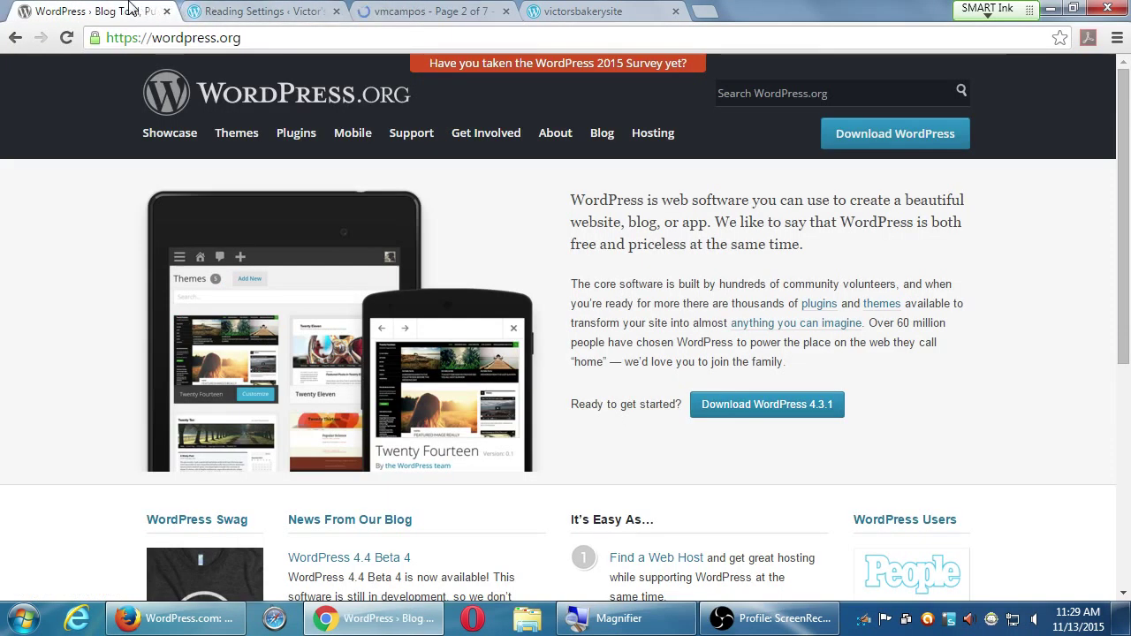
- Close the WordPress.org tab, set the front page to 'Your latest posts', and view the blog's site
{"action": "left_click", "coordinate": [166, 11]}
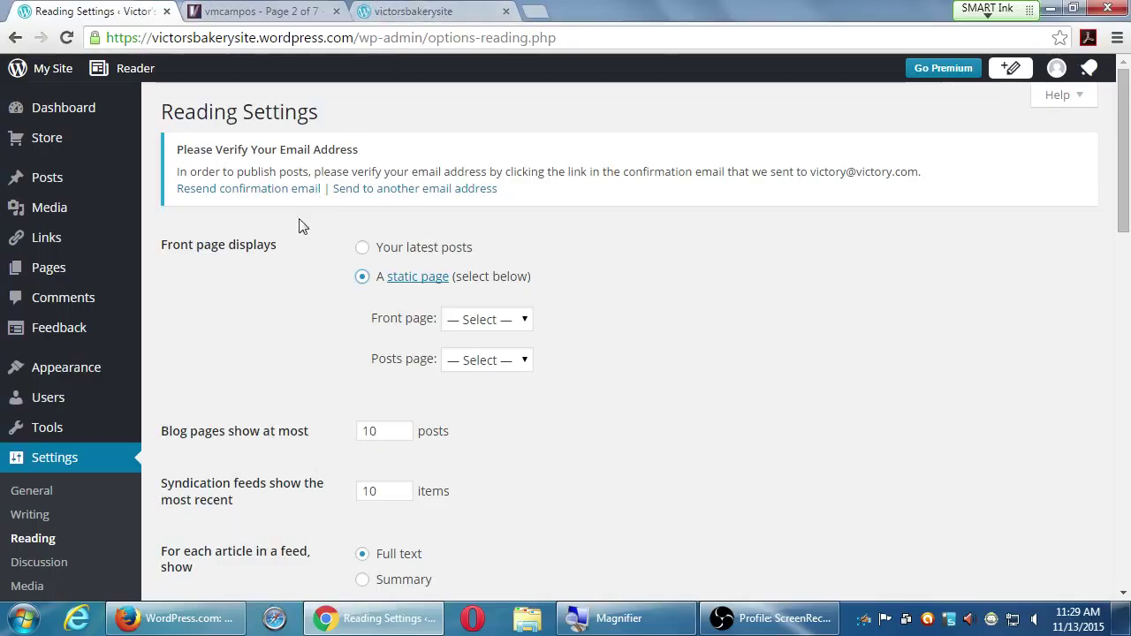
{"action": "left_click", "coordinate": [361, 249]}
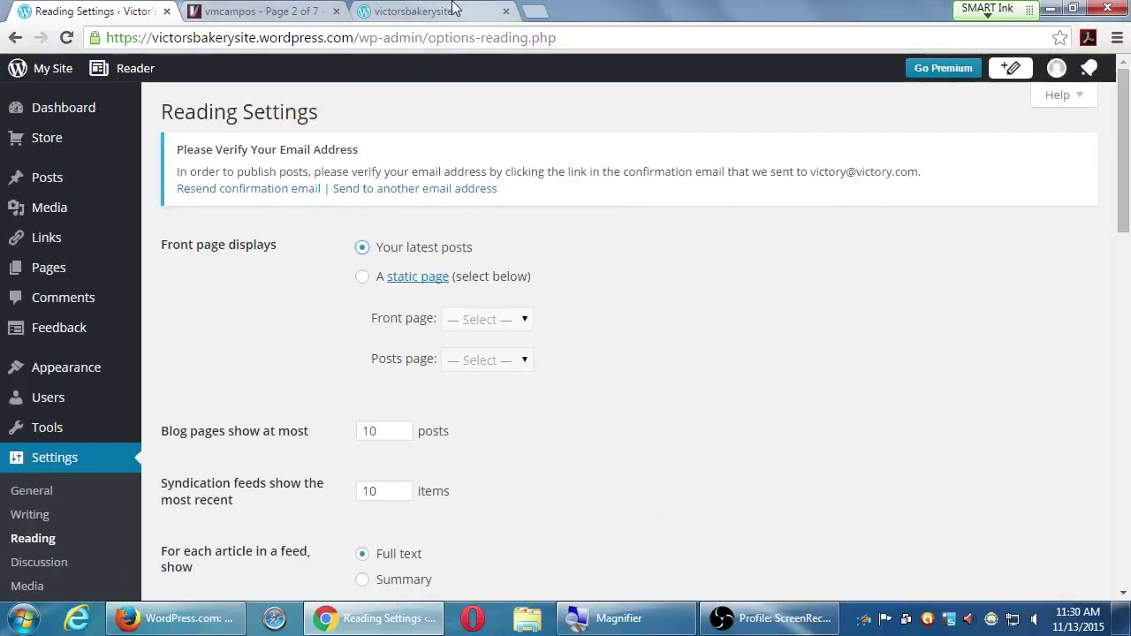
{"action": "left_click", "coordinate": [455, 11]}
- Search for 'italianissimo' and open the Italianissimo Trattoria Chula Vista restaurant website
{"action": "left_click", "coordinate": [442, 33]}
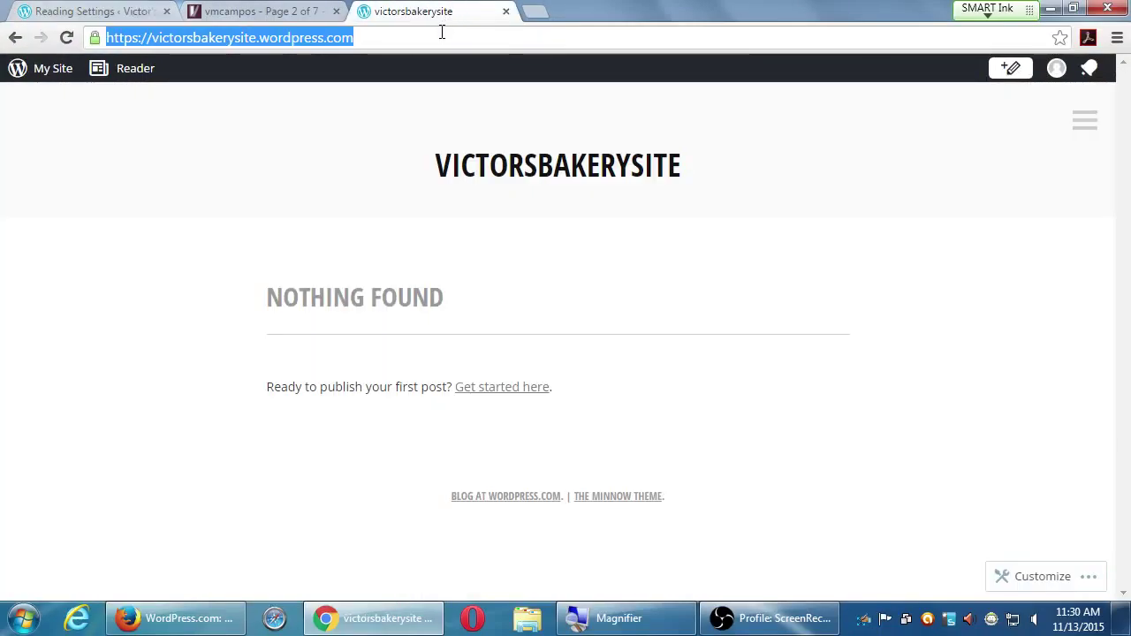
{"action": "type", "text": "italianissimo"}
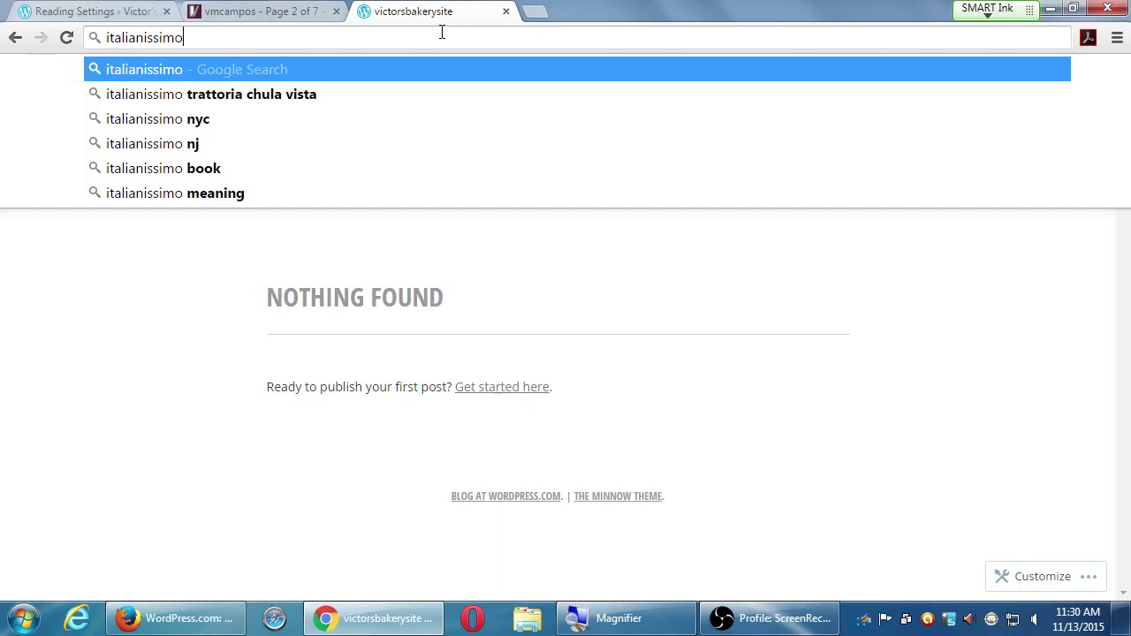
{"action": "key", "text": "Down"}
{"action": "key", "text": "Return"}
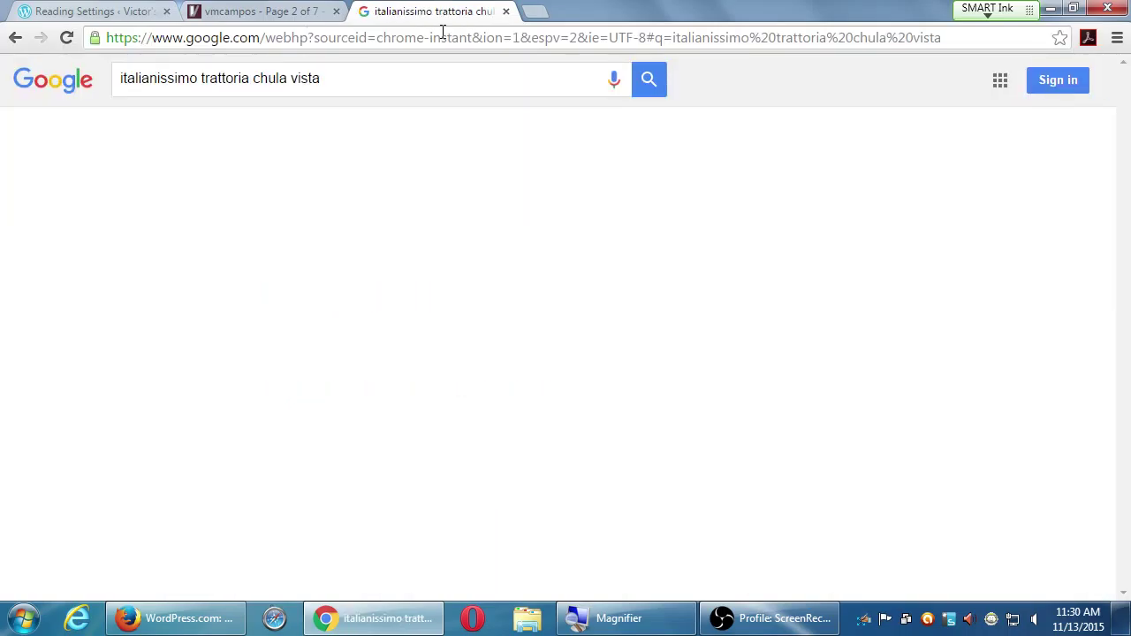
{"action": "left_click", "coordinate": [321, 216]}
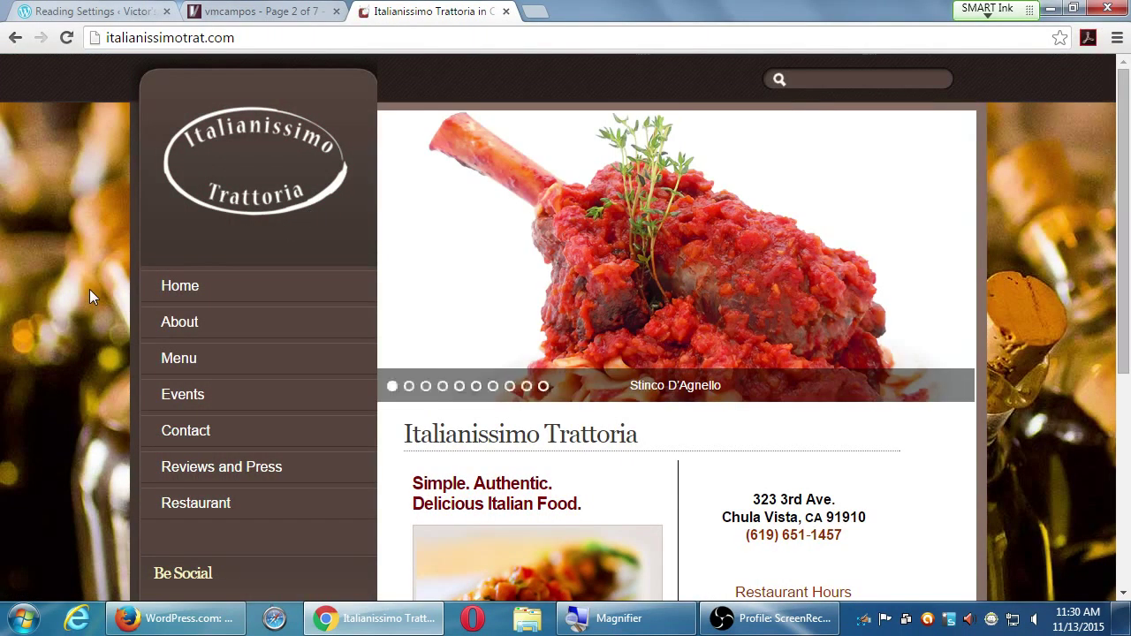
- Browse the Italianissimo homepage, advancing its photo slider to the Farfalle Pesto photo, then return to Reading Settings
{"action": "scroll", "coordinate": [89, 291], "scroll_direction": "down", "scroll_amount": 5}
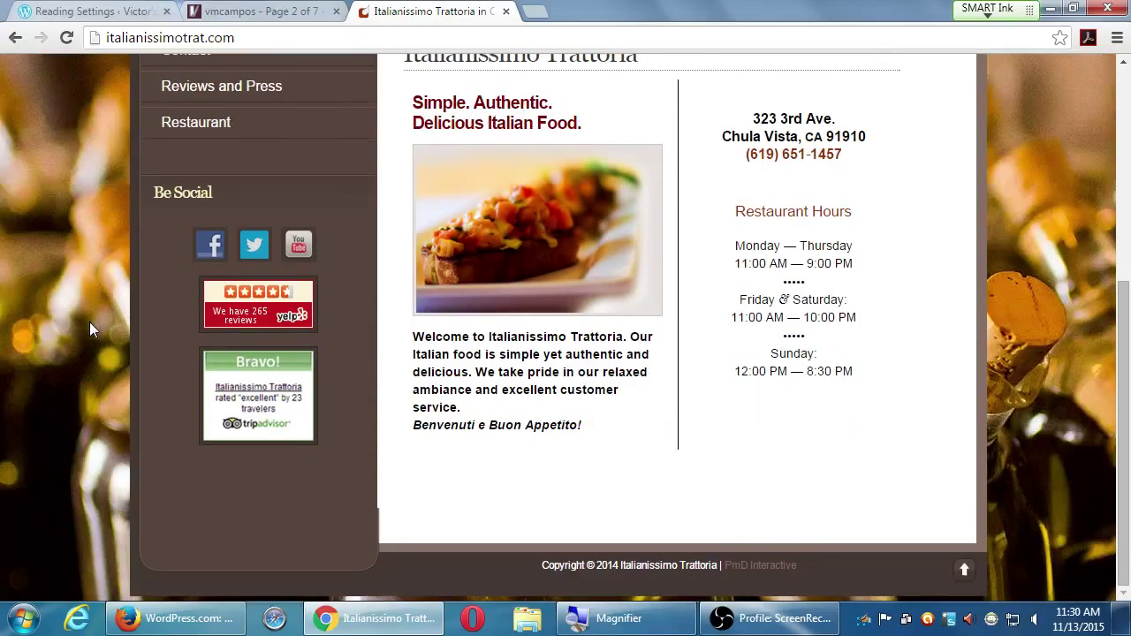
{"action": "scroll", "coordinate": [90, 322], "scroll_direction": "up", "scroll_amount": 5}
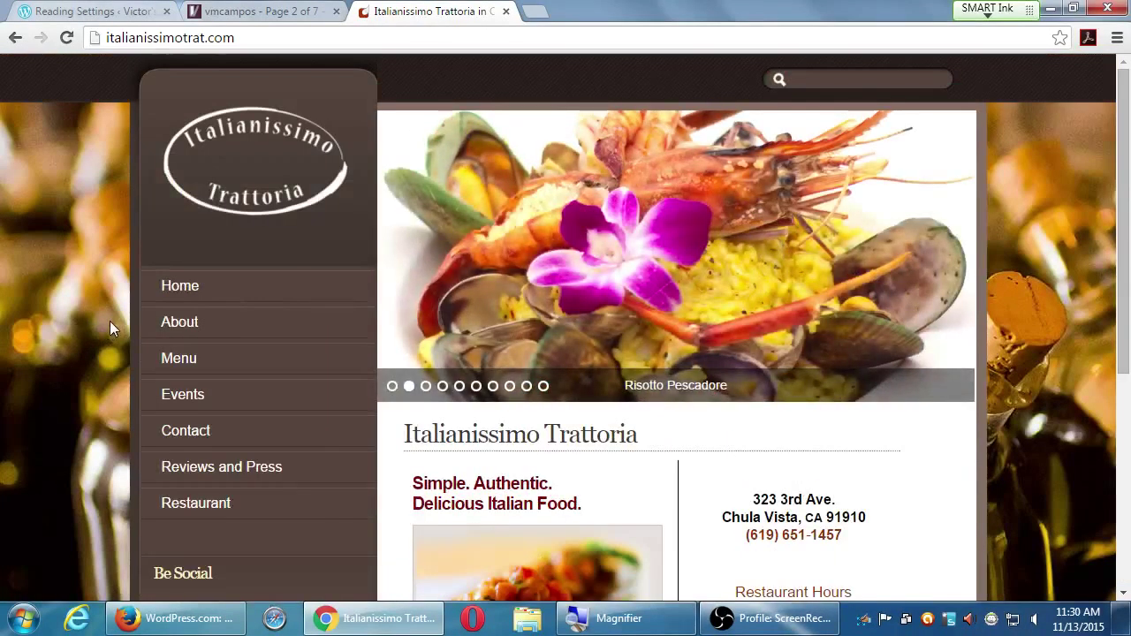
{"action": "scroll", "coordinate": [110, 320], "scroll_direction": "down", "scroll_amount": 5}
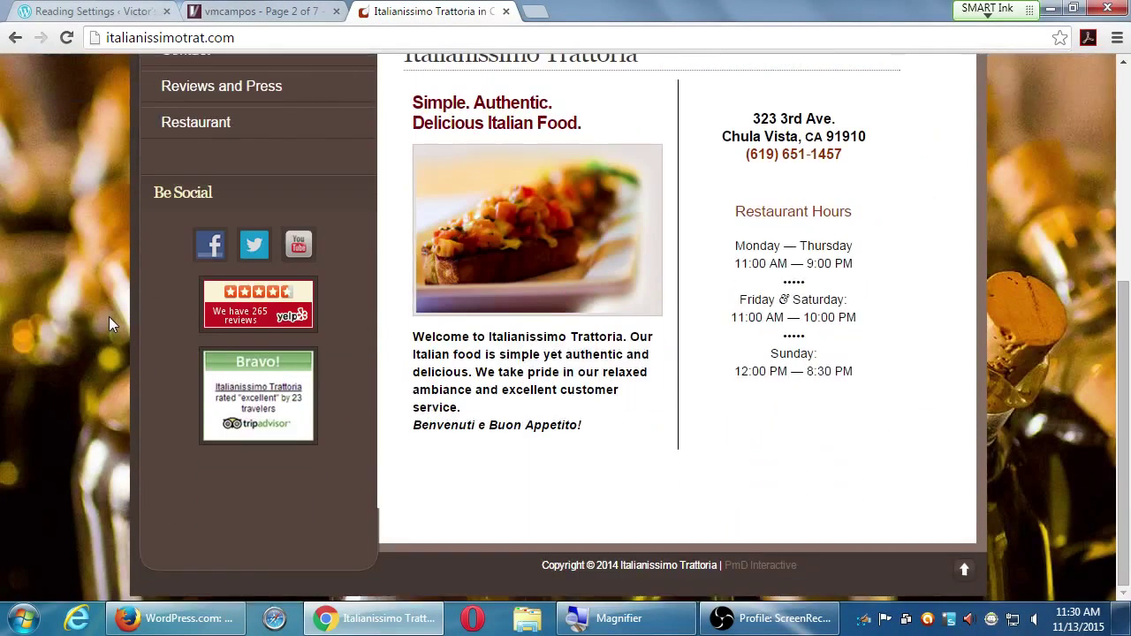
{"action": "scroll", "coordinate": [109, 321], "scroll_direction": "up", "scroll_amount": 5}
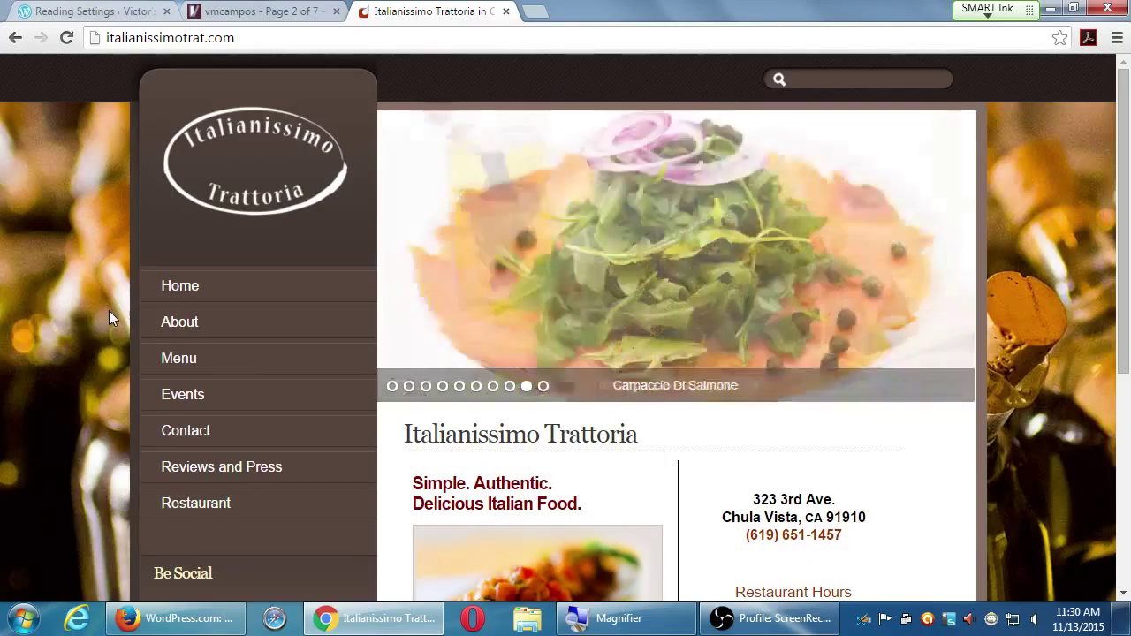
{"action": "scroll", "coordinate": [111, 310], "scroll_direction": "down", "scroll_amount": 5}
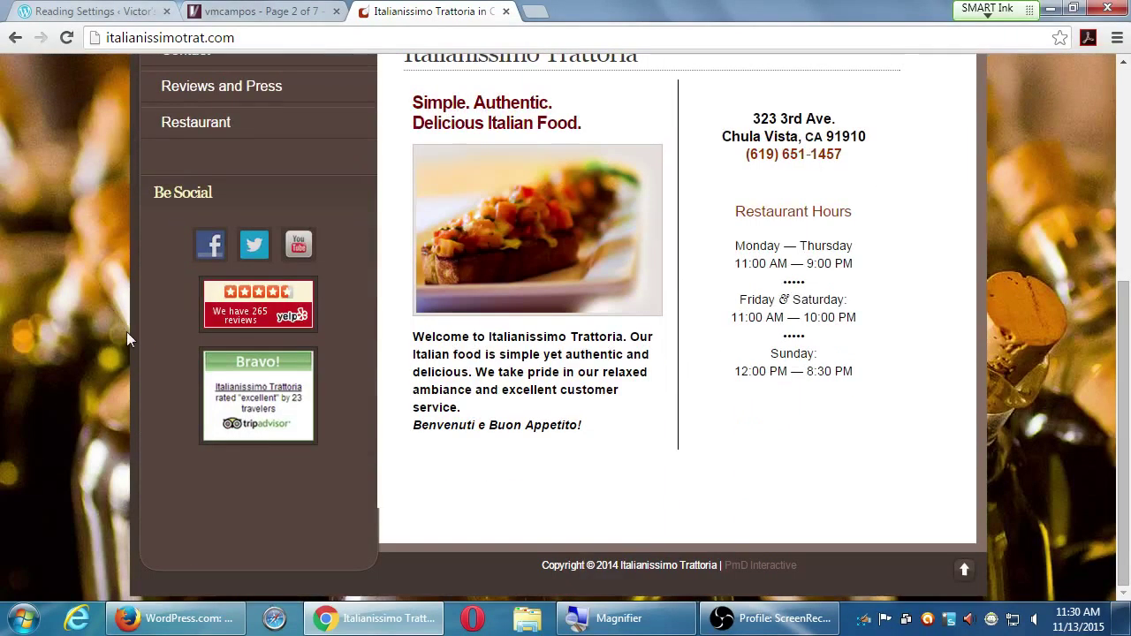
{"action": "scroll", "coordinate": [131, 347], "scroll_direction": "up", "scroll_amount": 5}
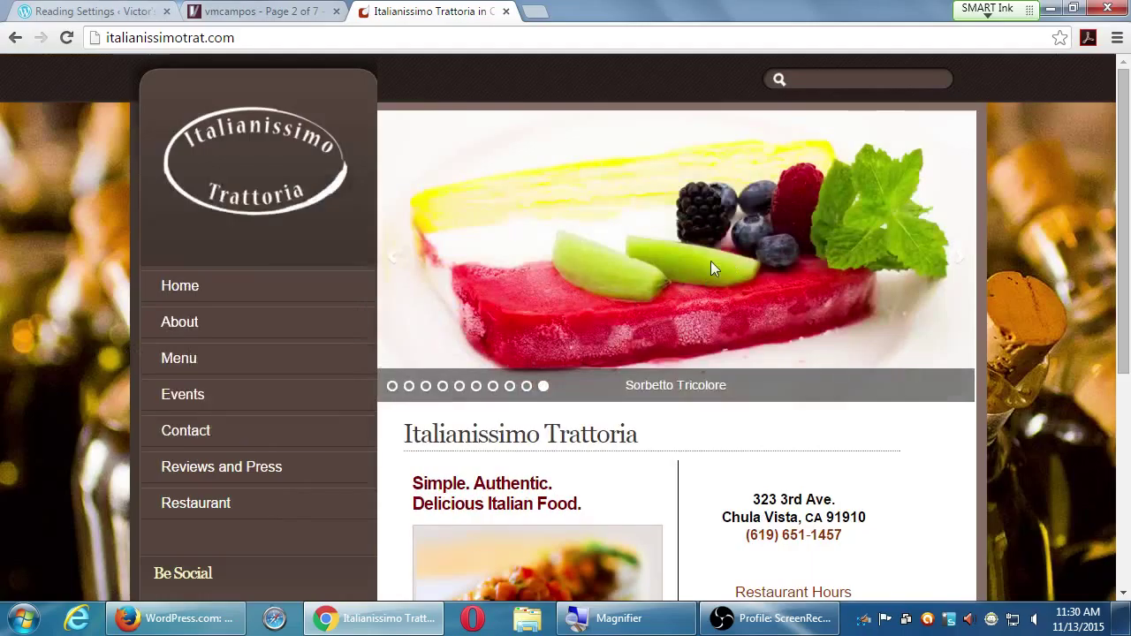
{"action": "left_click", "coordinate": [962, 265]}
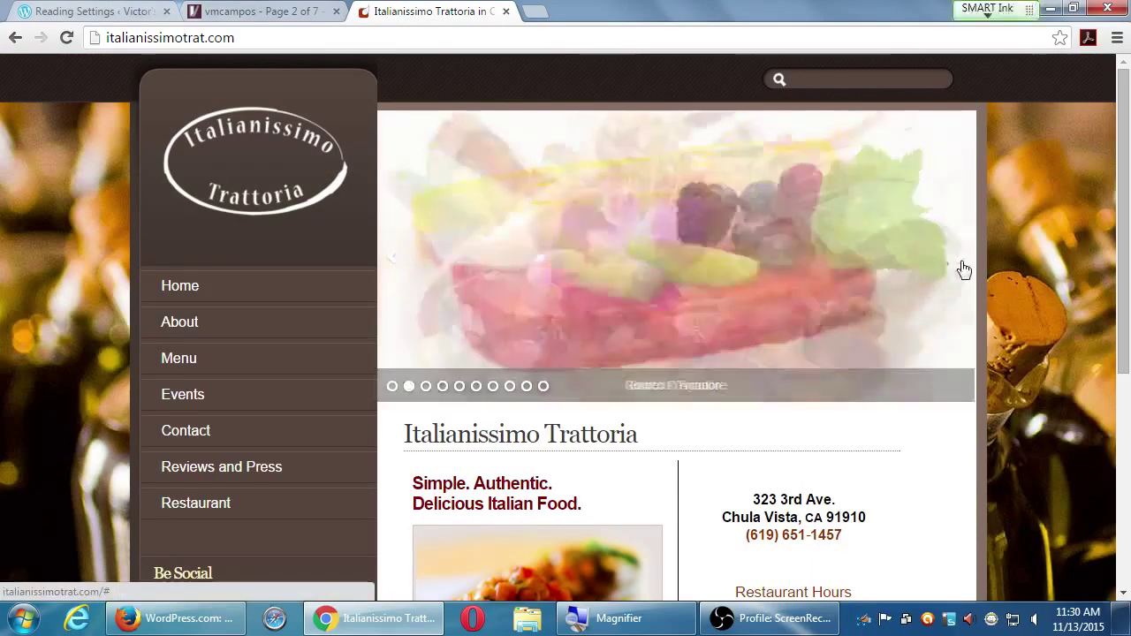
{"action": "left_click", "coordinate": [962, 267]}
{"action": "left_click", "coordinate": [963, 266]}
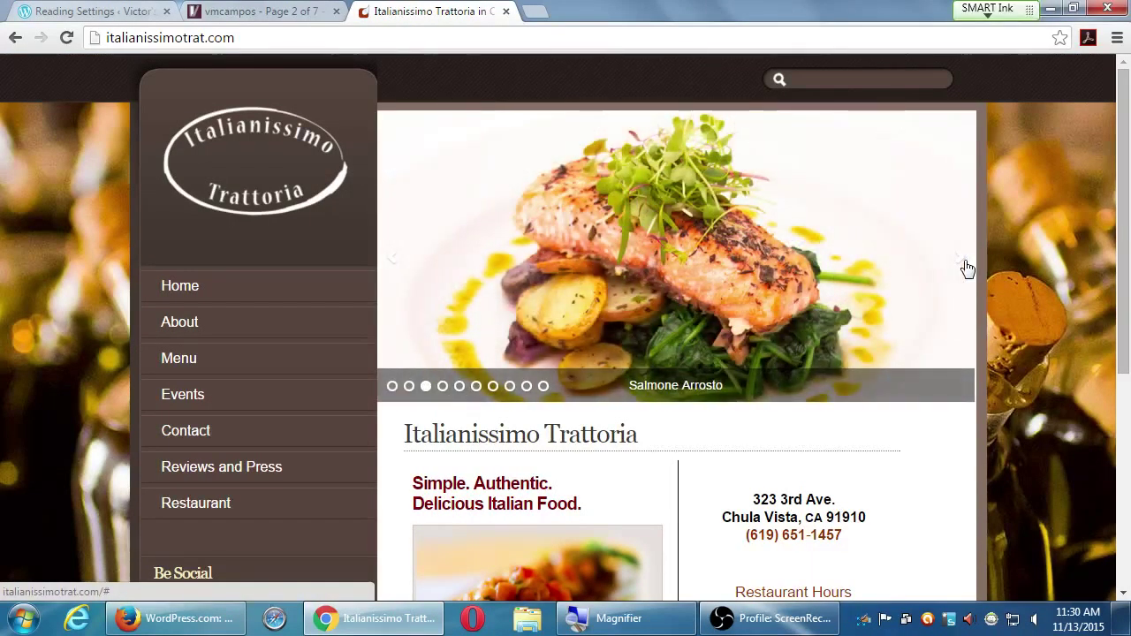
{"action": "left_click", "coordinate": [965, 268]}
{"action": "scroll", "coordinate": [671, 460], "scroll_direction": "down", "scroll_amount": 3}
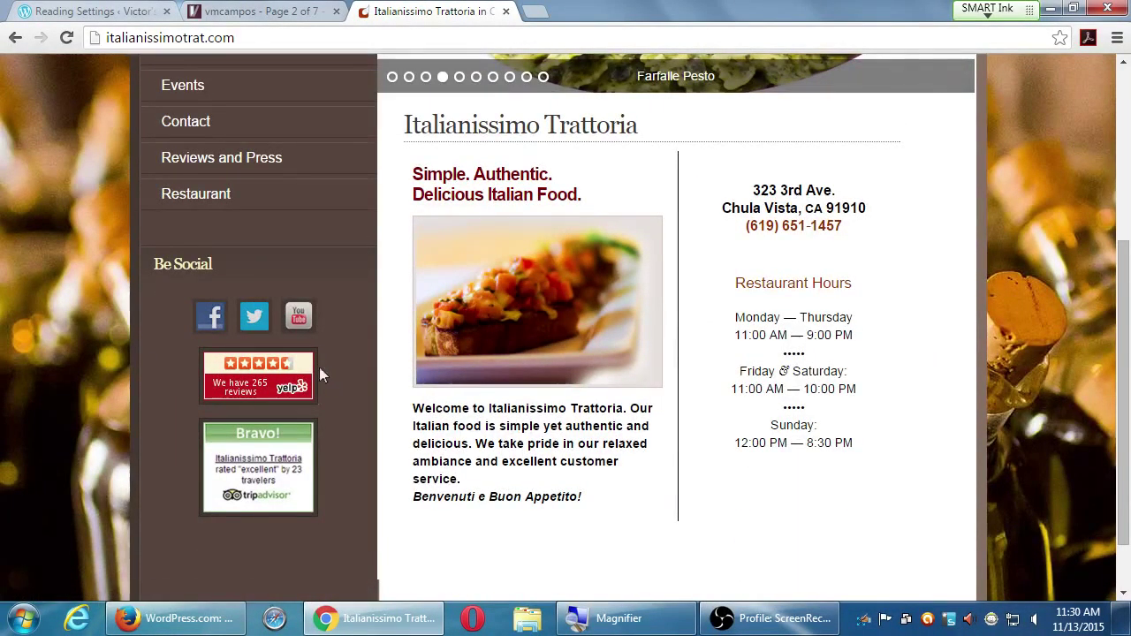
{"action": "scroll", "coordinate": [442, 378], "scroll_direction": "up", "scroll_amount": 2}
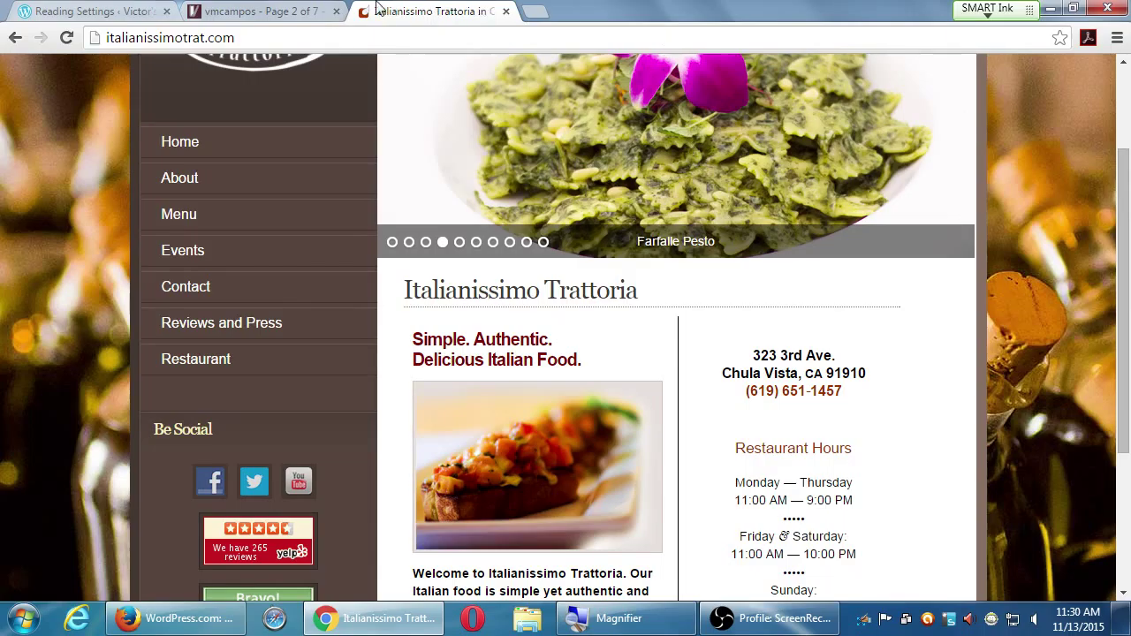
{"action": "left_click", "coordinate": [72, 11]}
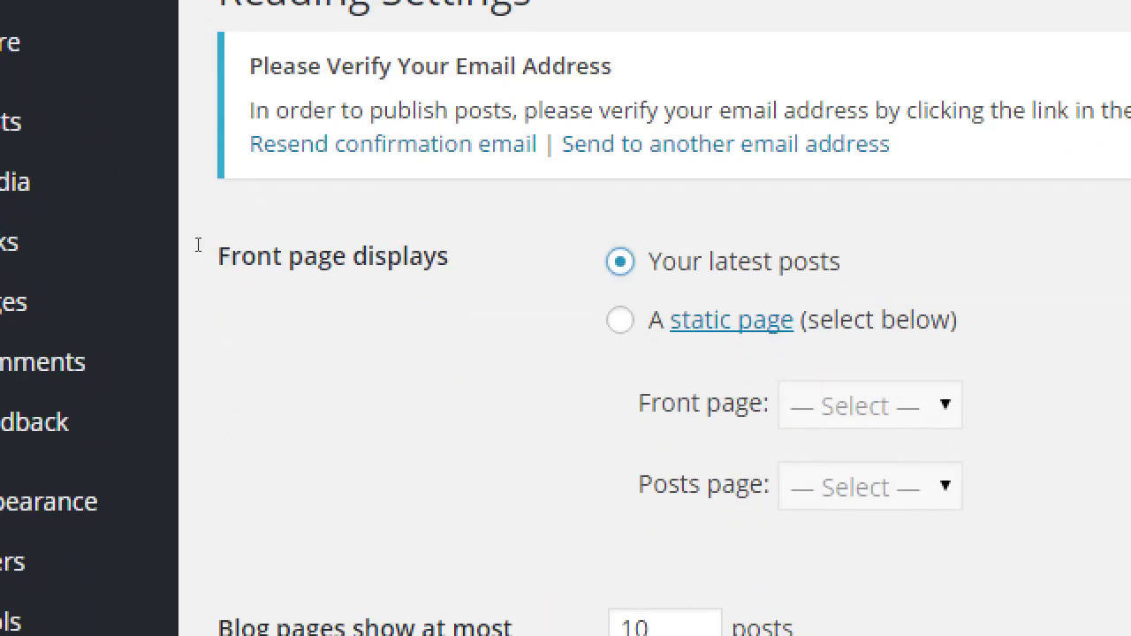
{"action": "left_click_drag", "start_coordinate": [286, 256], "coordinate": [366, 258]}
{"action": "left_click", "coordinate": [362, 282]}
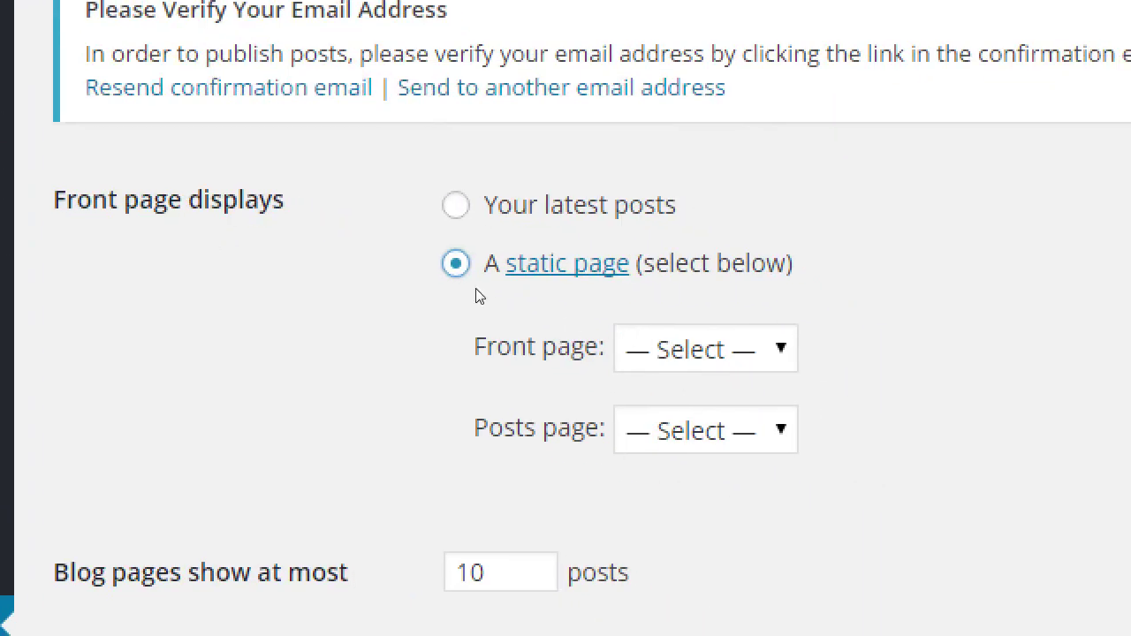
{"action": "left_click_drag", "start_coordinate": [385, 320], "coordinate": [416, 330]}
{"action": "left_click", "coordinate": [361, 328]}
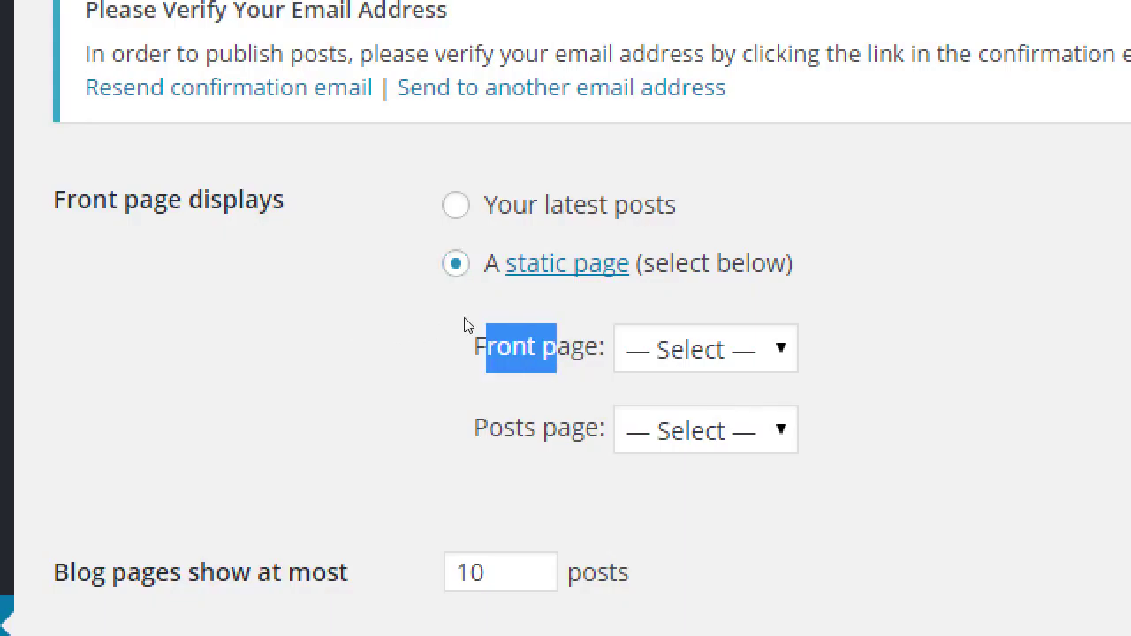
{"action": "key", "text": "alt+Down"}
{"action": "key", "text": "Down"}
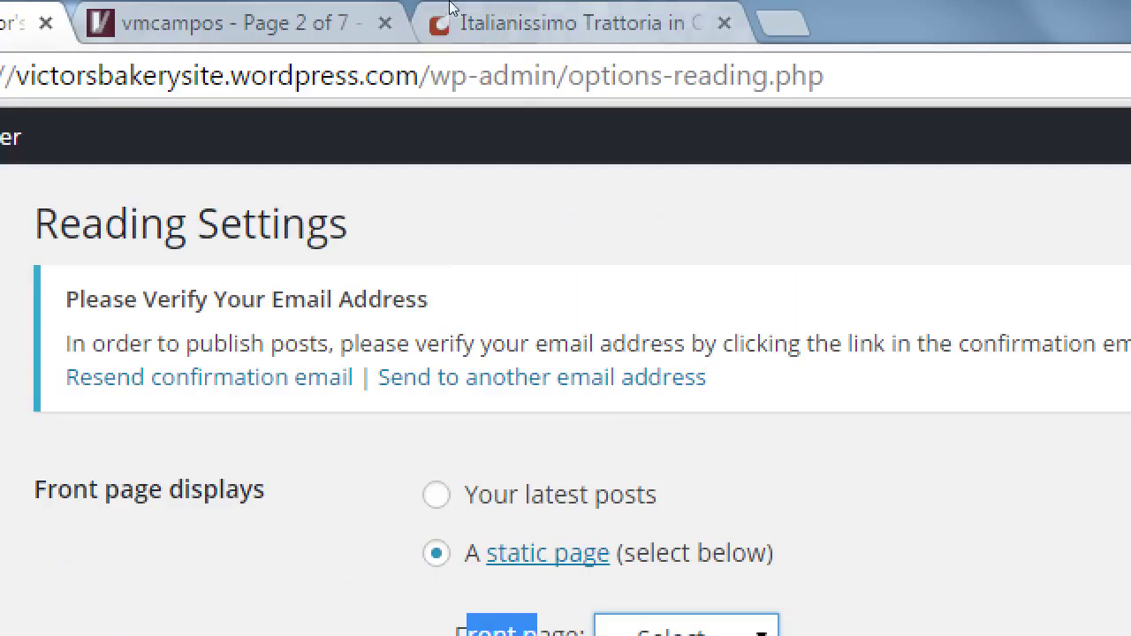
{"action": "left_click", "coordinate": [451, 9]}
{"action": "scroll", "coordinate": [318, 293], "scroll_direction": "up", "scroll_amount": 2}
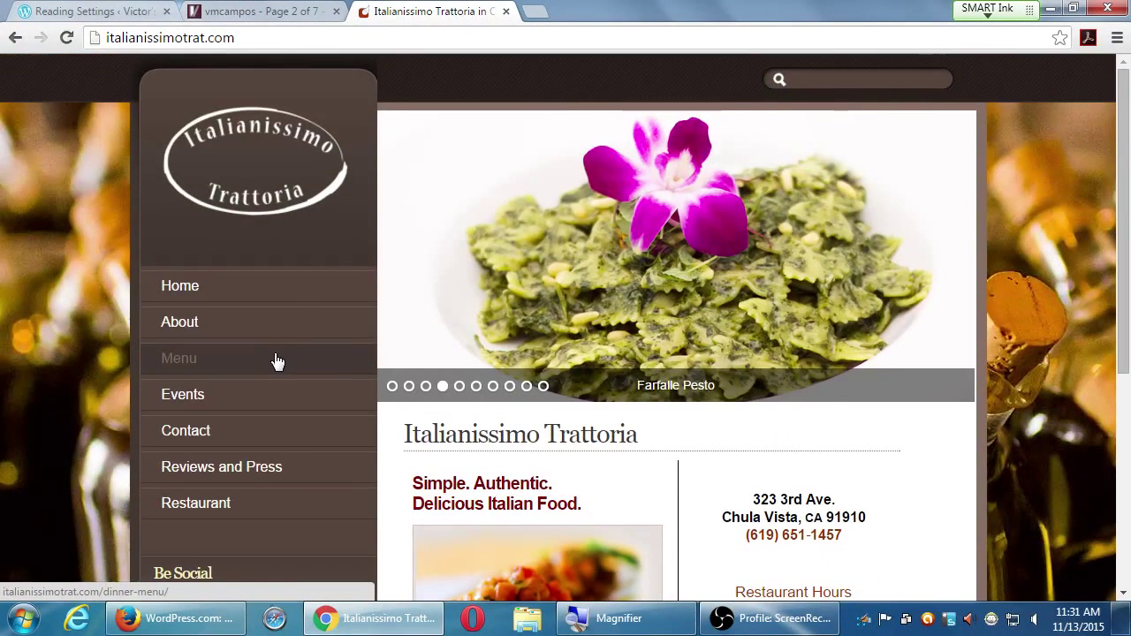
{"action": "left_click", "coordinate": [175, 8]}
{"action": "left_click", "coordinate": [476, 317]}
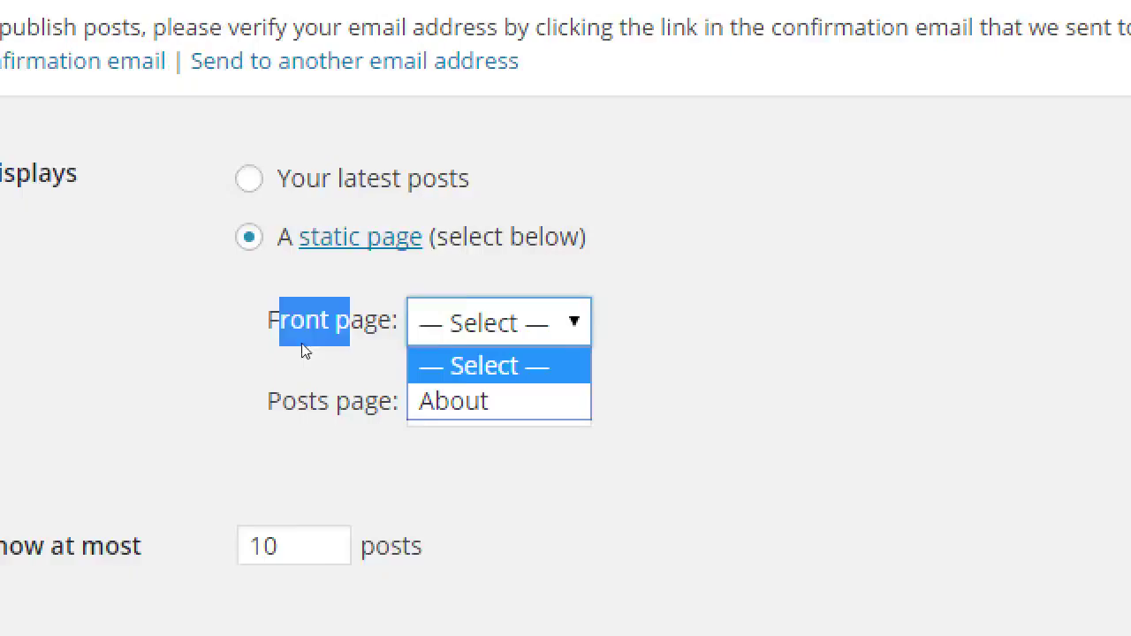
{"action": "left_click", "coordinate": [221, 340]}
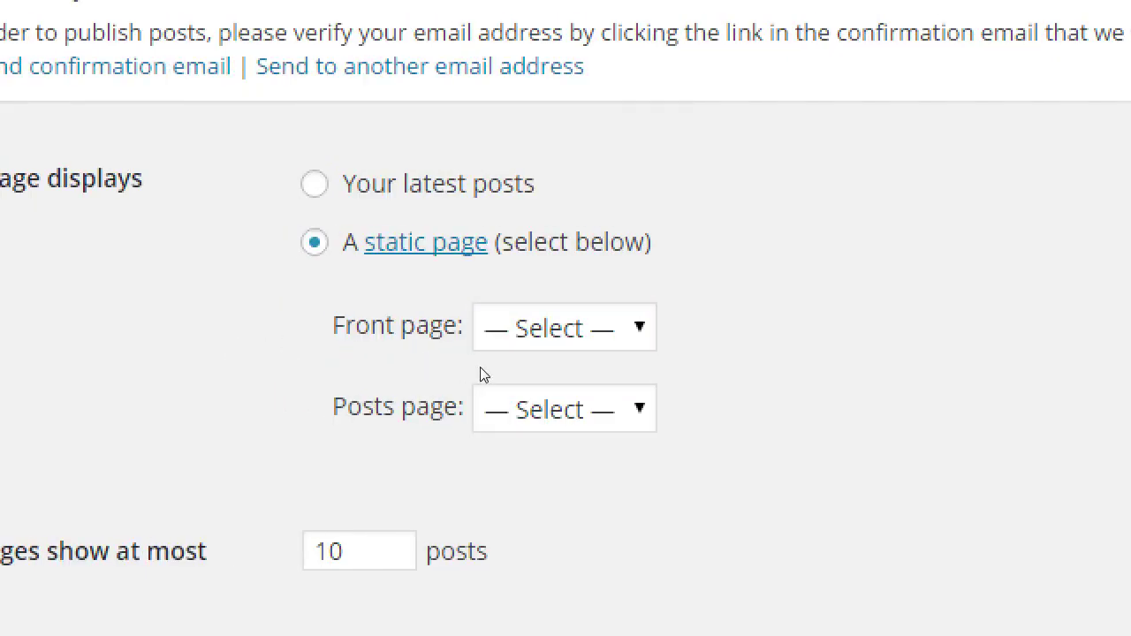
{"action": "left_click", "coordinate": [479, 389]}
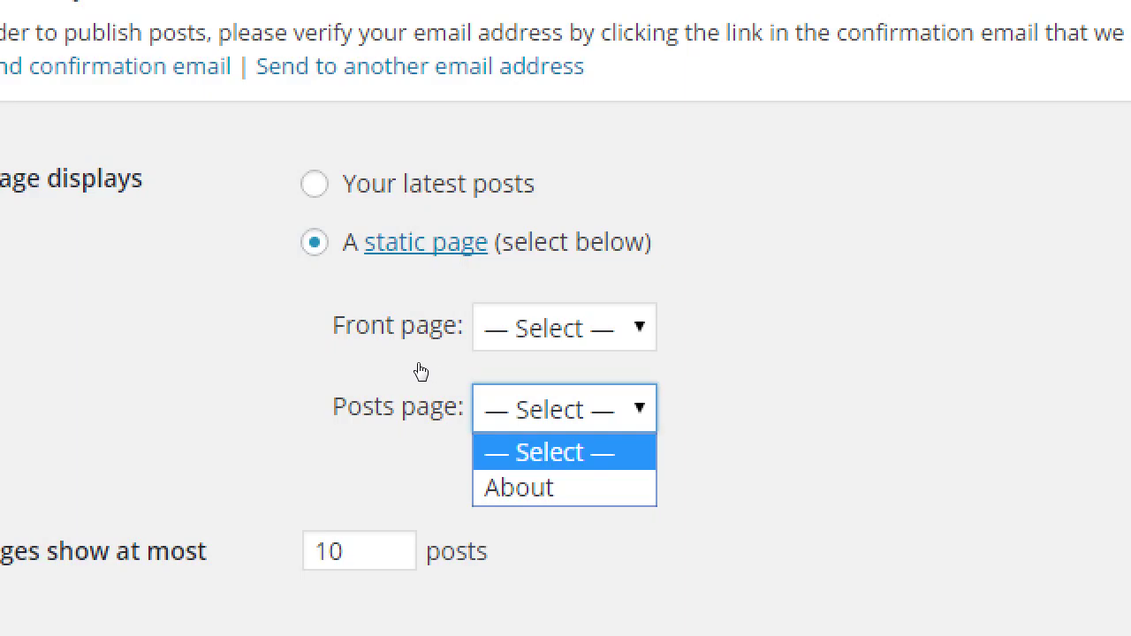
{"action": "left_click", "coordinate": [320, 355]}
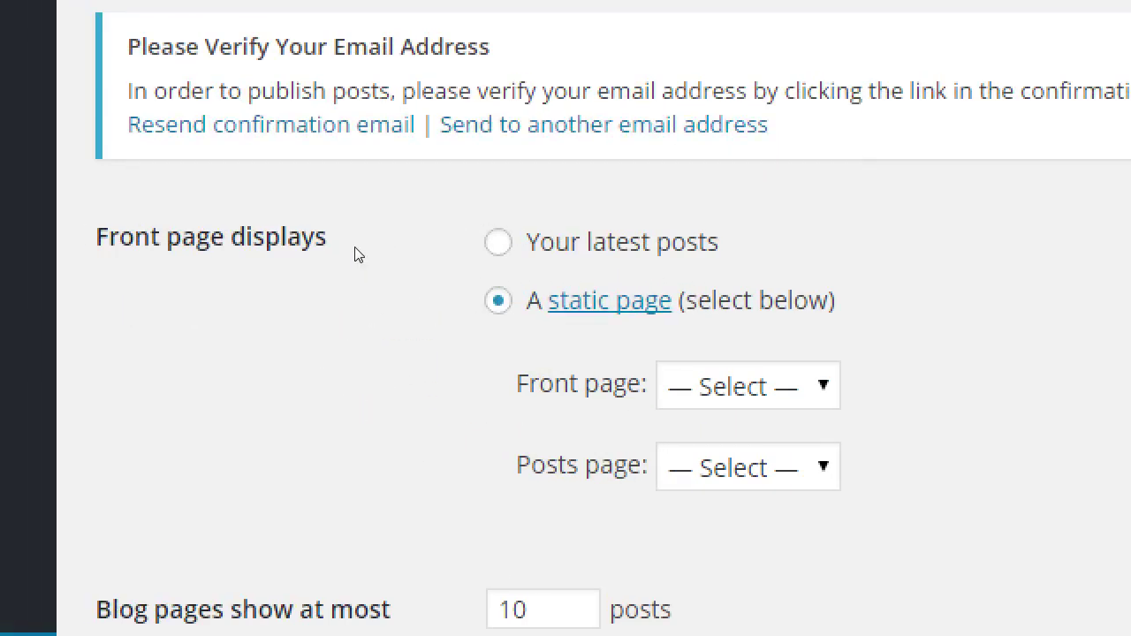
{"action": "key", "text": "Up"}
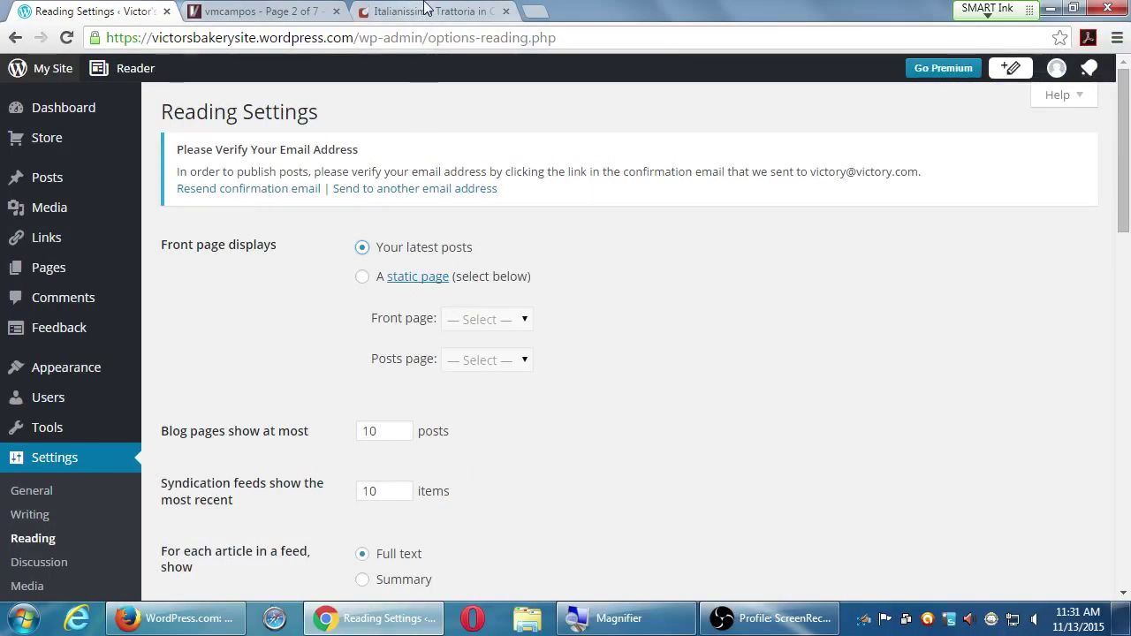
{"action": "left_click", "coordinate": [424, 9]}
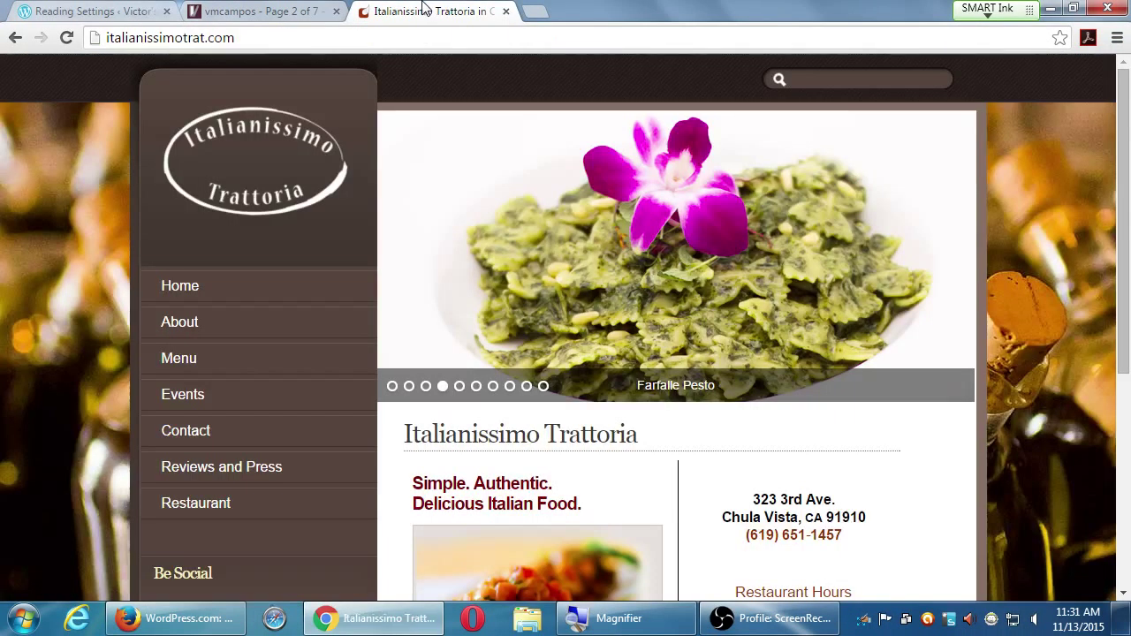
- In a new tab, search 'aqui' and open the Aqui es Texcoco restaurant website
{"action": "scroll", "coordinate": [671, 393], "scroll_direction": "down", "scroll_amount": 3}
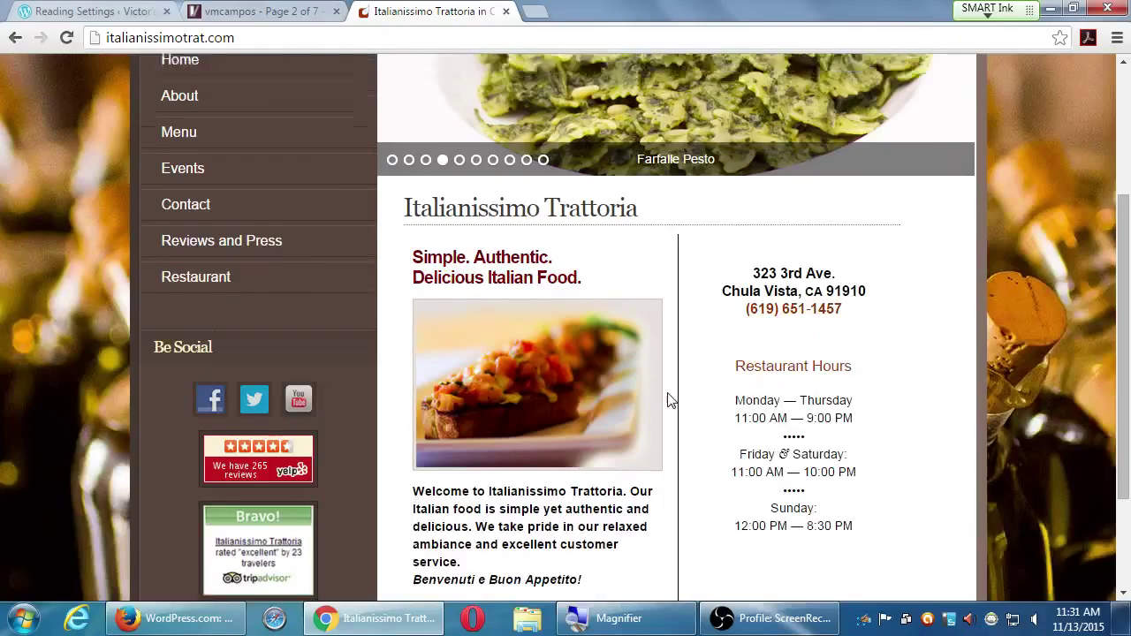
{"action": "scroll", "coordinate": [670, 402], "scroll_direction": "down", "scroll_amount": 1}
{"action": "scroll", "coordinate": [666, 412], "scroll_direction": "up", "scroll_amount": 4}
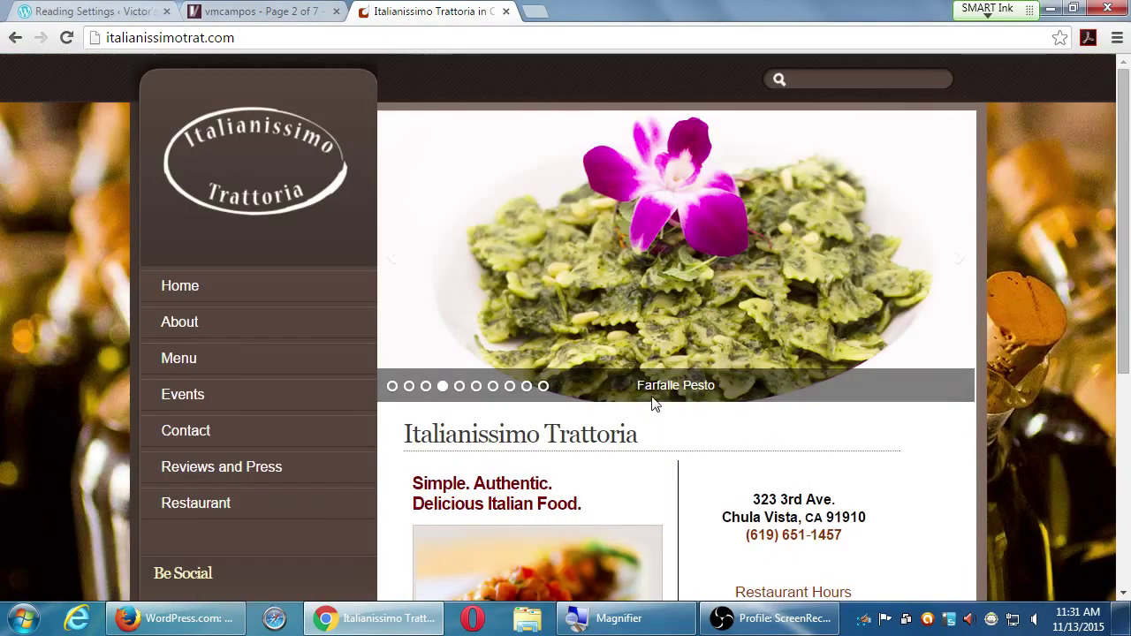
{"action": "key", "text": "ctrl+t"}
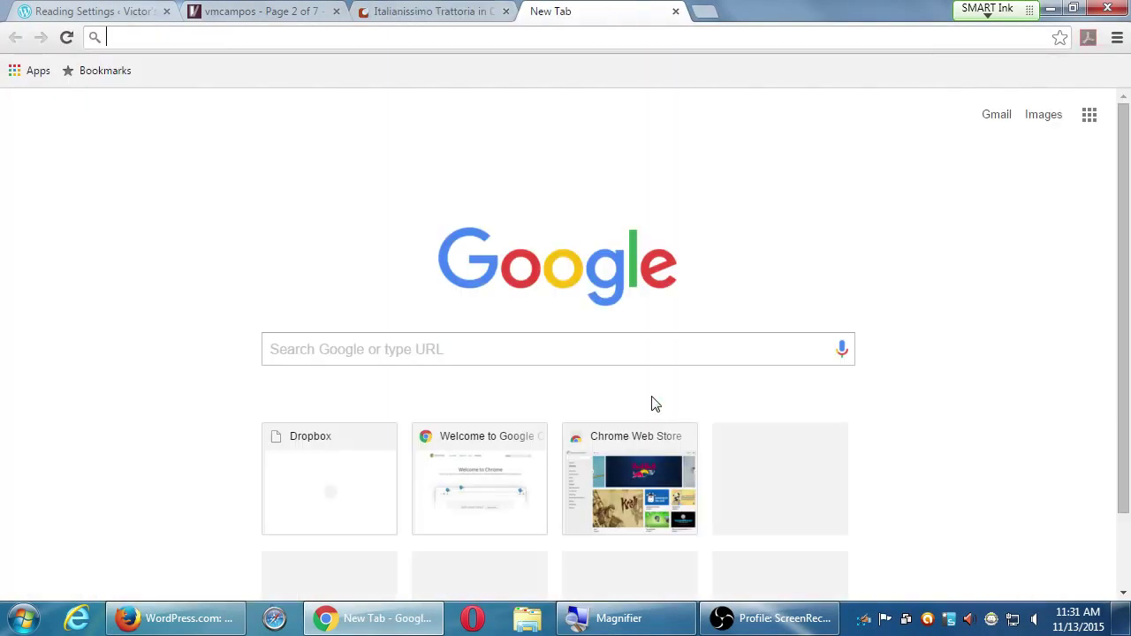
{"action": "type", "text": "aqui"}
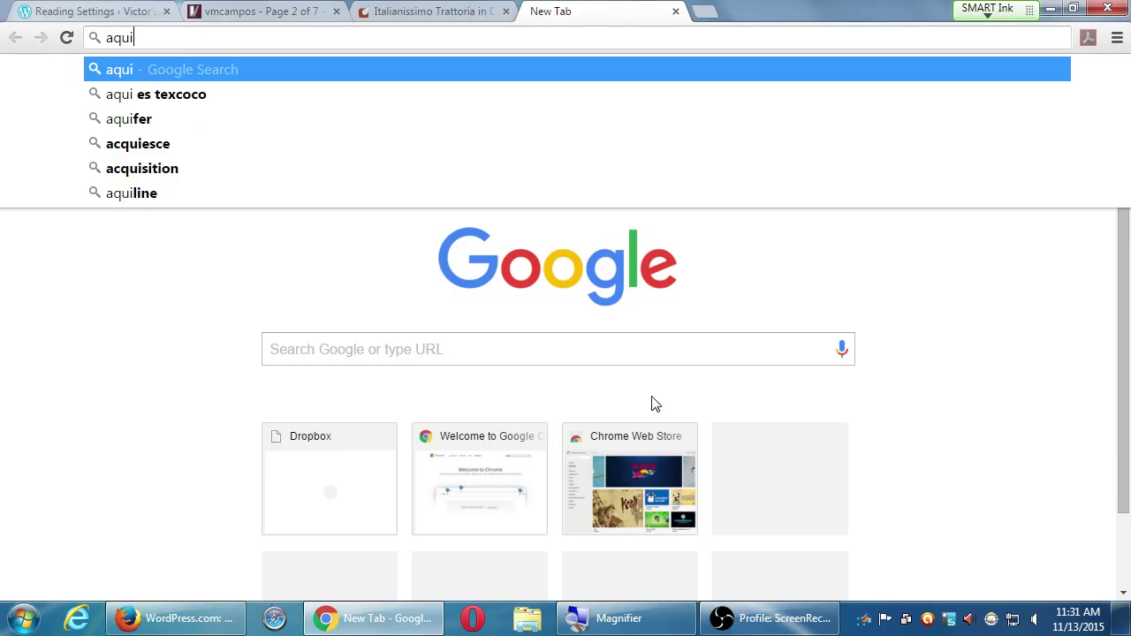
{"action": "key", "text": "Down"}
{"action": "key", "text": "Return"}
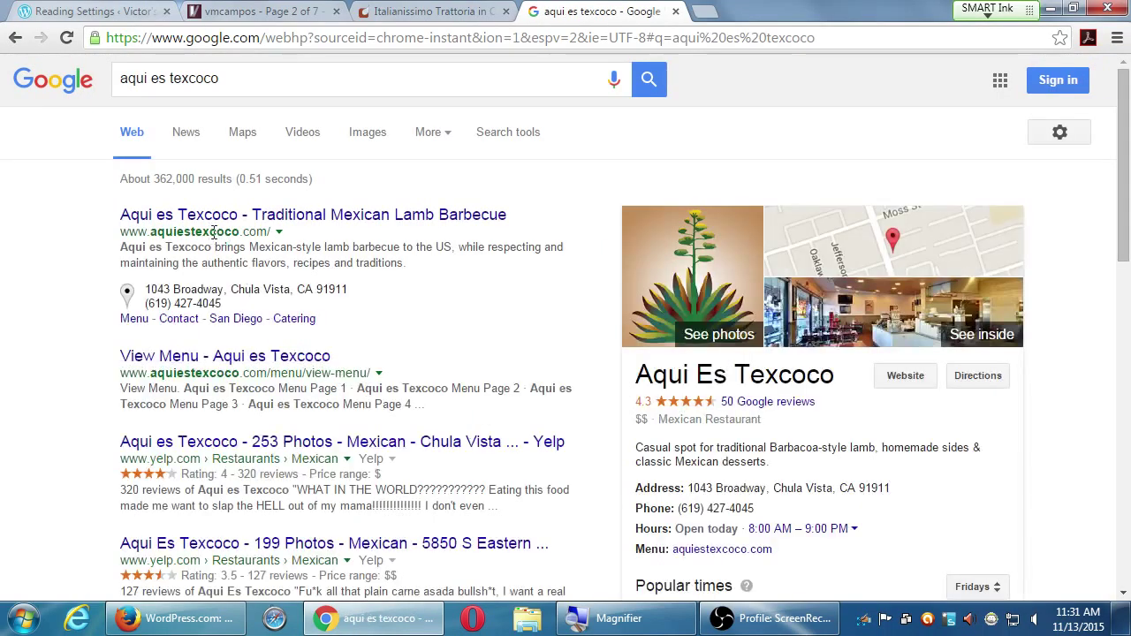
{"action": "left_click", "coordinate": [232, 221]}
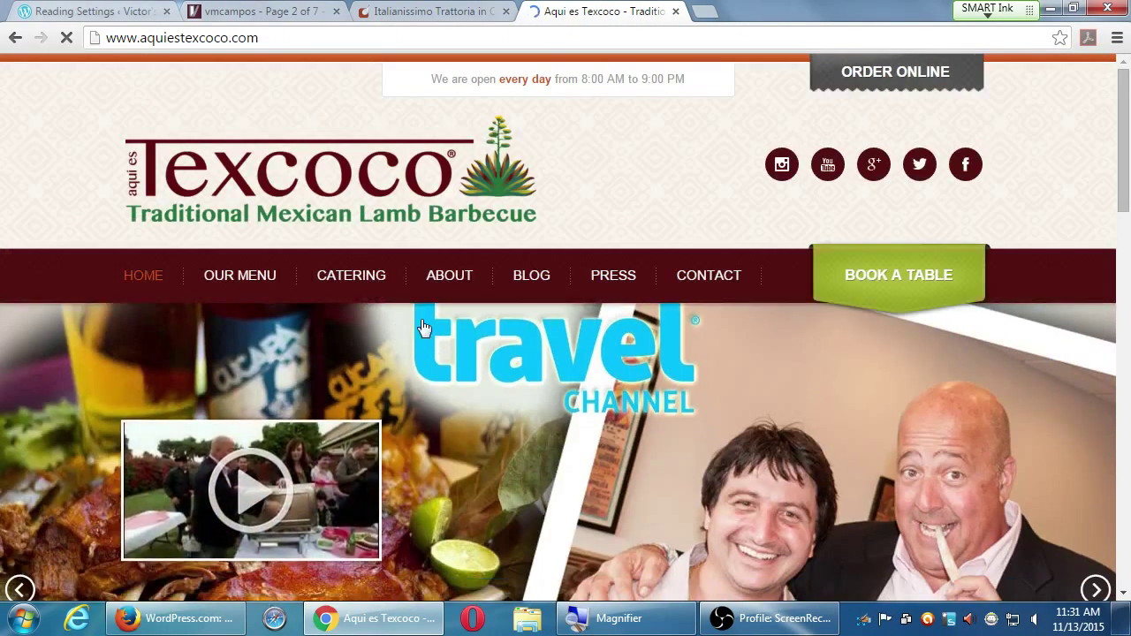
- Scroll down through the Aqui es Texcoco homepage, then return to Reading Settings
{"action": "mouse_move", "coordinate": [424, 311]}
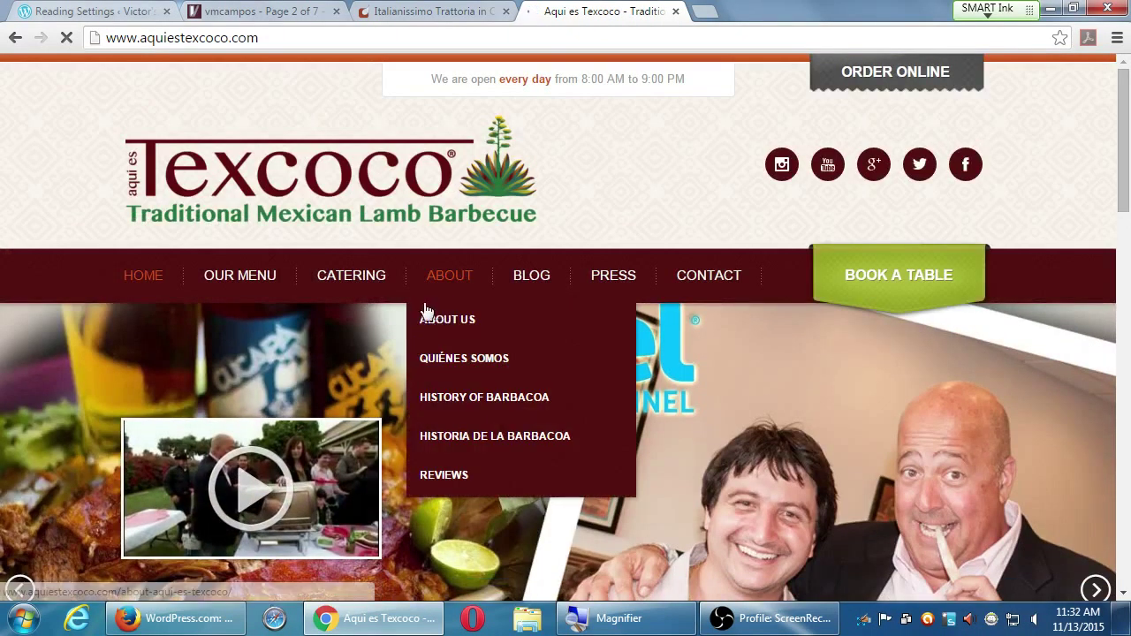
{"action": "scroll", "coordinate": [1033, 457], "scroll_direction": "down", "scroll_amount": 3}
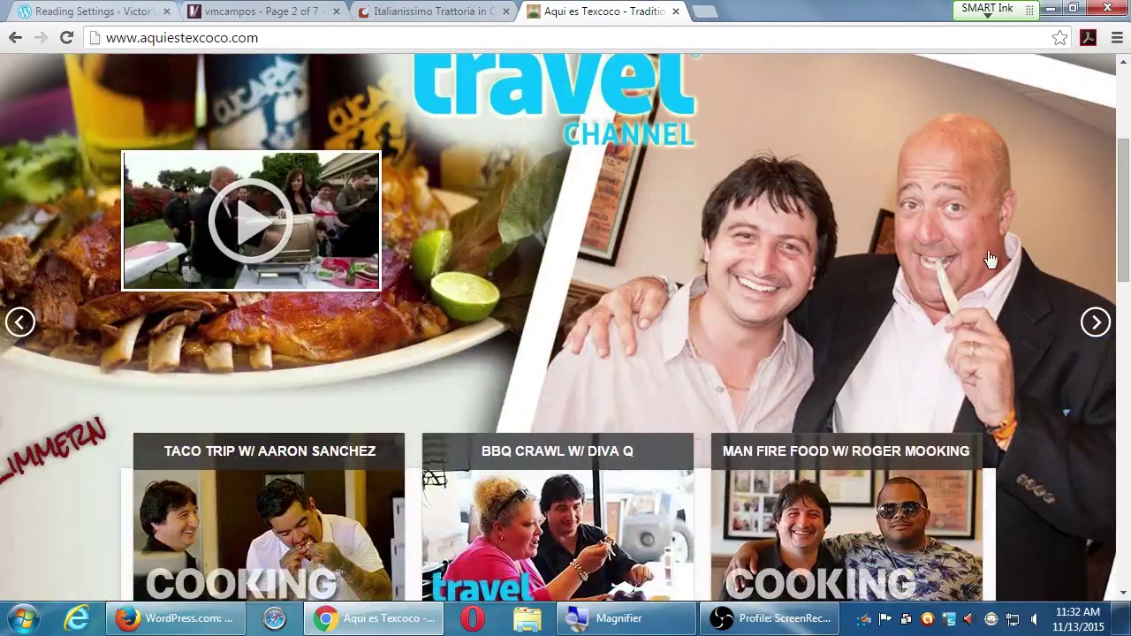
{"action": "scroll", "coordinate": [991, 258], "scroll_direction": "down", "scroll_amount": 2}
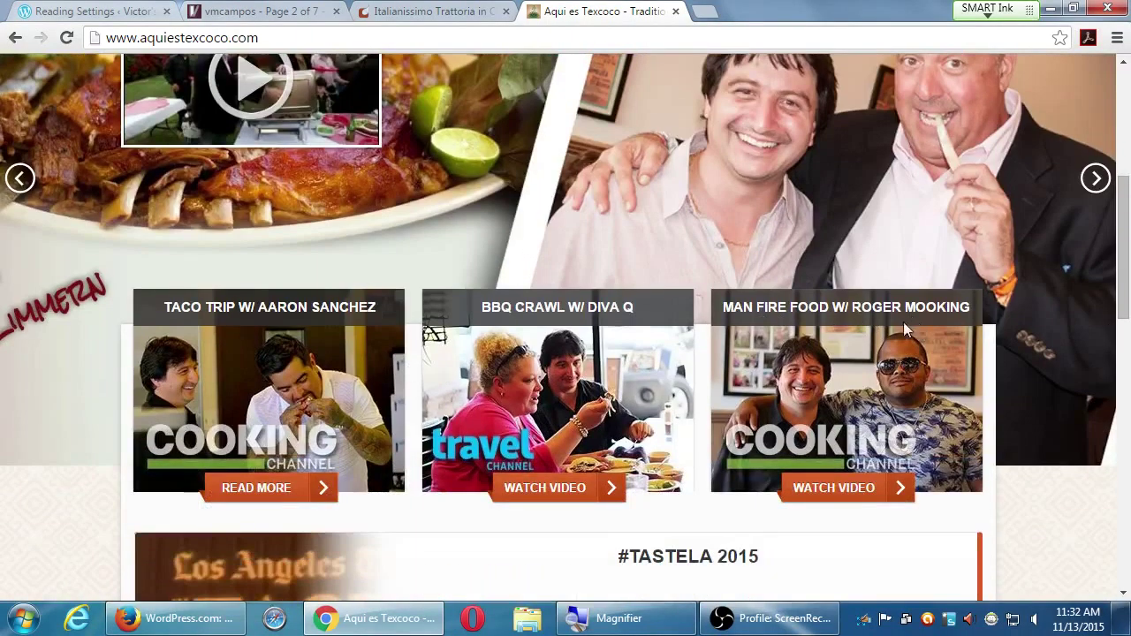
{"action": "scroll", "coordinate": [664, 350], "scroll_direction": "down", "scroll_amount": 4}
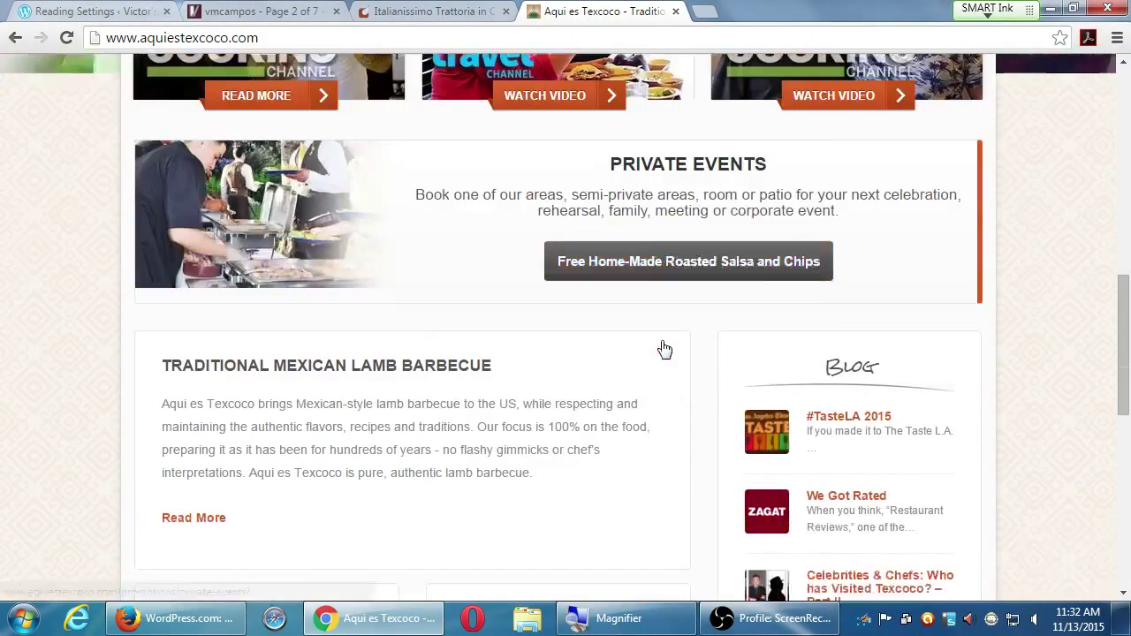
{"action": "scroll", "coordinate": [664, 349], "scroll_direction": "down", "scroll_amount": 3}
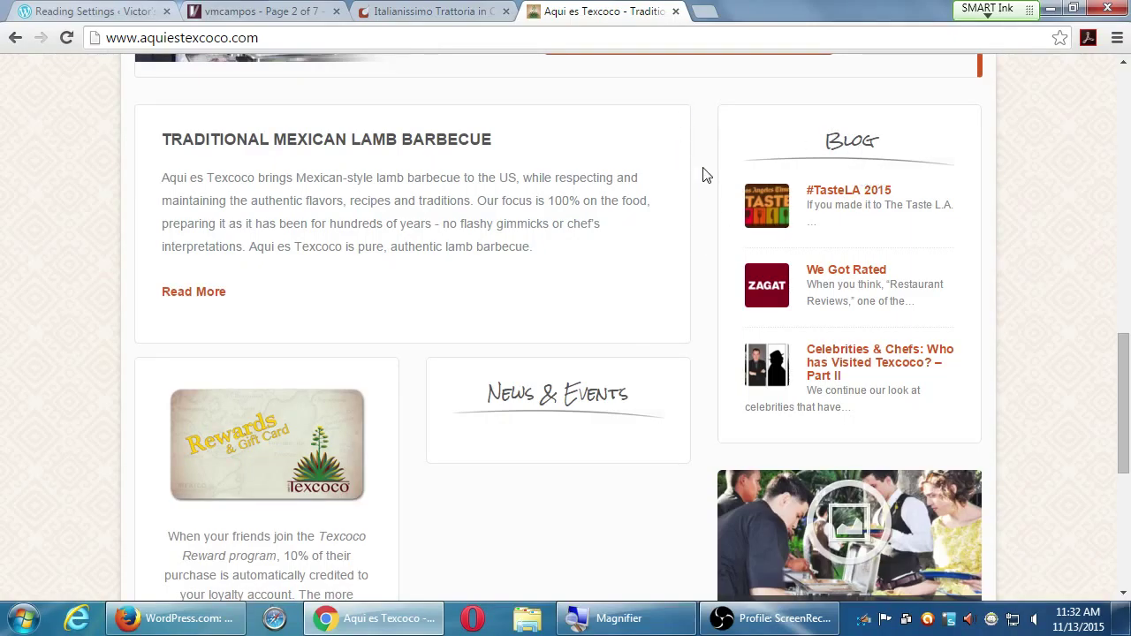
{"action": "scroll", "coordinate": [688, 169], "scroll_direction": "down", "scroll_amount": 1}
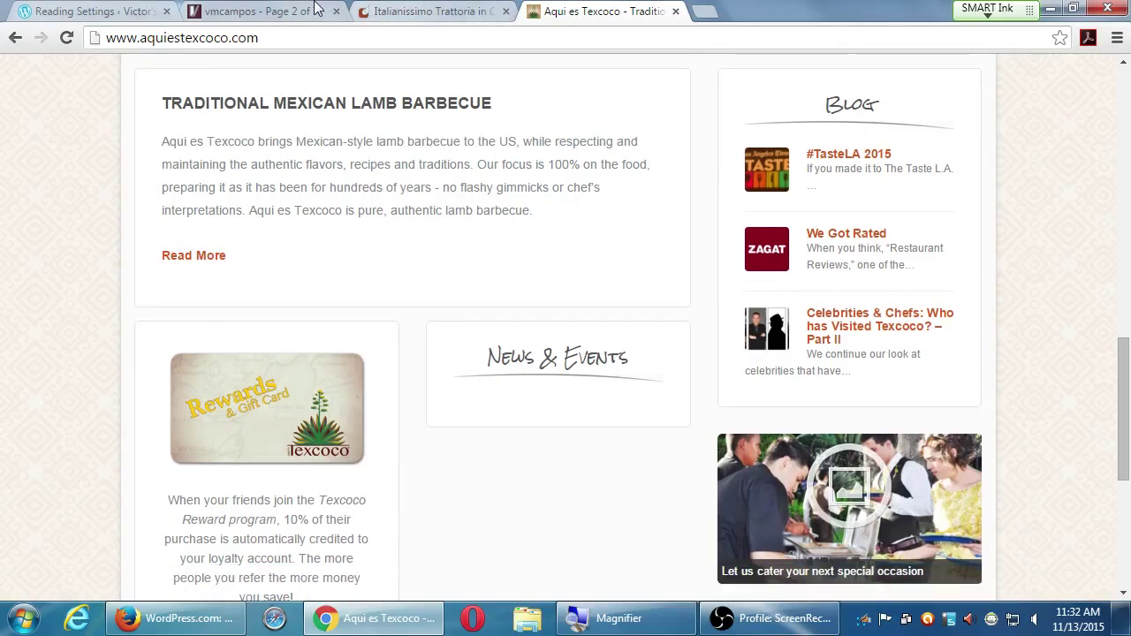
{"action": "left_click", "coordinate": [114, 7]}
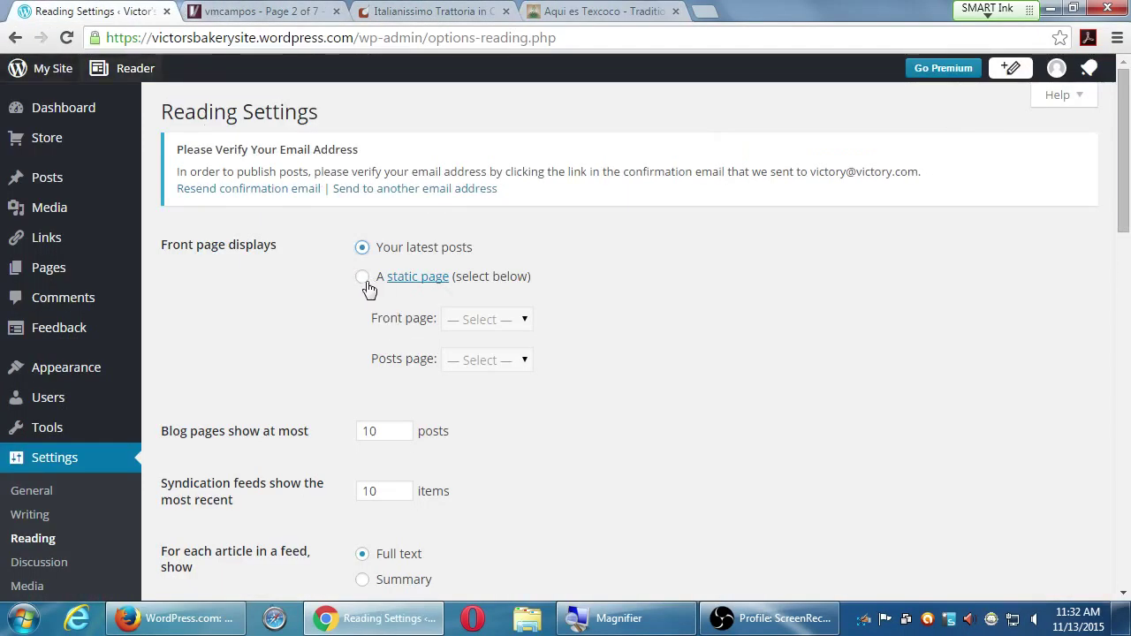
- Switch Front page displays to 'A static page', leaving front page and posts page unselected
{"action": "left_click", "coordinate": [363, 280]}
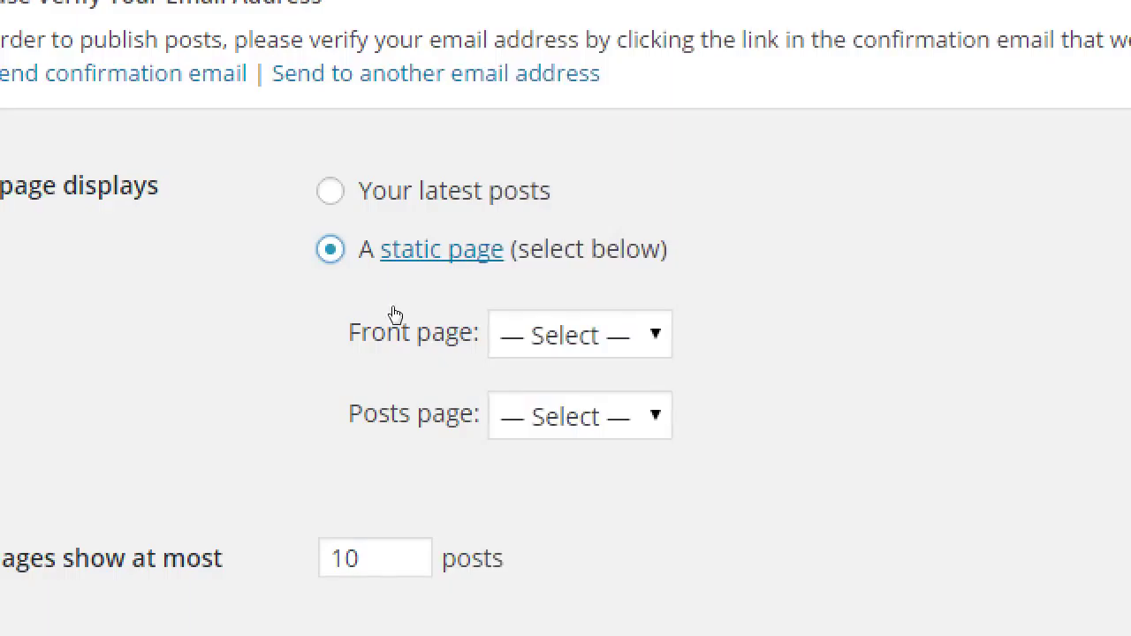
{"action": "left_click", "coordinate": [426, 310]}
{"action": "left_click", "coordinate": [590, 334]}
{"action": "left_click", "coordinate": [530, 413]}
{"action": "left_click", "coordinate": [633, 379]}
{"action": "left_click", "coordinate": [634, 382]}
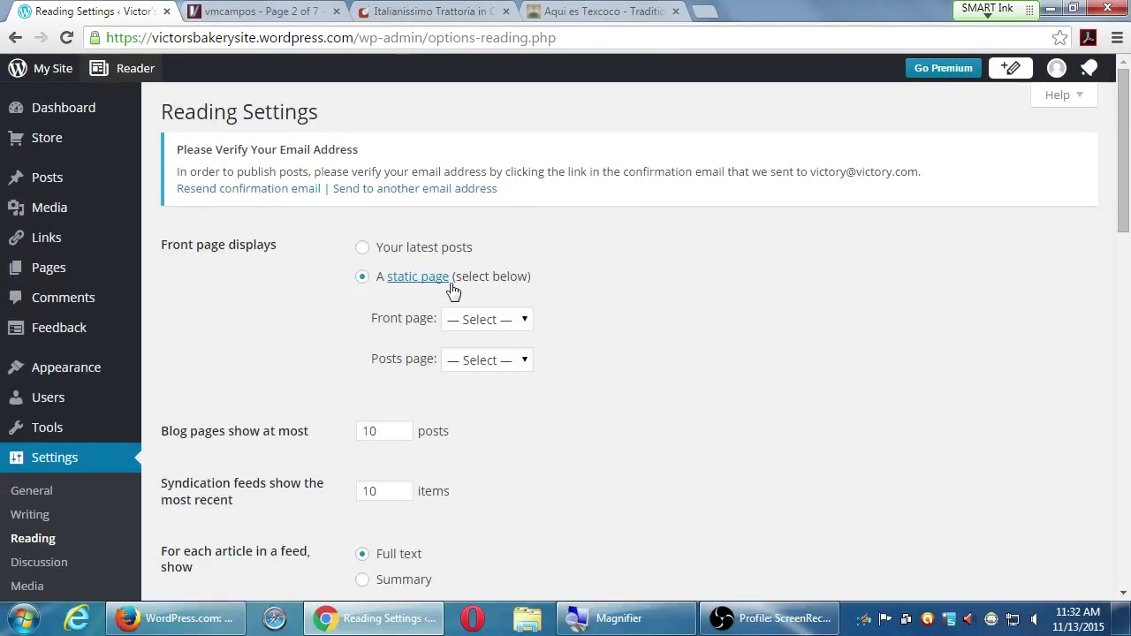
{"action": "left_click", "coordinate": [303, 9]}
{"action": "scroll", "coordinate": [576, 340], "scroll_direction": "up", "scroll_amount": 8}
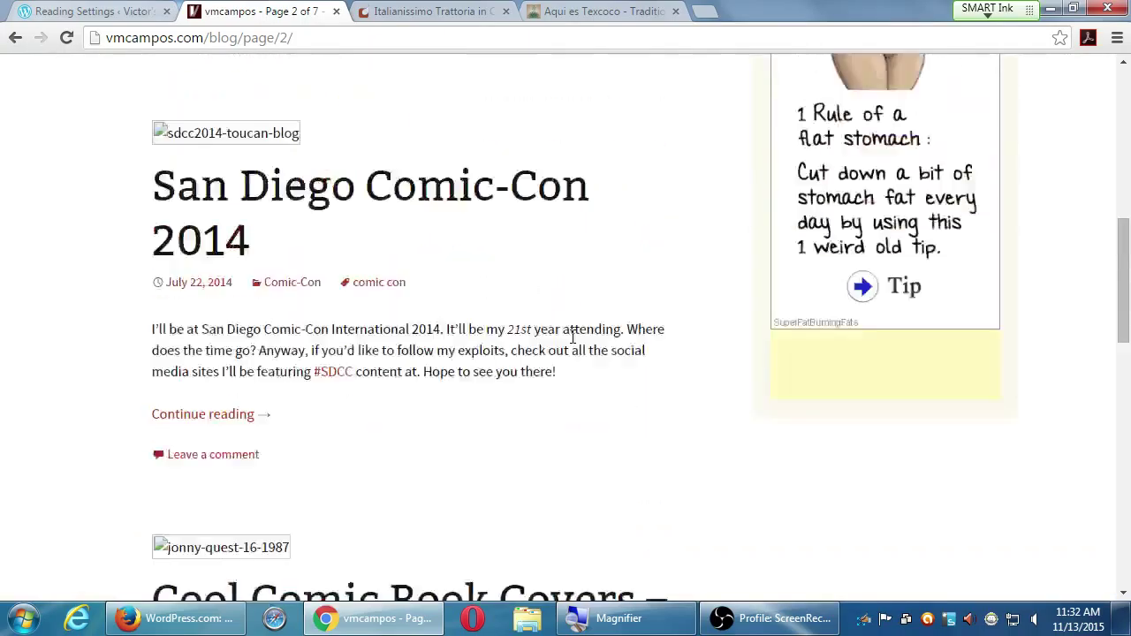
{"action": "scroll", "coordinate": [579, 349], "scroll_direction": "up", "scroll_amount": 4}
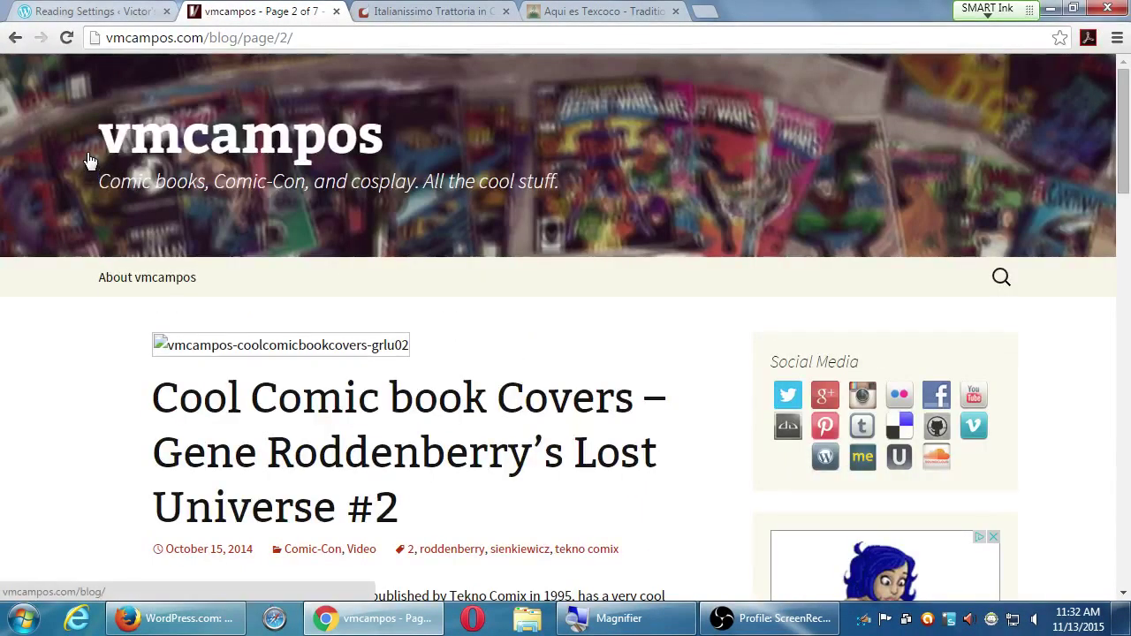
{"action": "left_click", "coordinate": [574, 11]}
{"action": "scroll", "coordinate": [583, 466], "scroll_direction": "up", "scroll_amount": 7}
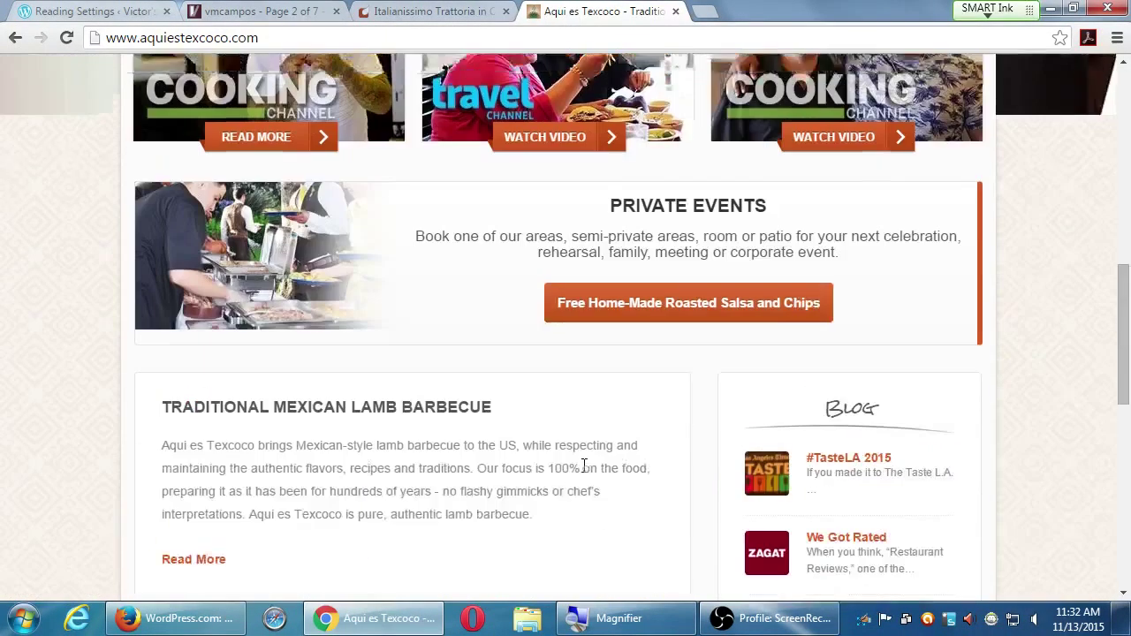
{"action": "scroll", "coordinate": [583, 468], "scroll_direction": "down", "scroll_amount": 7}
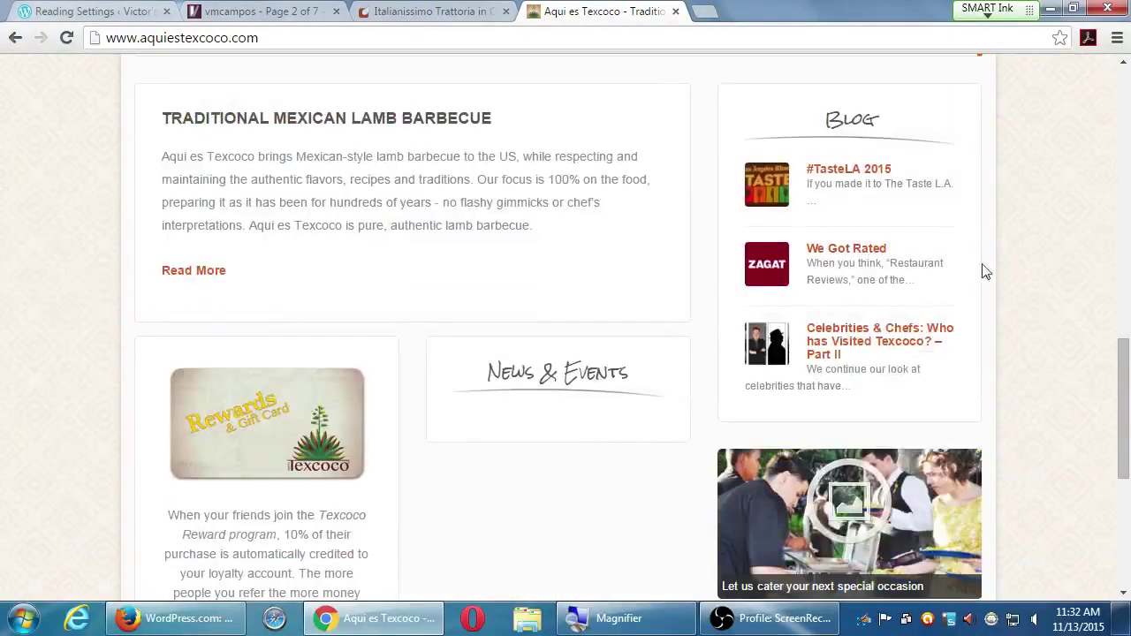
{"action": "scroll", "coordinate": [869, 187], "scroll_direction": "down", "scroll_amount": 1}
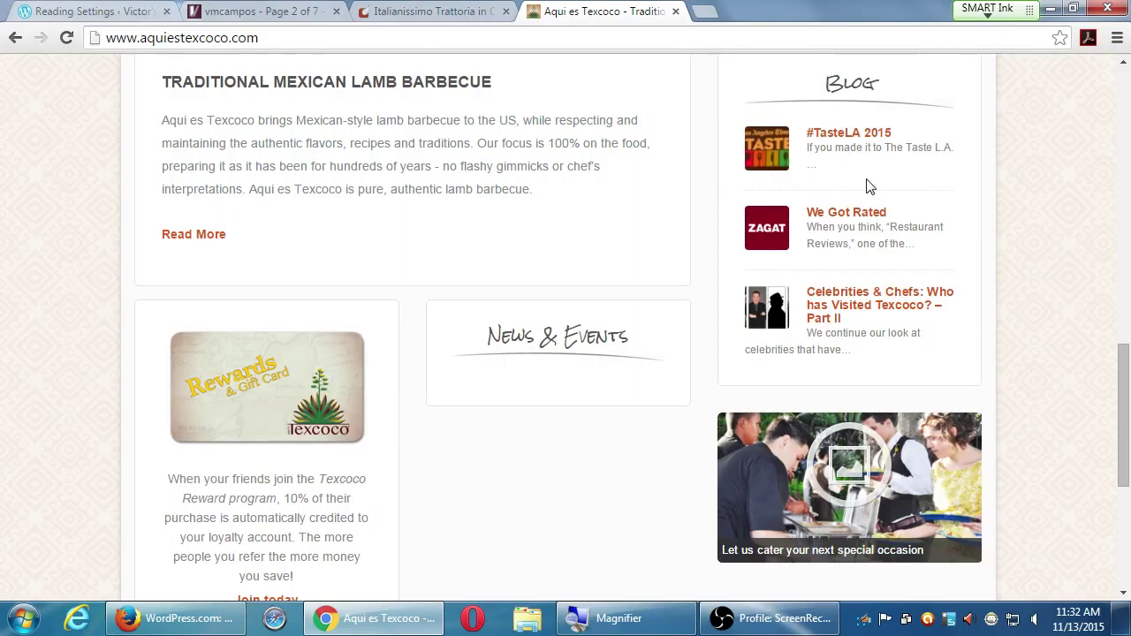
{"action": "scroll", "coordinate": [866, 183], "scroll_direction": "up", "scroll_amount": 1}
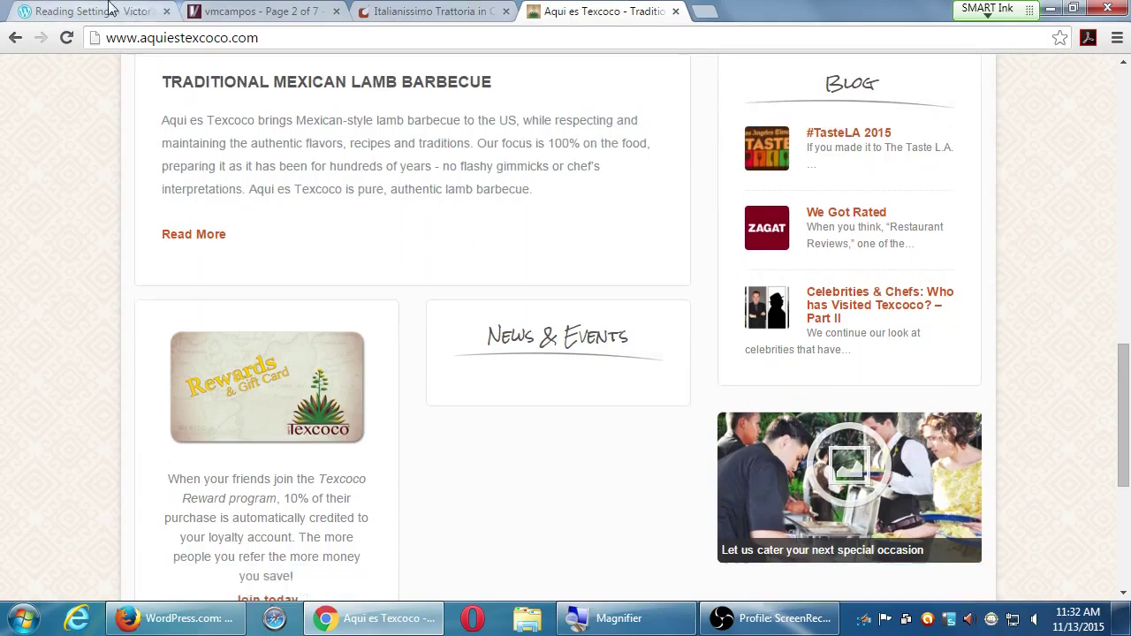
{"action": "left_click", "coordinate": [146, 11]}
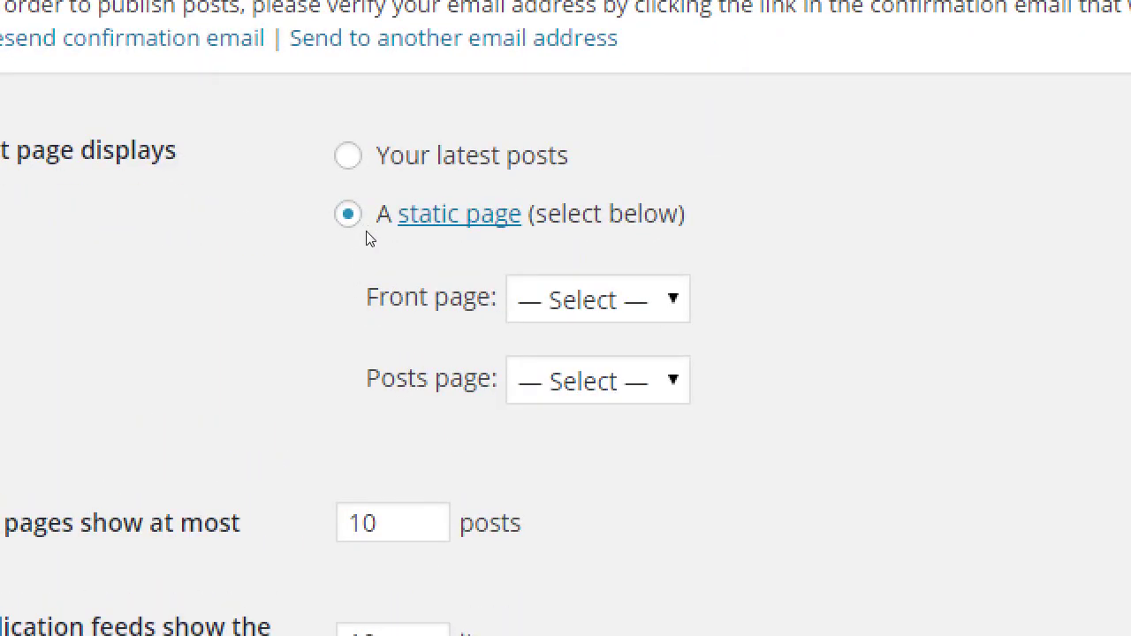
- Select 'Your latest posts' and move focus into the 'Blog pages show at most' field
{"action": "key", "text": "Up"}
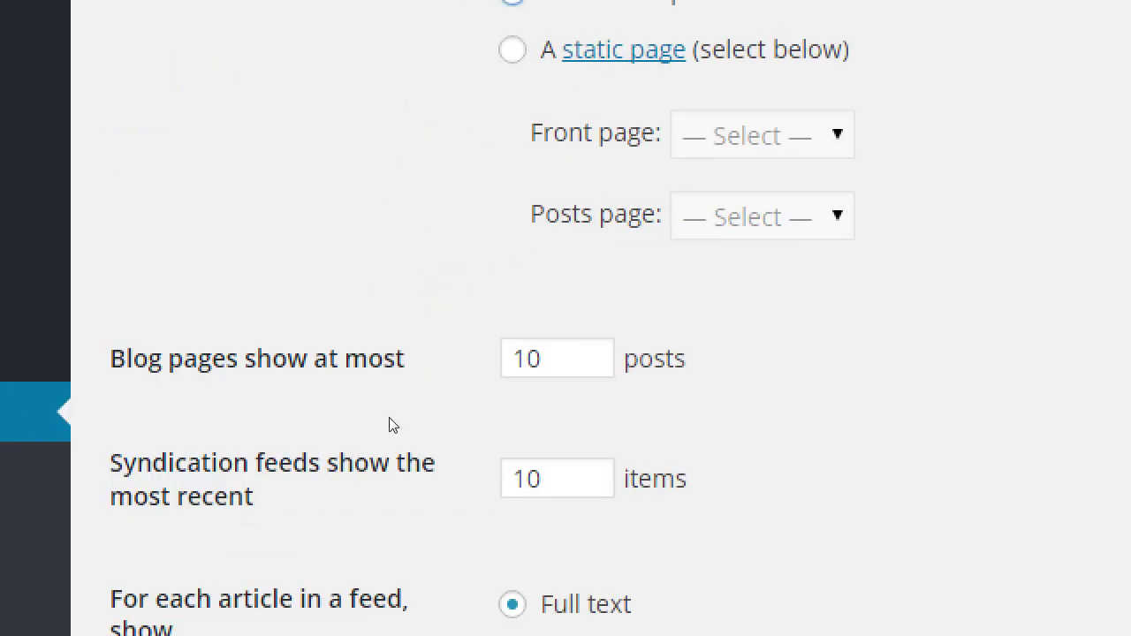
{"action": "scroll", "coordinate": [388, 425], "scroll_direction": "down", "scroll_amount": 1}
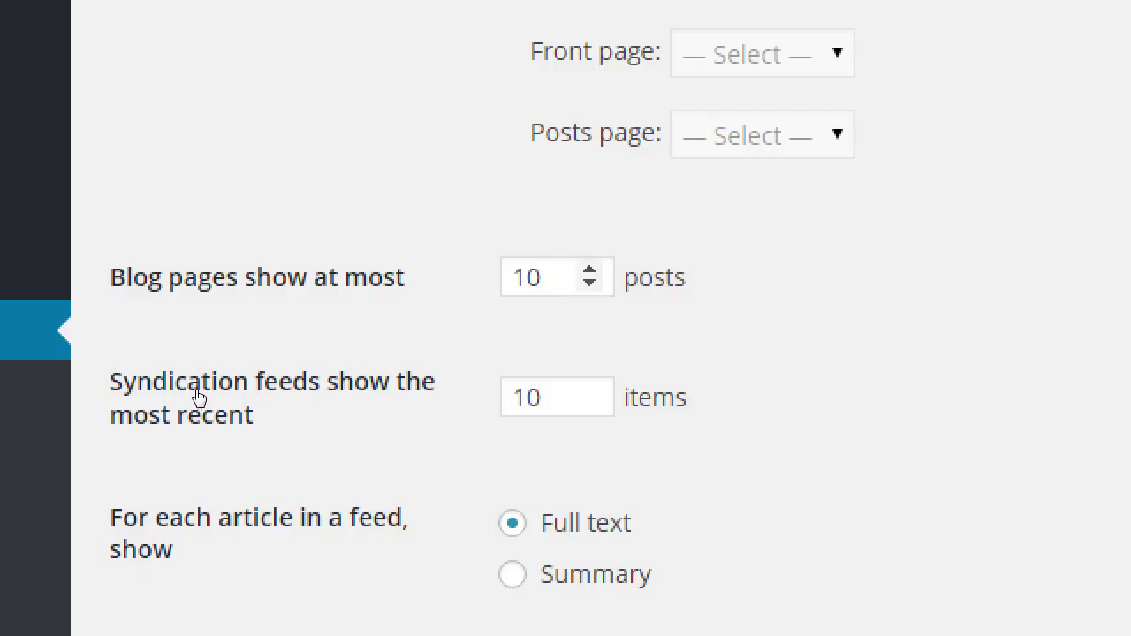
{"action": "key", "text": "Tab"}
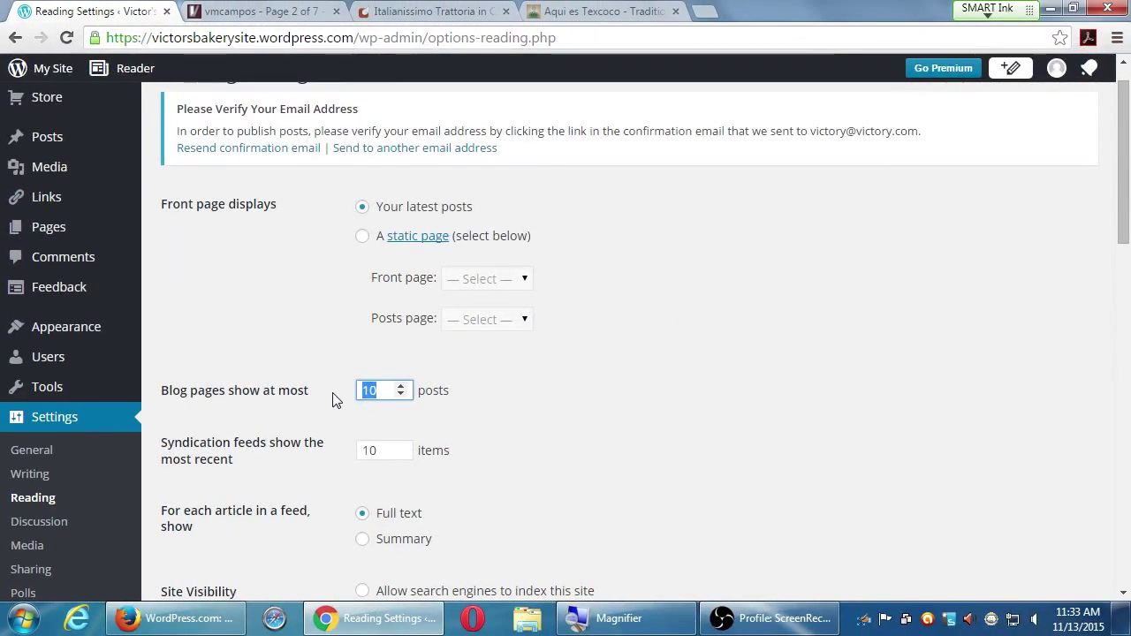
{"action": "left_click", "coordinate": [276, 9]}
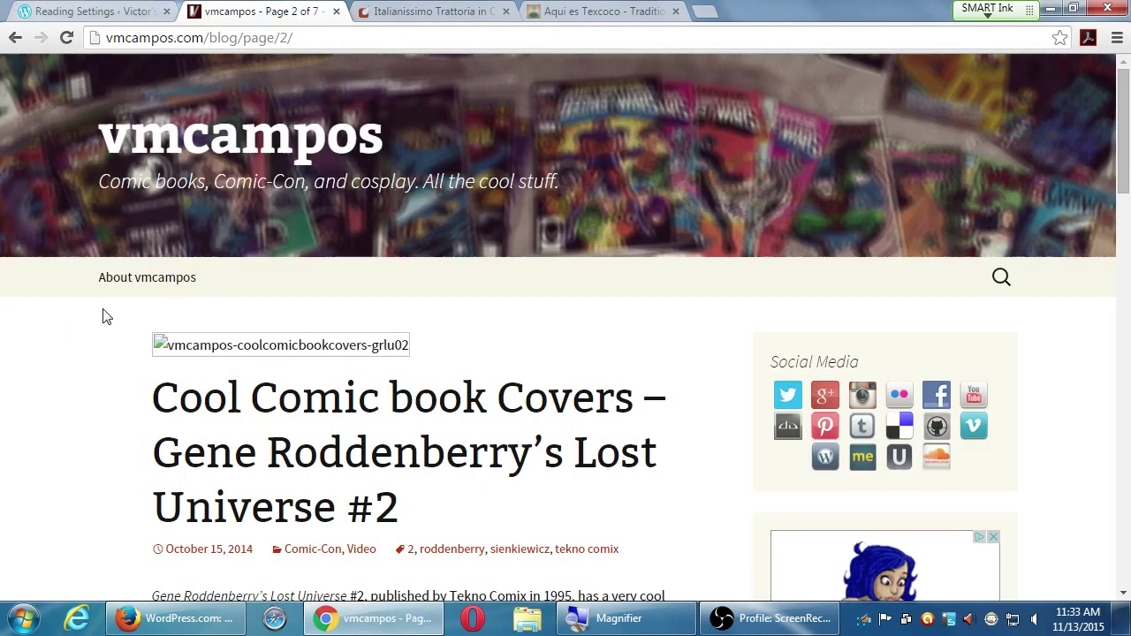
{"action": "left_click", "coordinate": [66, 37]}
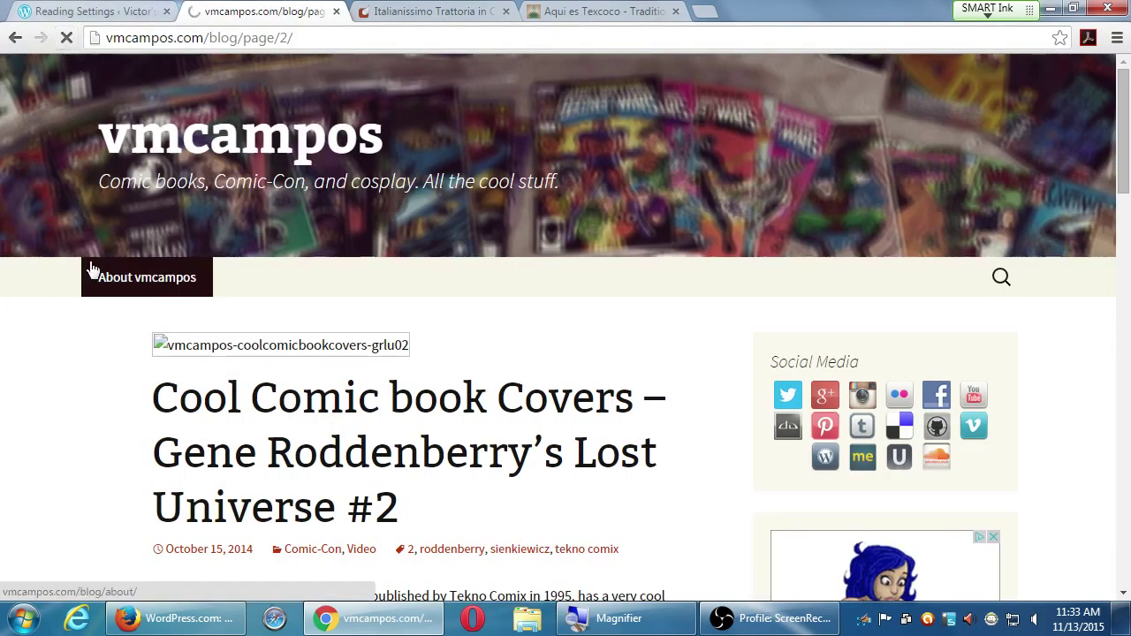
{"action": "scroll", "coordinate": [95, 359], "scroll_direction": "down", "scroll_amount": 1}
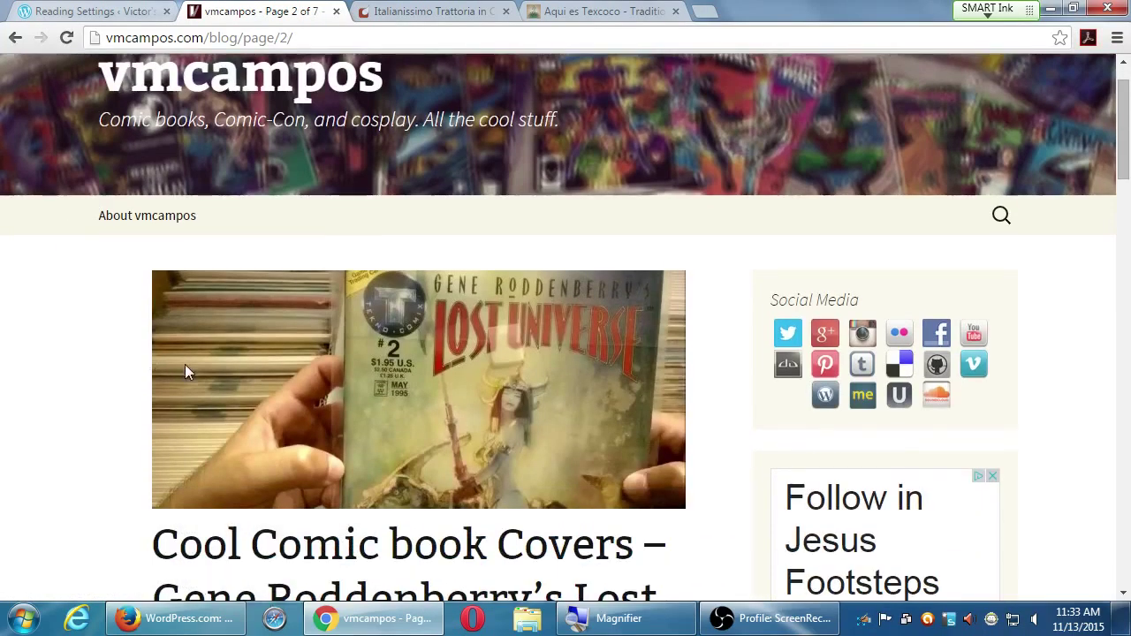
{"action": "scroll", "coordinate": [254, 377], "scroll_direction": "up", "scroll_amount": 1}
{"action": "scroll", "coordinate": [254, 377], "scroll_direction": "down", "scroll_amount": 6}
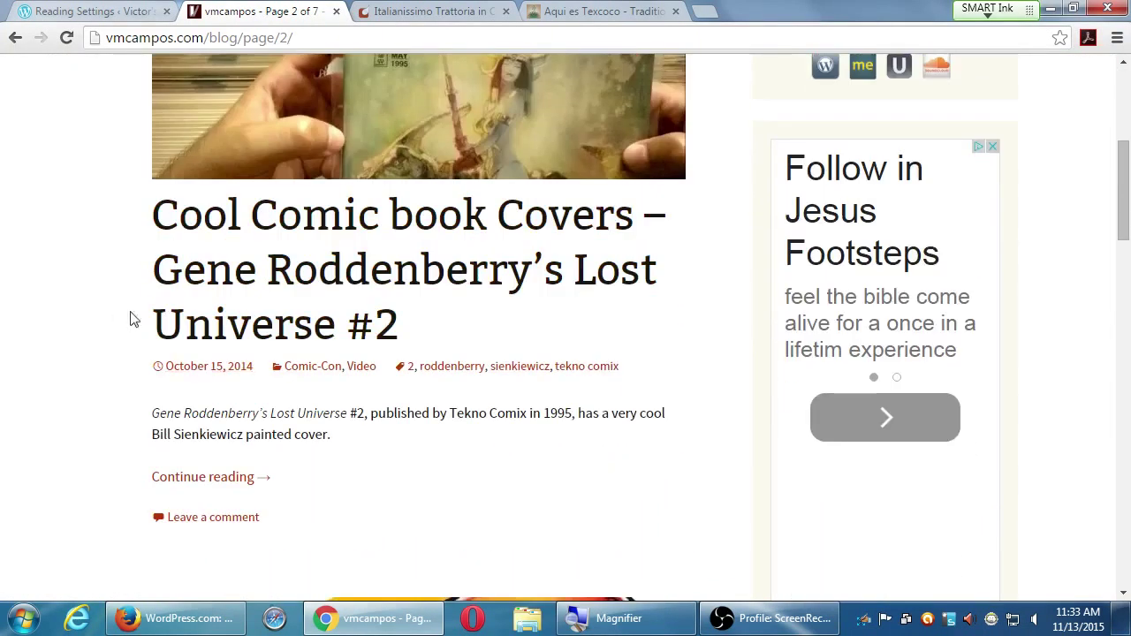
{"action": "scroll", "coordinate": [130, 318], "scroll_direction": "down", "scroll_amount": 15}
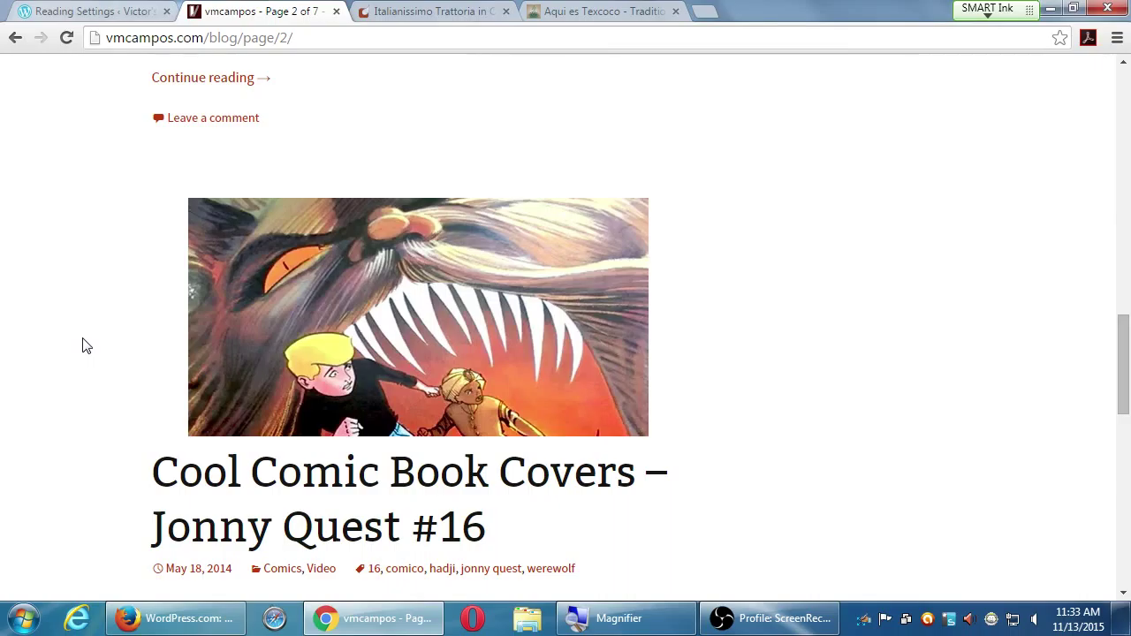
{"action": "scroll", "coordinate": [111, 399], "scroll_direction": "down", "scroll_amount": 1}
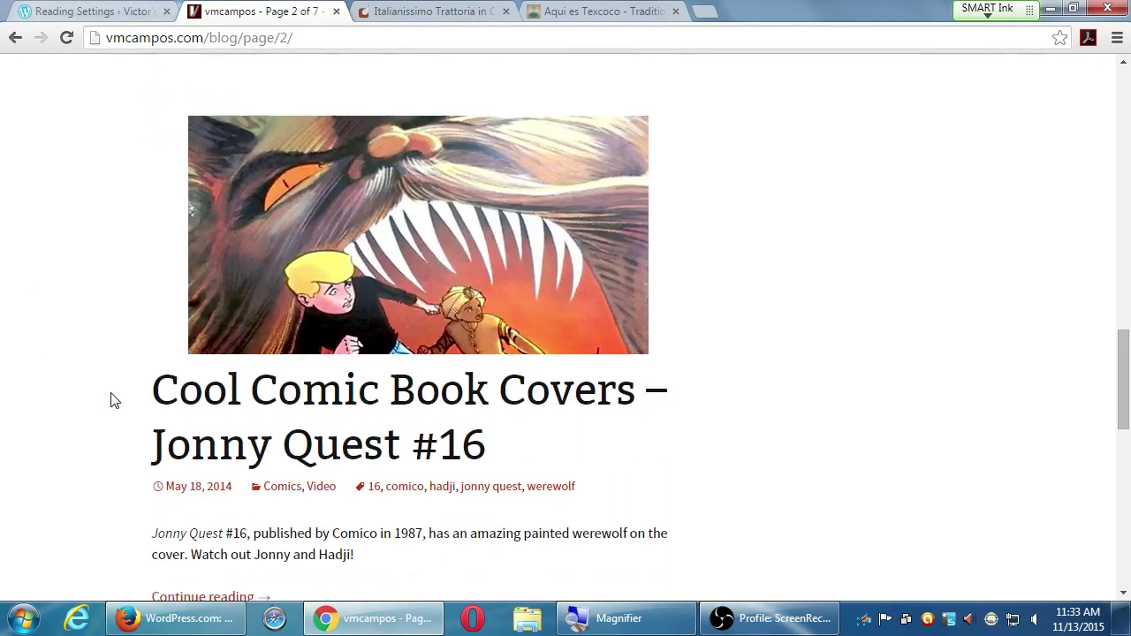
{"action": "scroll", "coordinate": [110, 399], "scroll_direction": "down", "scroll_amount": 1}
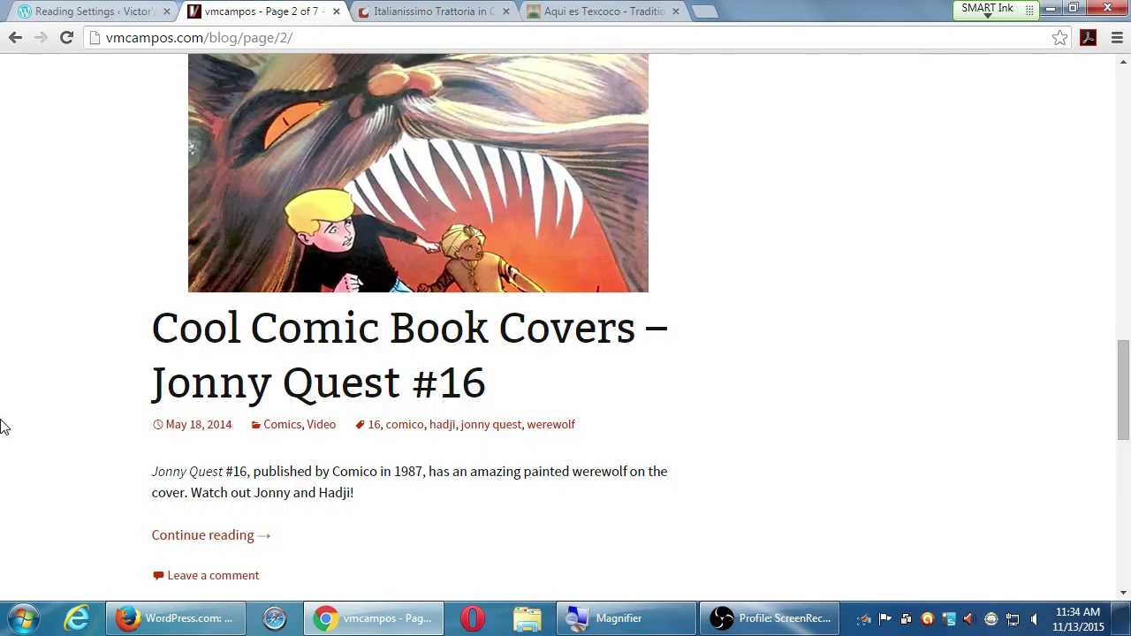
- Back in Reading Settings, change 'Blog pages show at most' from 10 to 5 posts
{"action": "left_click", "coordinate": [82, 8]}
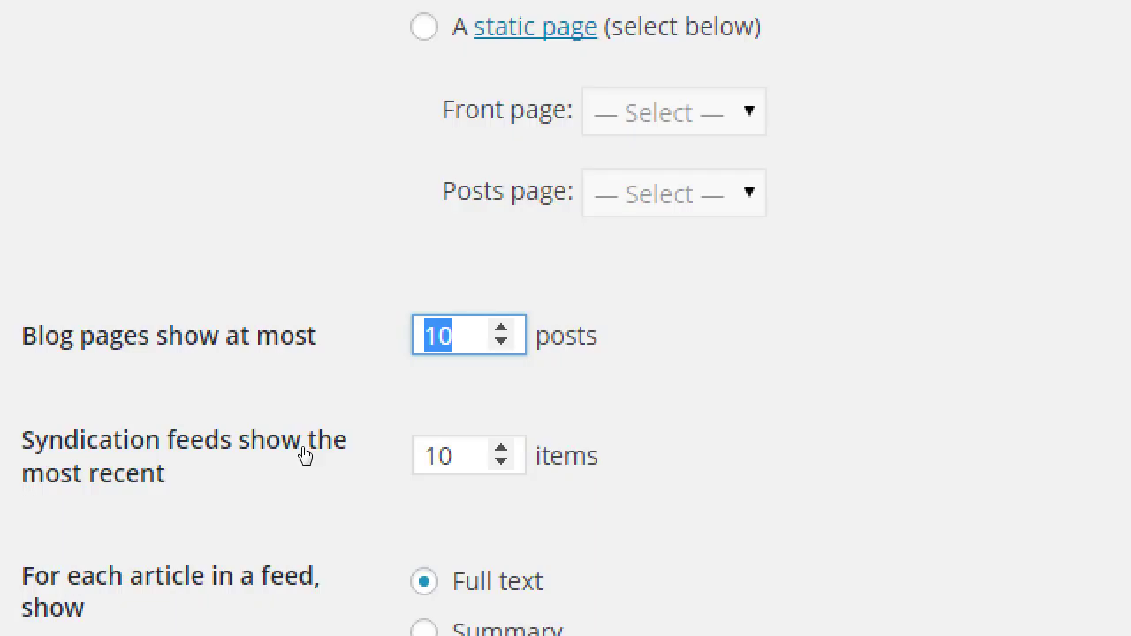
{"action": "type", "text": "5"}
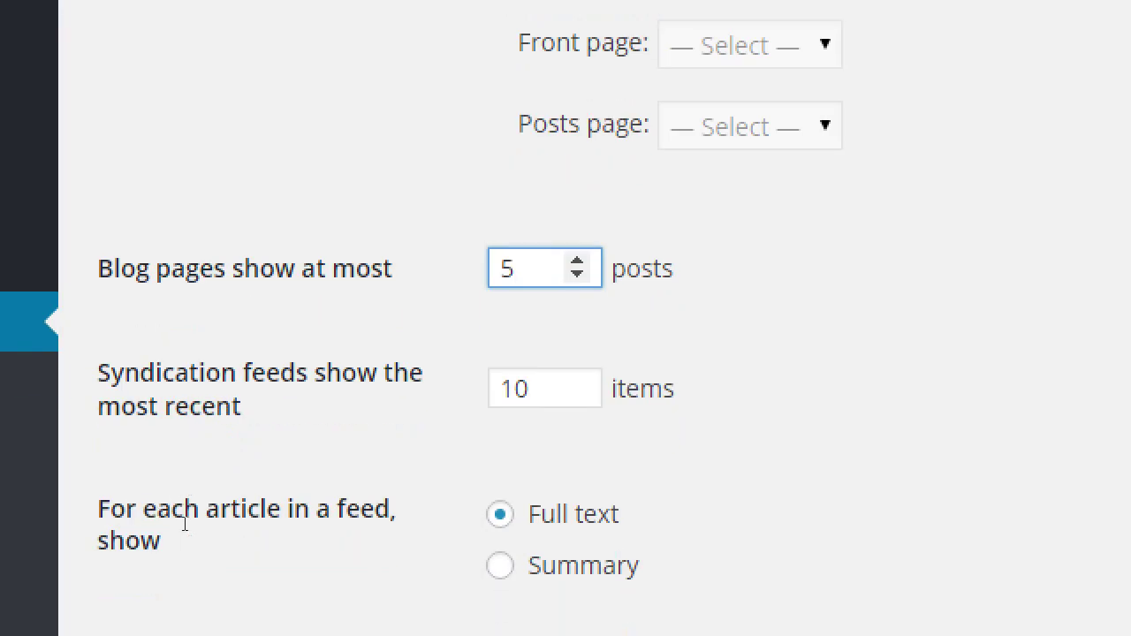
{"action": "scroll", "coordinate": [185, 524], "scroll_direction": "down", "scroll_amount": 2}
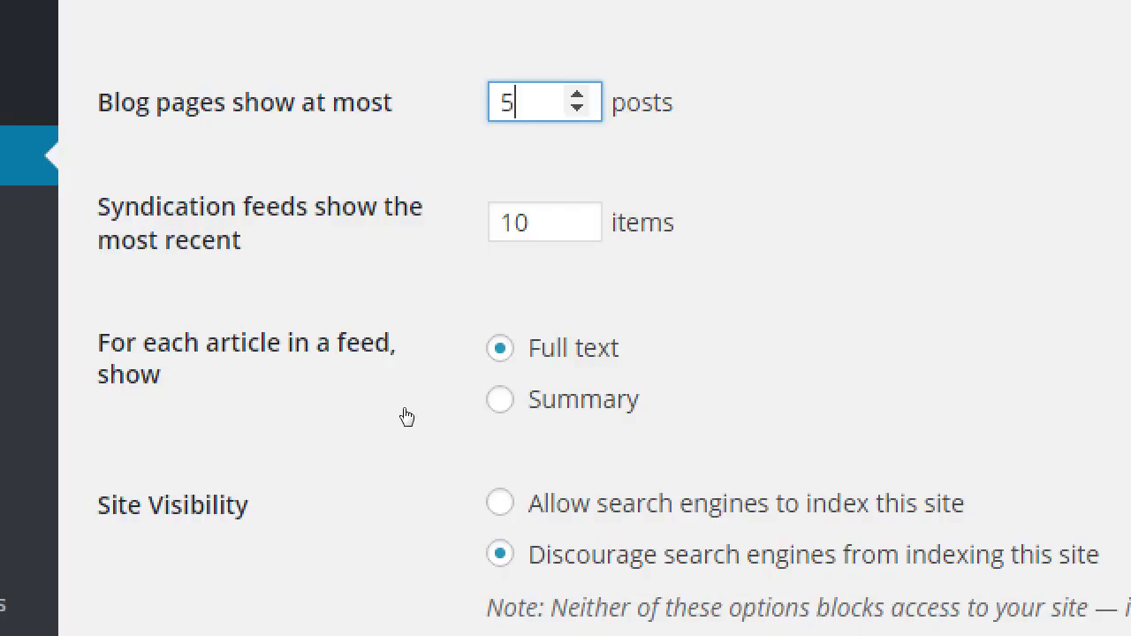
- Set 'For each article in a feed, show' to Summary
{"action": "key", "text": "Tab"}
{"action": "key", "text": "Tab"}
{"action": "key", "text": "Down"}
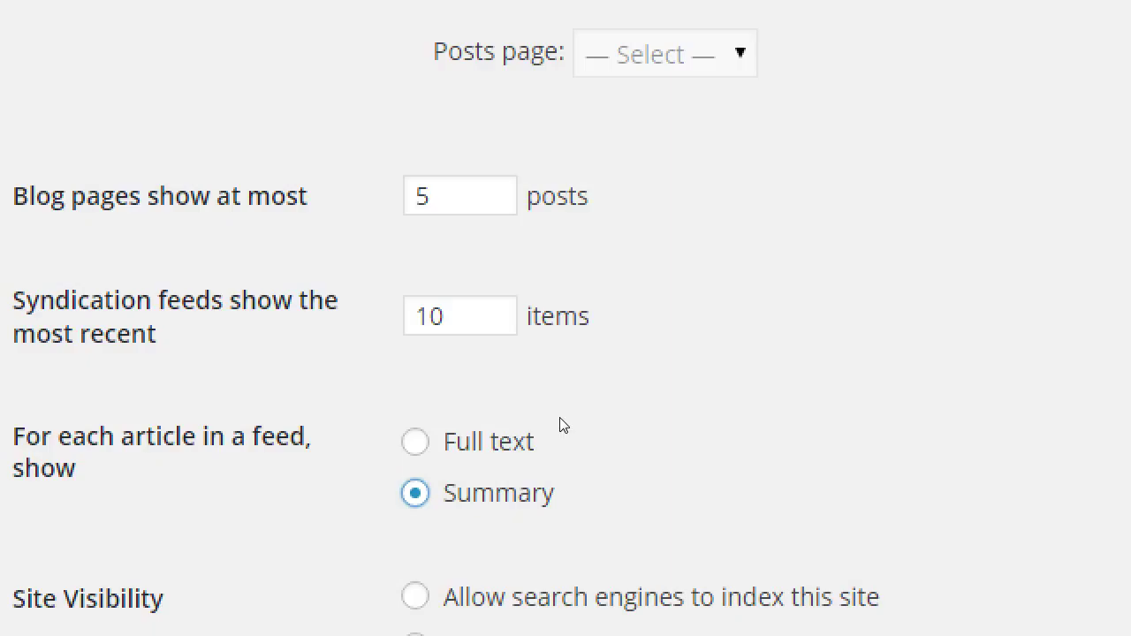
- Change syndication feeds to show the 3 most recent items instead of 10
{"action": "left_click", "coordinate": [383, 345]}
{"action": "key", "text": "ctrl+a"}
{"action": "type", "text": "3"}
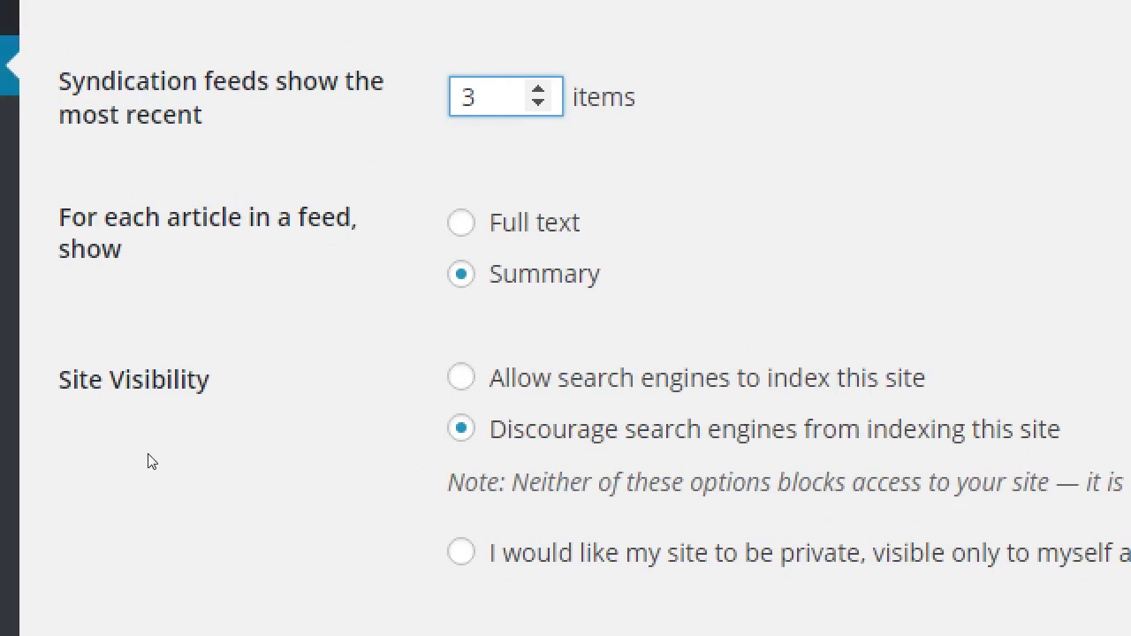
{"action": "left_click", "coordinate": [177, 426]}
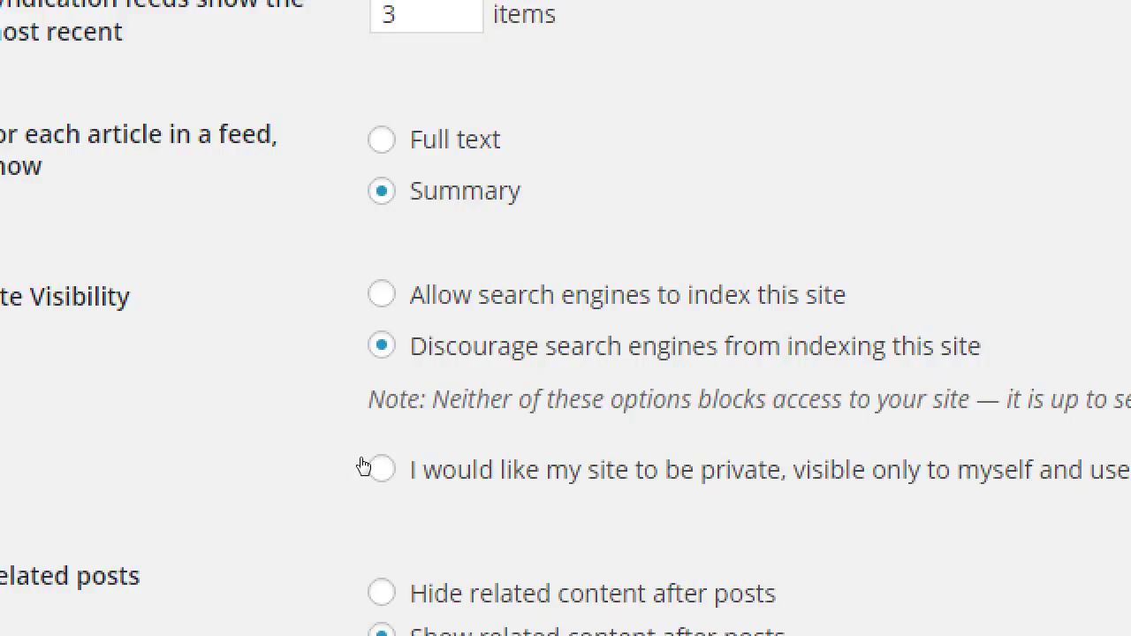
- Toggle Site Visibility between private and search-discouraged, finally keeping 'Discourage search engines' selected
{"action": "left_click", "coordinate": [362, 466]}
{"action": "key", "text": "Up"}
{"action": "key", "text": "Down"}
{"action": "key", "text": "Up"}
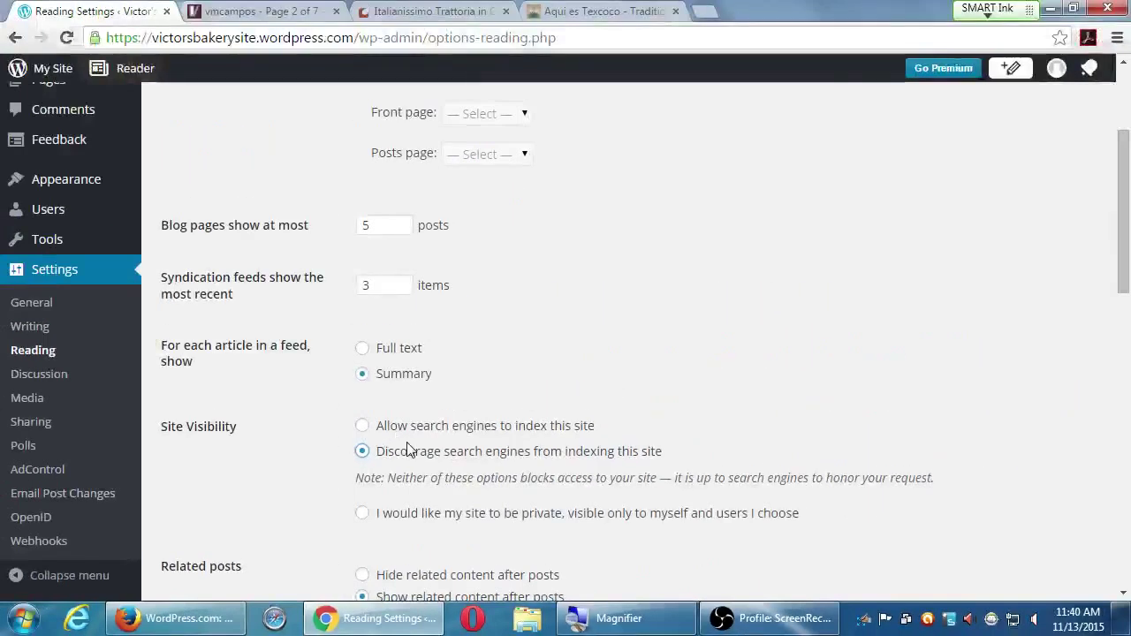
{"action": "scroll", "coordinate": [309, 426], "scroll_direction": "down", "scroll_amount": 3}
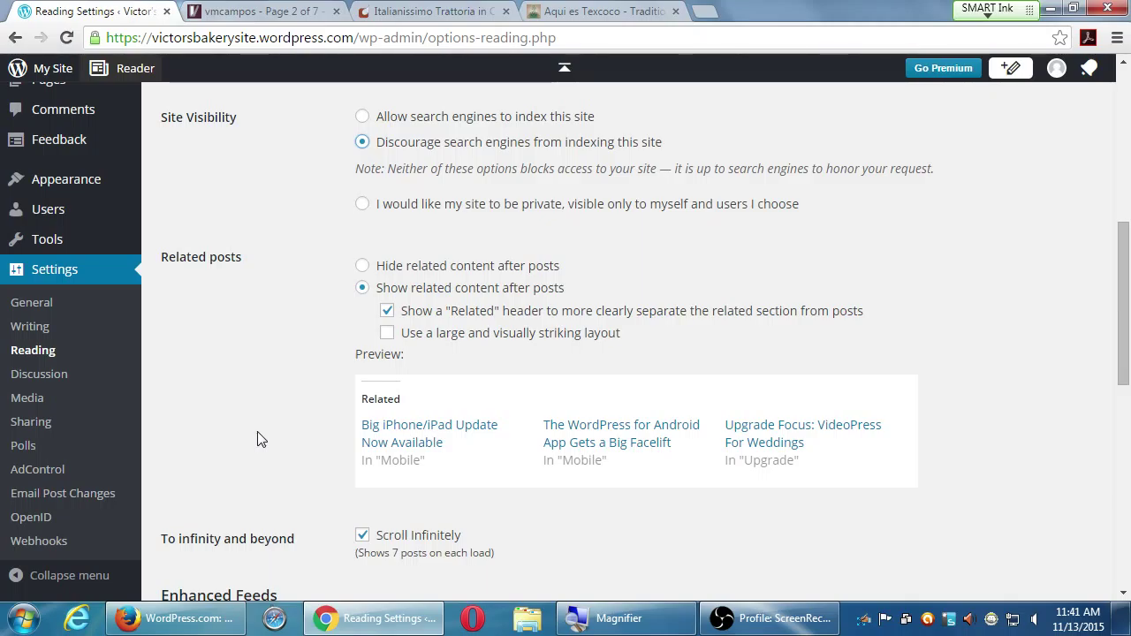
- Magnify the screen and check 'Use a large and visually striking layout' for related posts
{"action": "key", "text": "super+plus"}
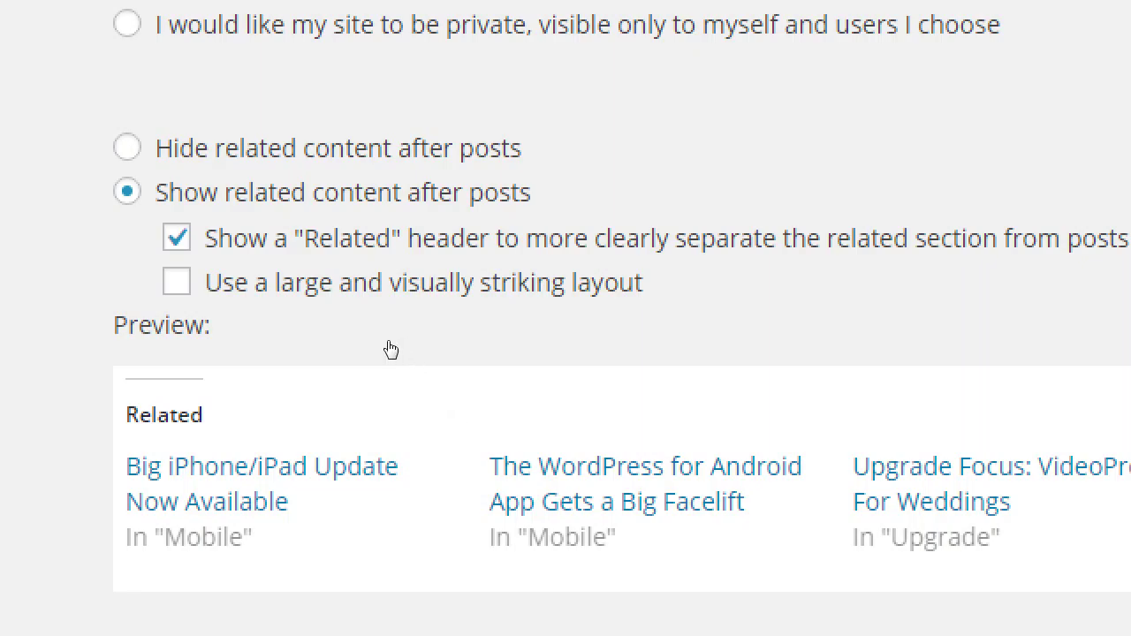
{"action": "left_click", "coordinate": [176, 281]}
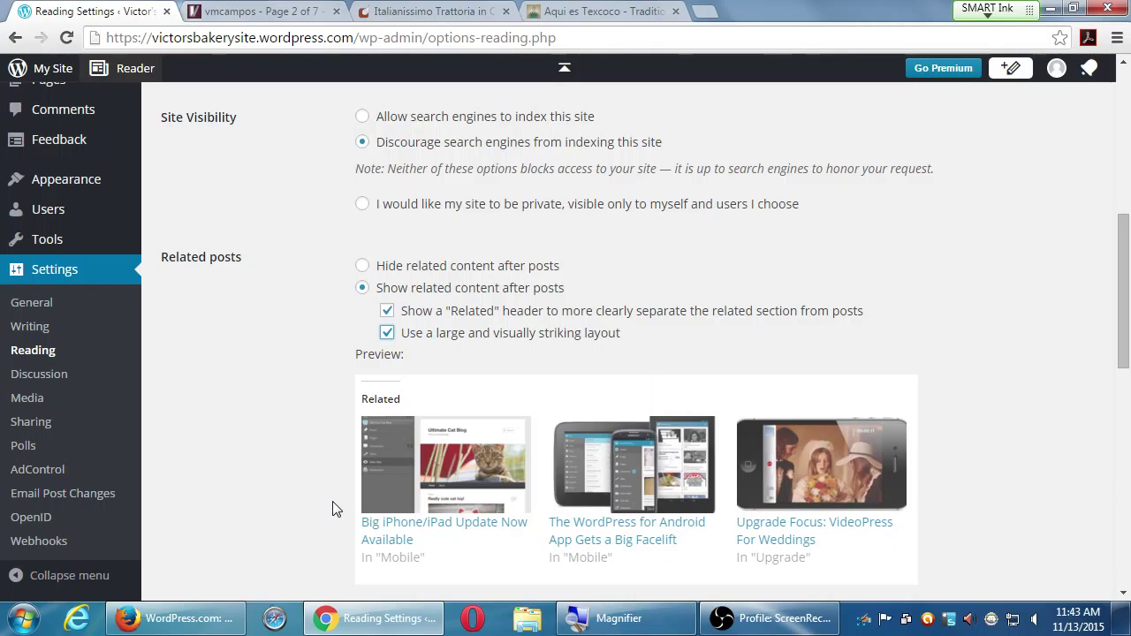
{"action": "scroll", "coordinate": [323, 374], "scroll_direction": "down", "scroll_amount": 3}
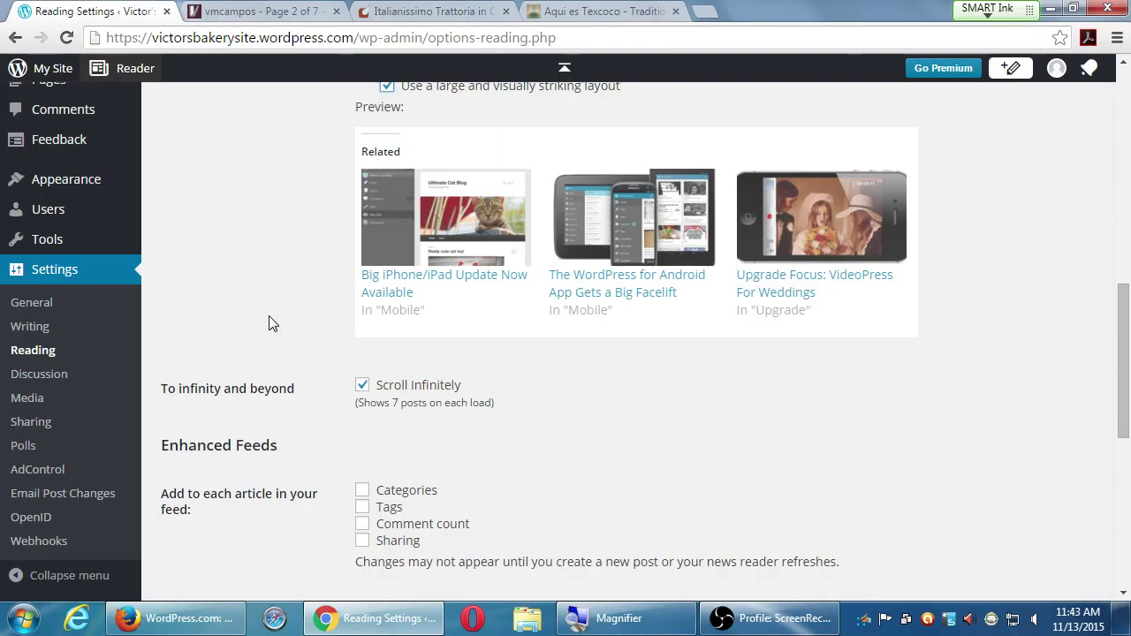
{"action": "scroll", "coordinate": [270, 320], "scroll_direction": "up", "scroll_amount": 2}
{"action": "scroll", "coordinate": [281, 331], "scroll_direction": "down", "scroll_amount": 2}
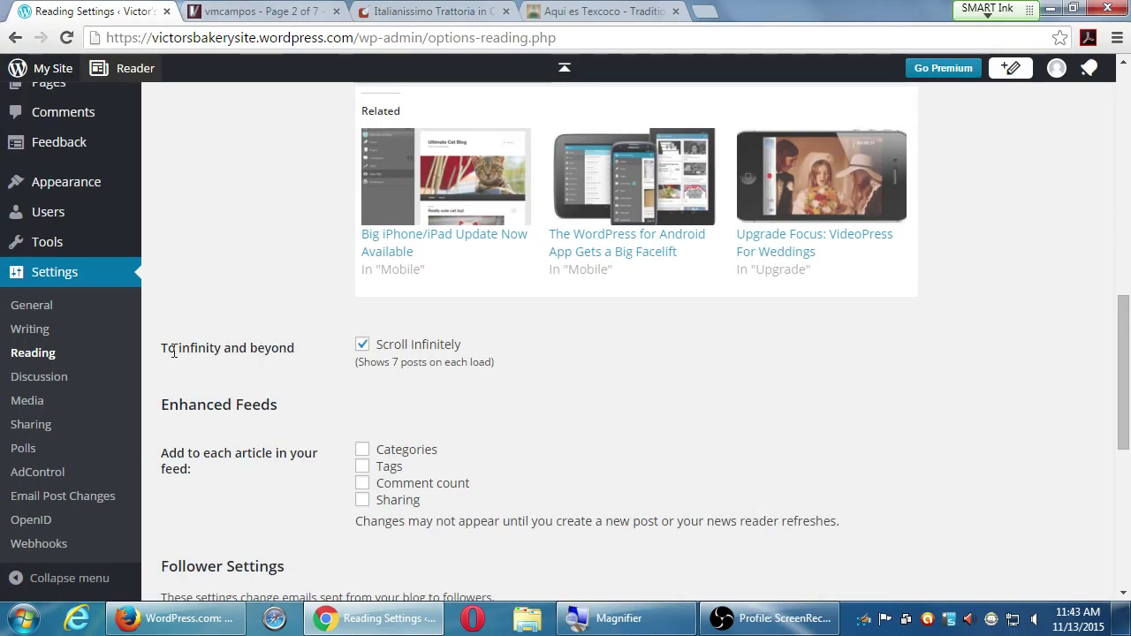
{"action": "left_click_drag", "start_coordinate": [169, 349], "coordinate": [263, 349]}
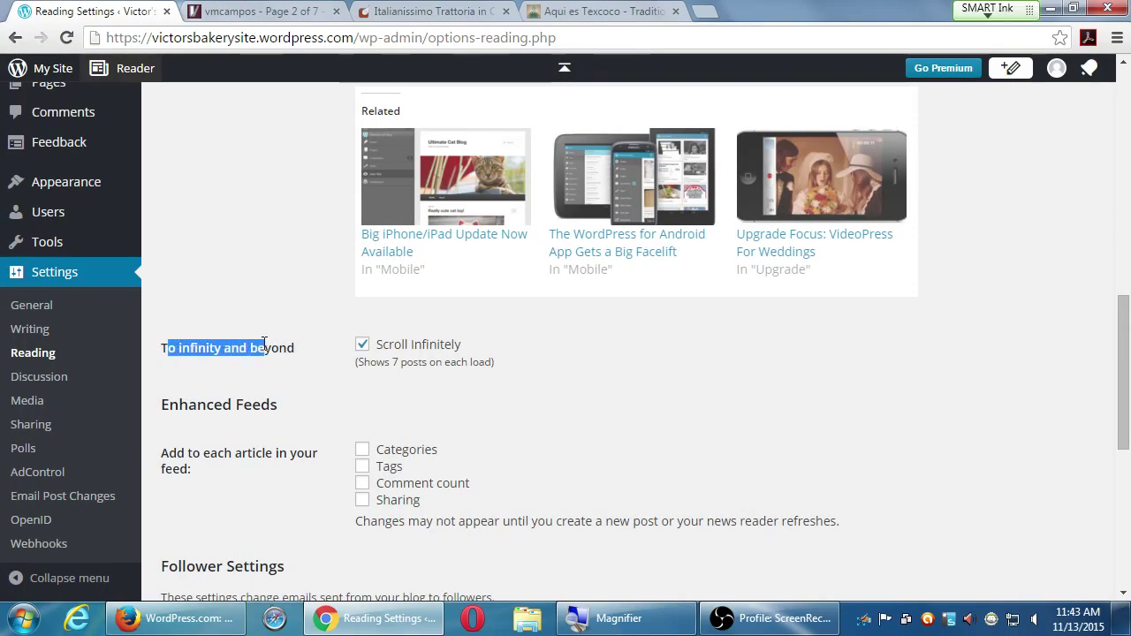
{"action": "scroll", "coordinate": [264, 352], "scroll_direction": "up", "scroll_amount": 3}
{"action": "scroll", "coordinate": [263, 349], "scroll_direction": "up", "scroll_amount": 7}
{"action": "scroll", "coordinate": [263, 349], "scroll_direction": "down", "scroll_amount": 2}
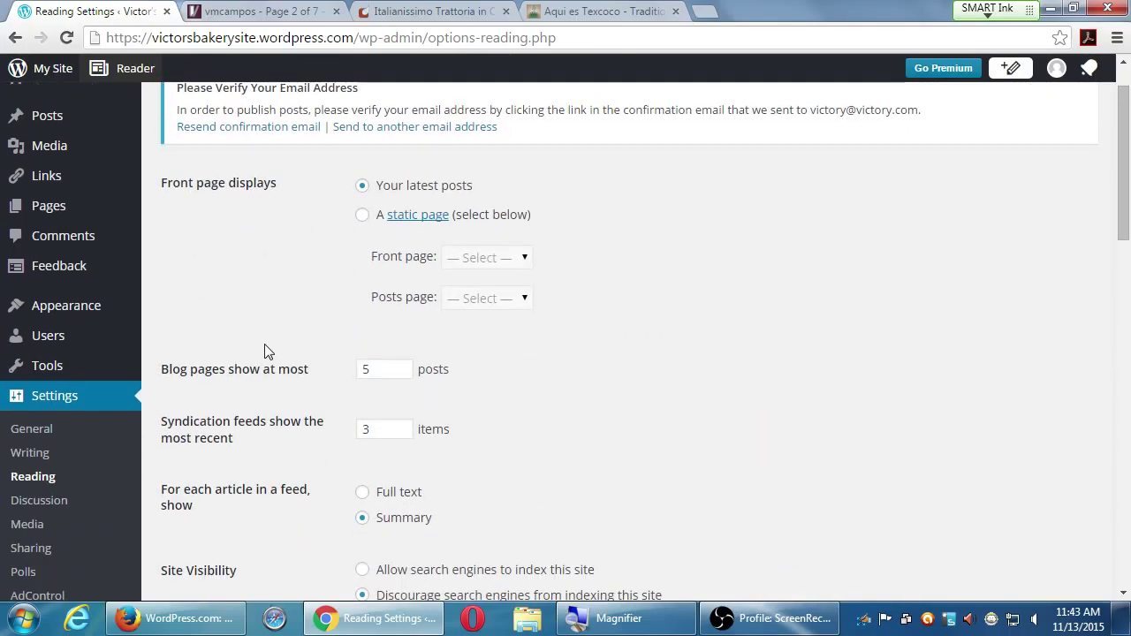
{"action": "left_click_drag", "start_coordinate": [191, 371], "coordinate": [277, 371]}
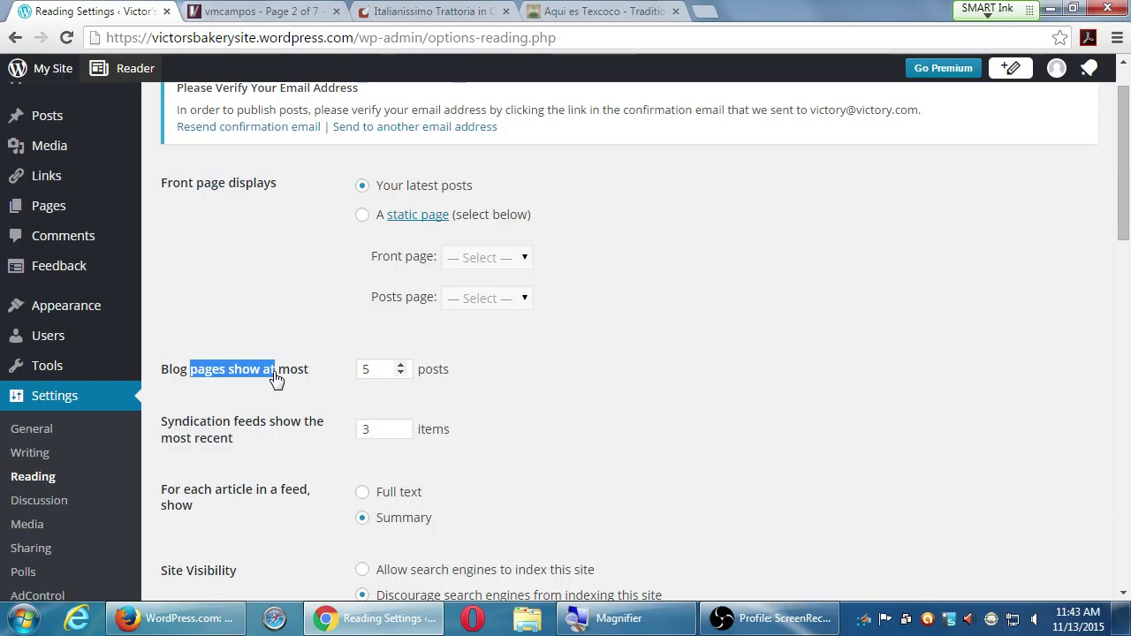
{"action": "scroll", "coordinate": [275, 377], "scroll_direction": "down", "scroll_amount": 11}
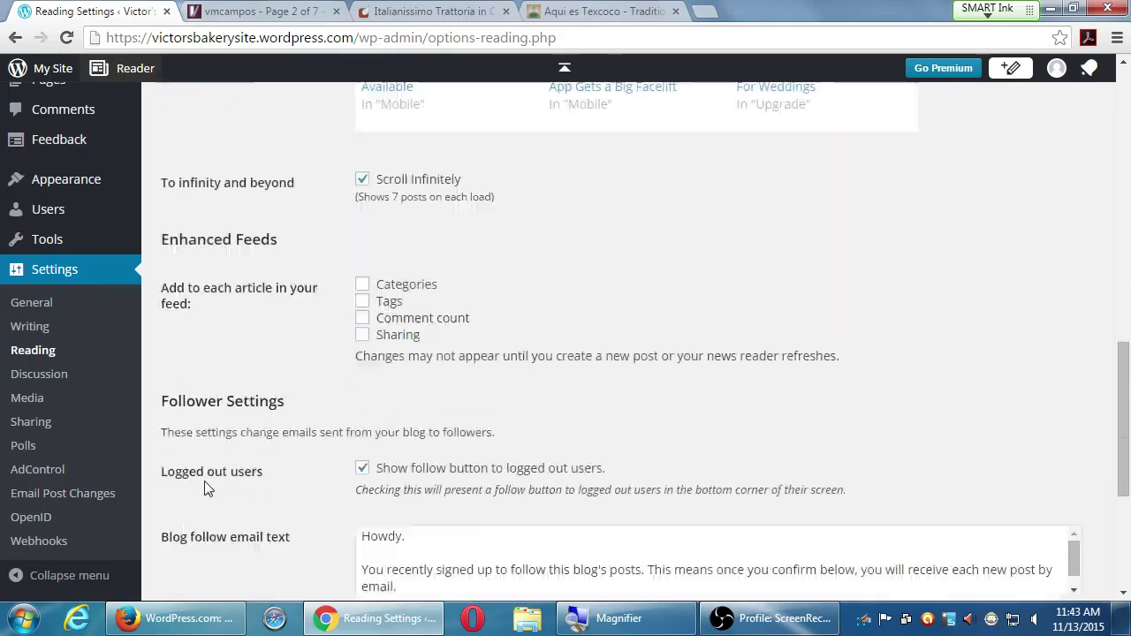
{"action": "scroll", "coordinate": [204, 483], "scroll_direction": "up", "scroll_amount": 2}
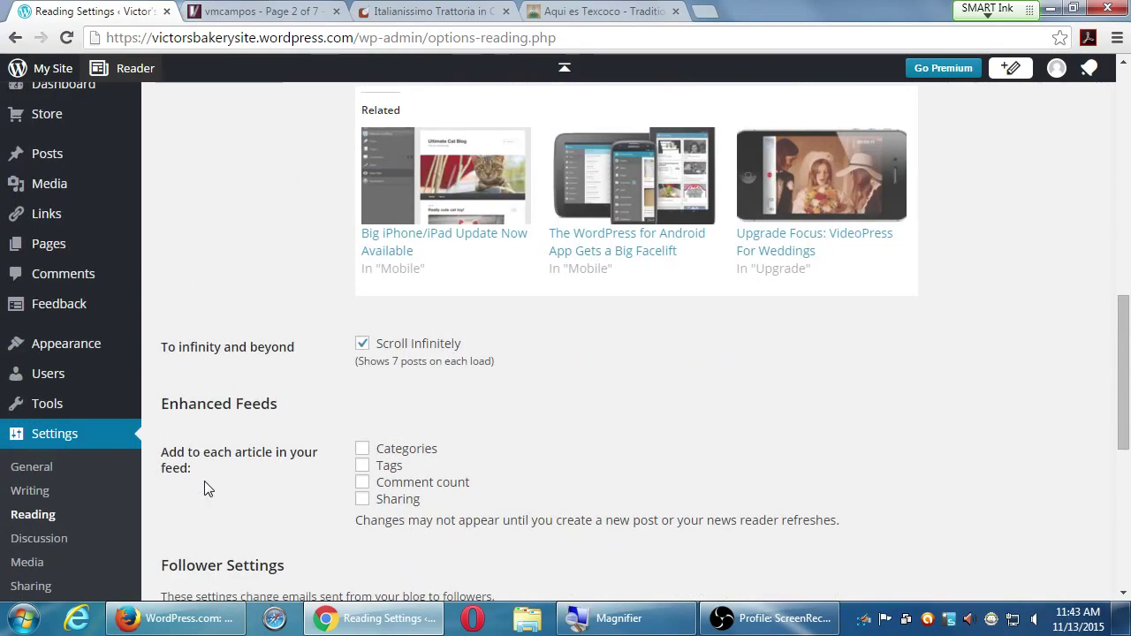
- Open a new tab and load the Tumblr blog at its tumblr.com address
{"action": "key", "text": "ctrl+t"}
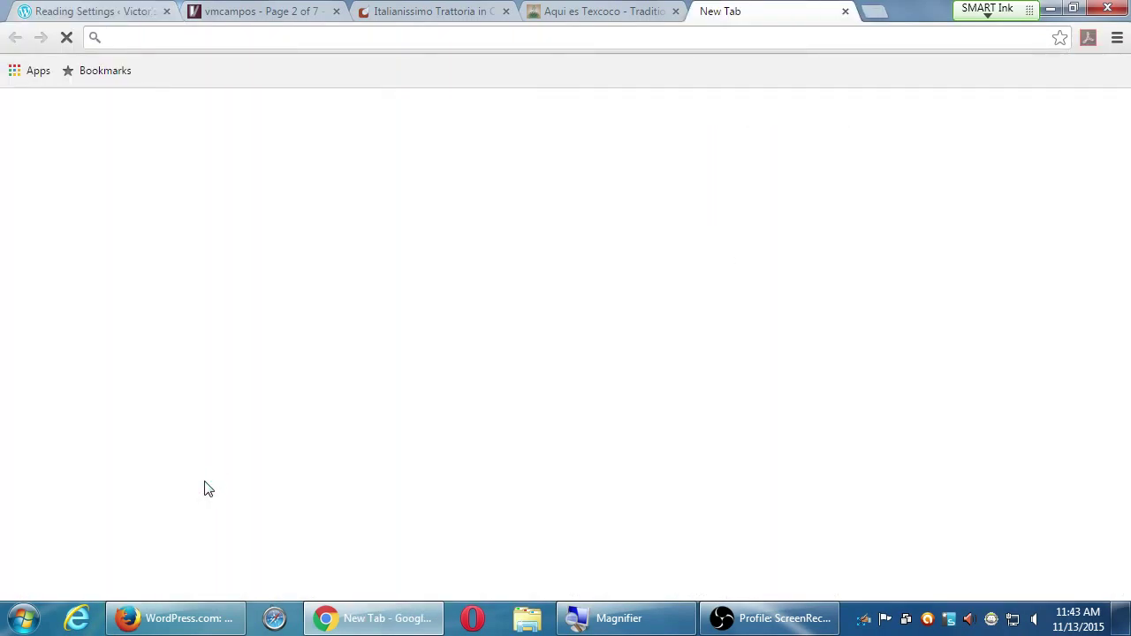
{"action": "type", "text": "tub"}
{"action": "key", "text": "BackSpace"}
{"action": "key", "text": "BackSpace"}
{"action": "key", "text": "BackSpace"}
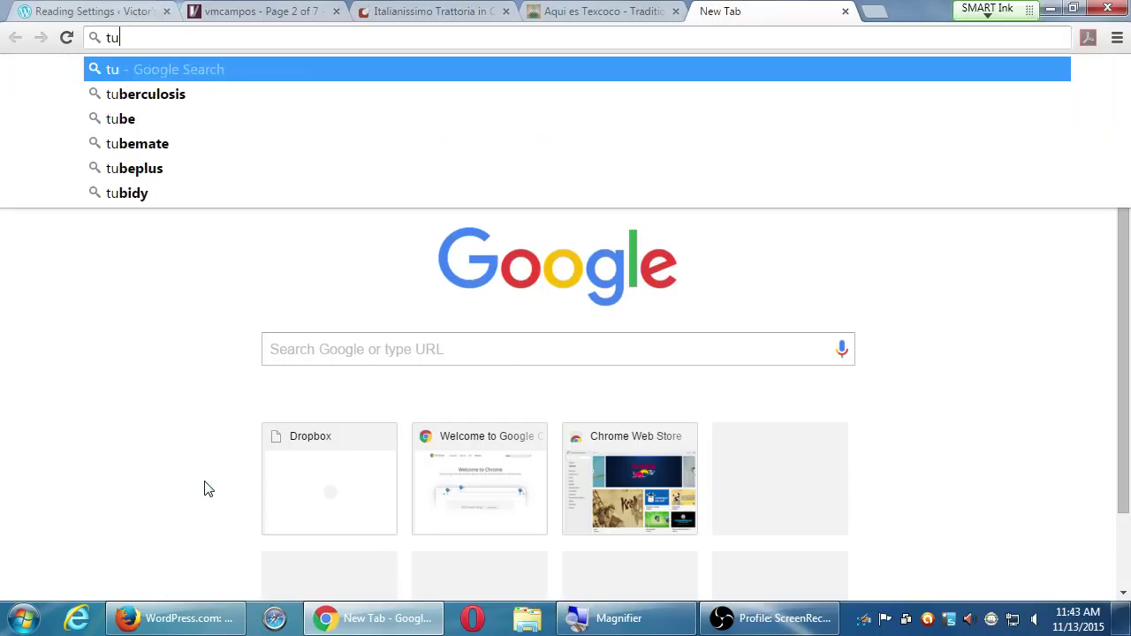
{"action": "type", "text": "vmcampos"}
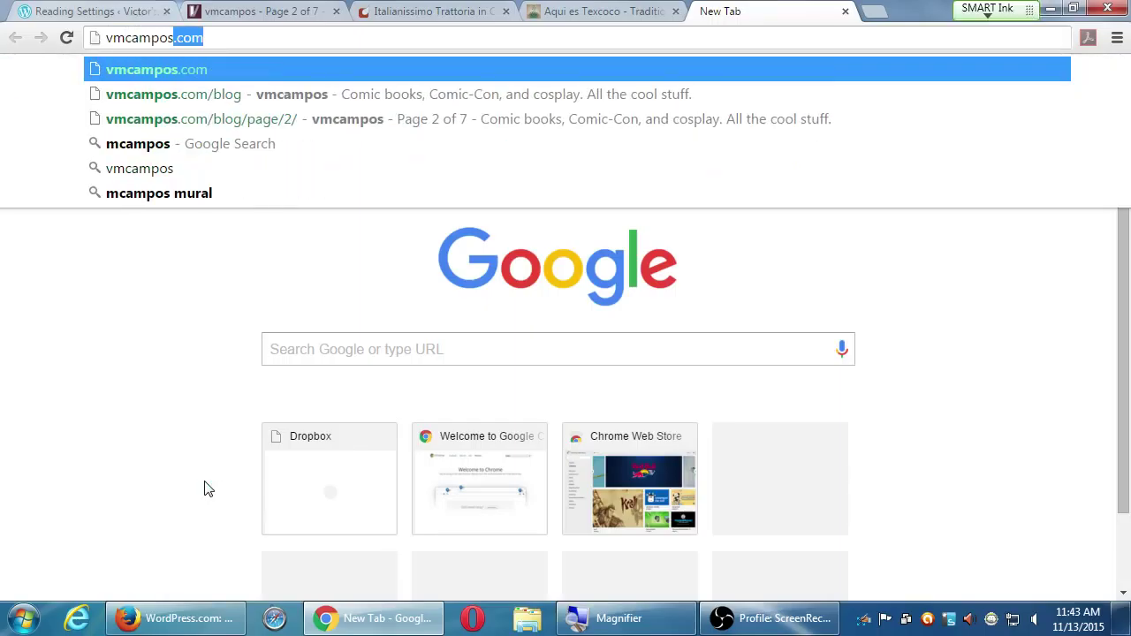
{"action": "type", "text": ".tum"}
{"action": "key", "text": "BackSpace"}
{"action": "key", "text": "BackSpace"}
{"action": "key", "text": "BackSpace"}
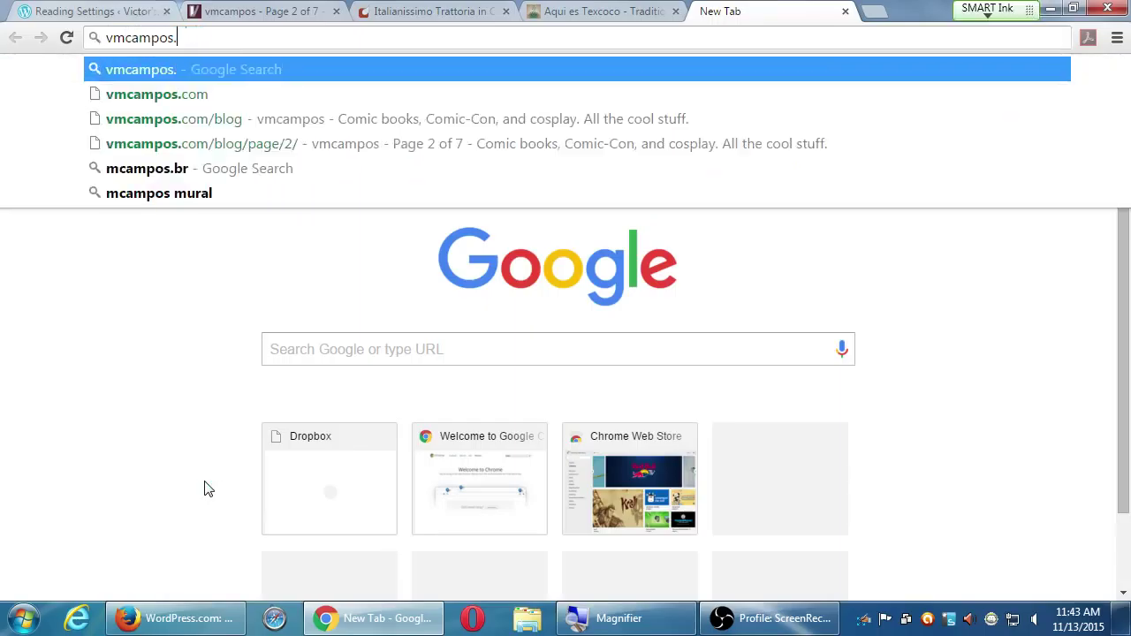
{"action": "type", "text": "tumblr.com"}
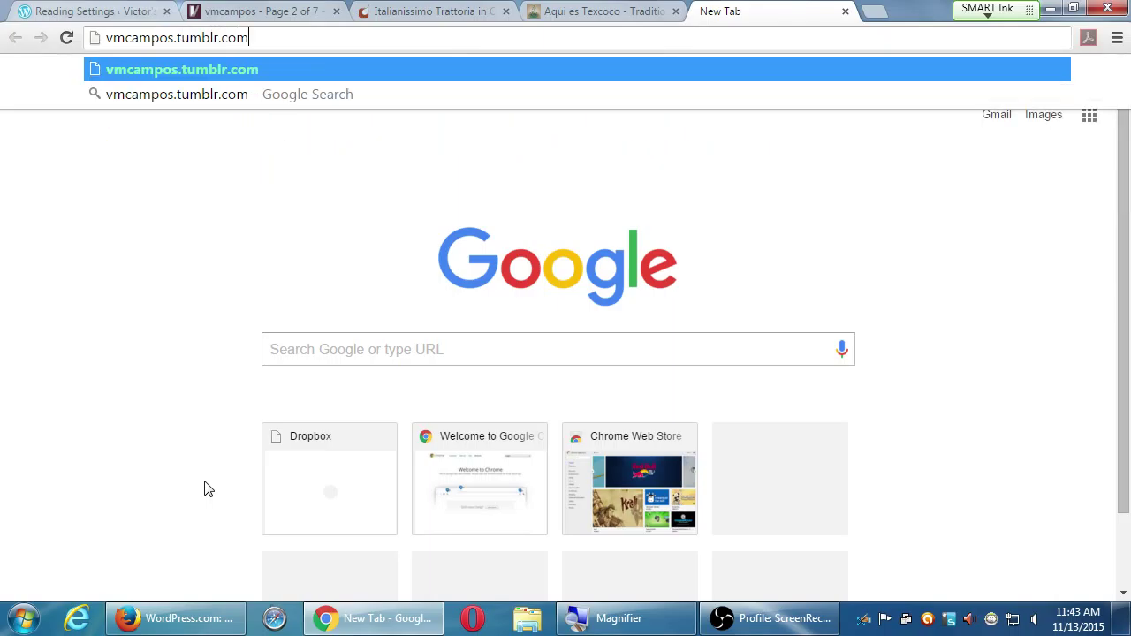
{"action": "key", "text": "Return"}
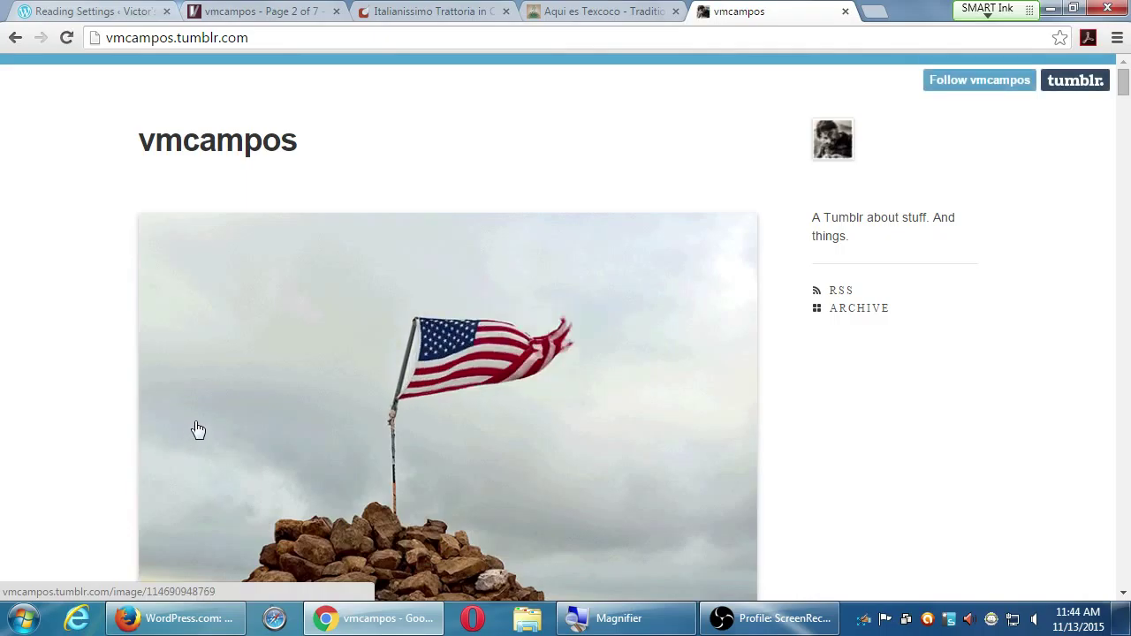
- Scroll down the vmcampos Tumblr blog past Sun Swerve and Ring Wraith posts to the kitty GIF and footer
{"action": "scroll", "coordinate": [70, 368], "scroll_direction": "down", "scroll_amount": 10}
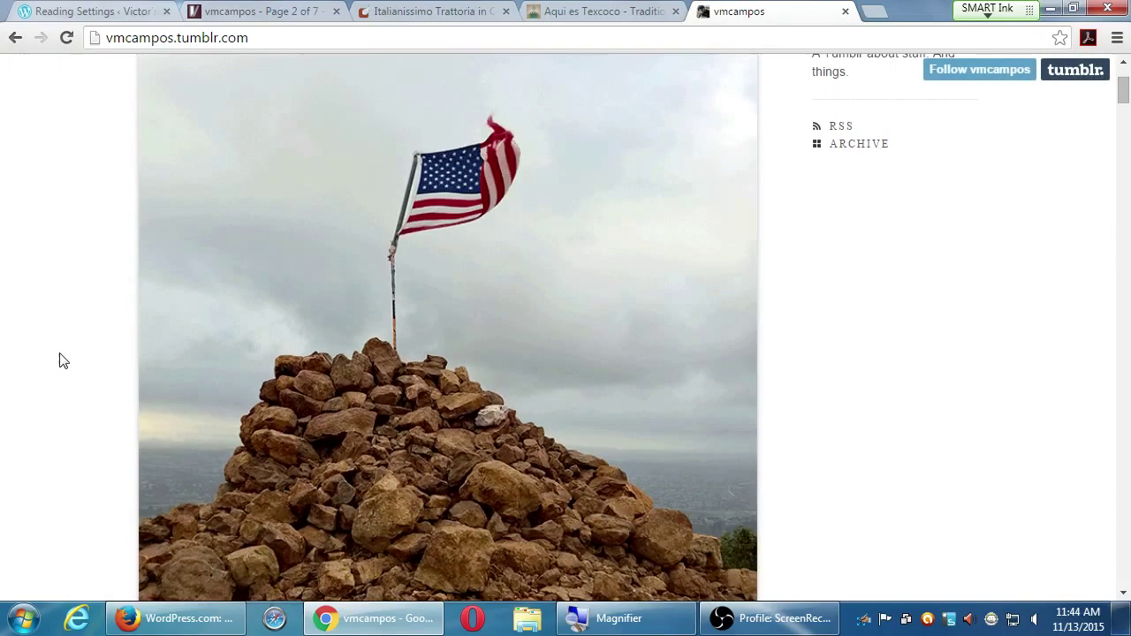
{"action": "scroll", "coordinate": [57, 349], "scroll_direction": "down", "scroll_amount": 10}
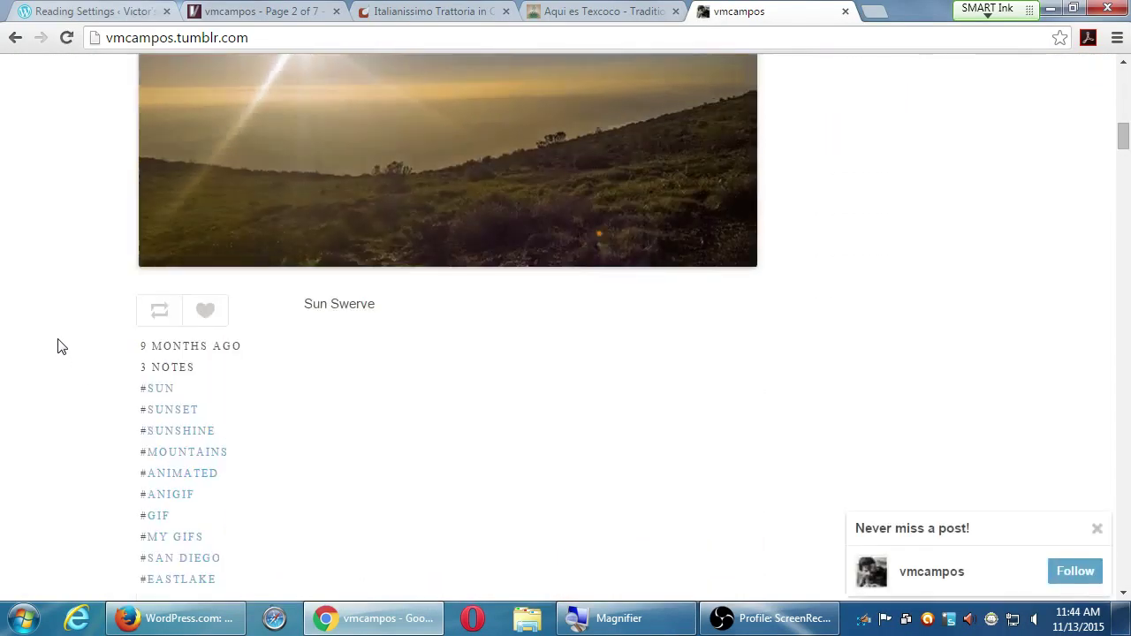
{"action": "scroll", "coordinate": [57, 346], "scroll_direction": "down", "scroll_amount": 2}
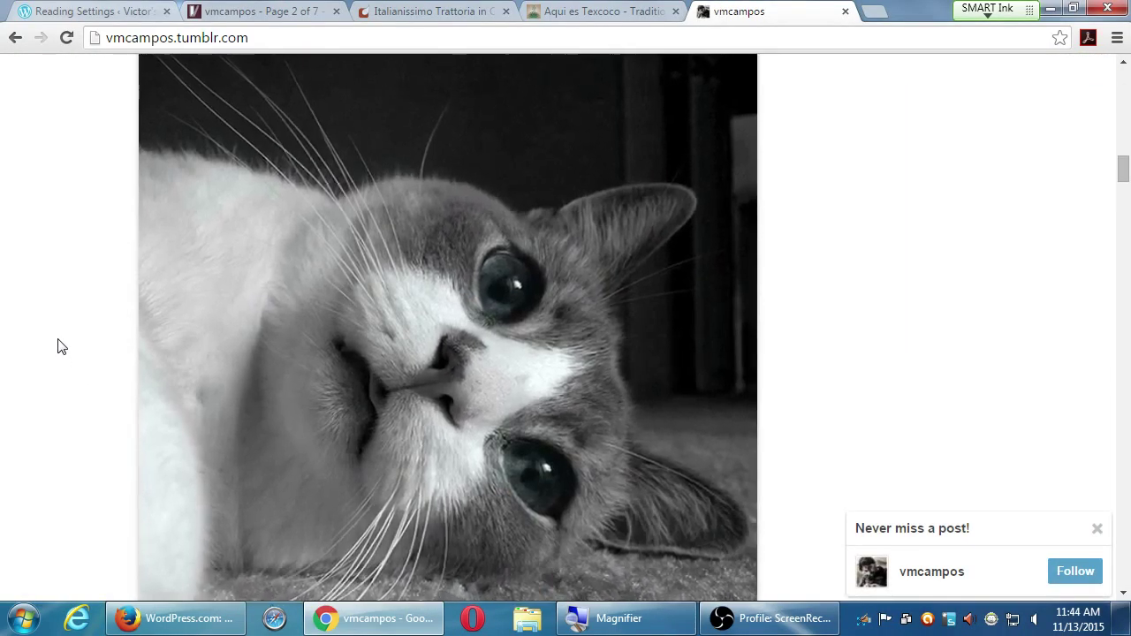
{"action": "scroll", "coordinate": [58, 347], "scroll_direction": "down", "scroll_amount": 7}
{"action": "scroll", "coordinate": [58, 346], "scroll_direction": "down", "scroll_amount": 7}
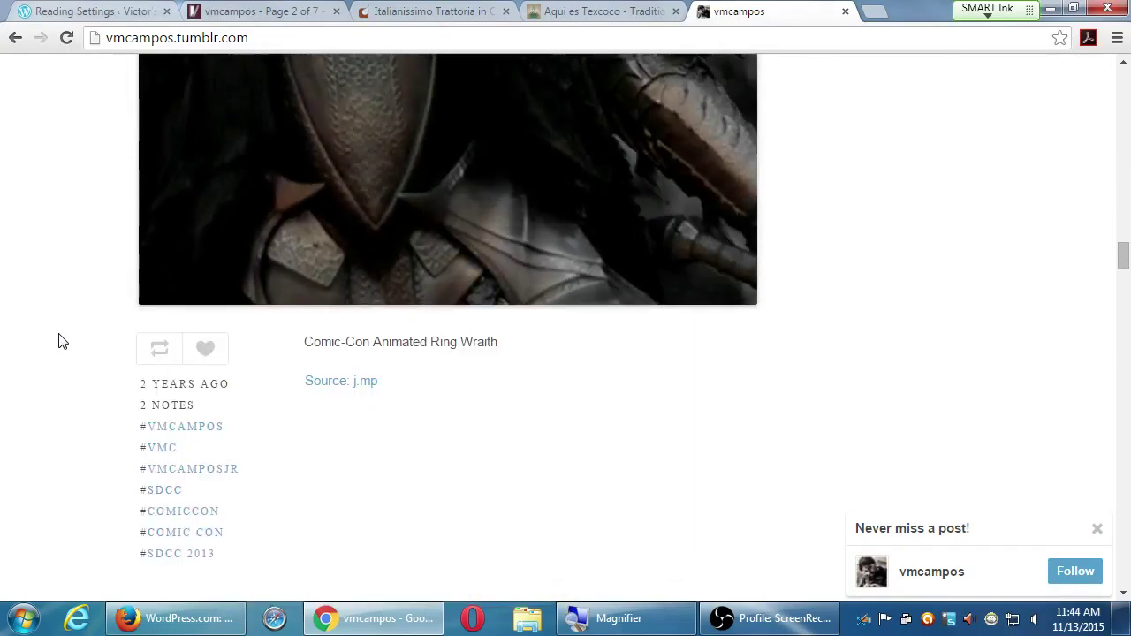
{"action": "scroll", "coordinate": [62, 346], "scroll_direction": "down", "scroll_amount": 1}
{"action": "scroll", "coordinate": [62, 345], "scroll_direction": "down", "scroll_amount": 12}
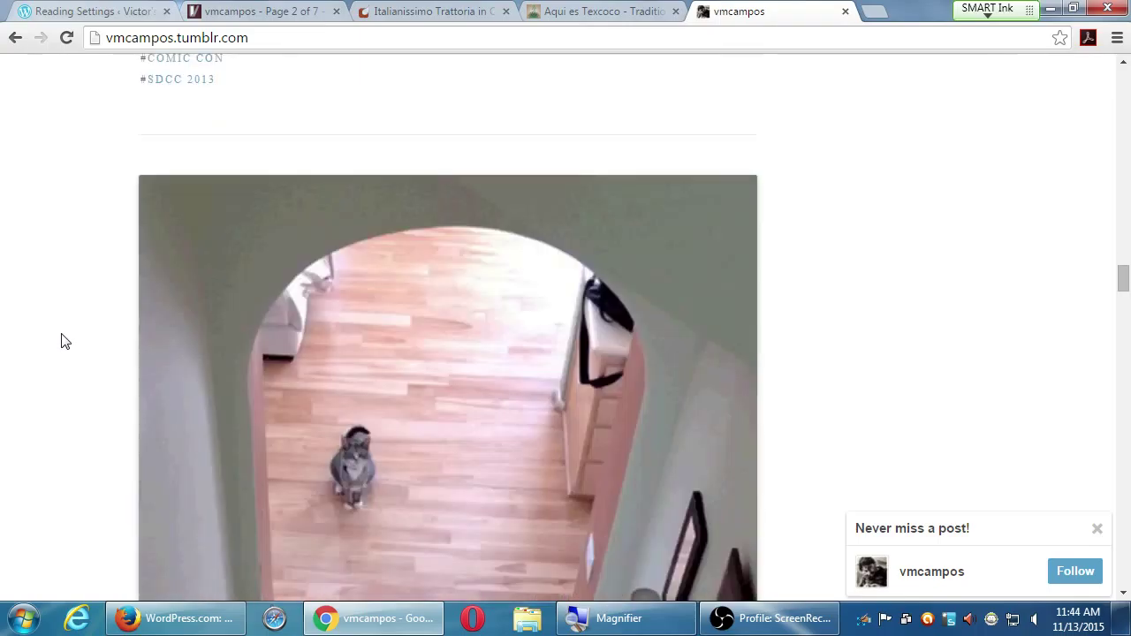
{"action": "scroll", "coordinate": [58, 341], "scroll_direction": "down", "scroll_amount": 12}
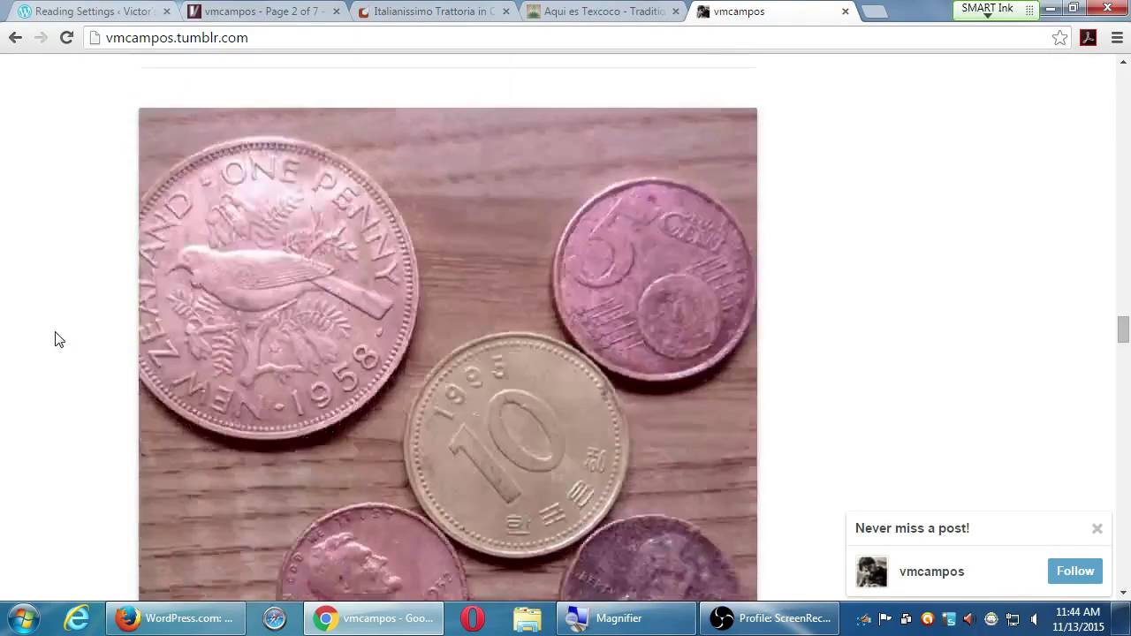
{"action": "scroll", "coordinate": [55, 339], "scroll_direction": "down", "scroll_amount": 10}
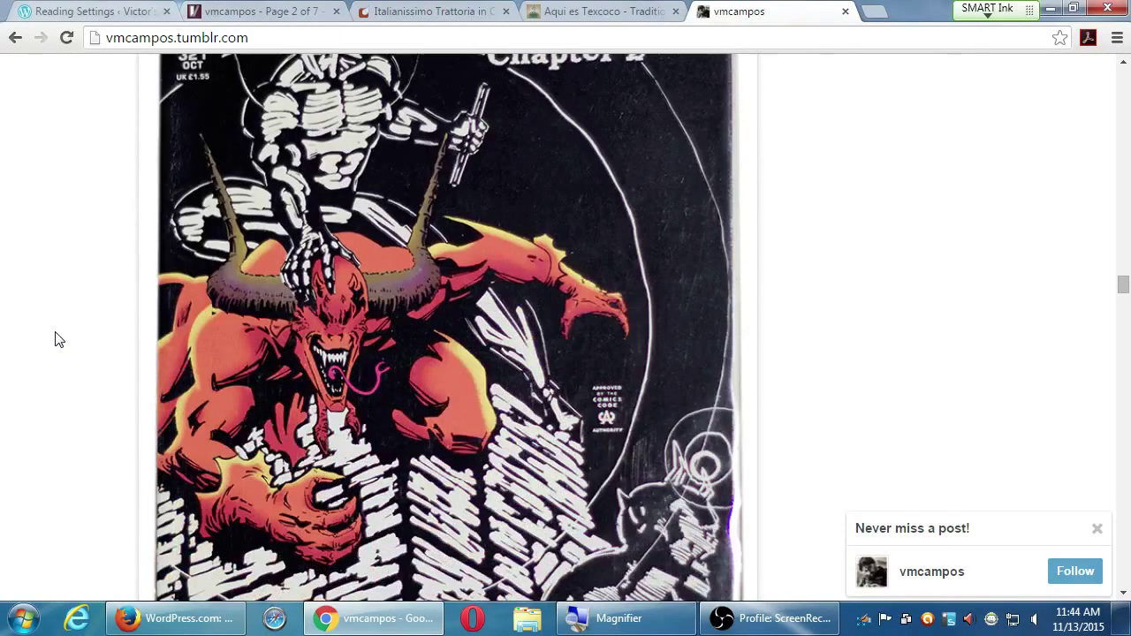
{"action": "scroll", "coordinate": [38, 350], "scroll_direction": "down", "scroll_amount": 10}
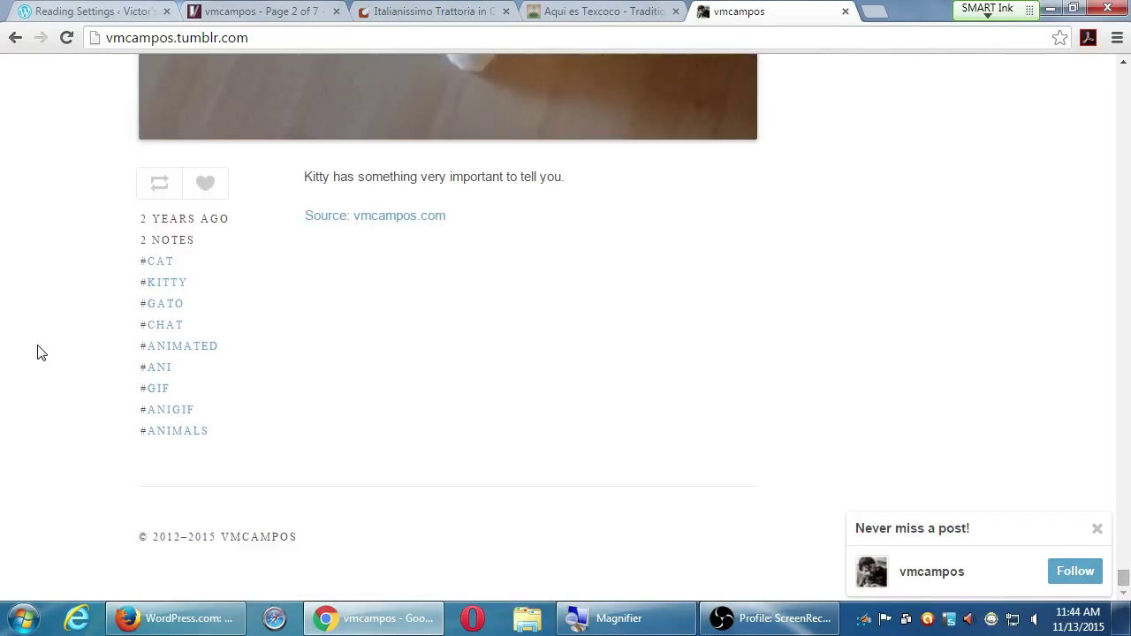
- Scroll back up past the "Stop it!" crosswalk GIF until the Faces post's tags show
{"action": "scroll", "coordinate": [116, 315], "scroll_direction": "up", "scroll_amount": 6}
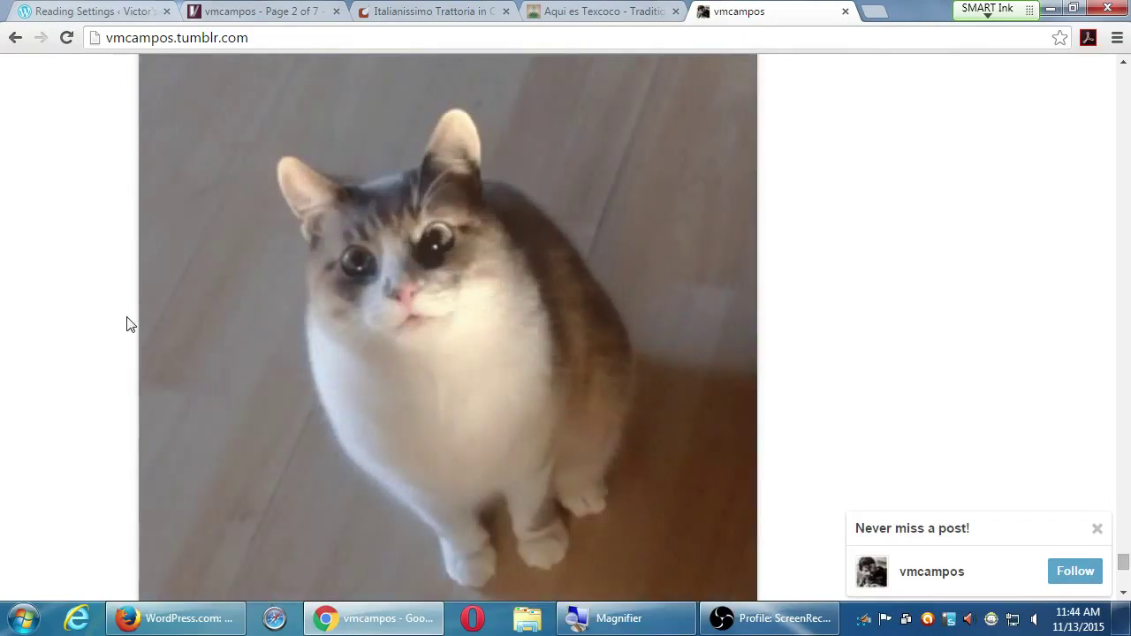
{"action": "scroll", "coordinate": [126, 322], "scroll_direction": "up", "scroll_amount": 12}
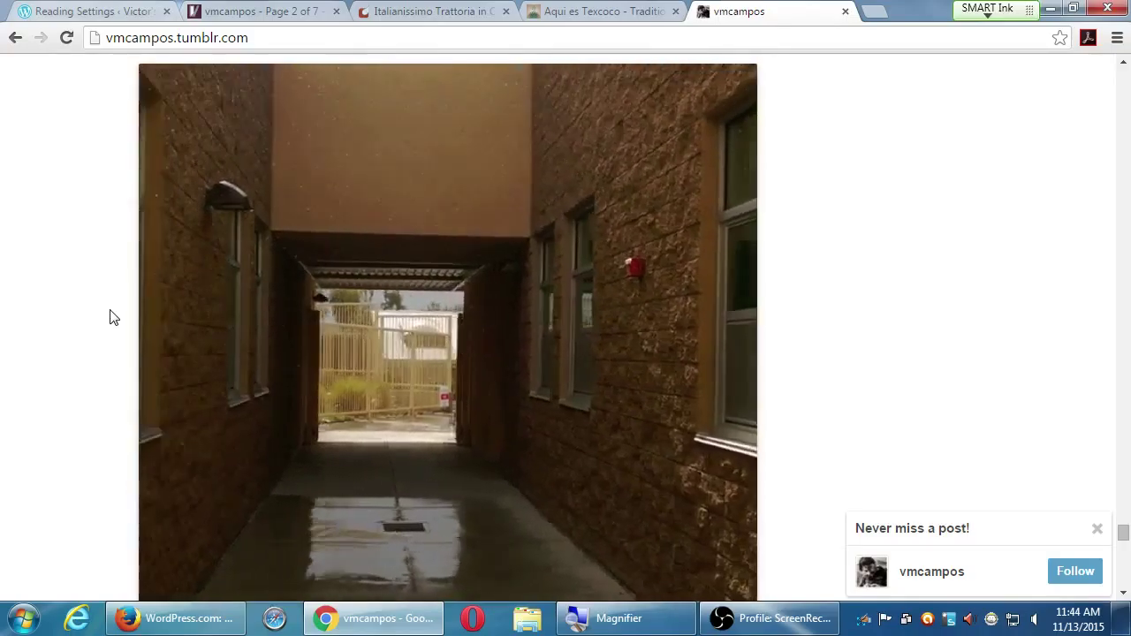
{"action": "scroll", "coordinate": [110, 317], "scroll_direction": "up", "scroll_amount": 5}
{"action": "scroll", "coordinate": [109, 317], "scroll_direction": "up", "scroll_amount": 3}
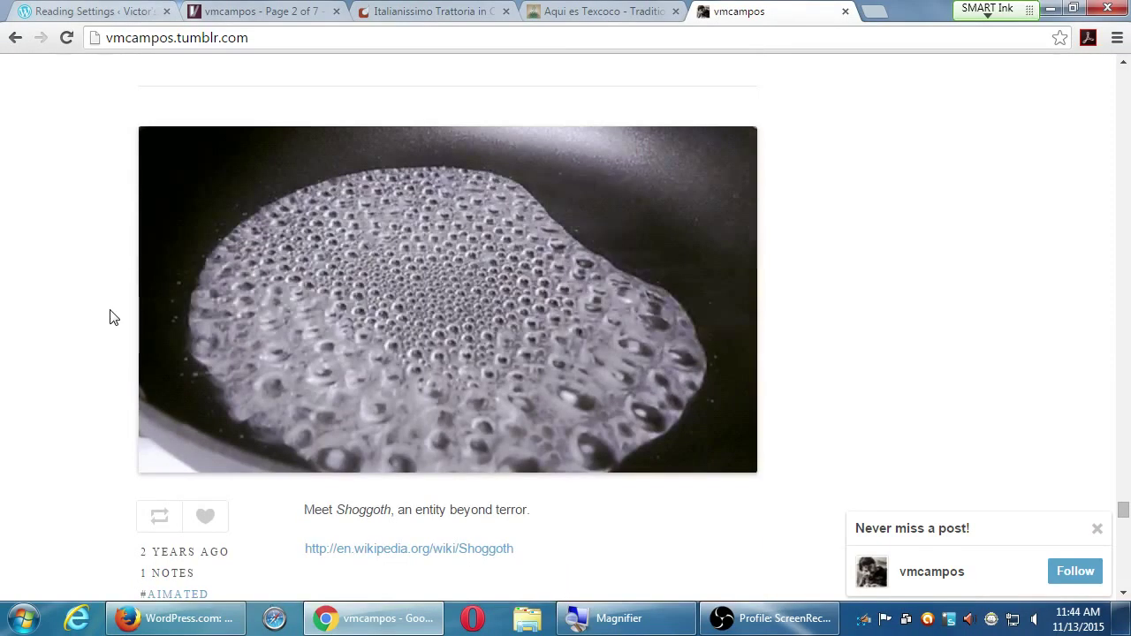
{"action": "scroll", "coordinate": [109, 317], "scroll_direction": "up", "scroll_amount": 8}
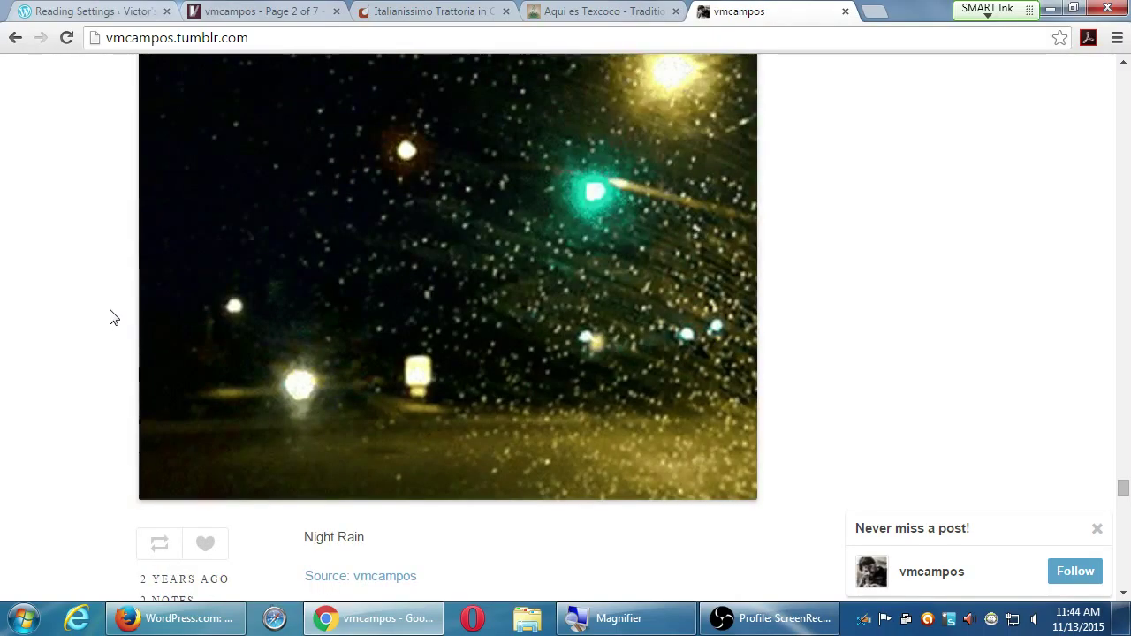
{"action": "scroll", "coordinate": [110, 317], "scroll_direction": "up", "scroll_amount": 1}
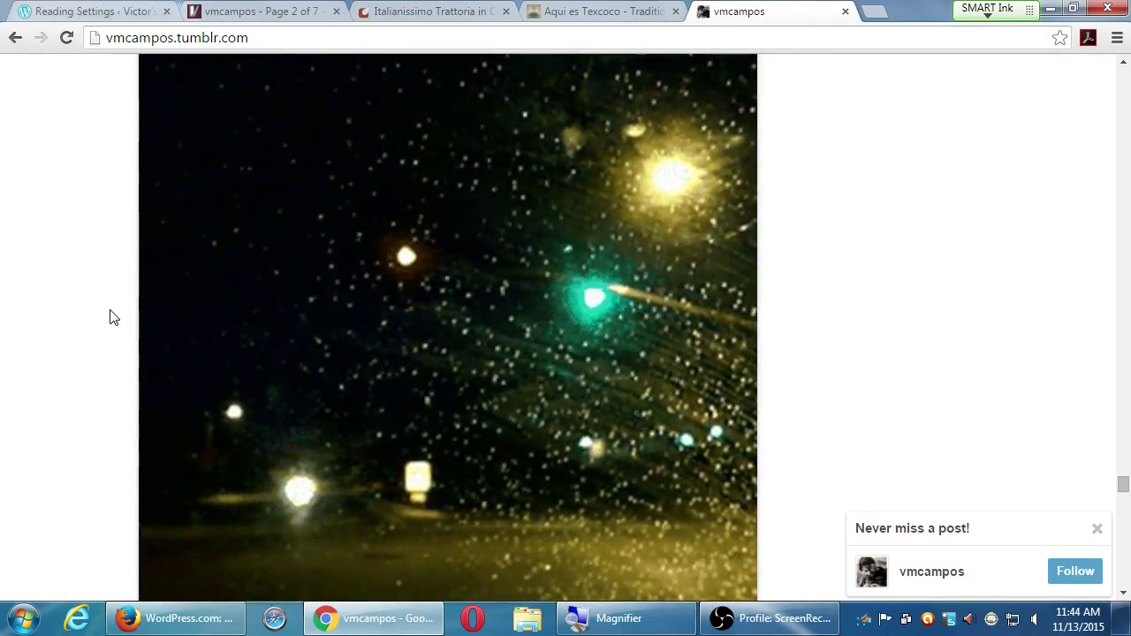
{"action": "scroll", "coordinate": [109, 317], "scroll_direction": "up", "scroll_amount": 9}
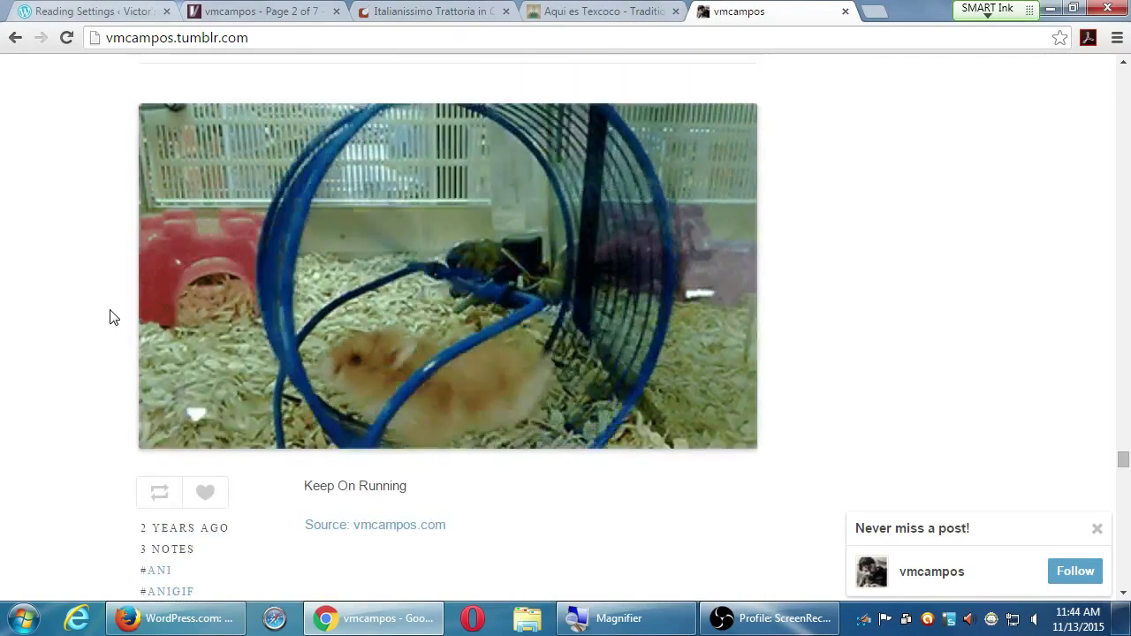
{"action": "scroll", "coordinate": [110, 317], "scroll_direction": "up", "scroll_amount": 2}
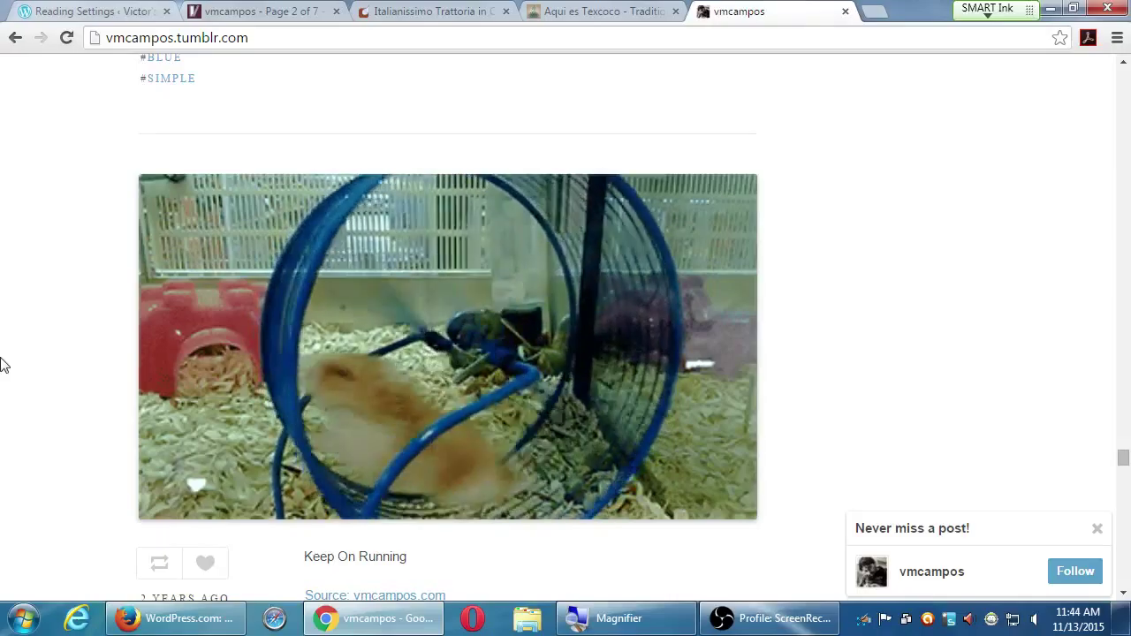
{"action": "scroll", "coordinate": [3, 362], "scroll_direction": "up", "scroll_amount": 6}
{"action": "scroll", "coordinate": [2, 362], "scroll_direction": "up", "scroll_amount": 2}
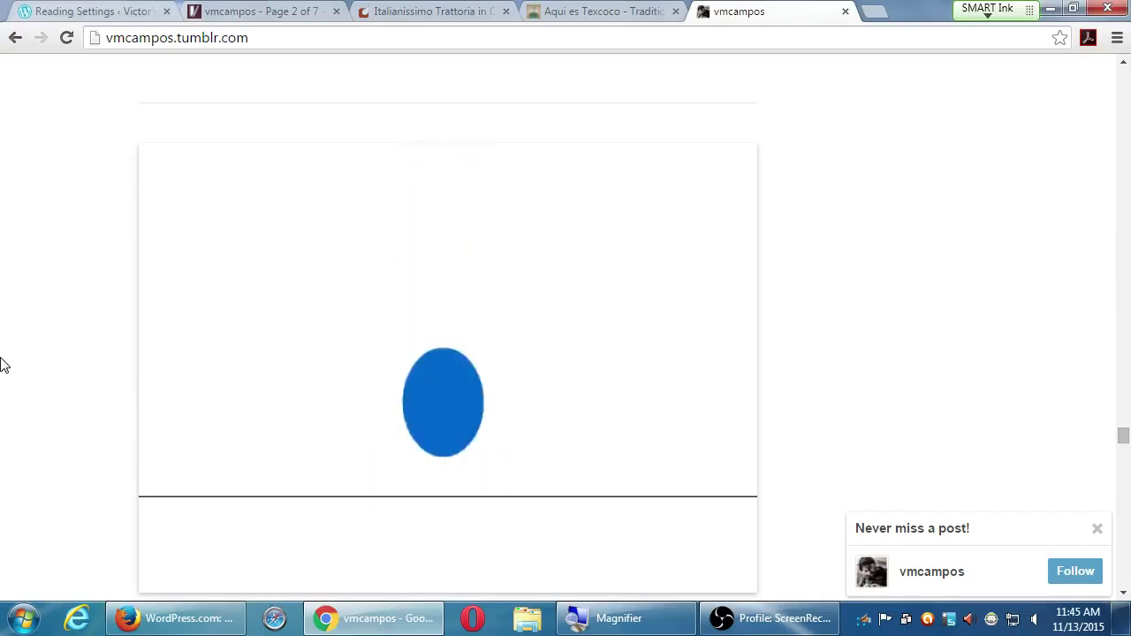
{"action": "scroll", "coordinate": [3, 364], "scroll_direction": "up", "scroll_amount": 6}
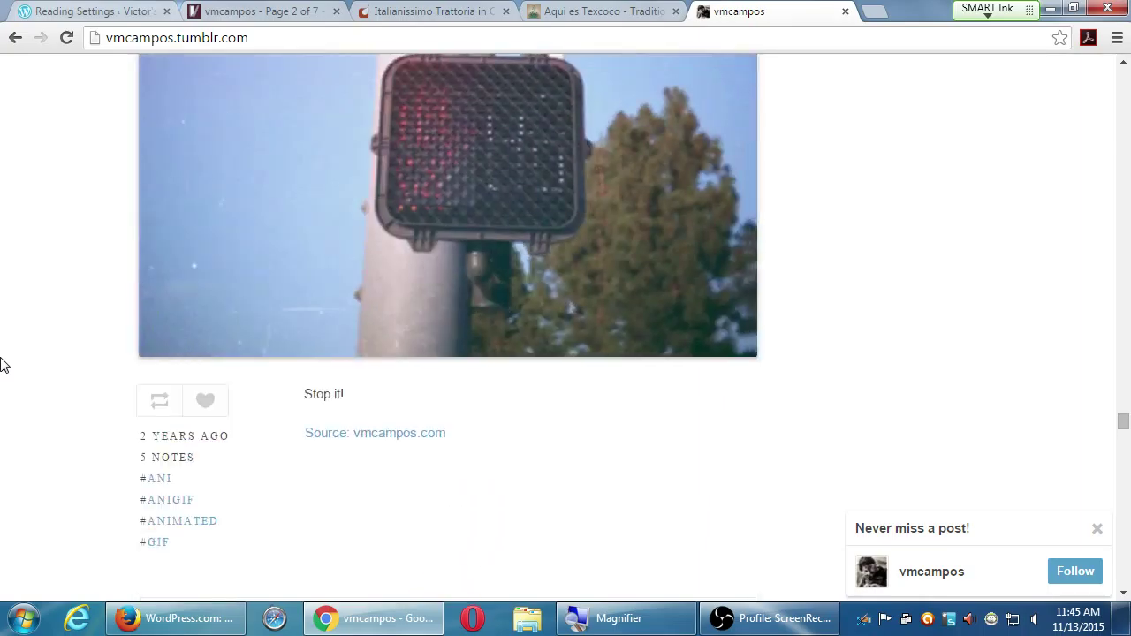
{"action": "scroll", "coordinate": [3, 364], "scroll_direction": "up", "scroll_amount": 3}
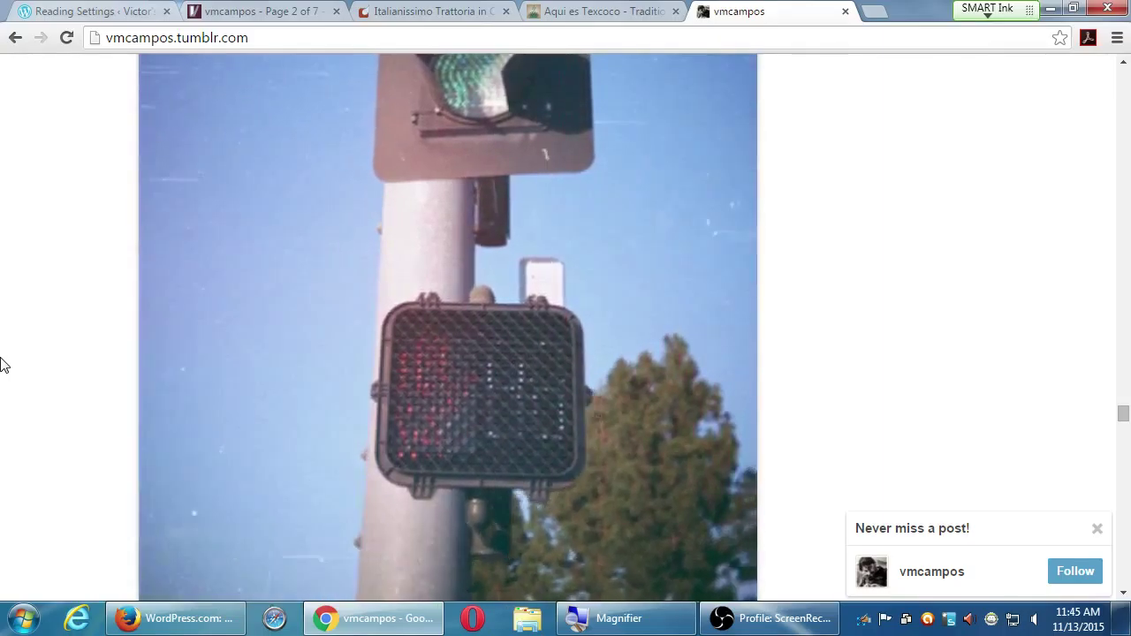
{"action": "scroll", "coordinate": [4, 364], "scroll_direction": "up", "scroll_amount": 15}
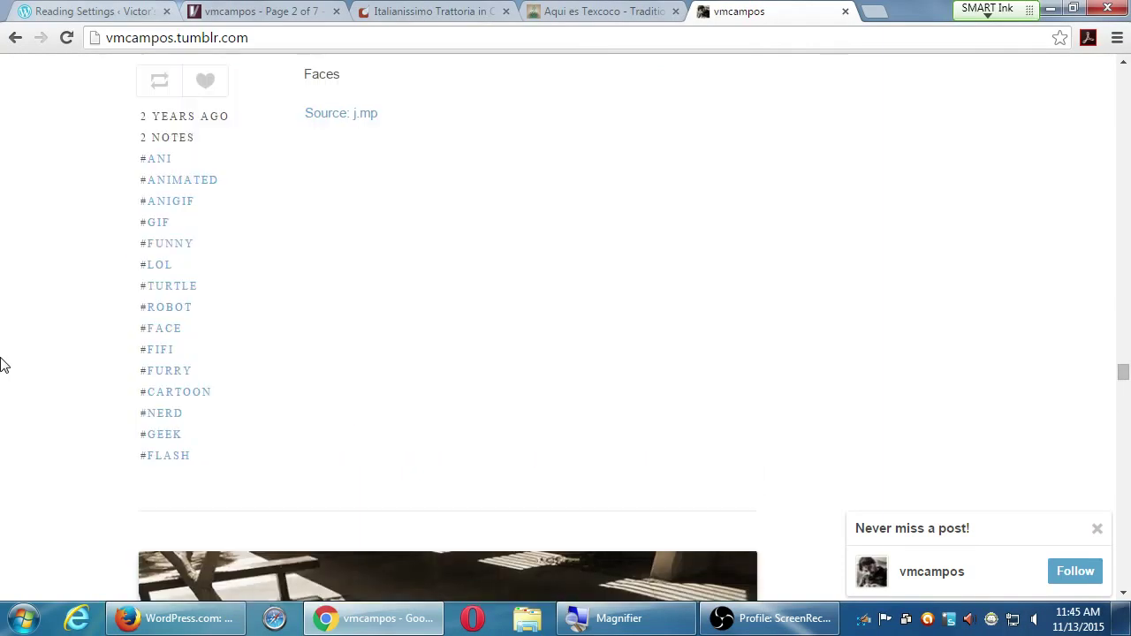
- Scroll up past the Speed Demon Snail GIF until the Daredevil "Fall from Grace" Chapter 2 cover is fully visible
{"action": "scroll", "coordinate": [4, 364], "scroll_direction": "down", "scroll_amount": 1}
{"action": "scroll", "coordinate": [4, 364], "scroll_direction": "down", "scroll_amount": 2}
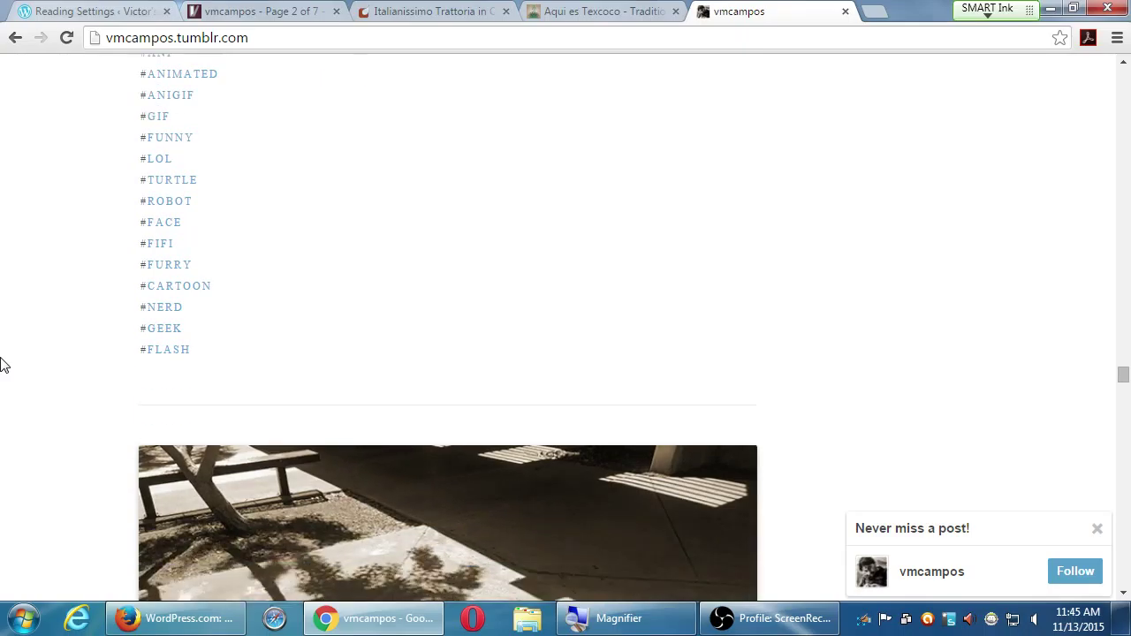
{"action": "scroll", "coordinate": [4, 364], "scroll_direction": "down", "scroll_amount": 3}
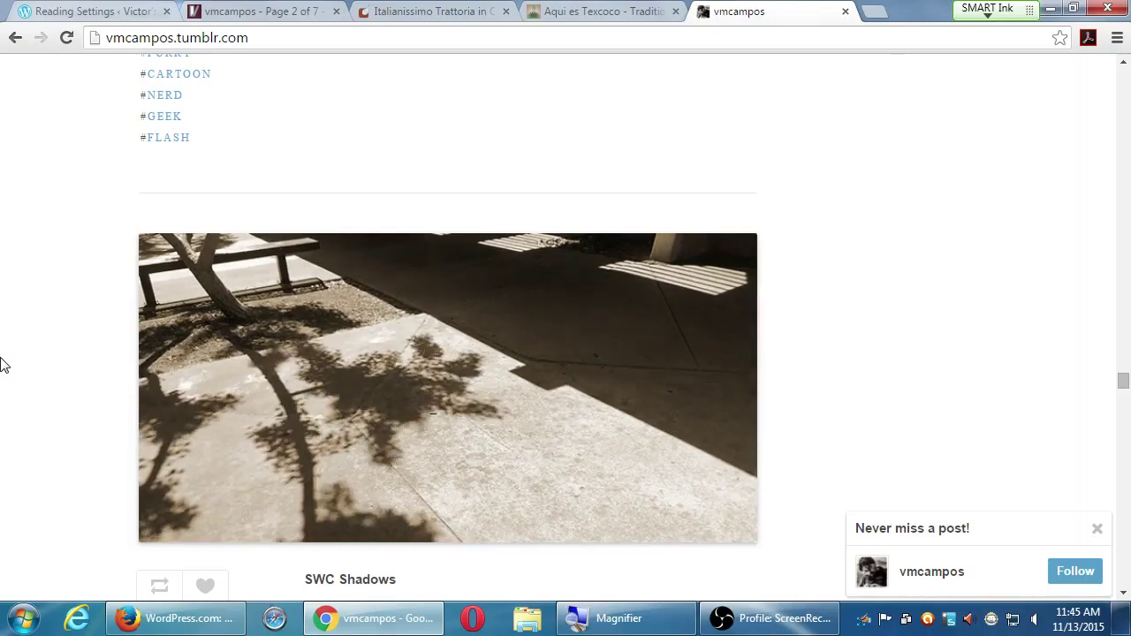
{"action": "scroll", "coordinate": [2, 364], "scroll_direction": "up", "scroll_amount": 1}
{"action": "scroll", "coordinate": [3, 364], "scroll_direction": "up", "scroll_amount": 9}
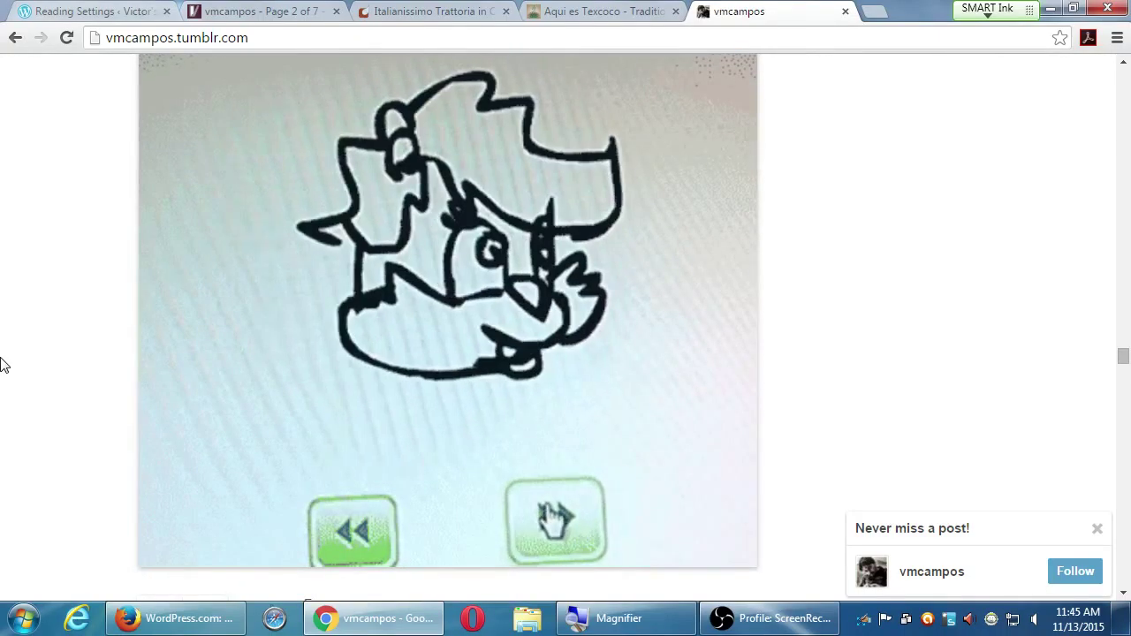
{"action": "scroll", "coordinate": [3, 364], "scroll_direction": "up", "scroll_amount": 1}
{"action": "scroll", "coordinate": [3, 363], "scroll_direction": "up", "scroll_amount": 20}
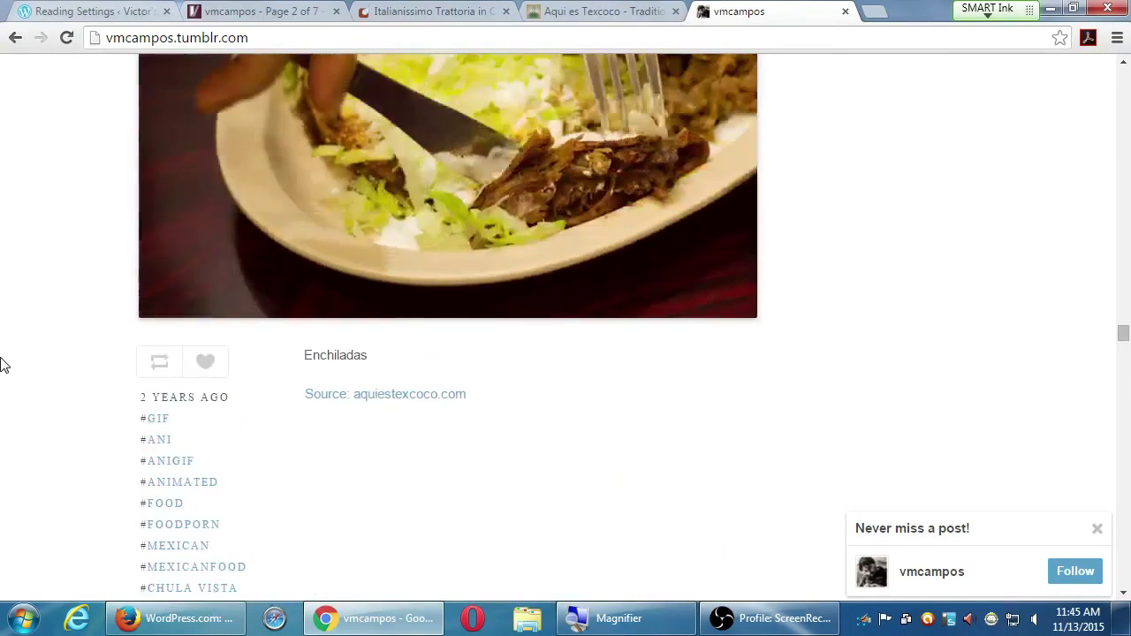
{"action": "scroll", "coordinate": [3, 364], "scroll_direction": "down", "scroll_amount": 2}
{"action": "scroll", "coordinate": [3, 364], "scroll_direction": "down", "scroll_amount": 1}
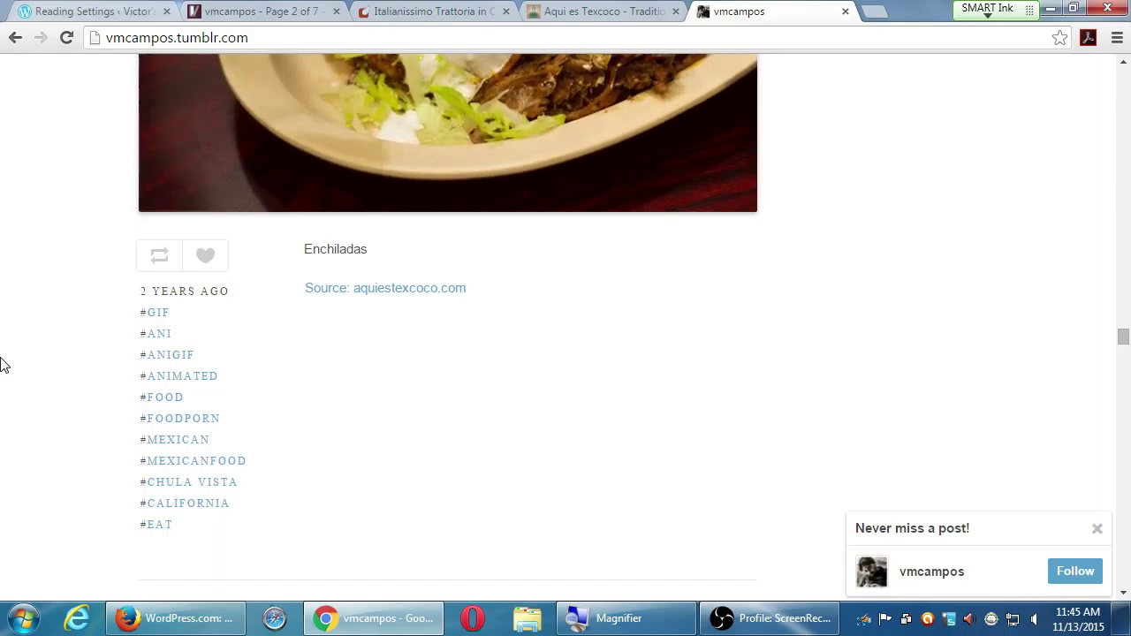
{"action": "scroll", "coordinate": [3, 364], "scroll_direction": "up", "scroll_amount": 5}
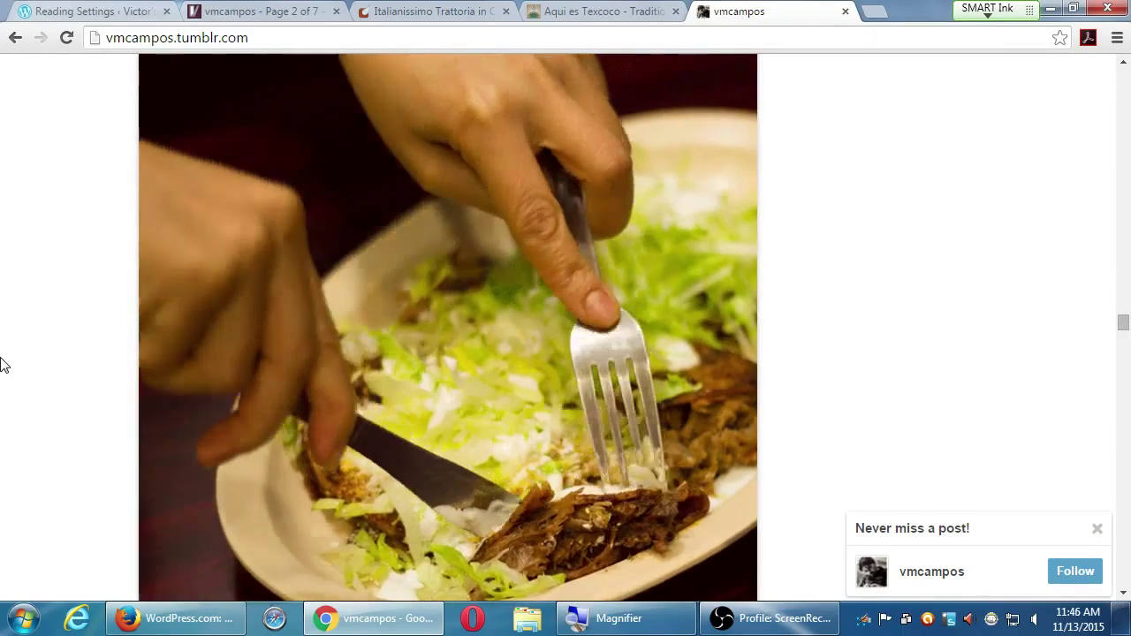
{"action": "scroll", "coordinate": [3, 364], "scroll_direction": "up", "scroll_amount": 5}
{"action": "scroll", "coordinate": [3, 364], "scroll_direction": "up", "scroll_amount": 1}
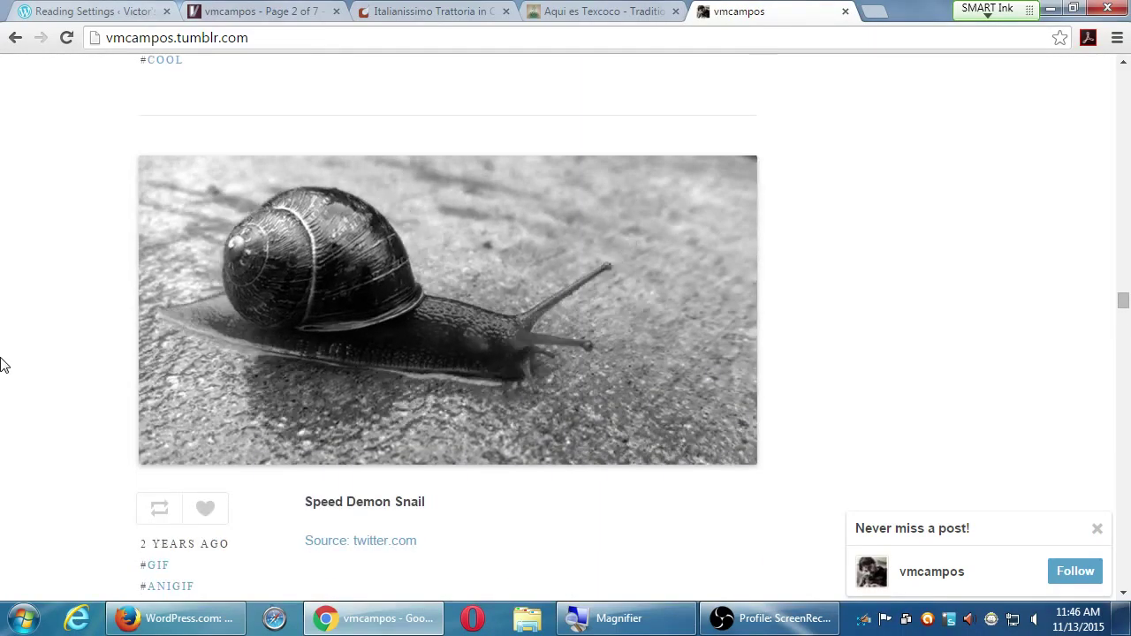
{"action": "scroll", "coordinate": [3, 363], "scroll_direction": "up", "scroll_amount": 7}
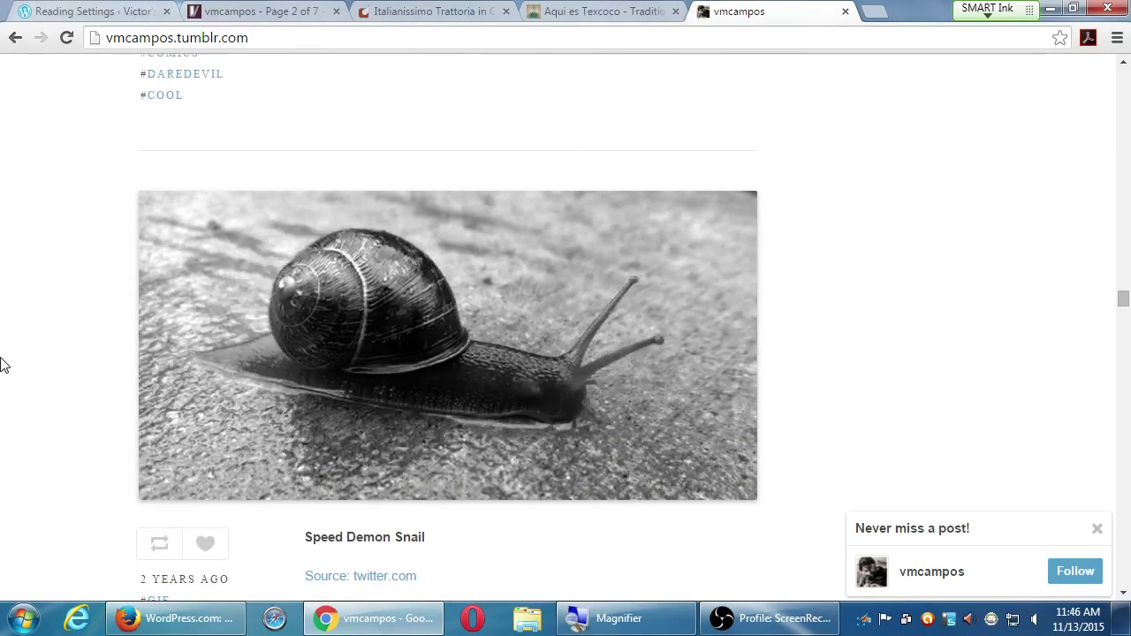
{"action": "scroll", "coordinate": [3, 364], "scroll_direction": "up", "scroll_amount": 5}
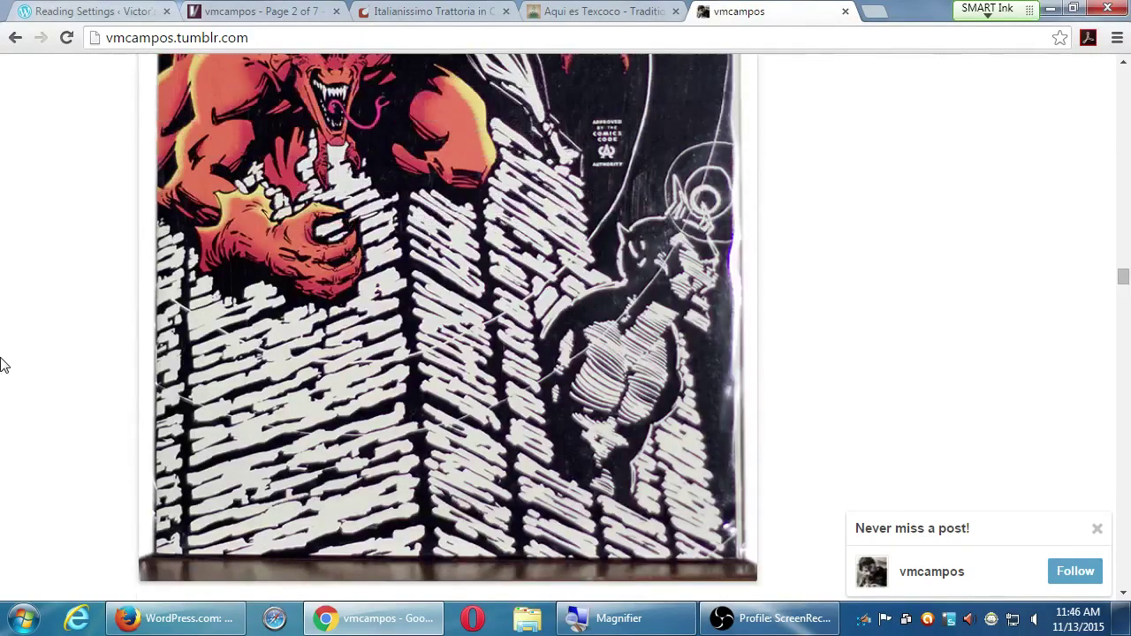
{"action": "scroll", "coordinate": [2, 364], "scroll_direction": "up", "scroll_amount": 4}
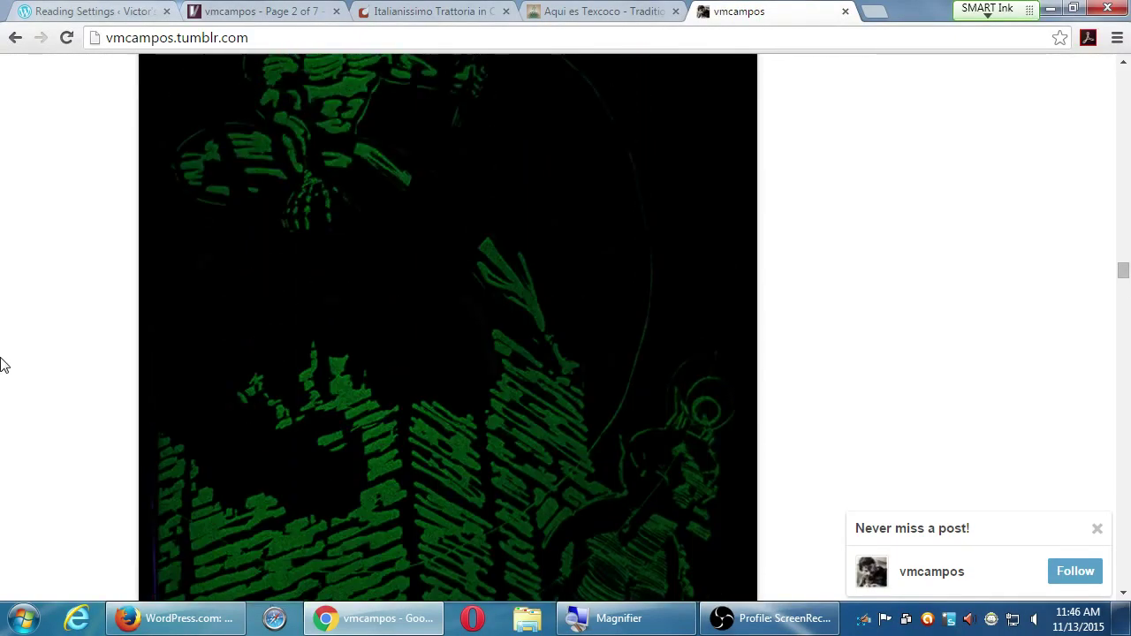
{"action": "scroll", "coordinate": [3, 364], "scroll_direction": "up", "scroll_amount": 4}
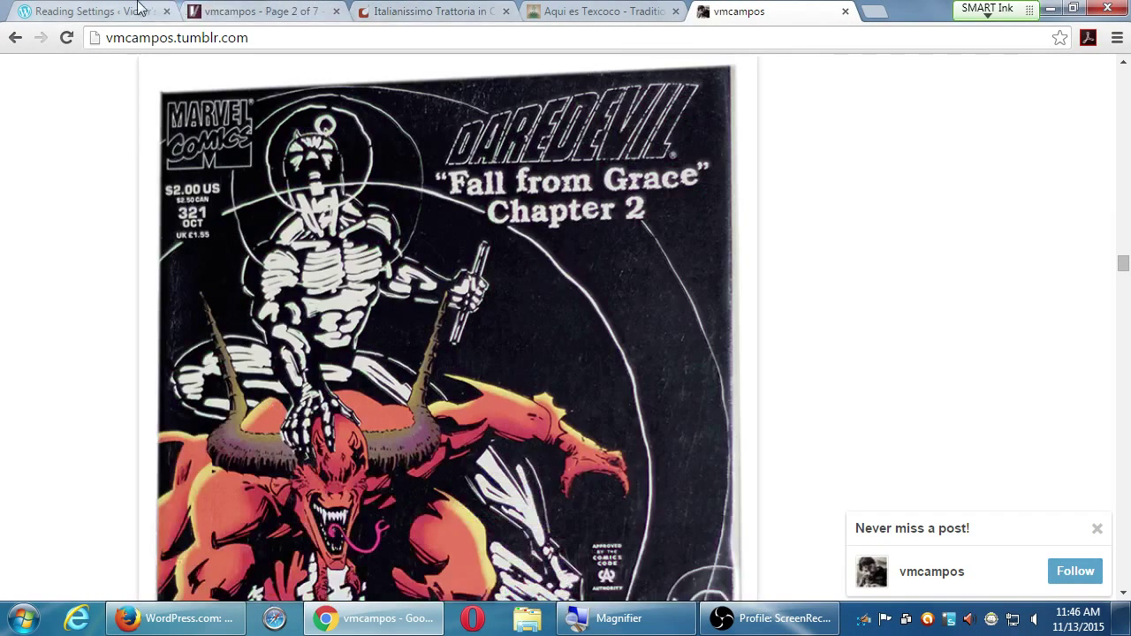
- Switch back to the WordPress Reading Settings tab and magnify the Scroll Infinitely option
{"action": "left_click", "coordinate": [139, 8]}
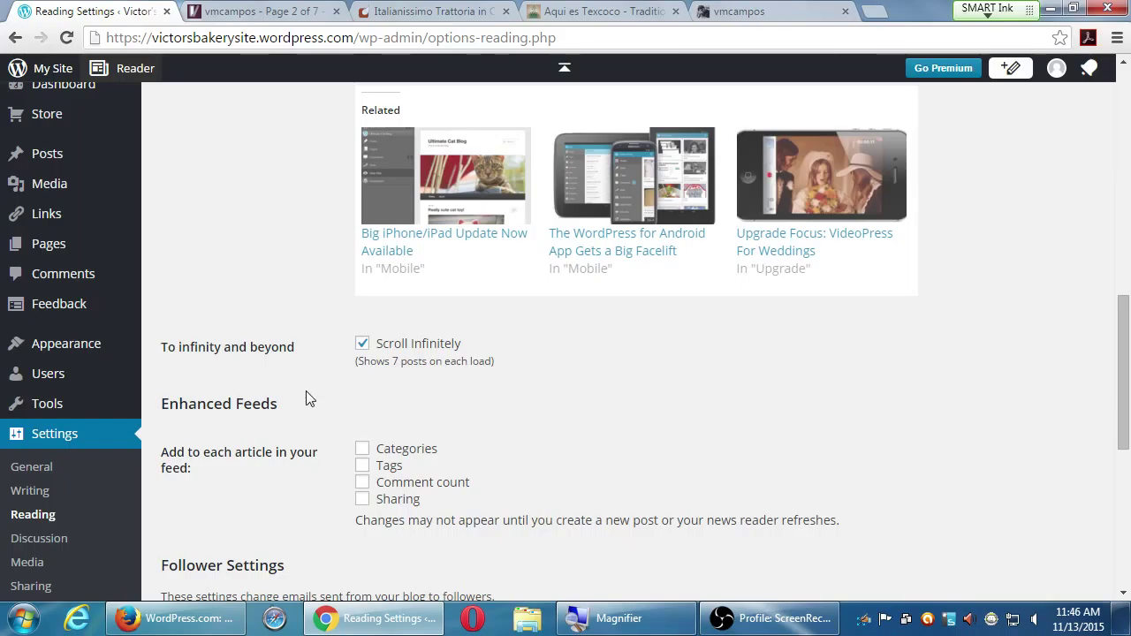
{"action": "key", "text": "super+plus"}
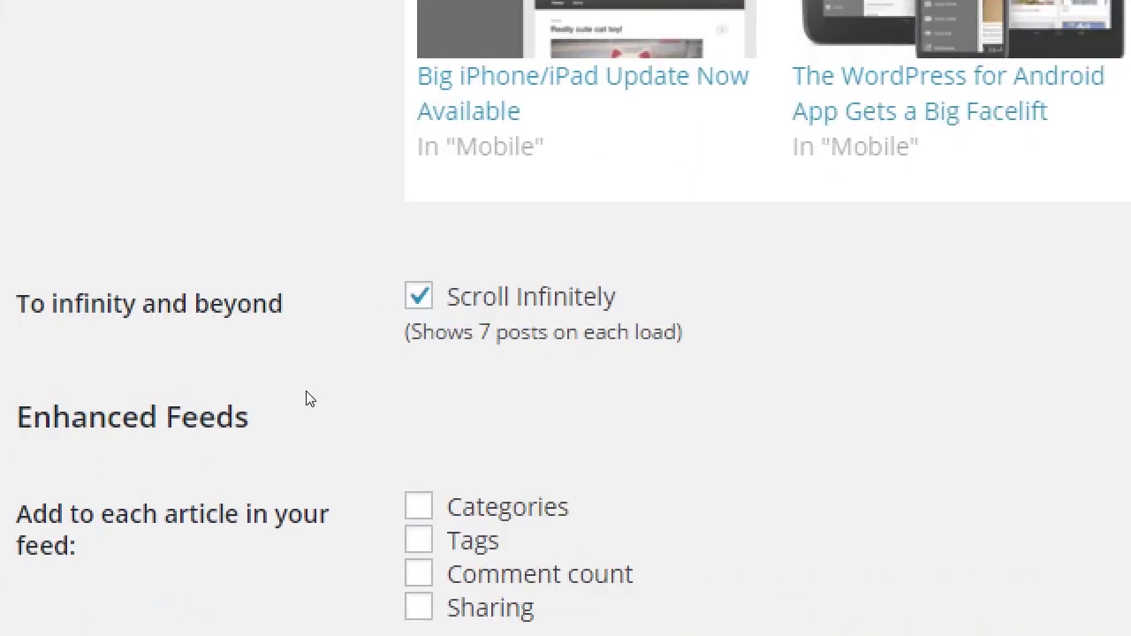
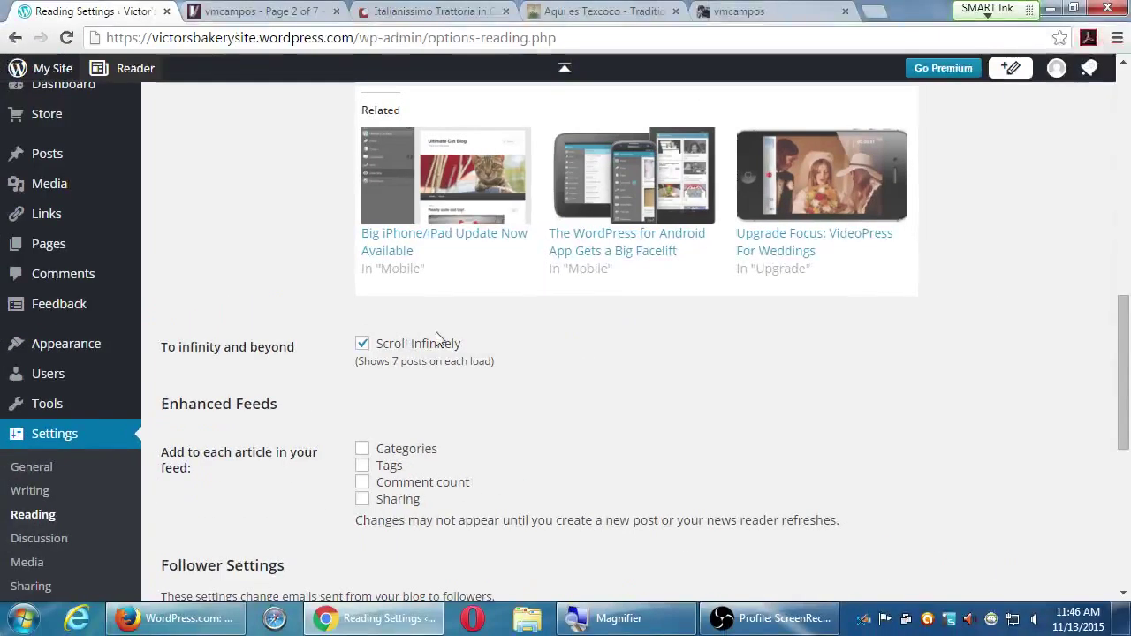
- Switch to the vmcampos Tumblr blog and scroll through its posts
{"action": "left_click", "coordinate": [700, 10]}
{"action": "scroll", "coordinate": [707, 247], "scroll_direction": "up", "scroll_amount": 5}
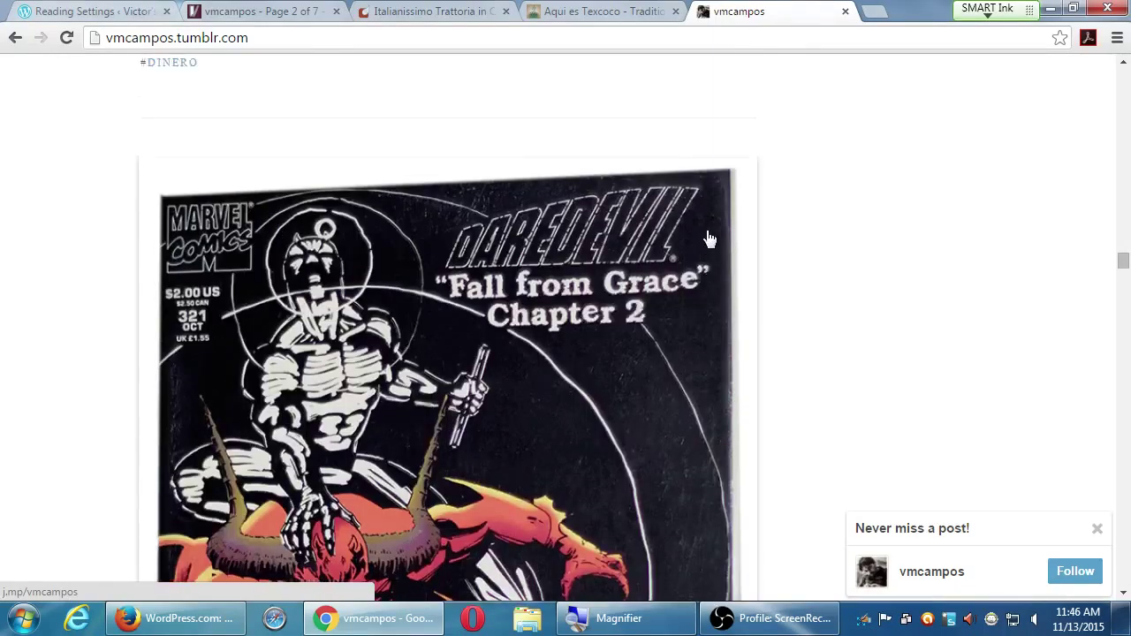
{"action": "scroll", "coordinate": [707, 239], "scroll_direction": "up", "scroll_amount": 10}
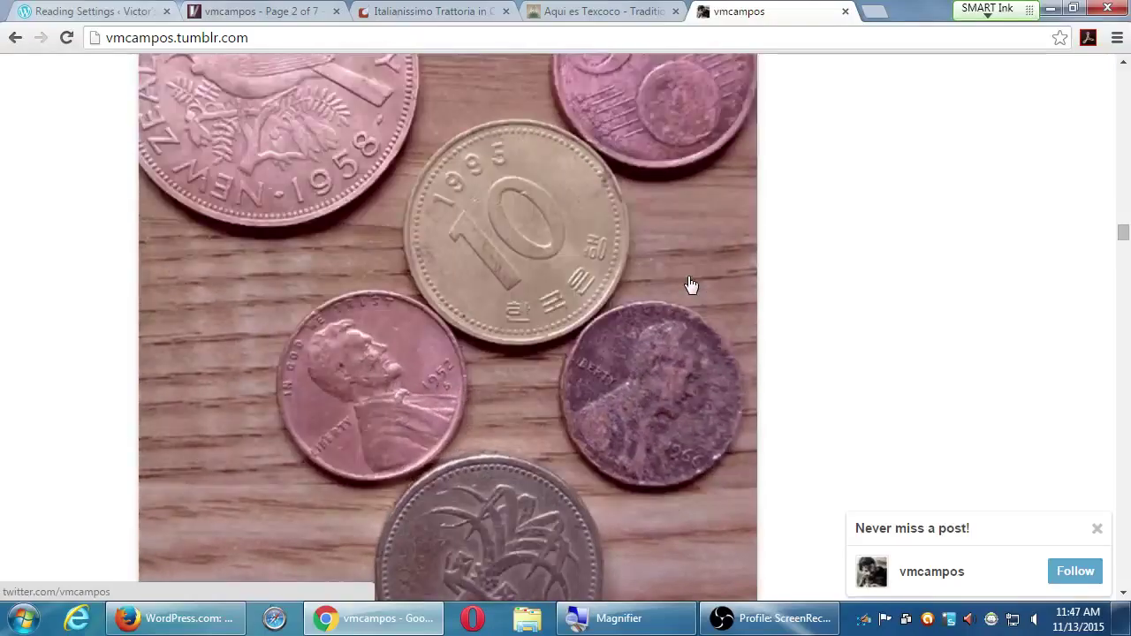
{"action": "scroll", "coordinate": [795, 280], "scroll_direction": "up", "scroll_amount": 10}
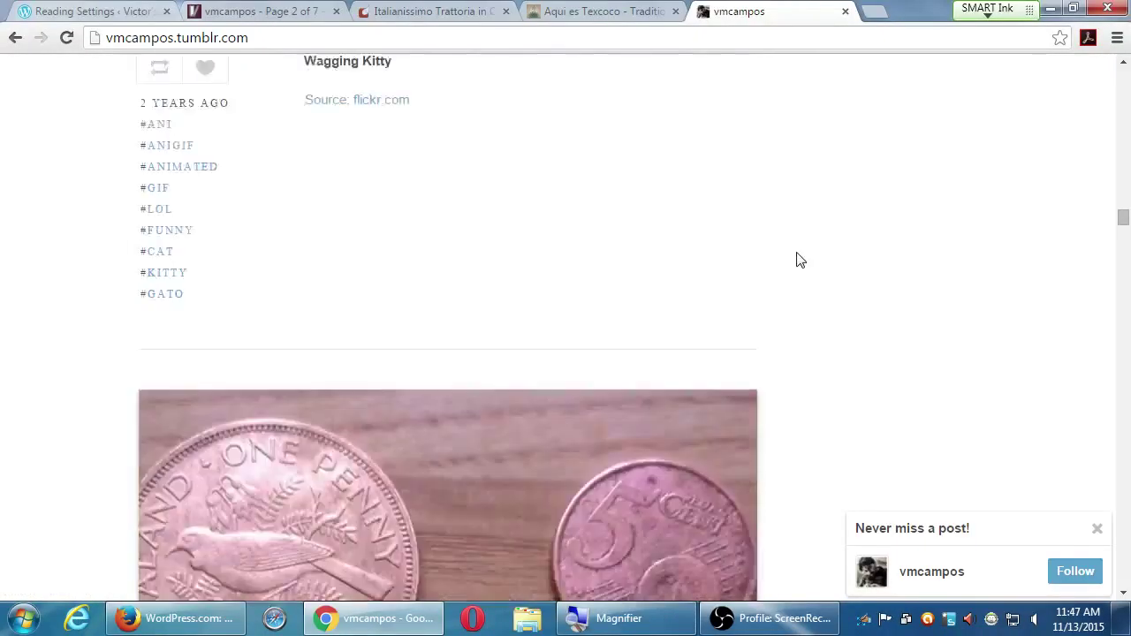
{"action": "scroll", "coordinate": [799, 255], "scroll_direction": "up", "scroll_amount": 2}
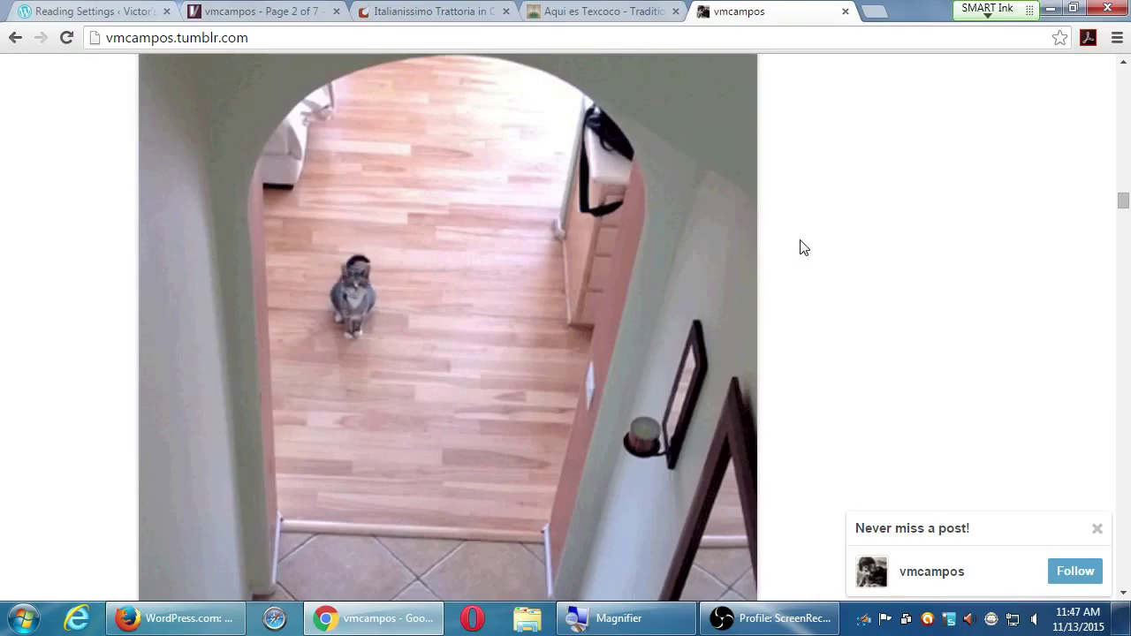
{"action": "scroll", "coordinate": [803, 247], "scroll_direction": "up", "scroll_amount": 10}
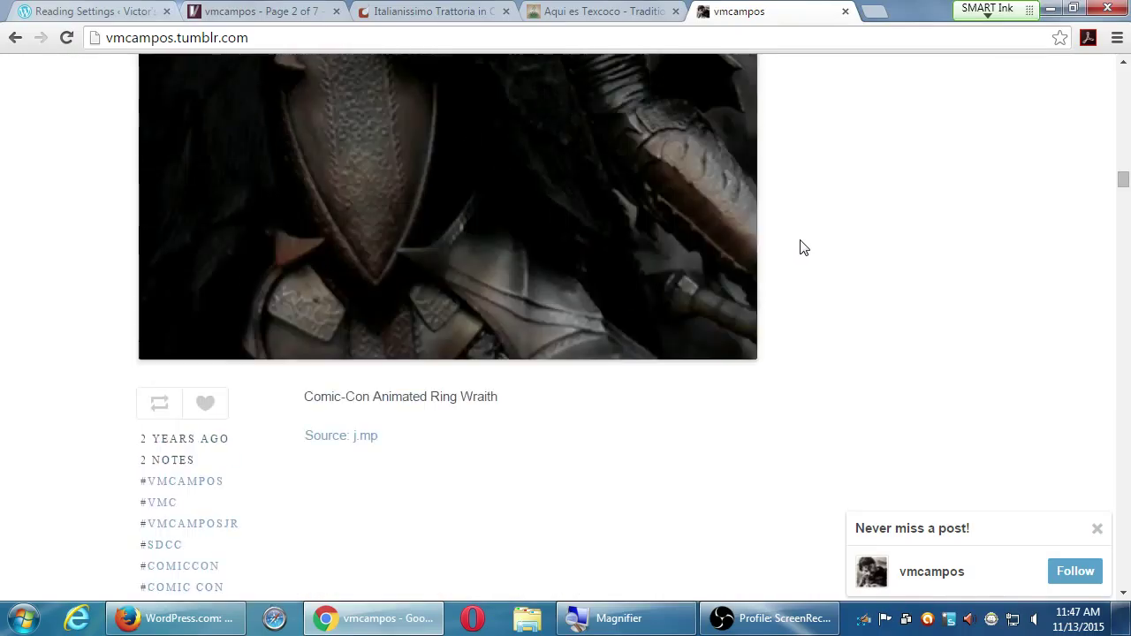
{"action": "scroll", "coordinate": [803, 247], "scroll_direction": "up", "scroll_amount": 3}
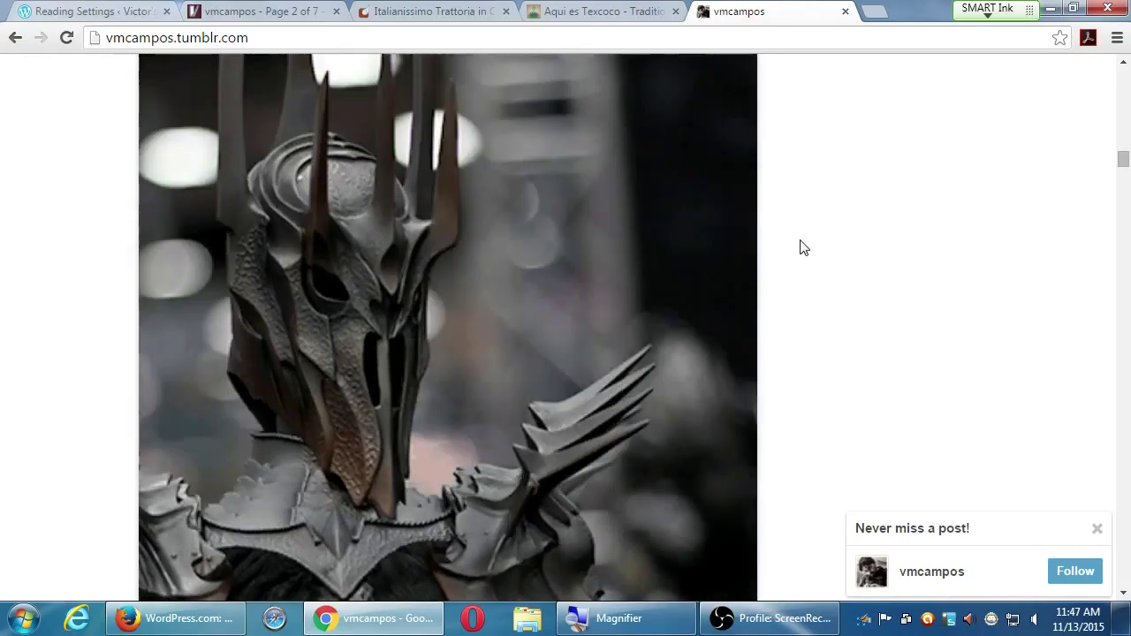
{"action": "scroll", "coordinate": [803, 247], "scroll_direction": "up", "scroll_amount": 15}
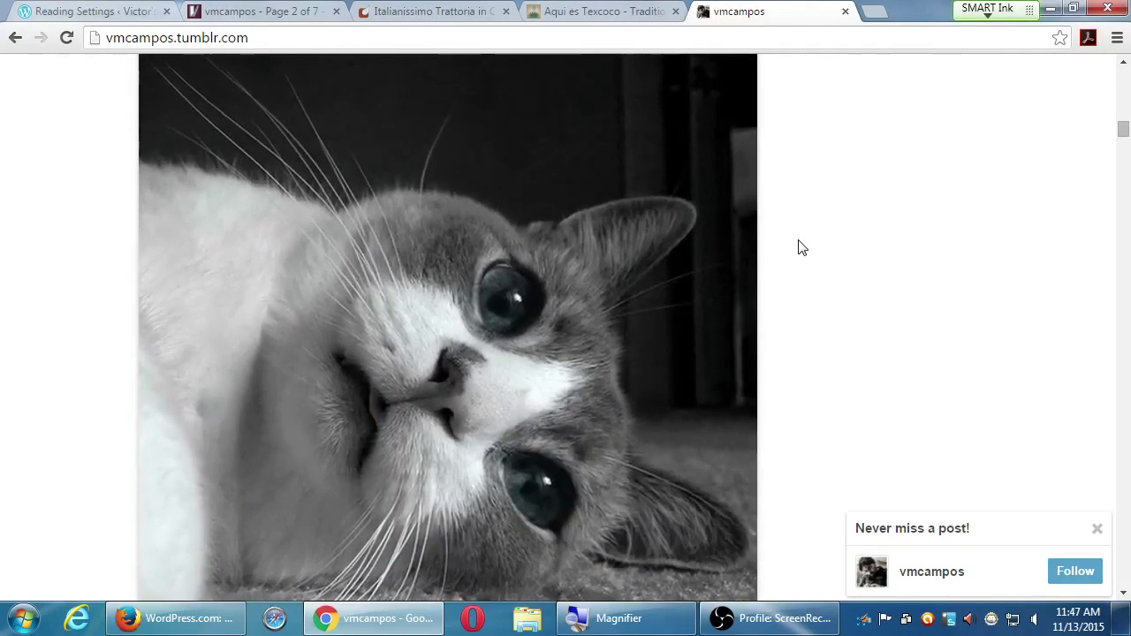
{"action": "scroll", "coordinate": [803, 248], "scroll_direction": "up", "scroll_amount": 8}
{"action": "scroll", "coordinate": [801, 247], "scroll_direction": "up", "scroll_amount": 2}
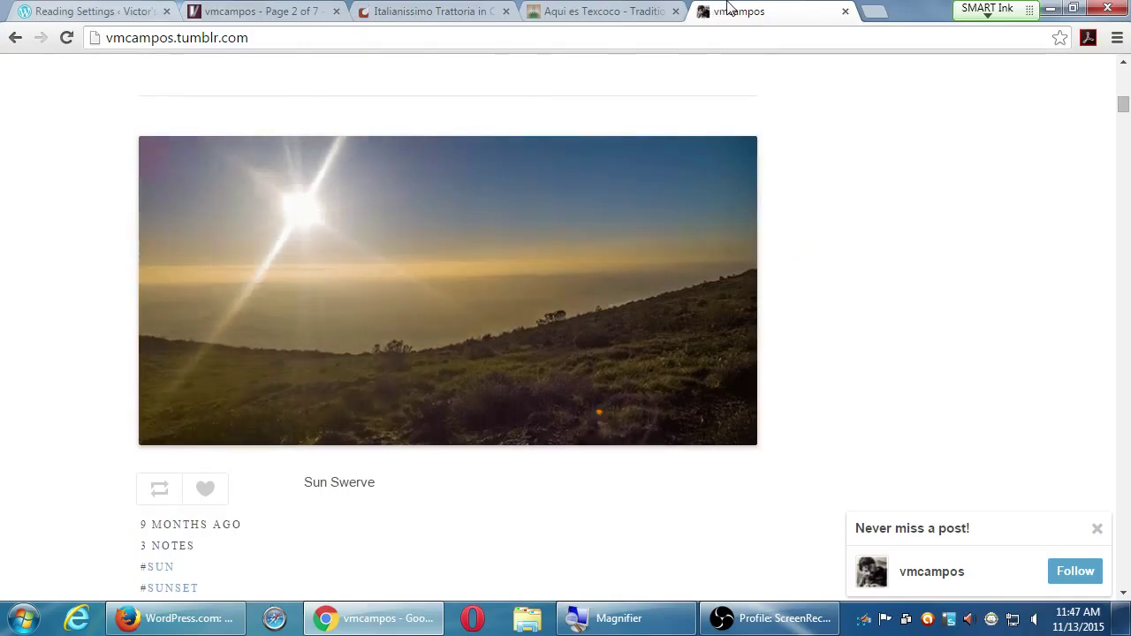
- Close the vmcampos, Aqui es Texcoco, Italianissimo Trattoria and remaining vmcampos tabs
{"action": "middle_click", "coordinate": [713, 10]}
{"action": "middle_click", "coordinate": [577, 9]}
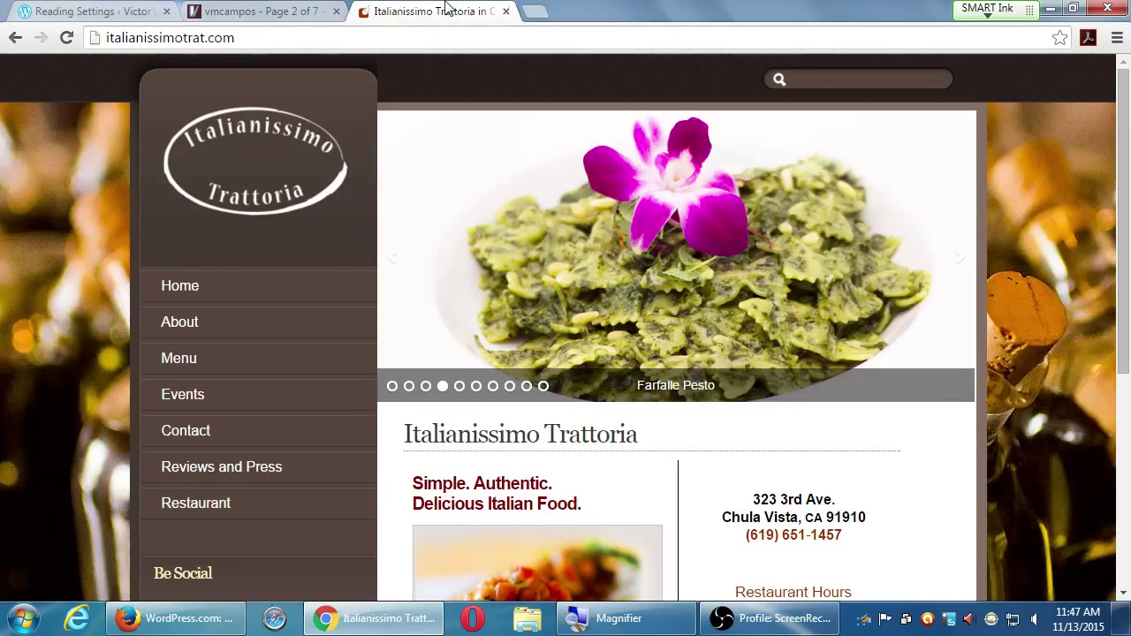
{"action": "middle_click", "coordinate": [450, 10]}
{"action": "middle_click", "coordinate": [279, 11]}
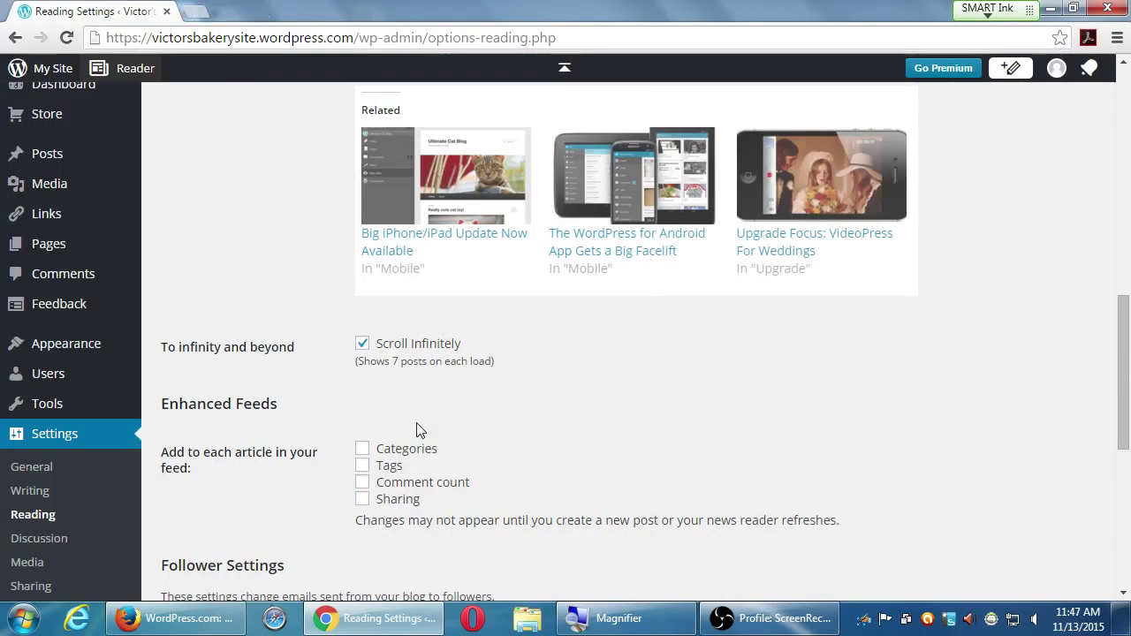
- Scroll down through the Reading Settings follower email options toward the bottom of the page
{"action": "scroll", "coordinate": [478, 431], "scroll_direction": "down", "scroll_amount": 1}
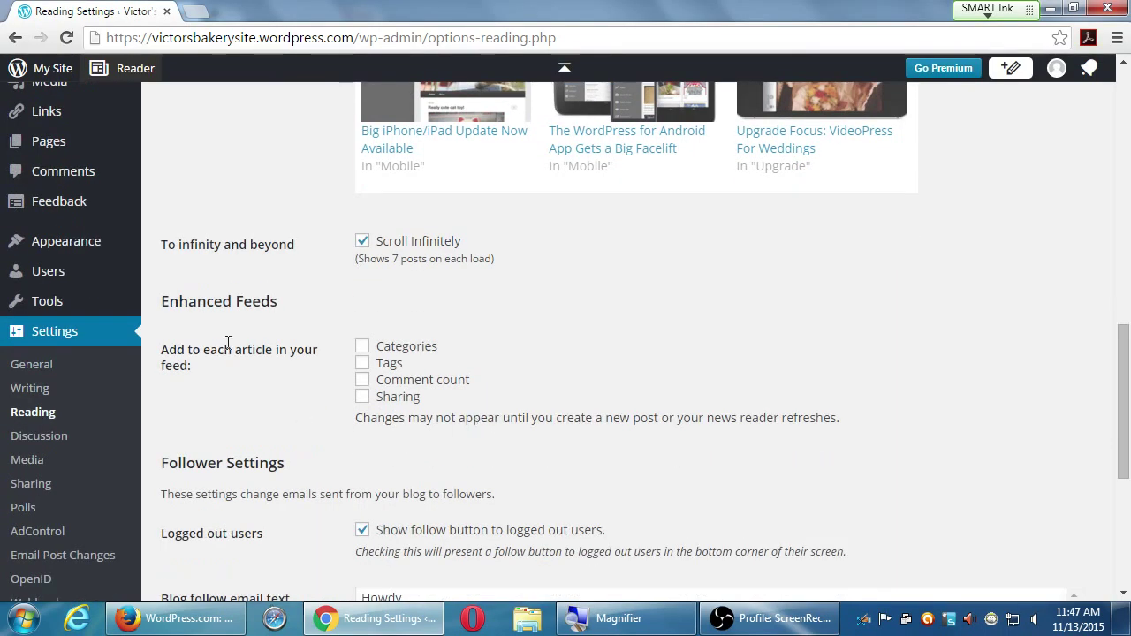
{"action": "left_click_drag", "start_coordinate": [189, 302], "coordinate": [328, 412]}
{"action": "scroll", "coordinate": [433, 485], "scroll_direction": "down", "scroll_amount": 2}
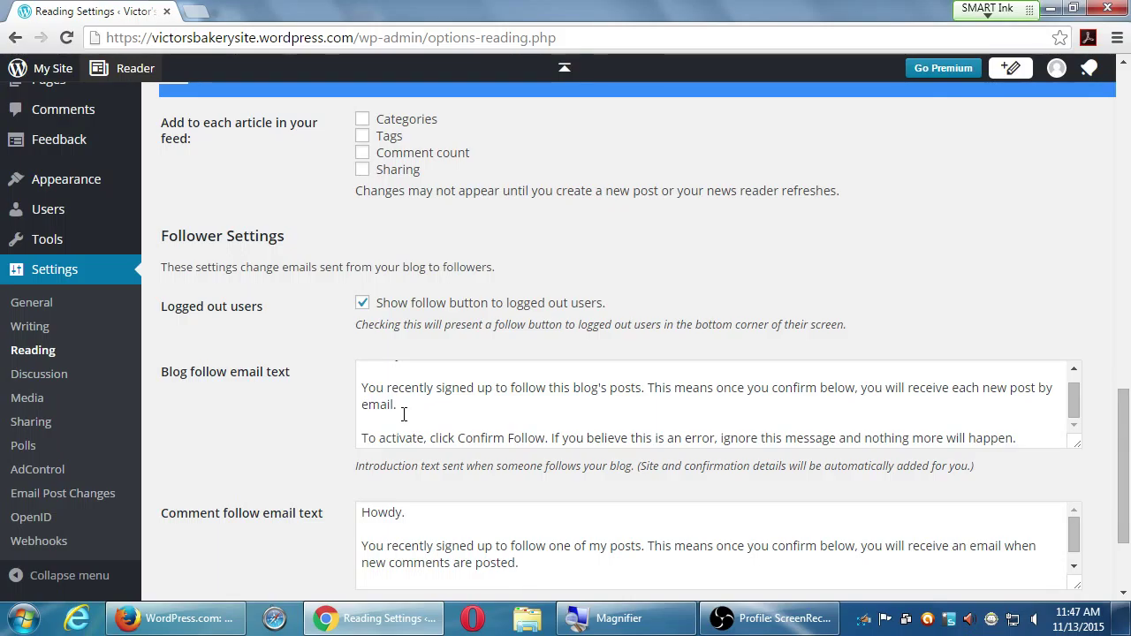
{"action": "scroll", "coordinate": [190, 477], "scroll_direction": "down", "scroll_amount": 3}
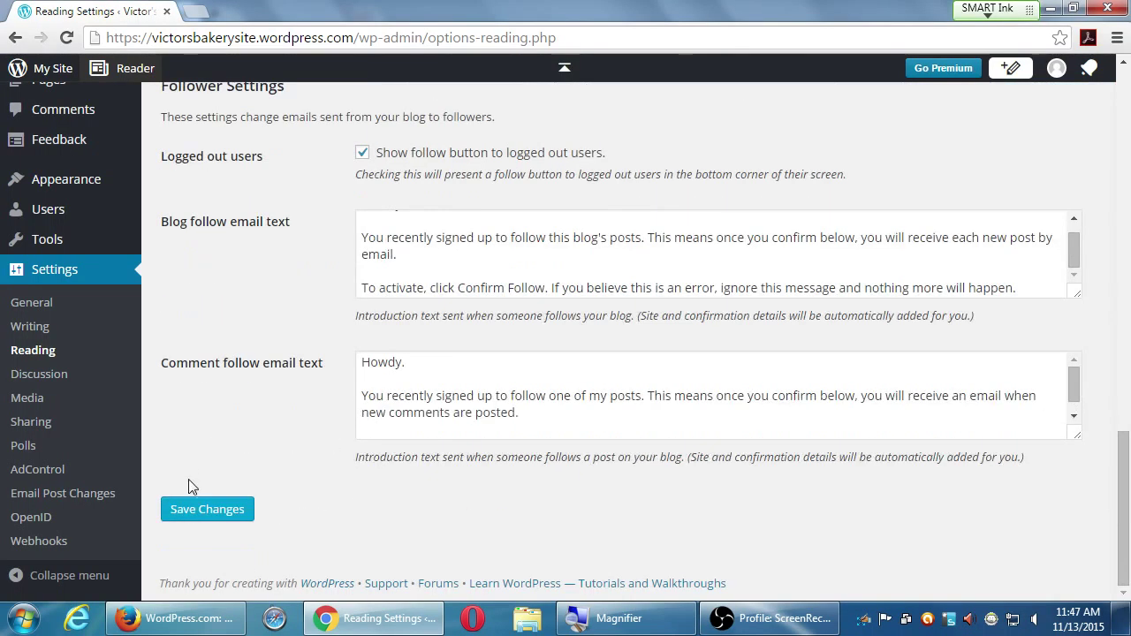
{"action": "scroll", "coordinate": [188, 478], "scroll_direction": "up", "scroll_amount": 1}
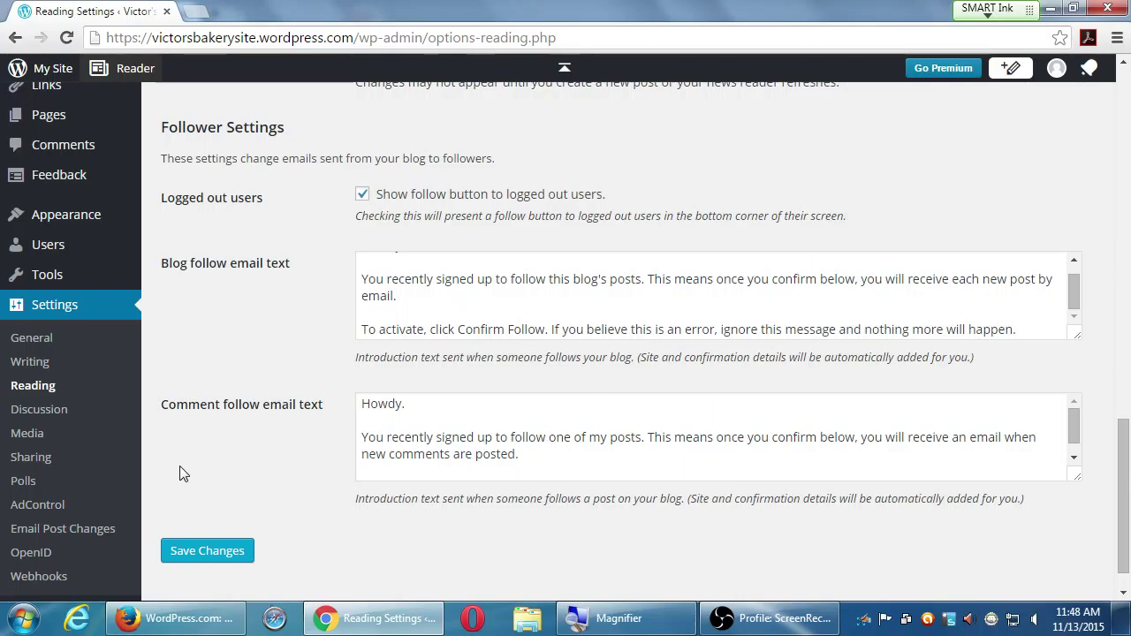
- Save the Reading settings and scroll down the reloaded page
{"action": "left_click", "coordinate": [226, 548]}
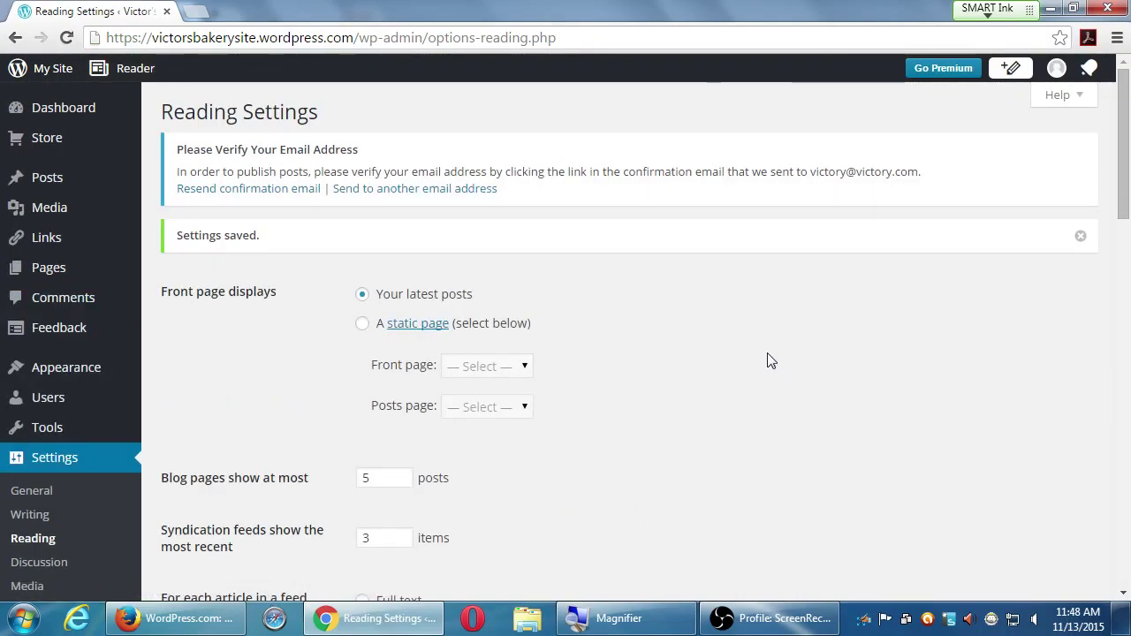
{"action": "scroll", "coordinate": [767, 360], "scroll_direction": "down", "scroll_amount": 1}
{"action": "scroll", "coordinate": [767, 359], "scroll_direction": "down", "scroll_amount": 1}
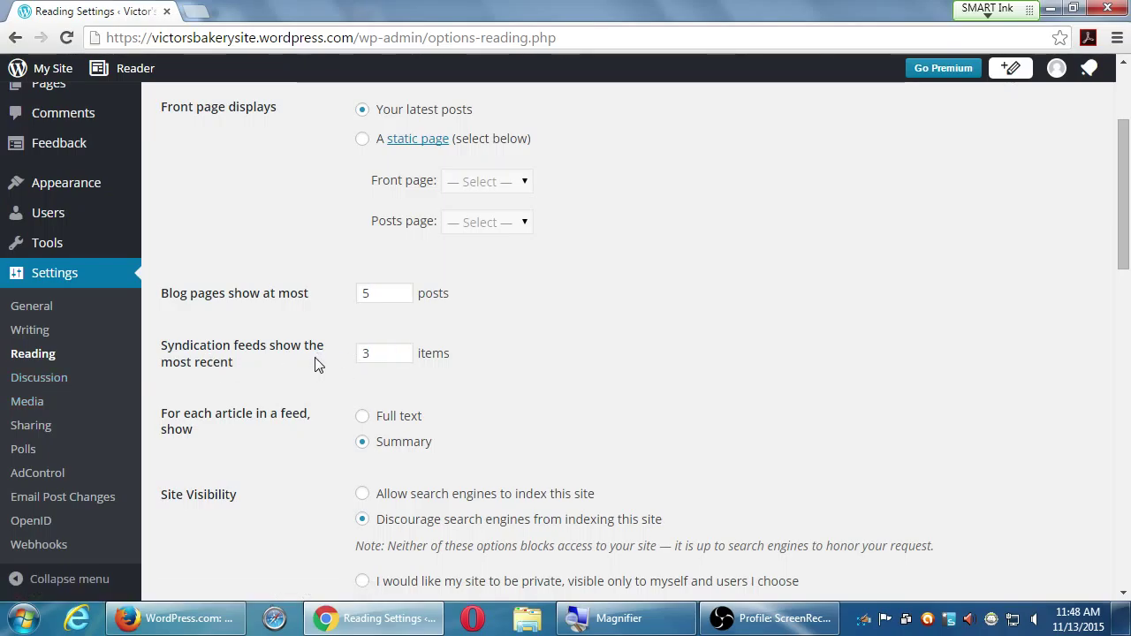
- Return to the top of Reading Settings and save the changes once more
{"action": "key", "text": "Return"}
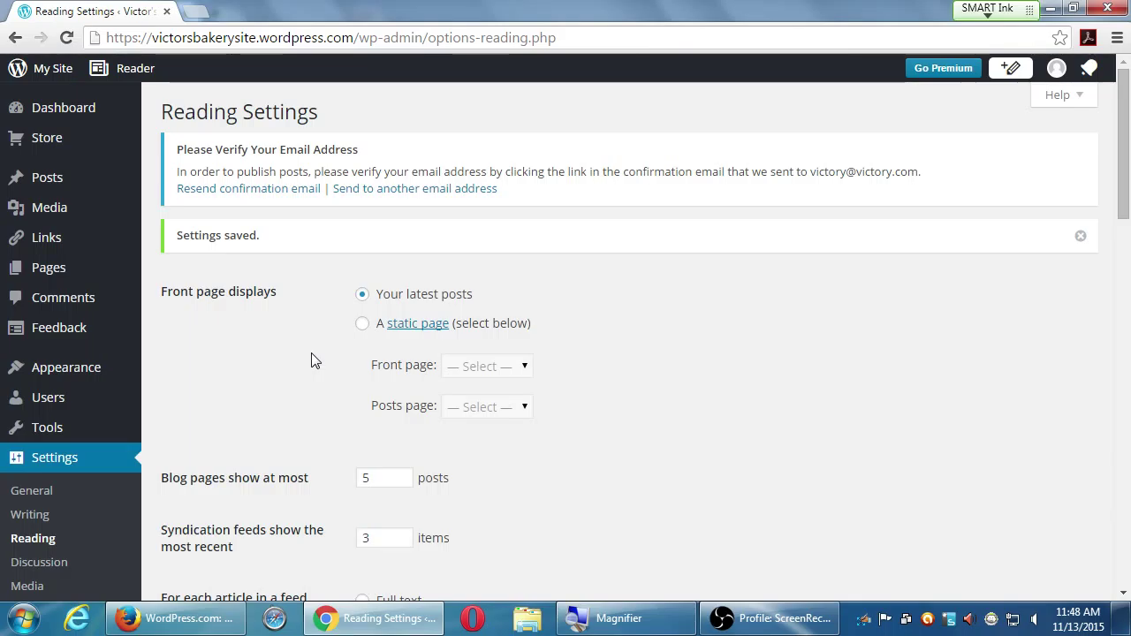
{"action": "scroll", "coordinate": [312, 361], "scroll_direction": "down", "scroll_amount": 7}
{"action": "scroll", "coordinate": [312, 360], "scroll_direction": "down", "scroll_amount": 8}
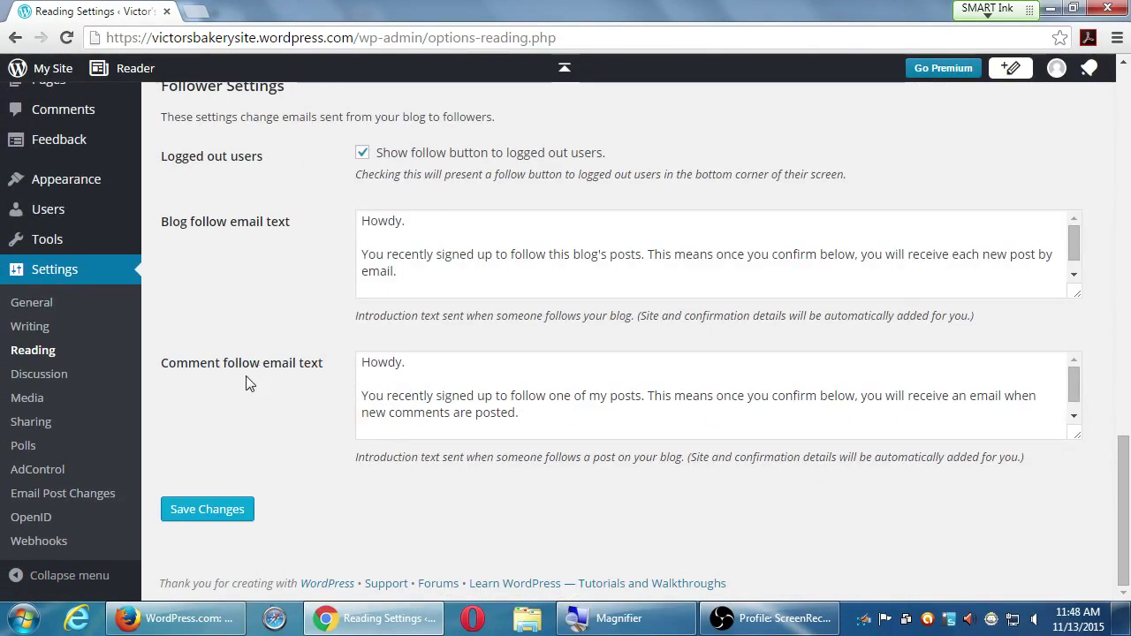
{"action": "left_click", "coordinate": [211, 516]}
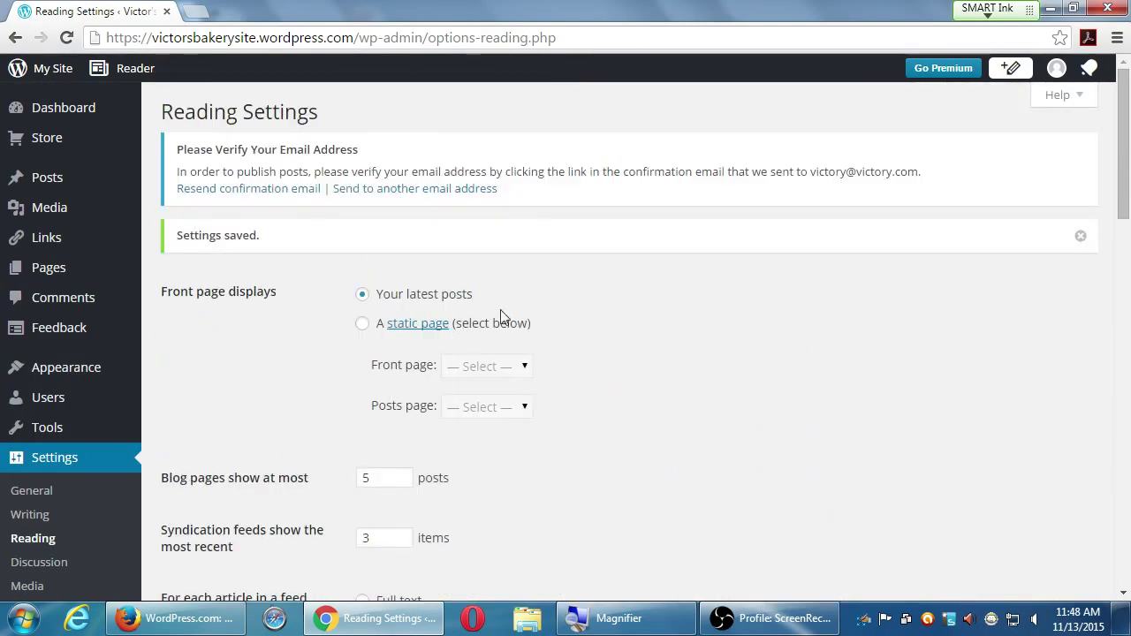
{"action": "scroll", "coordinate": [270, 386], "scroll_direction": "down", "scroll_amount": 3}
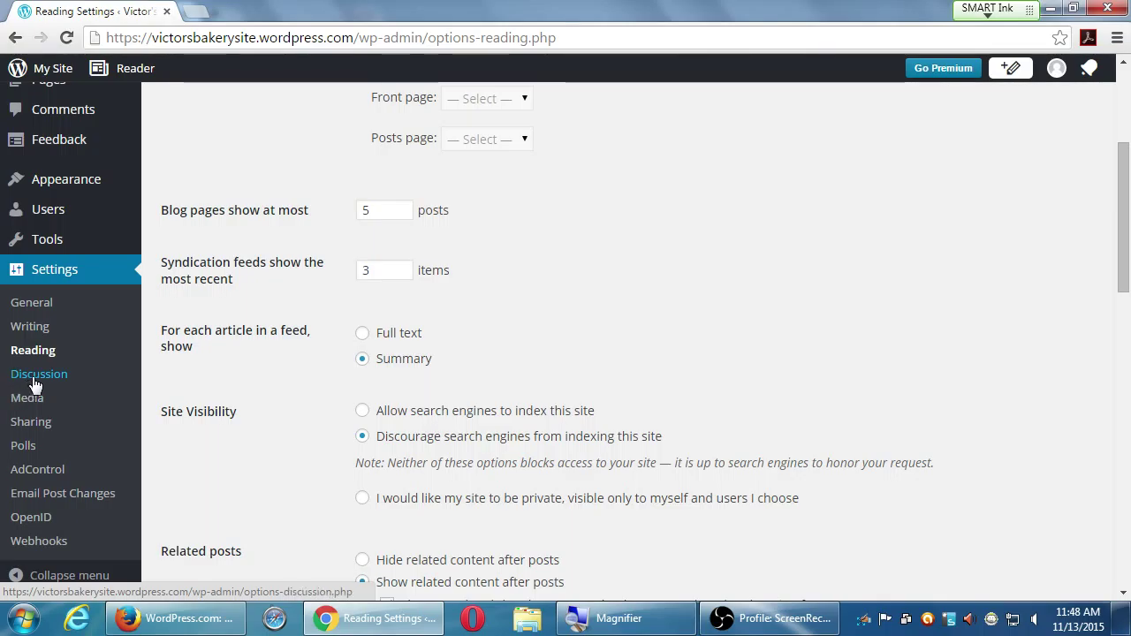
- On Discussion Settings, tick 'Comment must be manually approved' under 'Before a comment appears'
{"action": "left_click", "coordinate": [35, 376]}
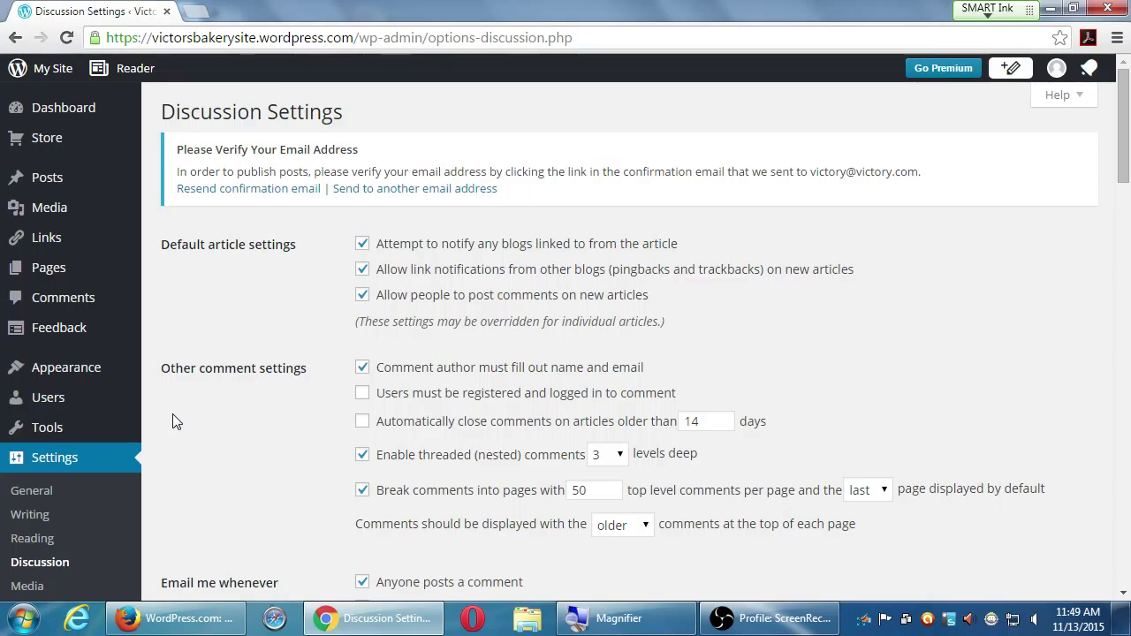
{"action": "scroll", "coordinate": [334, 504], "scroll_direction": "down", "scroll_amount": 5}
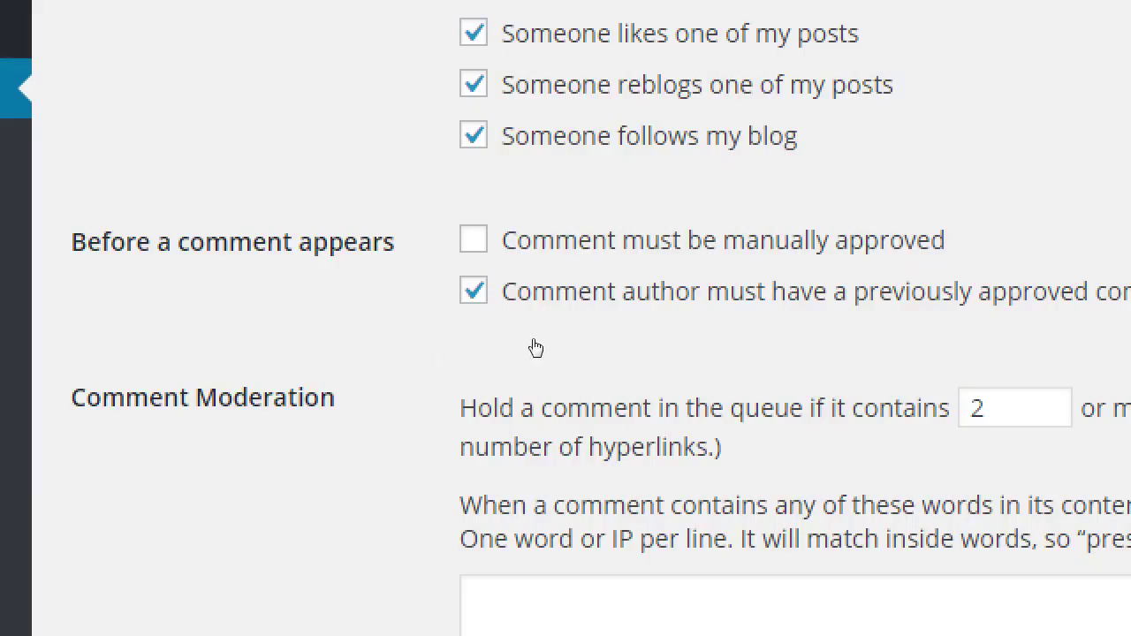
{"action": "key", "text": "space"}
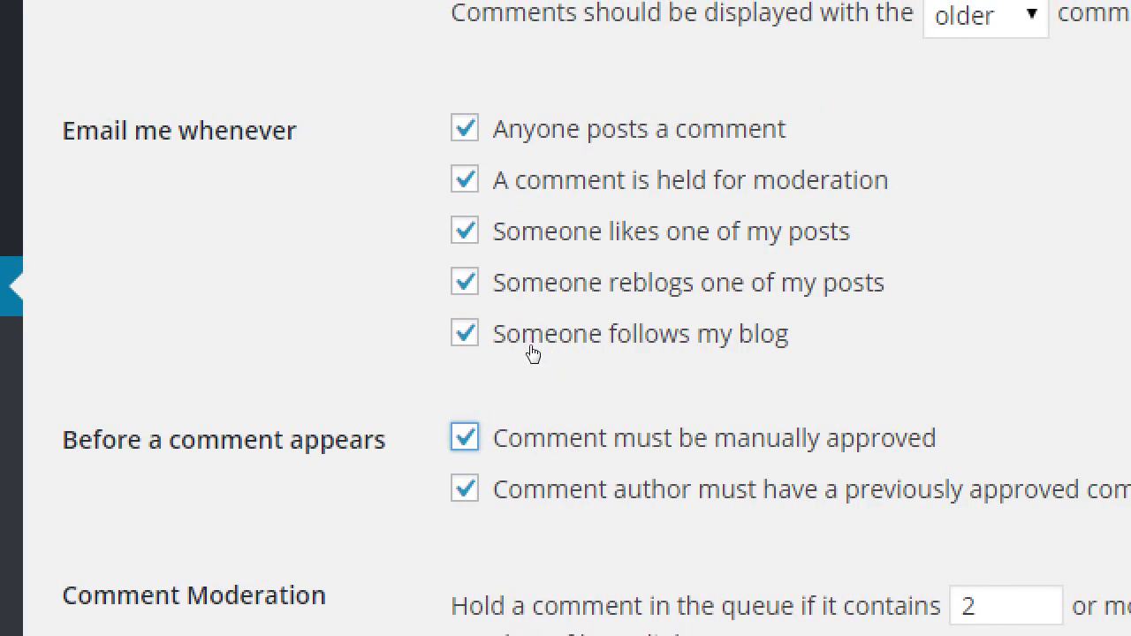
{"action": "scroll", "coordinate": [272, 265], "scroll_direction": "up", "scroll_amount": 8}
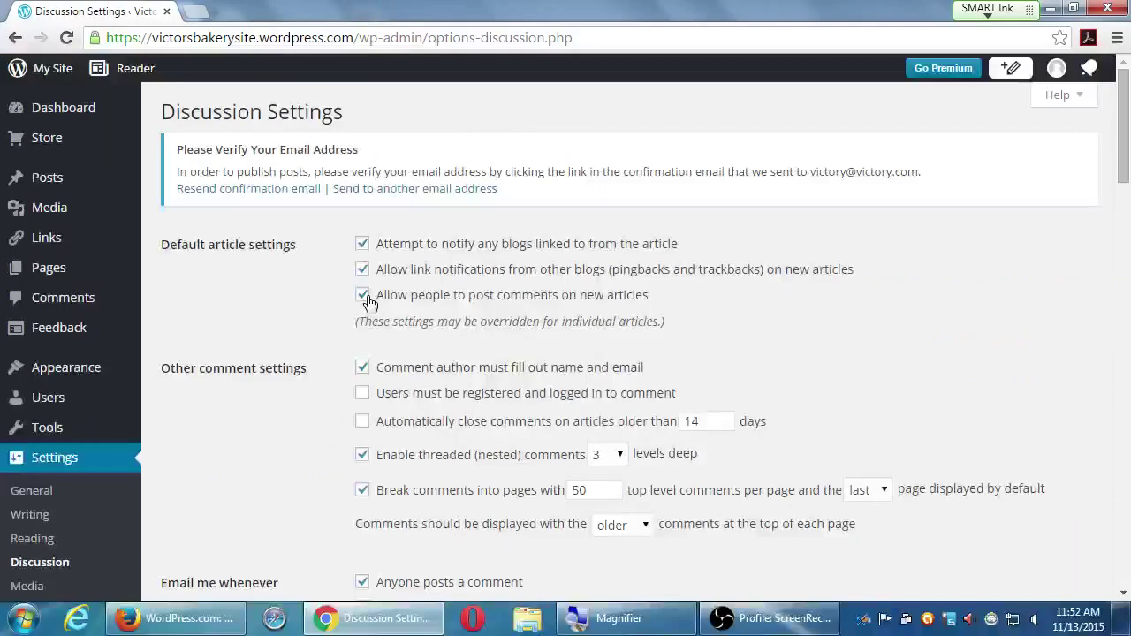
{"action": "scroll", "coordinate": [370, 304], "scroll_direction": "down", "scroll_amount": 4}
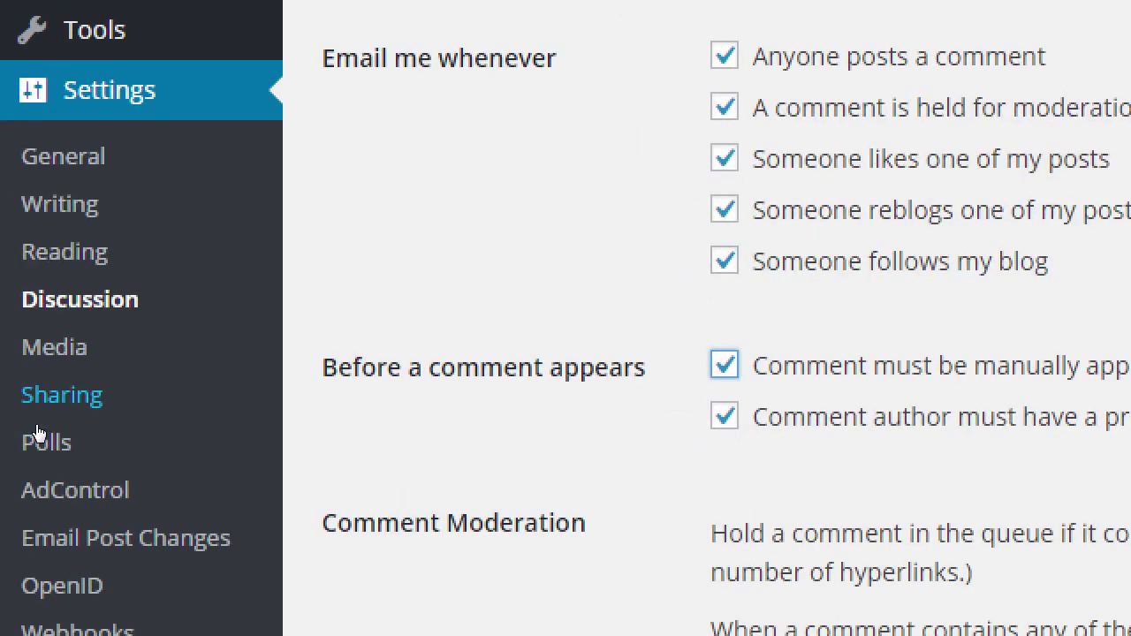
- Go to the Sharing page under Settings in the left sidebar
{"action": "left_click", "coordinate": [37, 430]}
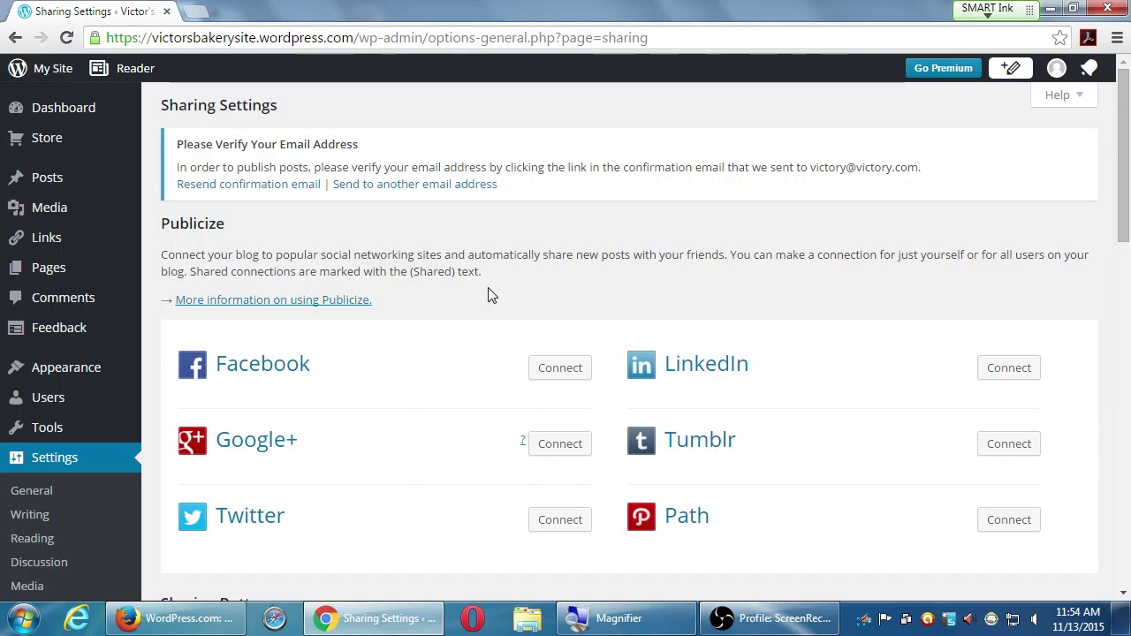
- Scroll down to the Sharing Buttons section of the Sharing Settings page
{"action": "scroll", "coordinate": [490, 301], "scroll_direction": "down", "scroll_amount": 5}
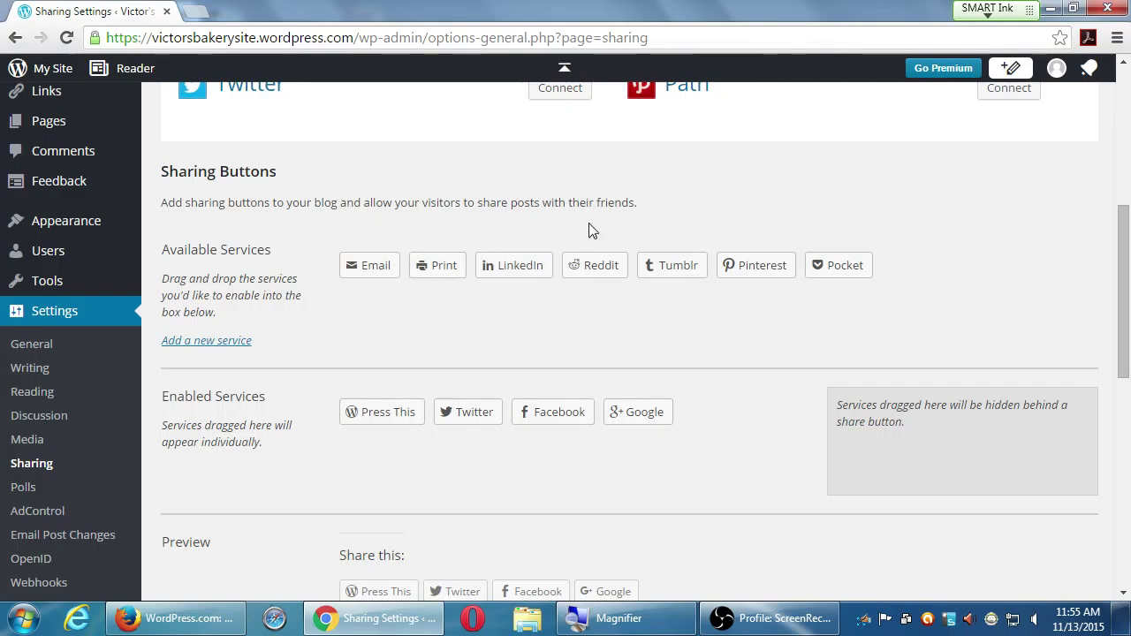
{"action": "left_click_drag", "start_coordinate": [1121, 262], "coordinate": [1125, 281]}
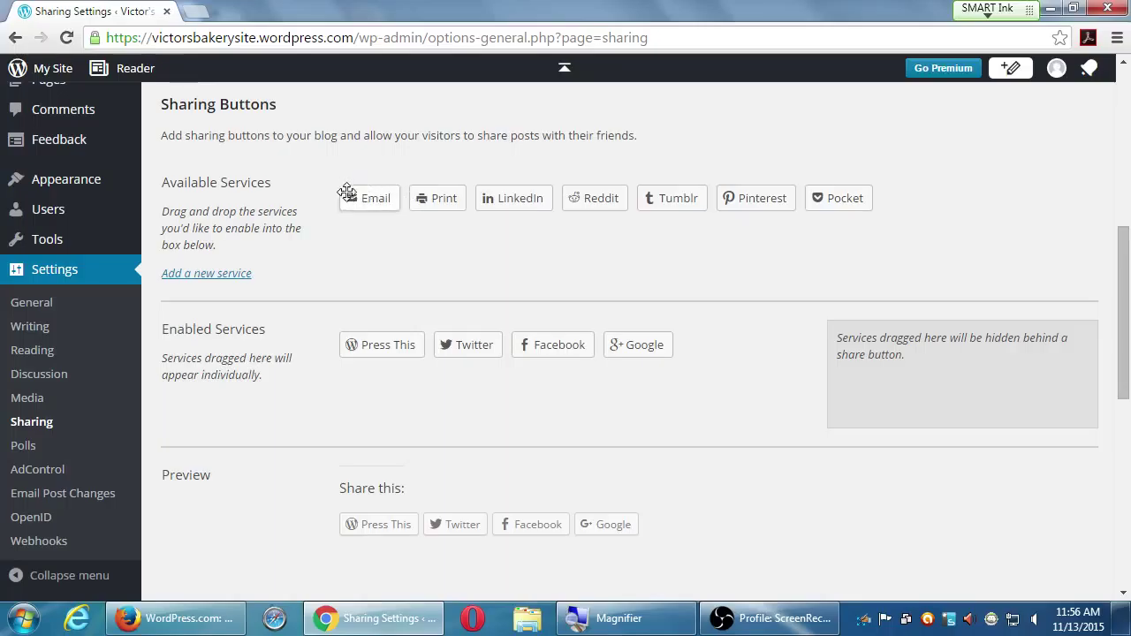
- Enable the Email share button and hide LinkedIn, Reddit and Tumblr behind the More button
{"action": "left_click_drag", "start_coordinate": [362, 197], "coordinate": [375, 343]}
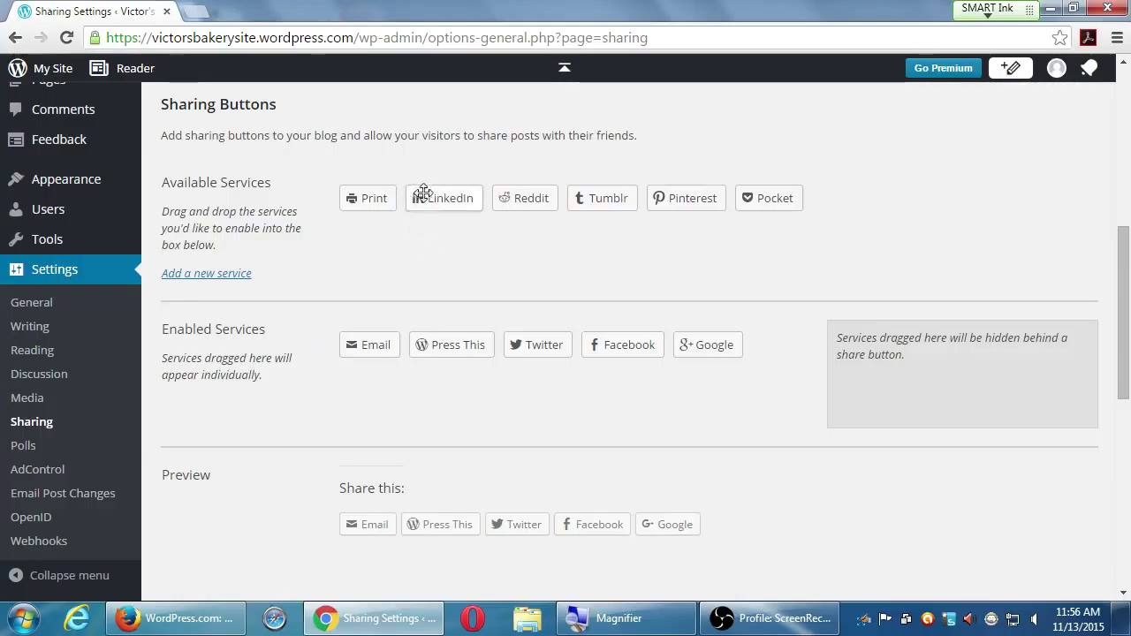
{"action": "left_click_drag", "start_coordinate": [424, 192], "coordinate": [883, 394]}
{"action": "left_click_drag", "start_coordinate": [432, 197], "coordinate": [938, 380]}
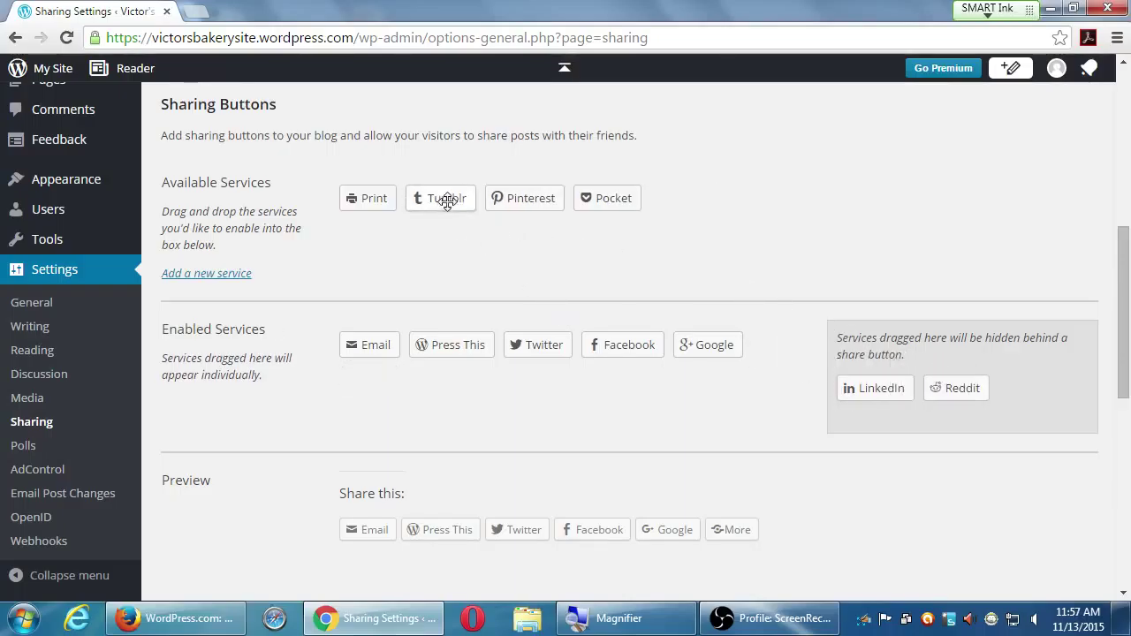
{"action": "left_click_drag", "start_coordinate": [446, 201], "coordinate": [1004, 391]}
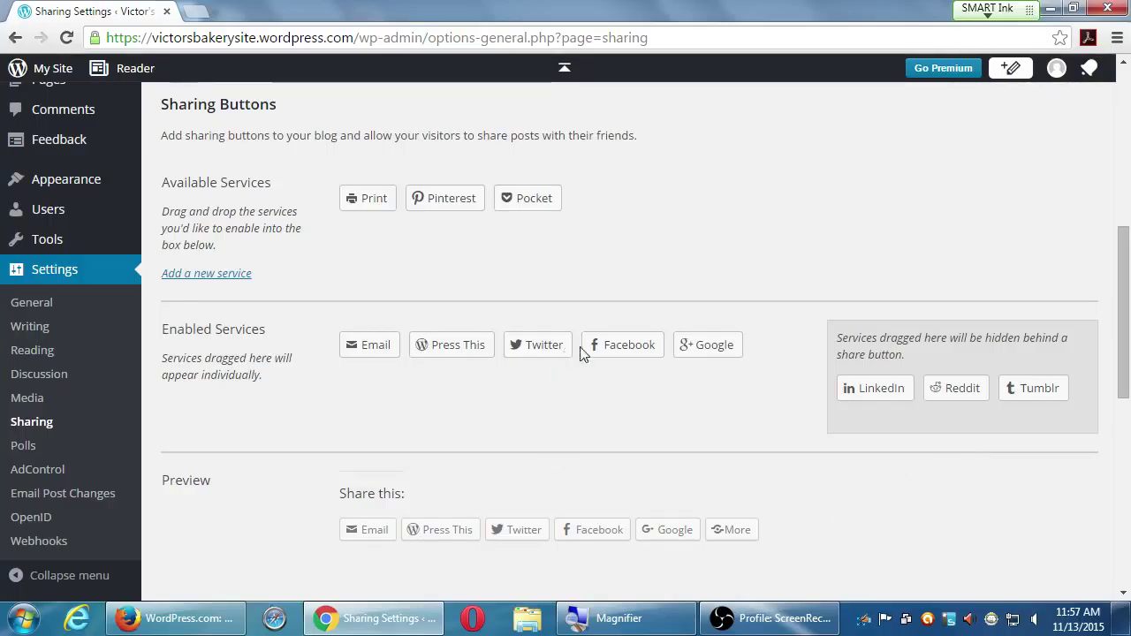
- Order the enabled share buttons as Facebook, Twitter, then Google
{"action": "left_click_drag", "start_coordinate": [606, 345], "coordinate": [353, 343]}
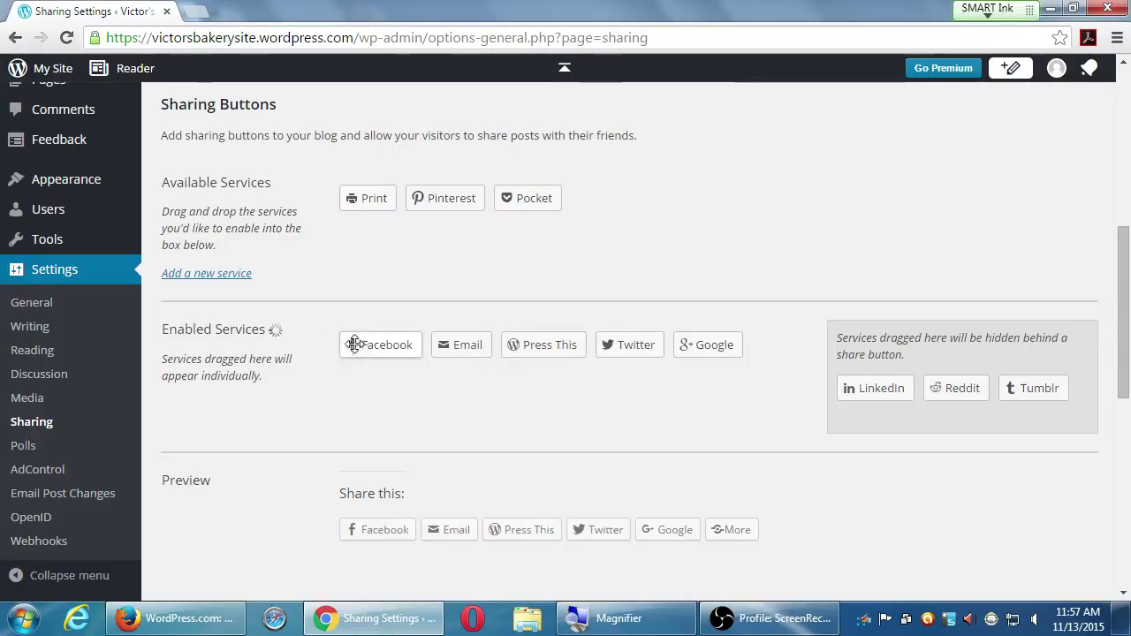
{"action": "left_click_drag", "start_coordinate": [605, 348], "coordinate": [495, 344]}
{"action": "left_click_drag", "start_coordinate": [681, 344], "coordinate": [530, 344]}
- Move Press This, Email, Pocket, Pinterest and Print behind the More share button
{"action": "left_click_drag", "start_coordinate": [694, 348], "coordinate": [847, 406]}
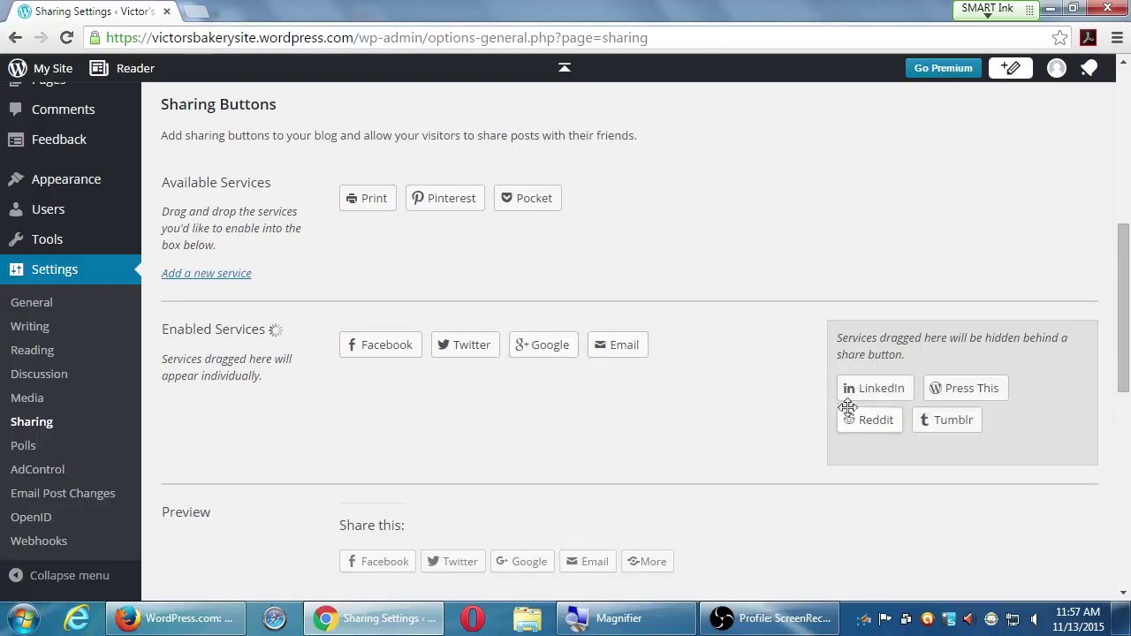
{"action": "left_click_drag", "start_coordinate": [613, 343], "coordinate": [954, 393]}
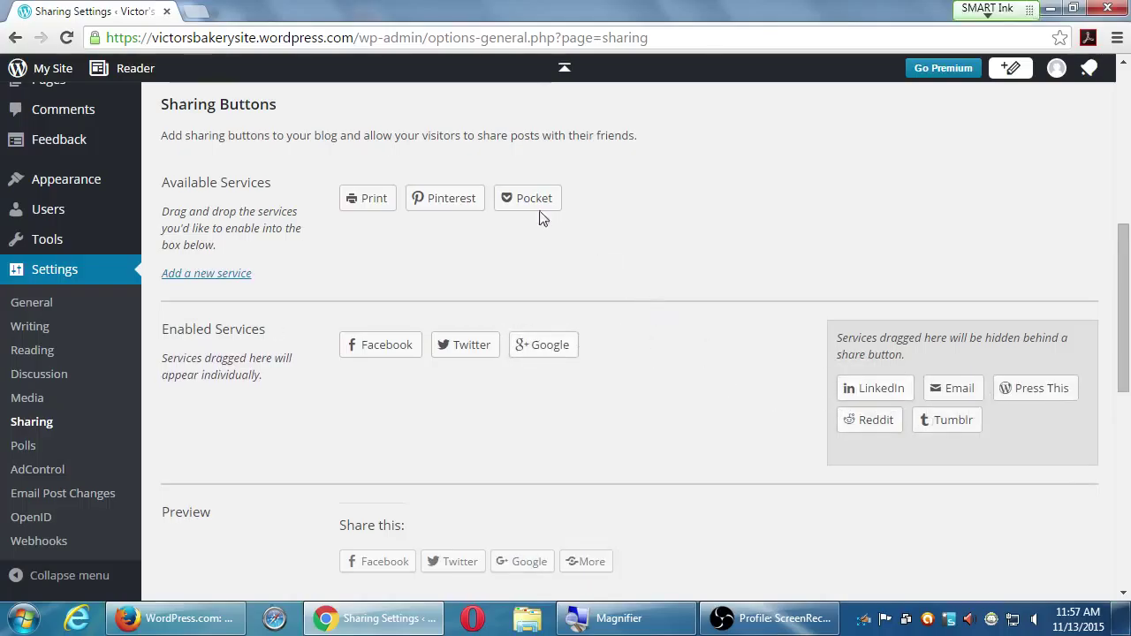
{"action": "left_click_drag", "start_coordinate": [539, 204], "coordinate": [883, 388]}
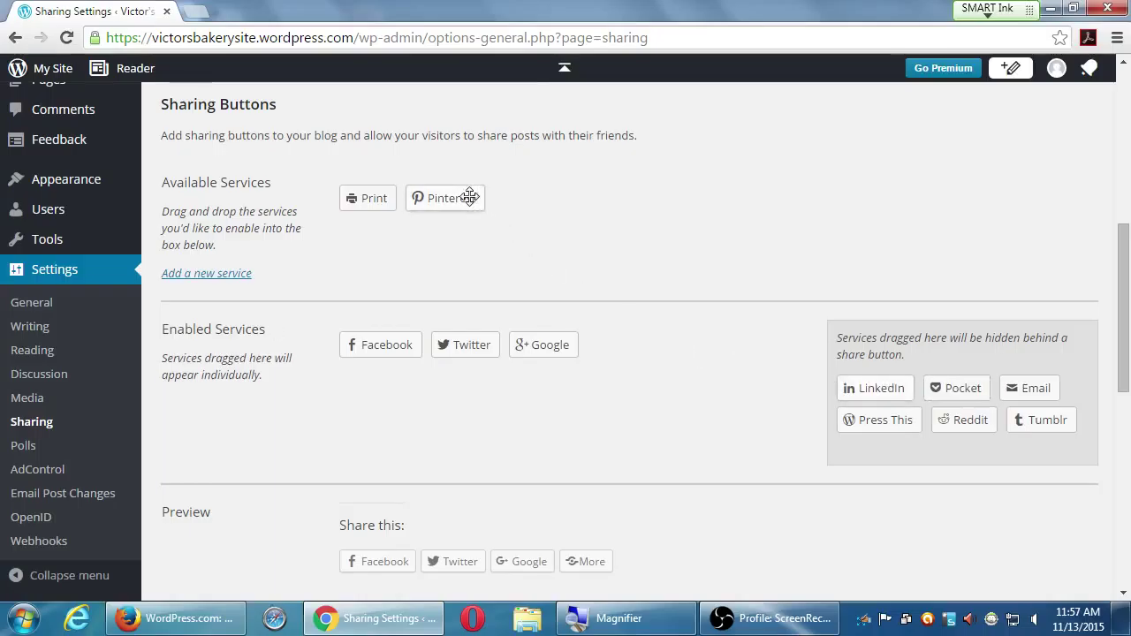
{"action": "left_click_drag", "start_coordinate": [469, 197], "coordinate": [928, 389]}
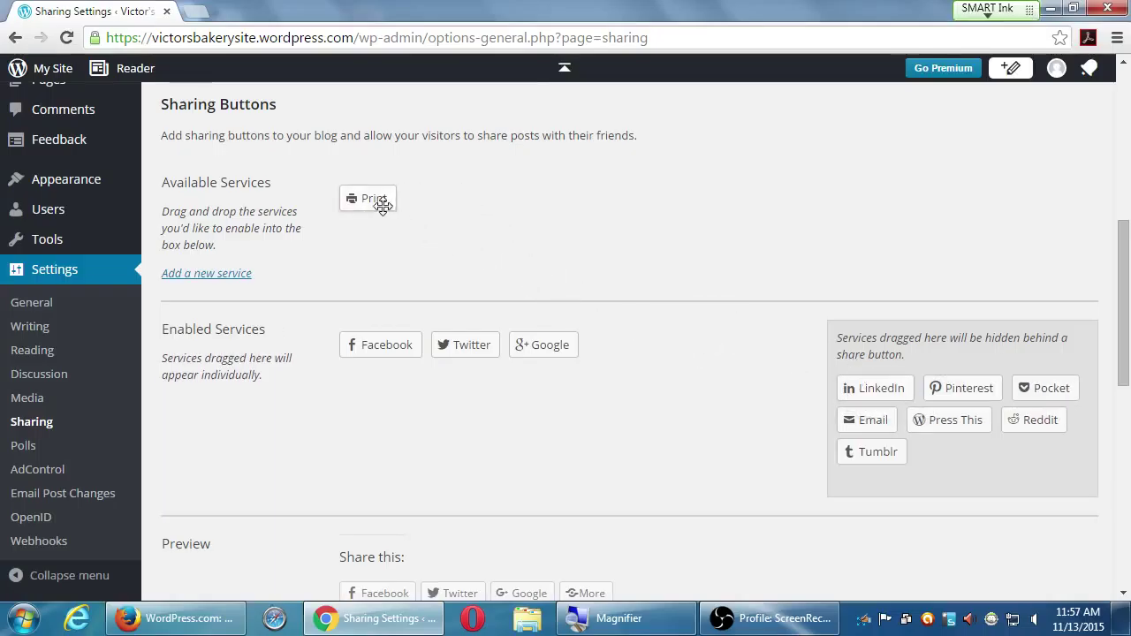
{"action": "left_click_drag", "start_coordinate": [381, 205], "coordinate": [954, 419]}
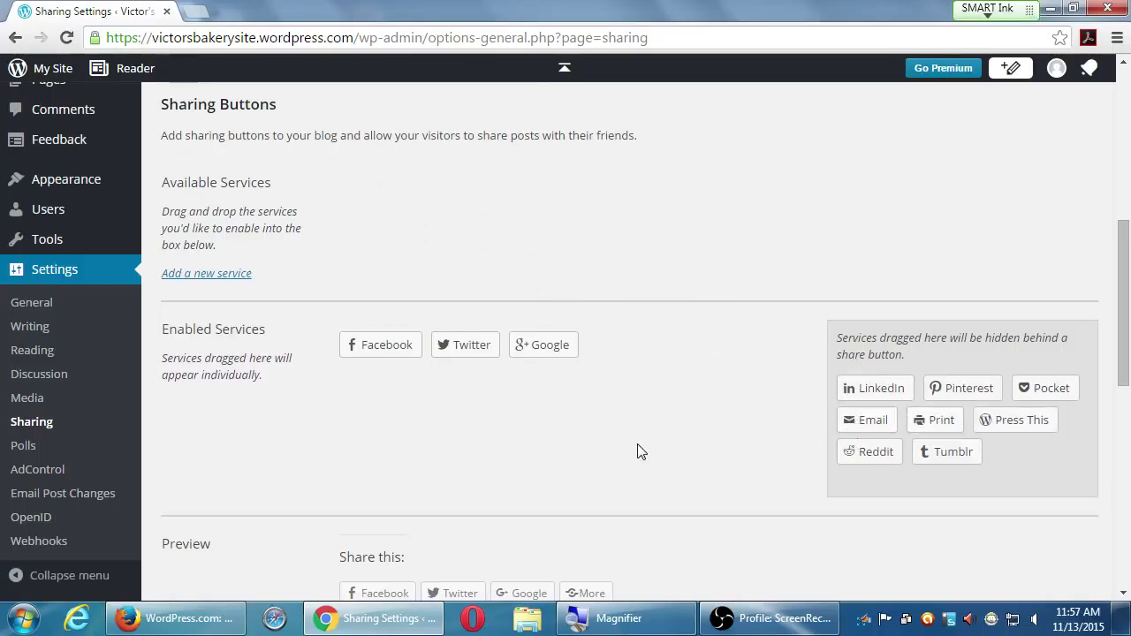
- Preview the Icon only, Text only, Icon + text and Official share button styles
{"action": "scroll", "coordinate": [645, 455], "scroll_direction": "down", "scroll_amount": 1}
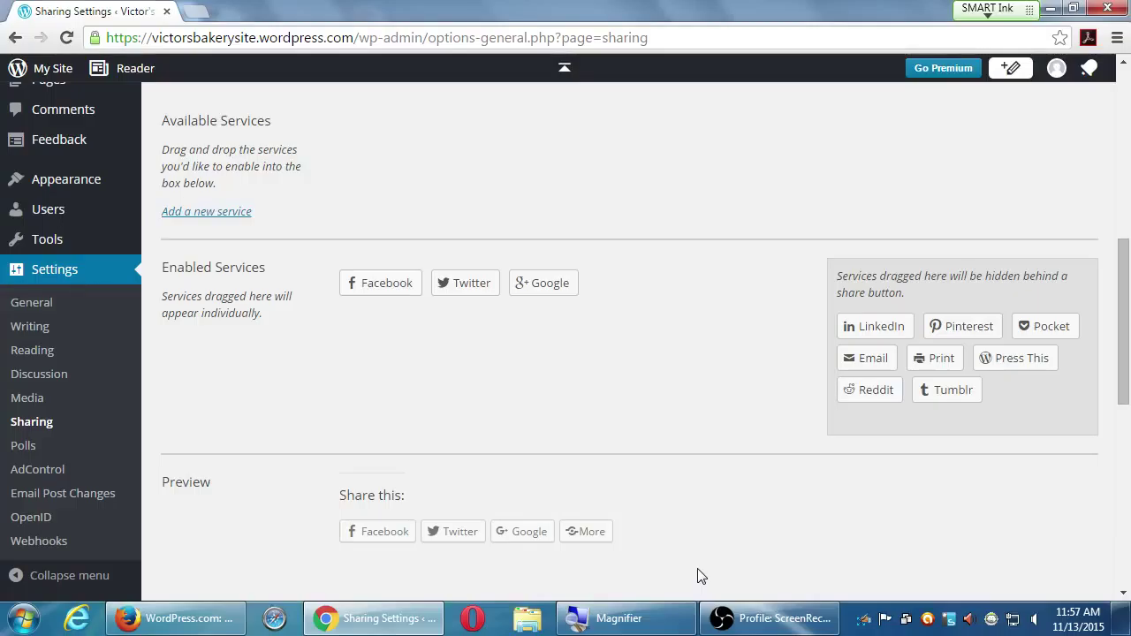
{"action": "scroll", "coordinate": [718, 580], "scroll_direction": "down", "scroll_amount": 1}
{"action": "scroll", "coordinate": [719, 580], "scroll_direction": "down", "scroll_amount": 1}
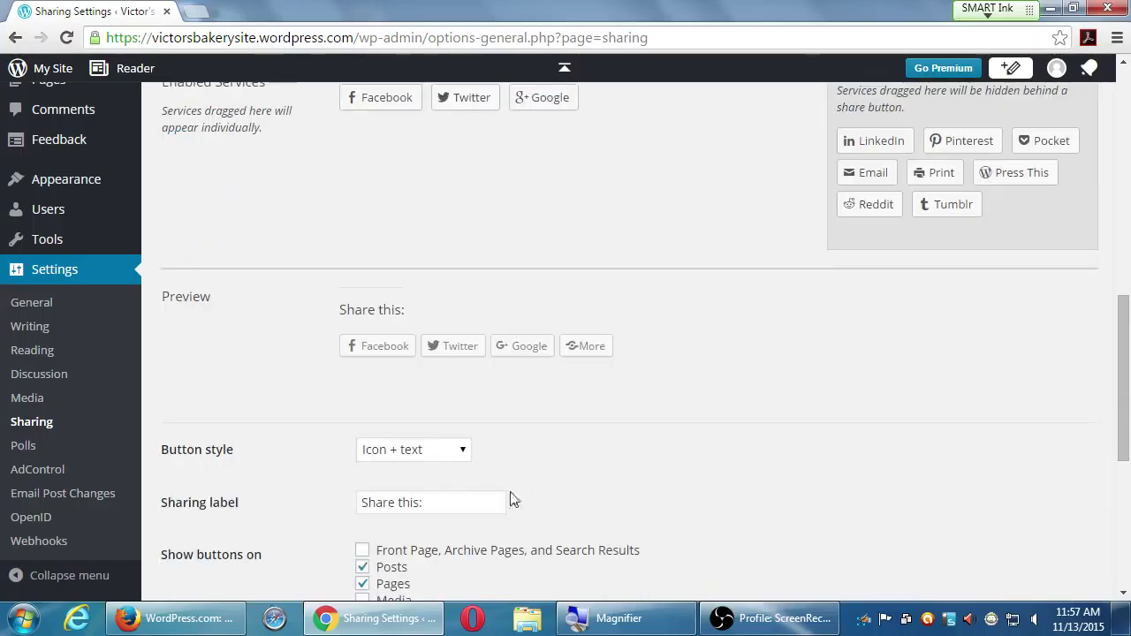
{"action": "left_click", "coordinate": [417, 466]}
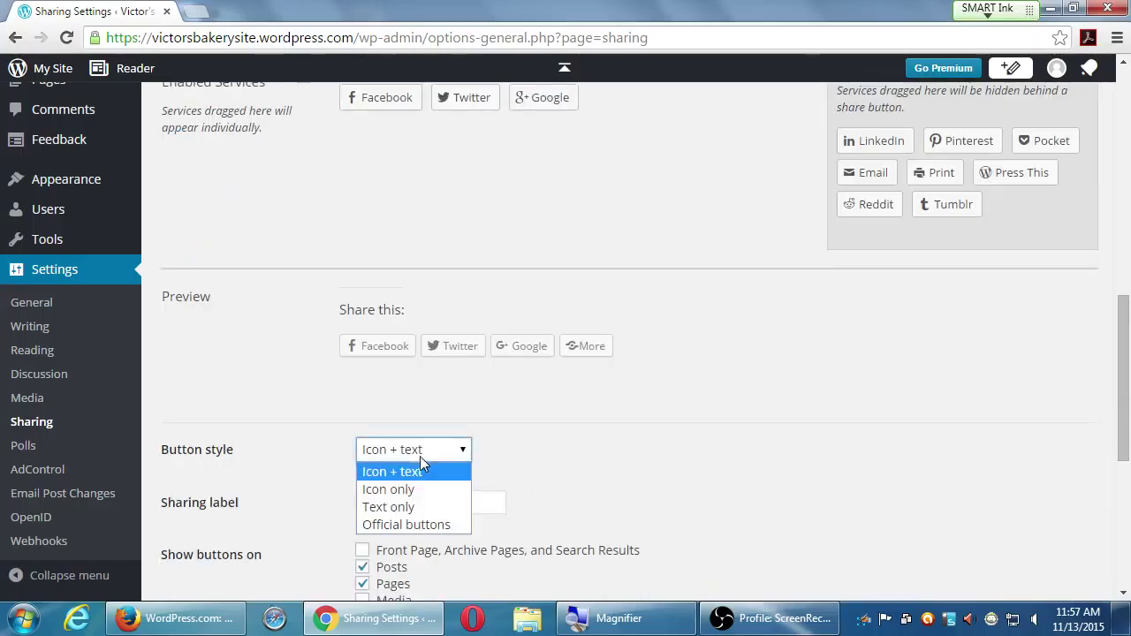
{"action": "left_click", "coordinate": [410, 489]}
{"action": "left_click", "coordinate": [419, 452]}
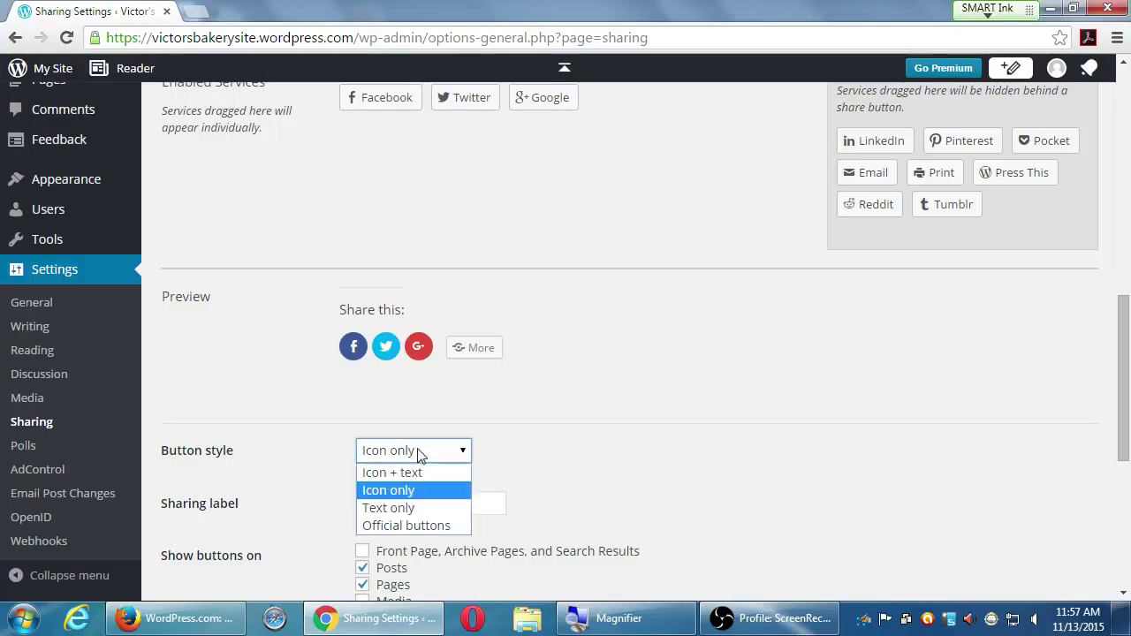
{"action": "left_click", "coordinate": [415, 506]}
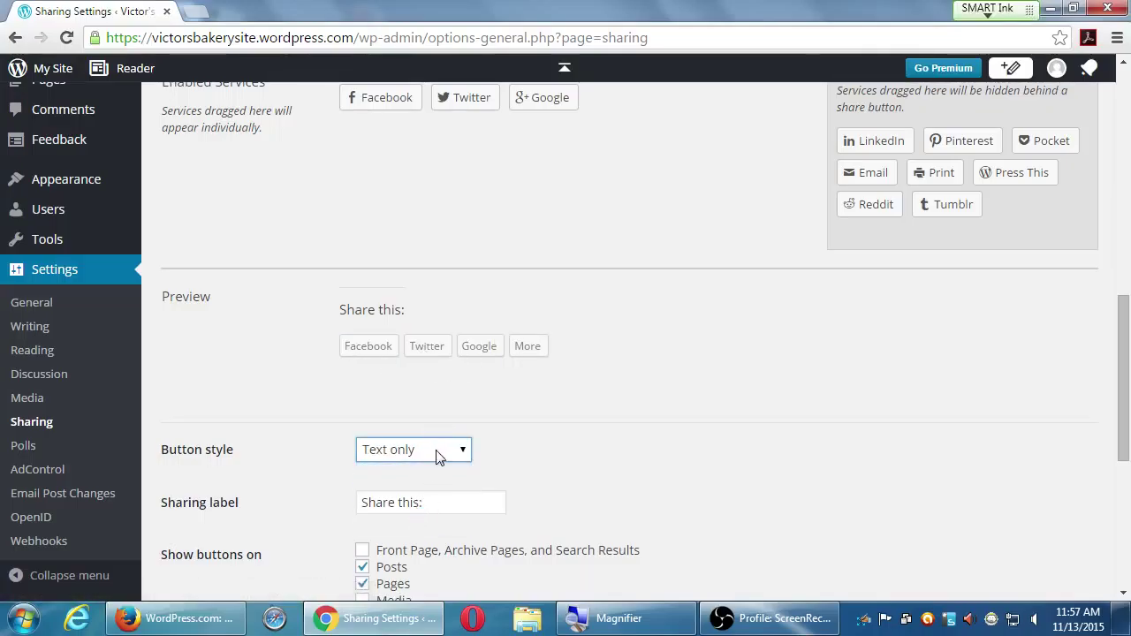
{"action": "left_click", "coordinate": [437, 455]}
{"action": "left_click", "coordinate": [401, 487]}
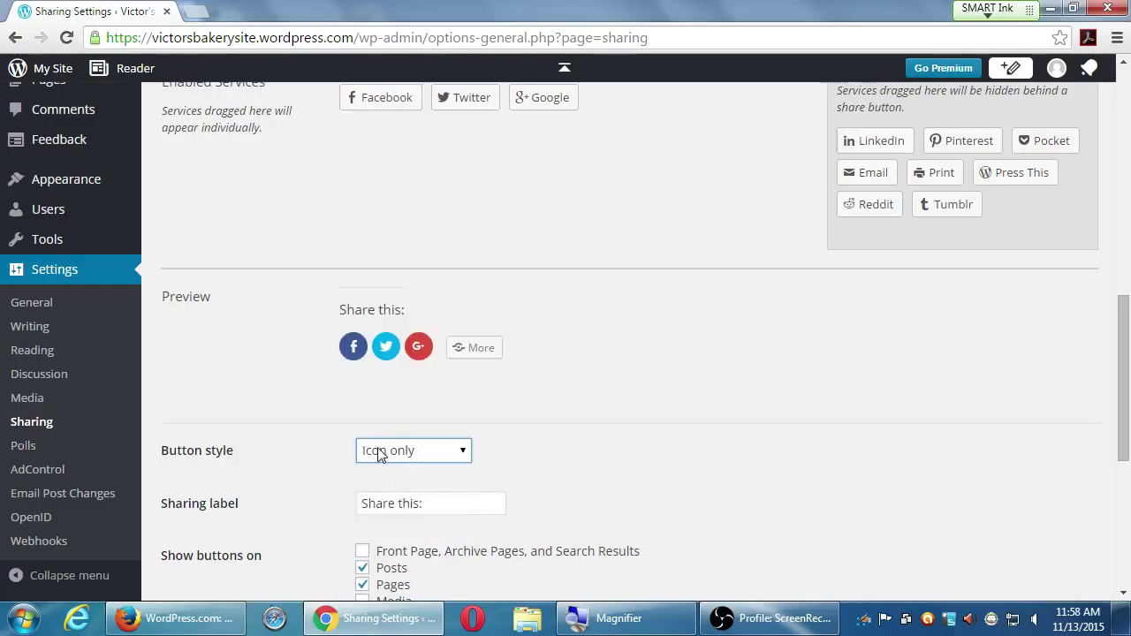
{"action": "left_click", "coordinate": [380, 453]}
{"action": "left_click", "coordinate": [377, 471]}
{"action": "left_click", "coordinate": [391, 454]}
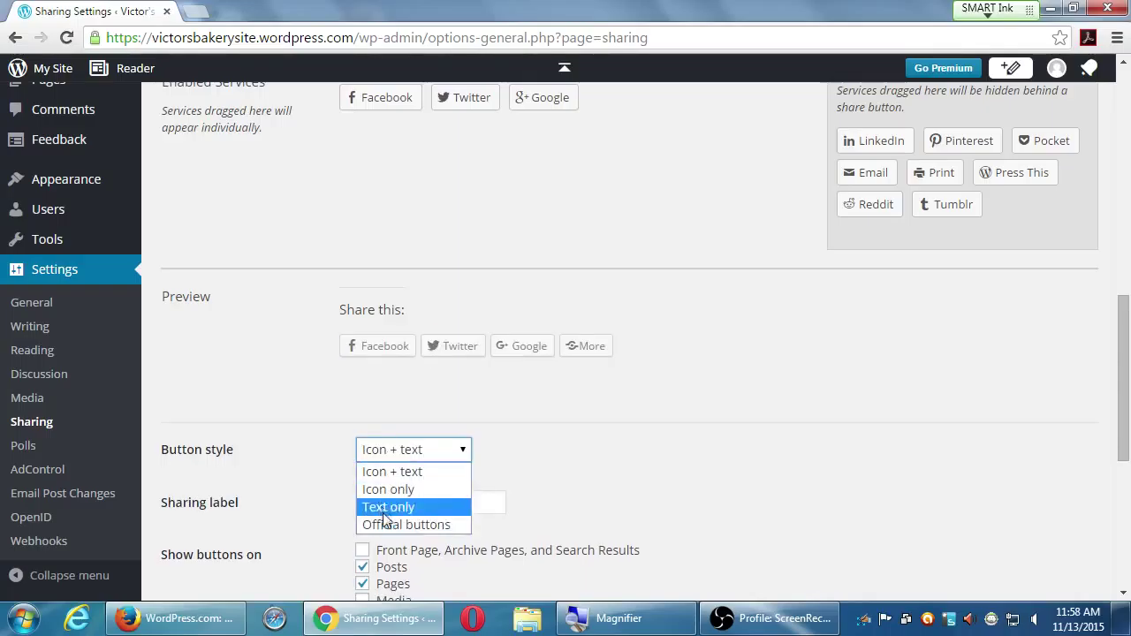
{"action": "left_click", "coordinate": [391, 527]}
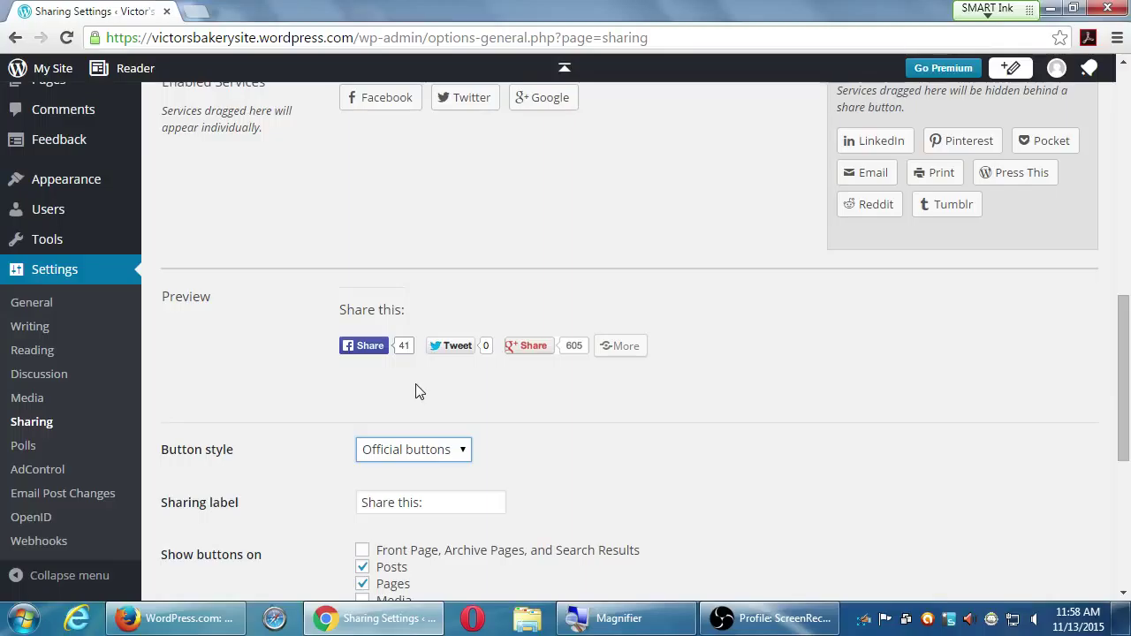
- Compare the text-only and official styles again, then settle on Icon only
{"action": "left_click", "coordinate": [415, 442]}
{"action": "left_click", "coordinate": [376, 505]}
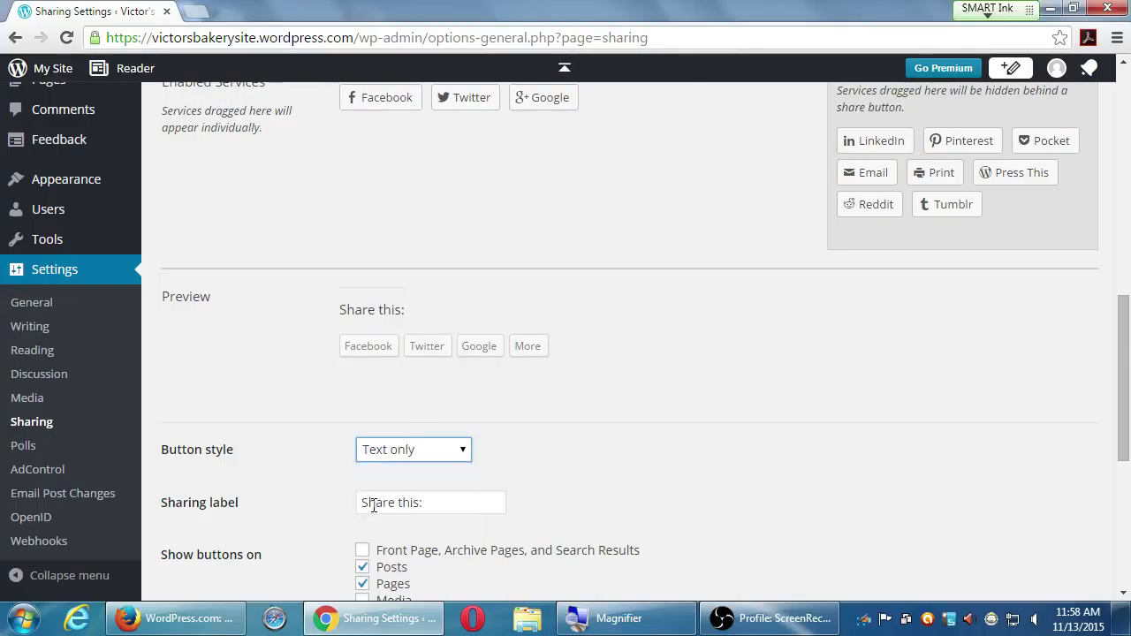
{"action": "key", "text": "Up"}
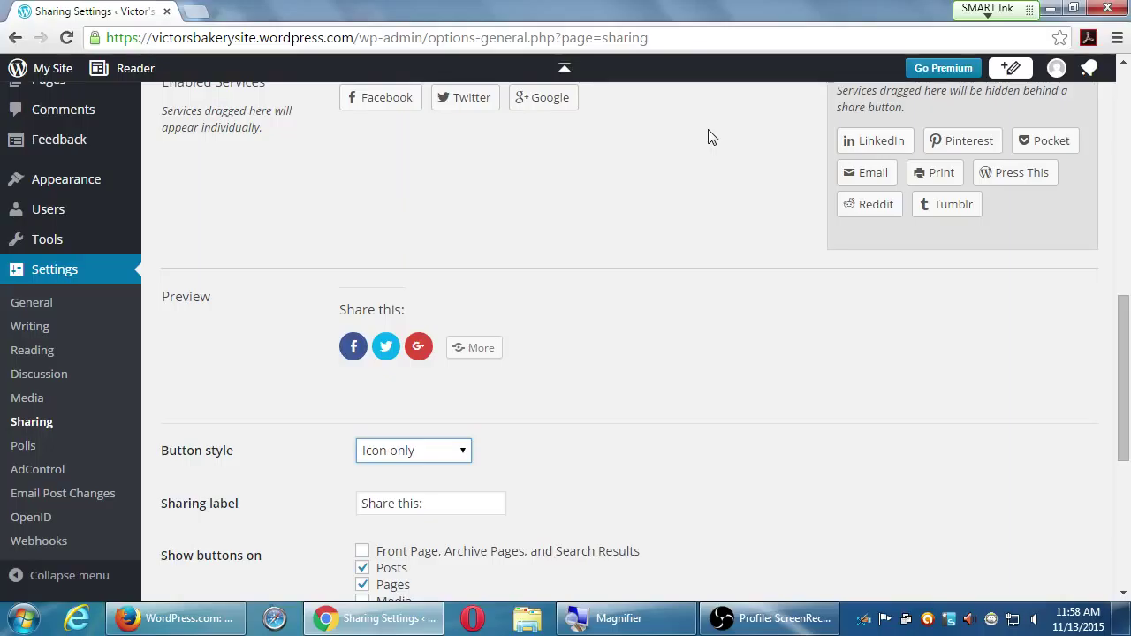
{"action": "left_click", "coordinate": [455, 449]}
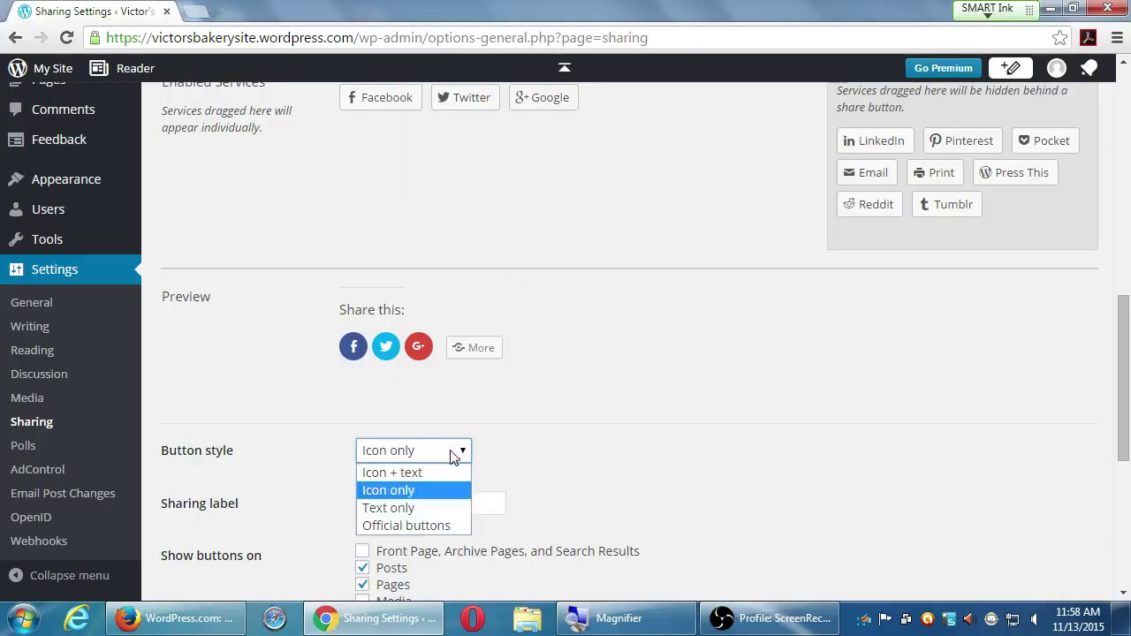
{"action": "left_click", "coordinate": [442, 525]}
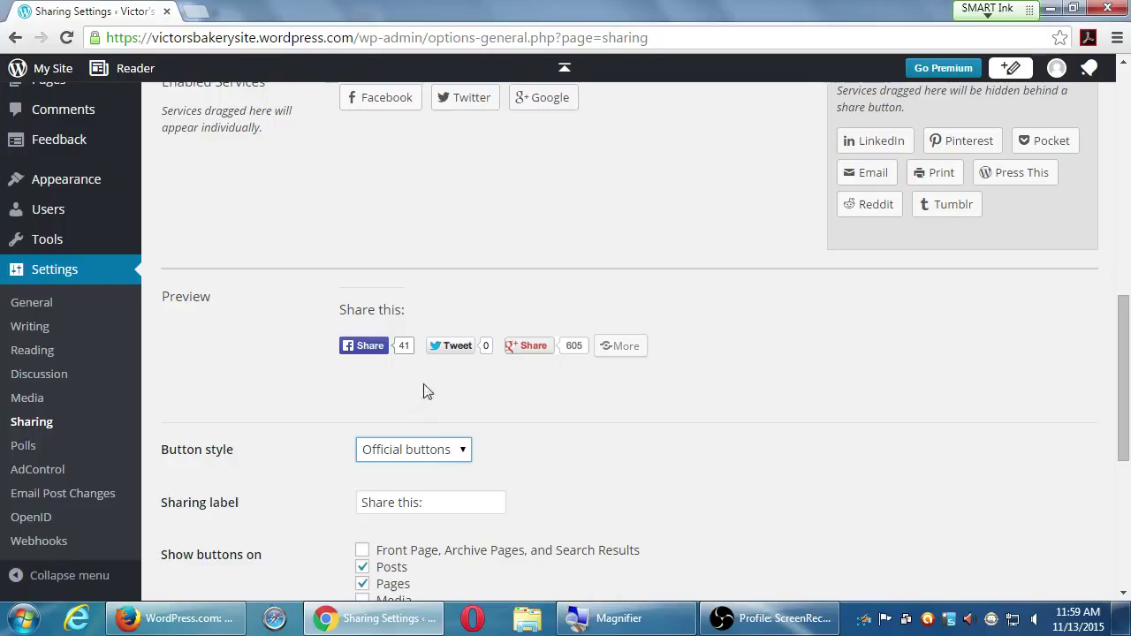
{"action": "left_click", "coordinate": [448, 462]}
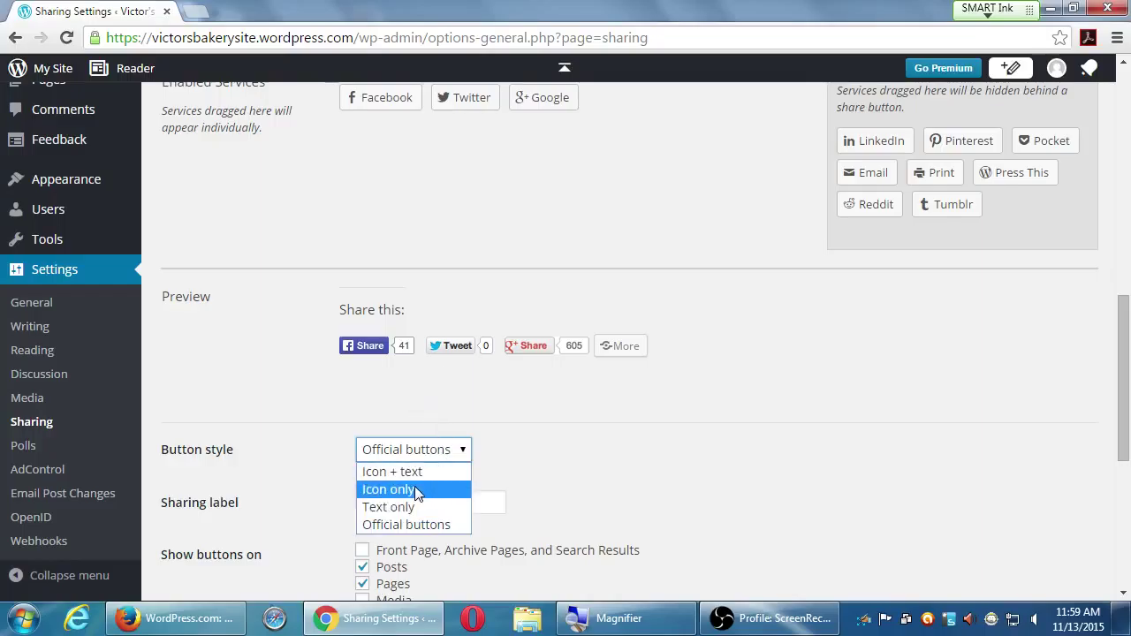
{"action": "left_click", "coordinate": [416, 489]}
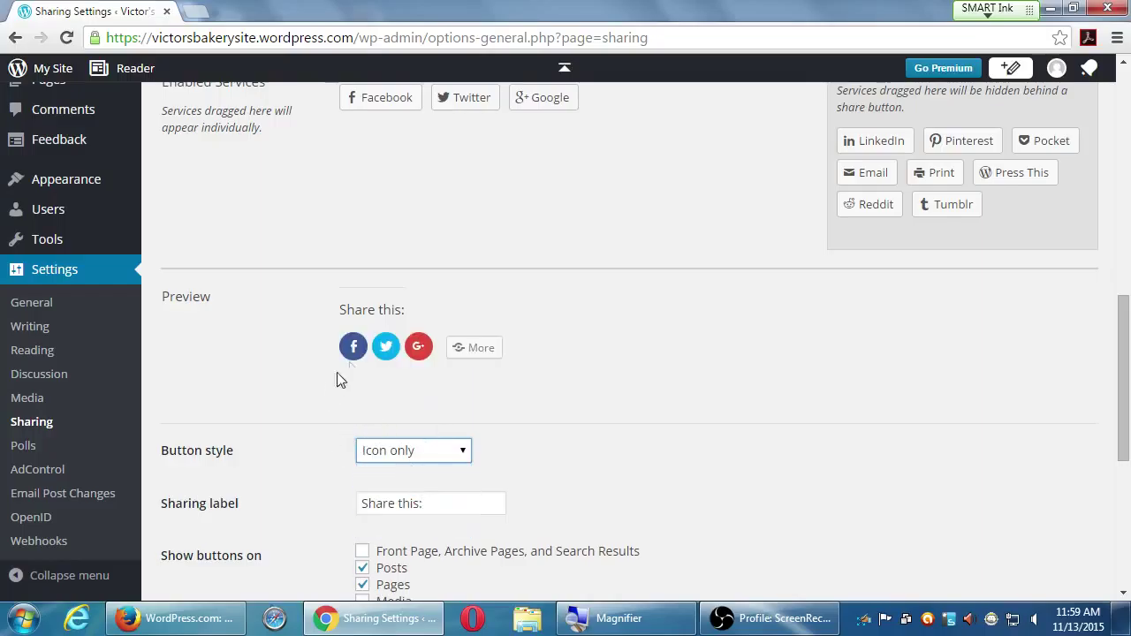
- Replace the sharing label text with 'Spread the word!'
{"action": "scroll", "coordinate": [424, 539], "scroll_direction": "down", "scroll_amount": 1}
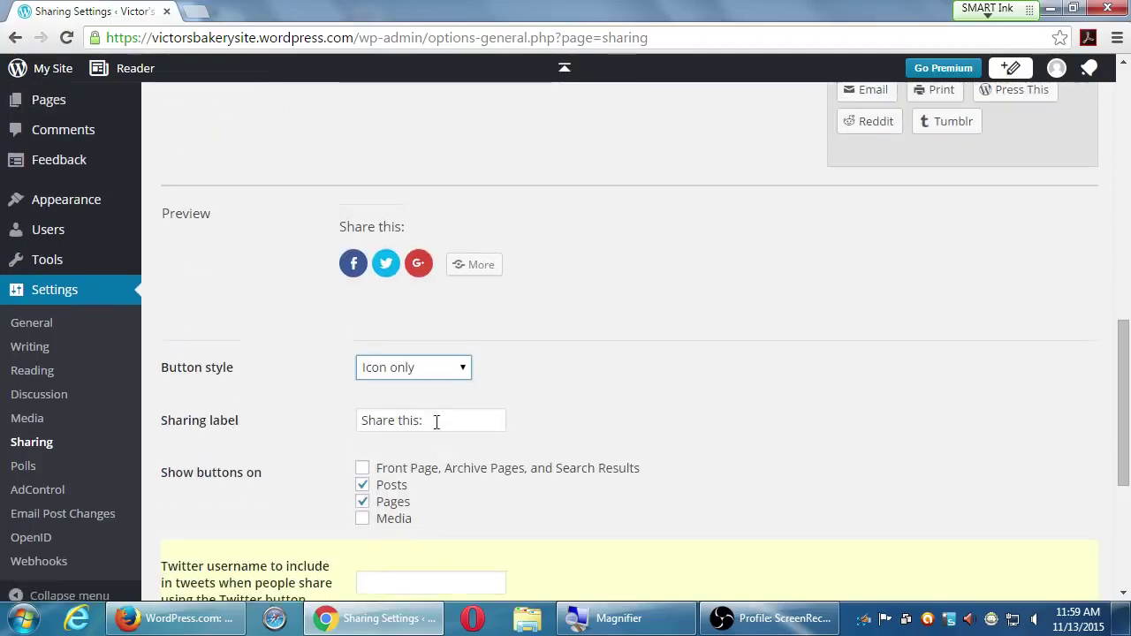
{"action": "triple_click", "coordinate": [436, 414]}
{"action": "type", "text": "Spread the word"}
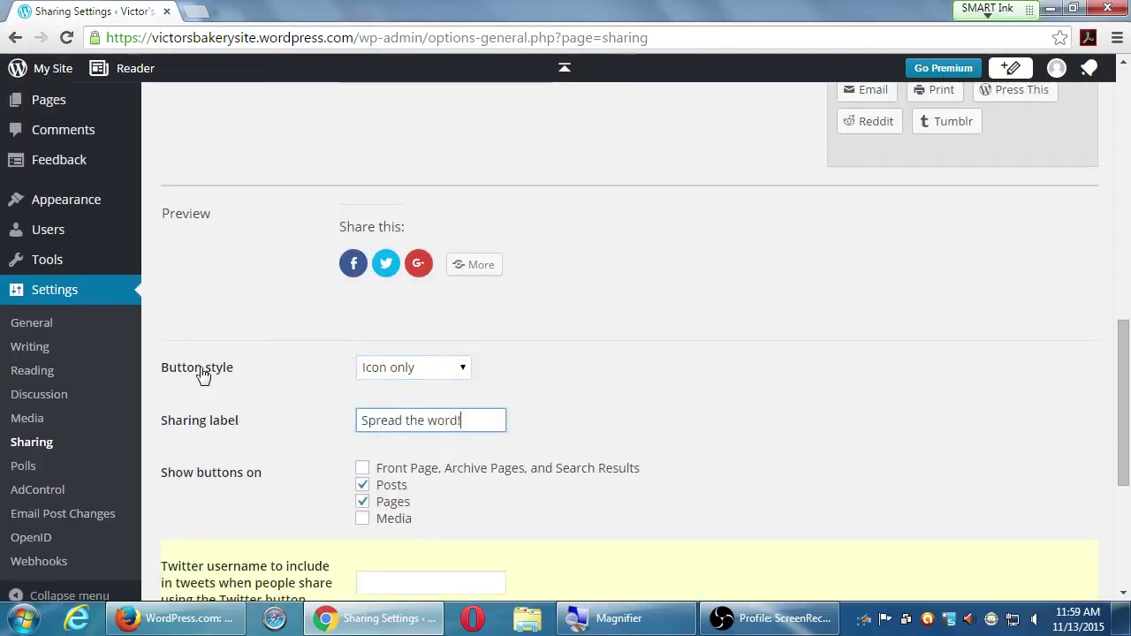
{"action": "type", "text": "!"}
{"action": "key", "text": "Tab"}
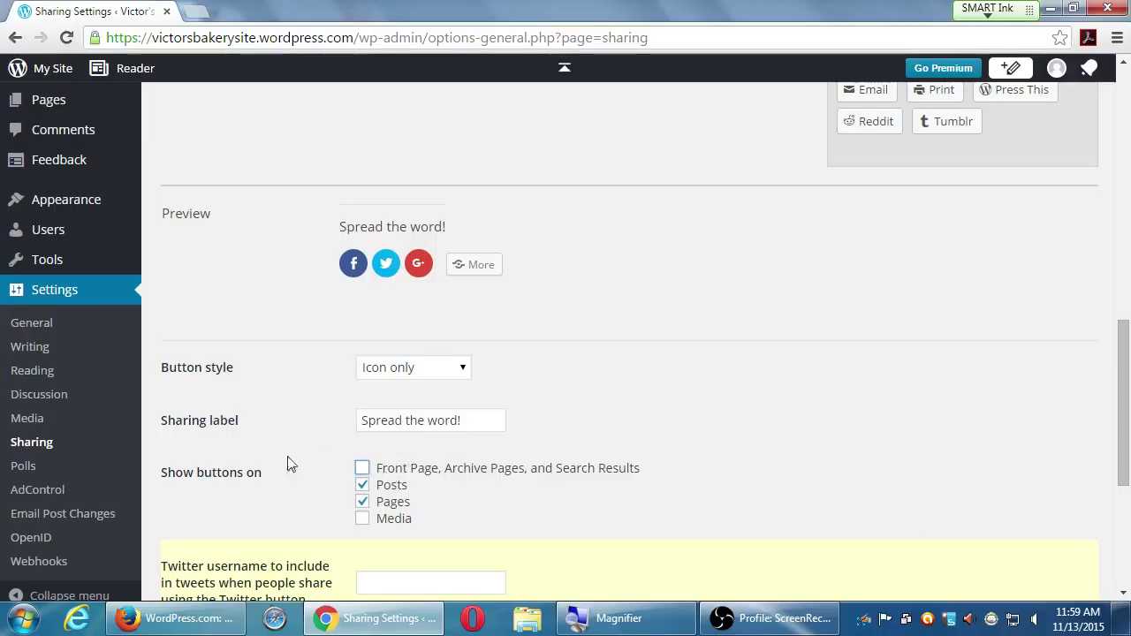
{"action": "scroll", "coordinate": [275, 466], "scroll_direction": "down", "scroll_amount": 4}
{"action": "scroll", "coordinate": [279, 468], "scroll_direction": "up", "scroll_amount": 2}
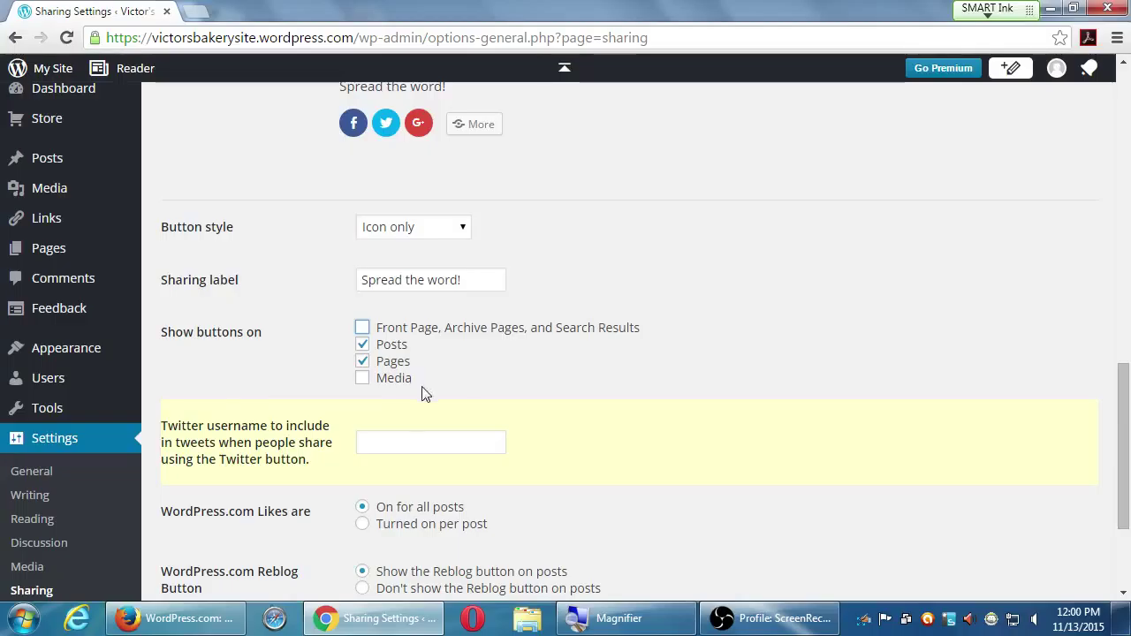
- Enter the site's Twitter handle as the username to mention in shared tweets
{"action": "left_click", "coordinate": [443, 441]}
{"action": "type", "text": "pm"}
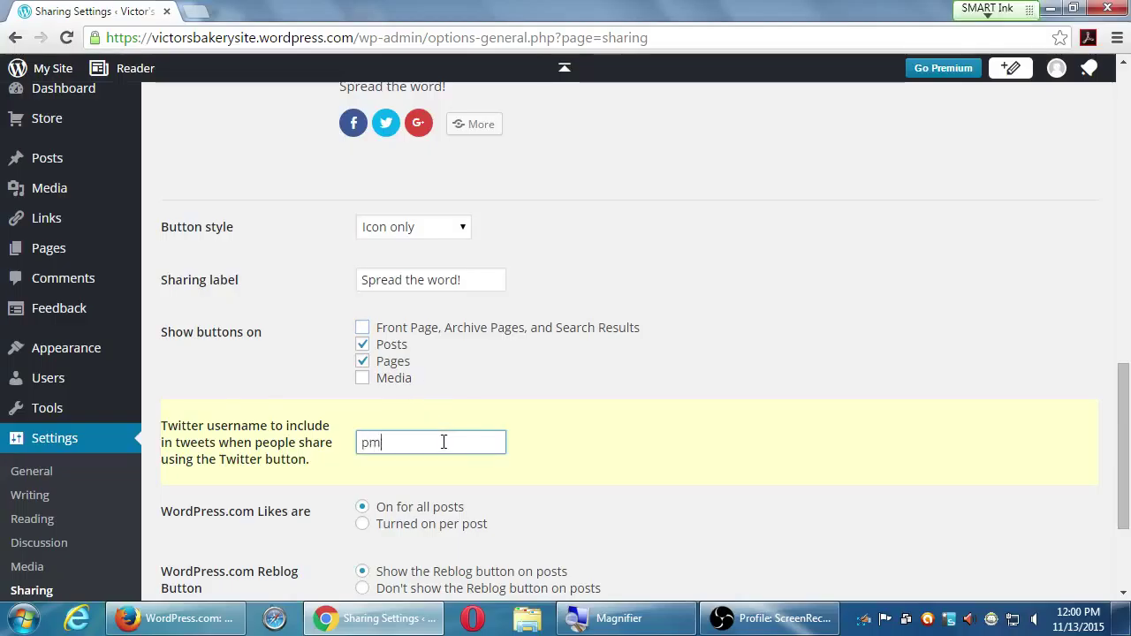
{"action": "type", "text": "dinteractive"}
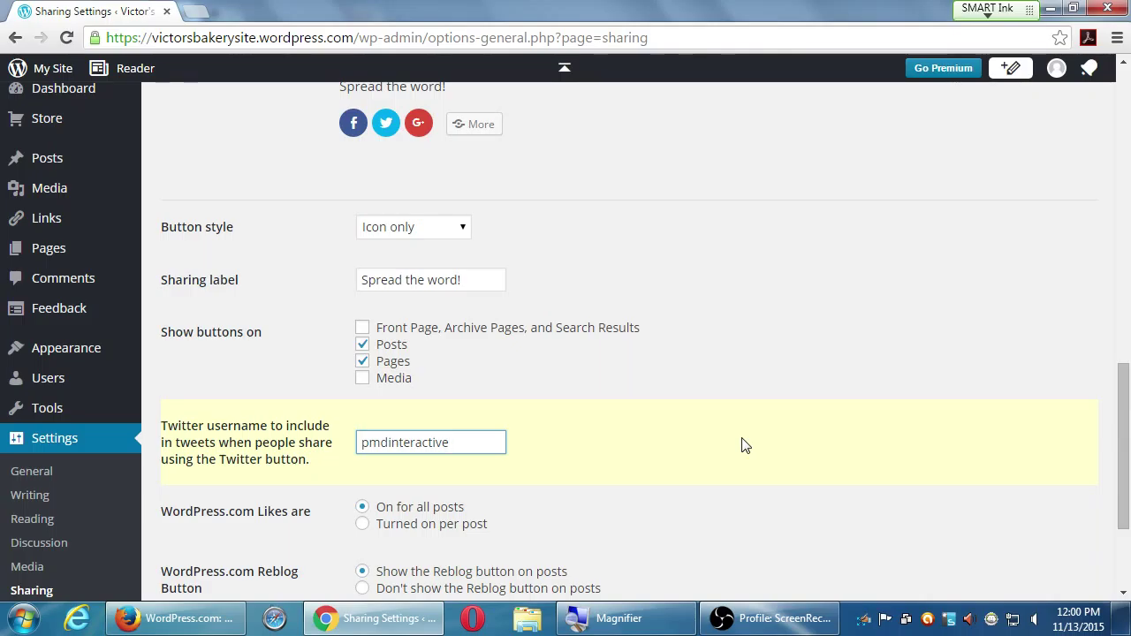
{"action": "scroll", "coordinate": [742, 447], "scroll_direction": "down", "scroll_amount": 1}
{"action": "scroll", "coordinate": [742, 446], "scroll_direction": "down", "scroll_amount": 2}
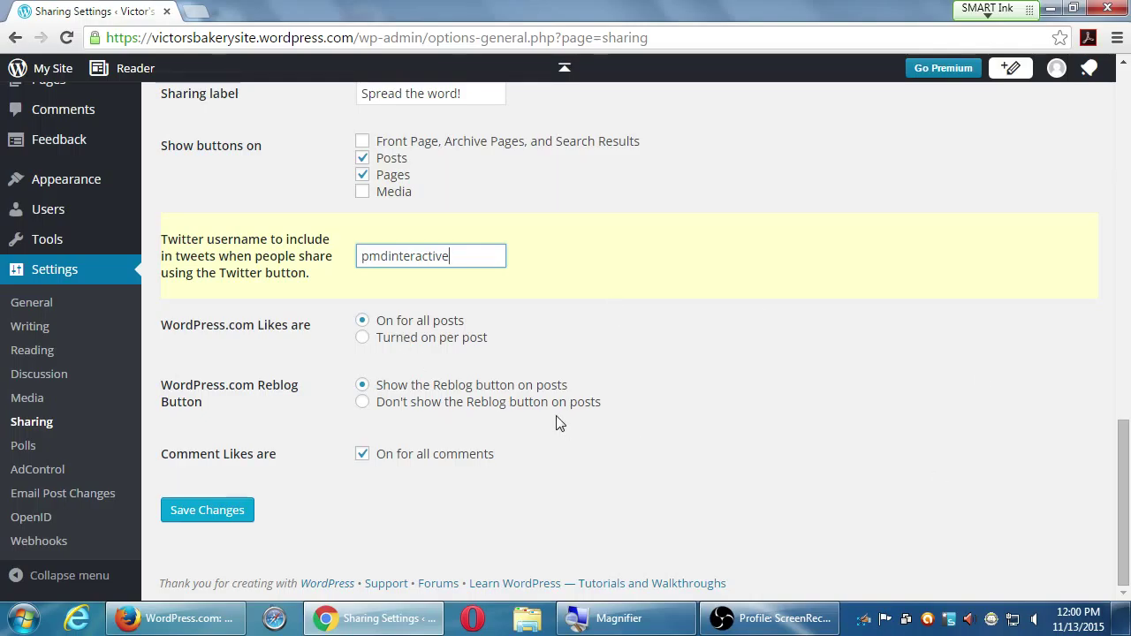
{"action": "key", "text": "super+plus"}
- Save the Sharing settings and check that the 'Settings have been saved' confirmation appears
{"action": "left_click", "coordinate": [181, 512]}
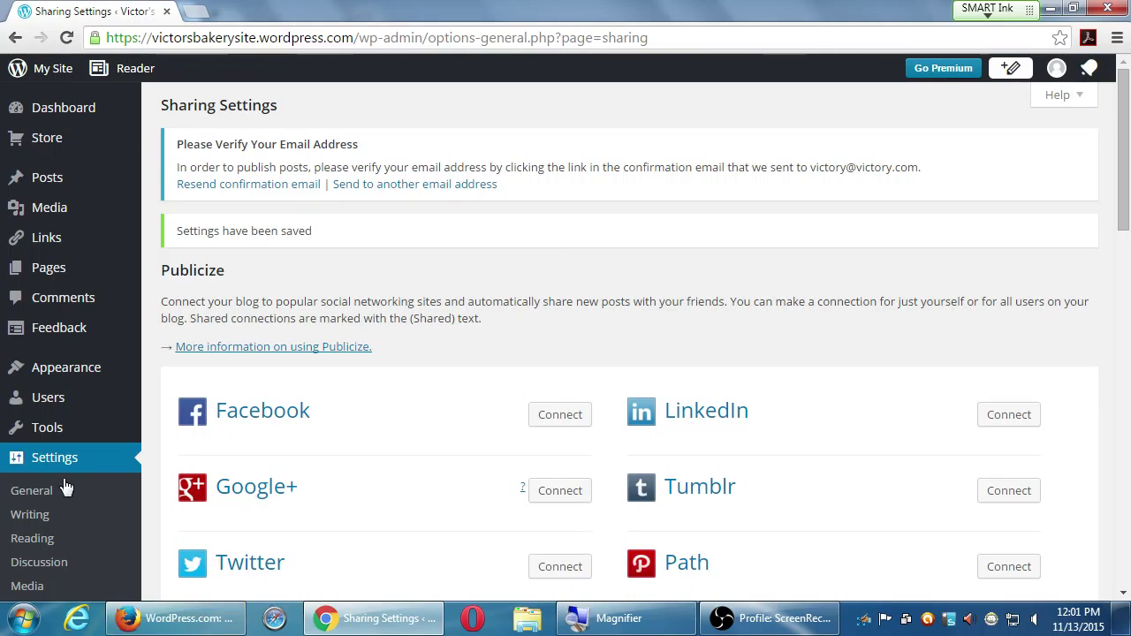
{"action": "scroll", "coordinate": [63, 487], "scroll_direction": "down", "scroll_amount": 3}
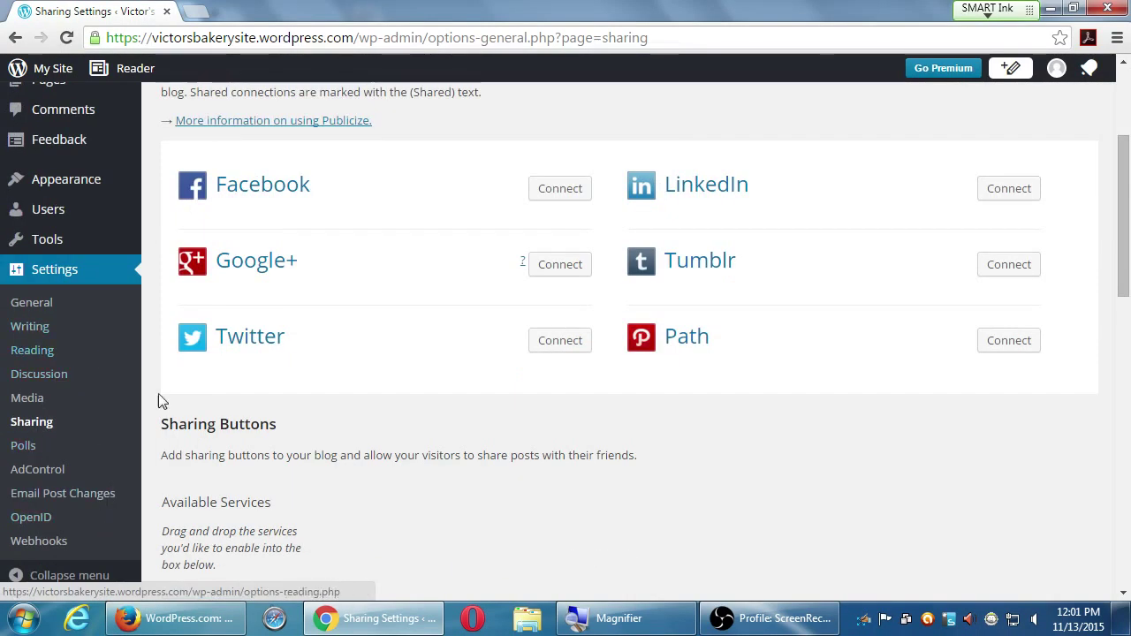
{"action": "scroll", "coordinate": [173, 447], "scroll_direction": "up", "scroll_amount": 2}
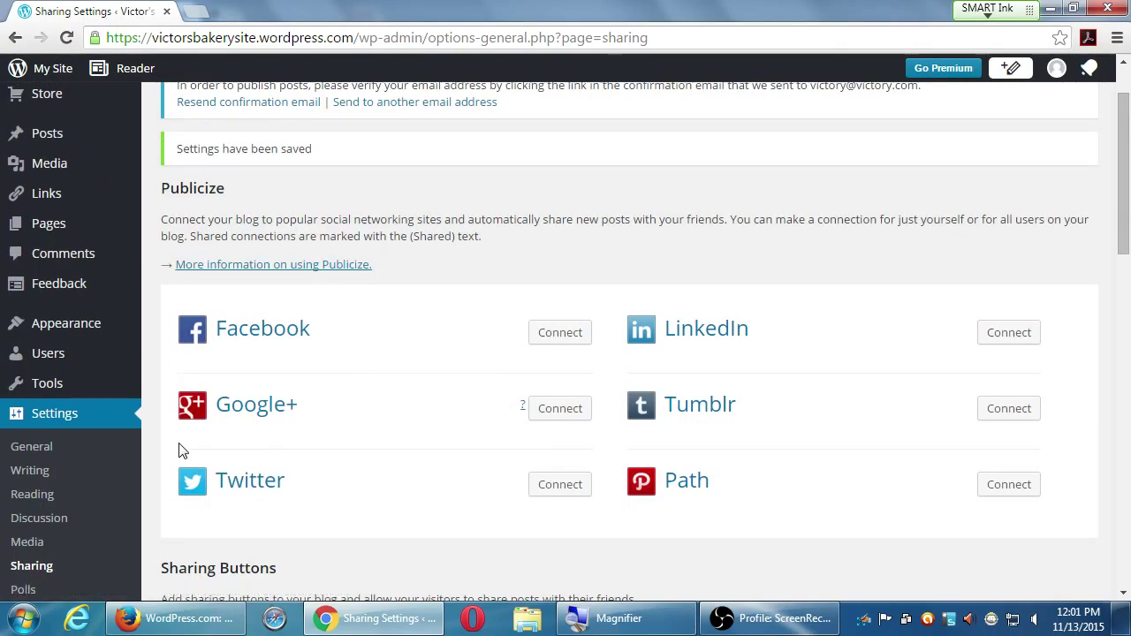